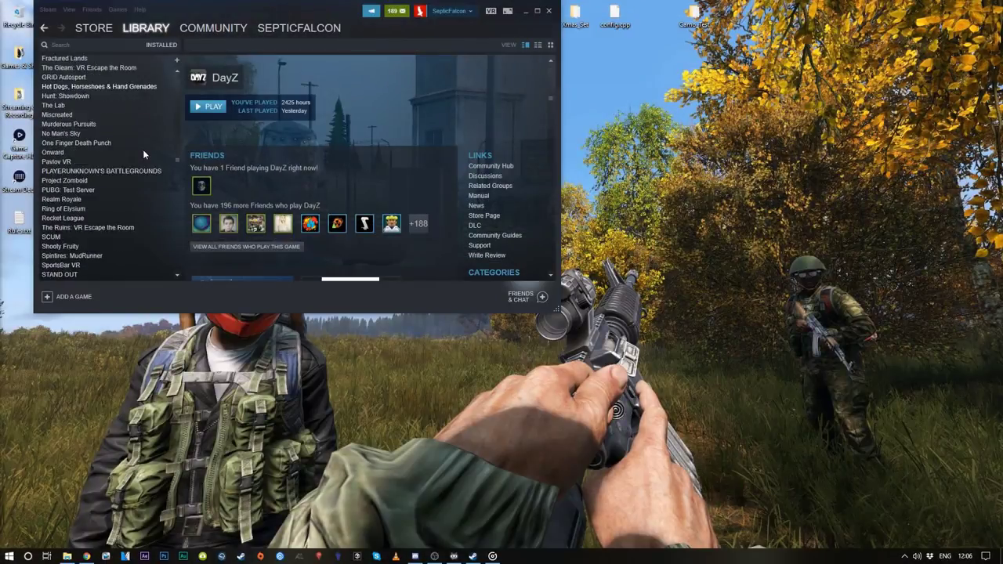
Browse DayZ's local files from its library properties and open the Addons folder.
{"action": "scroll", "coordinate": [142, 149], "scroll_direction": "down", "scroll_amount": 1}
{"action": "scroll", "coordinate": [141, 149], "scroll_direction": "up", "scroll_amount": 10}
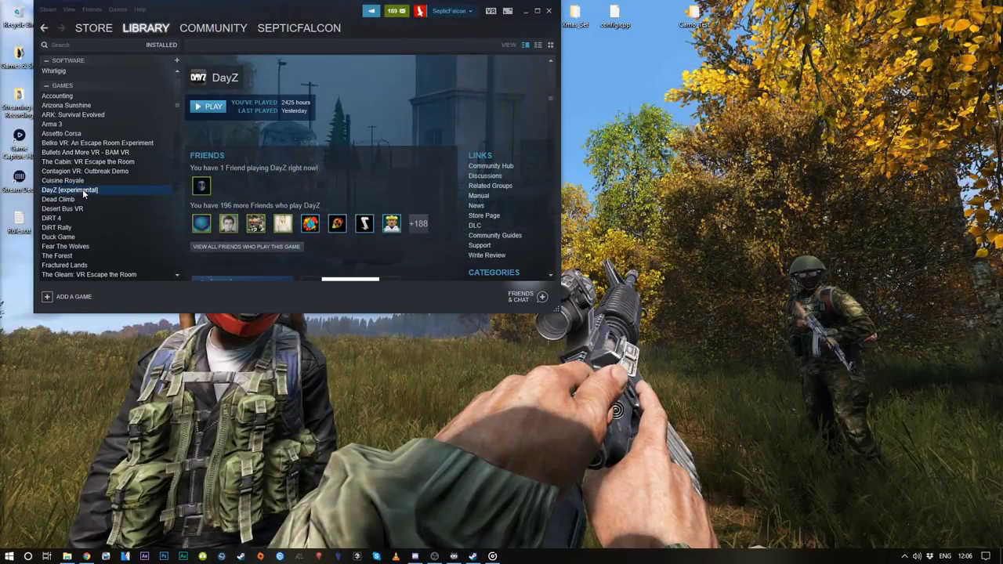
{"action": "right_click", "coordinate": [82, 189]}
{"action": "left_click", "coordinate": [123, 380]}
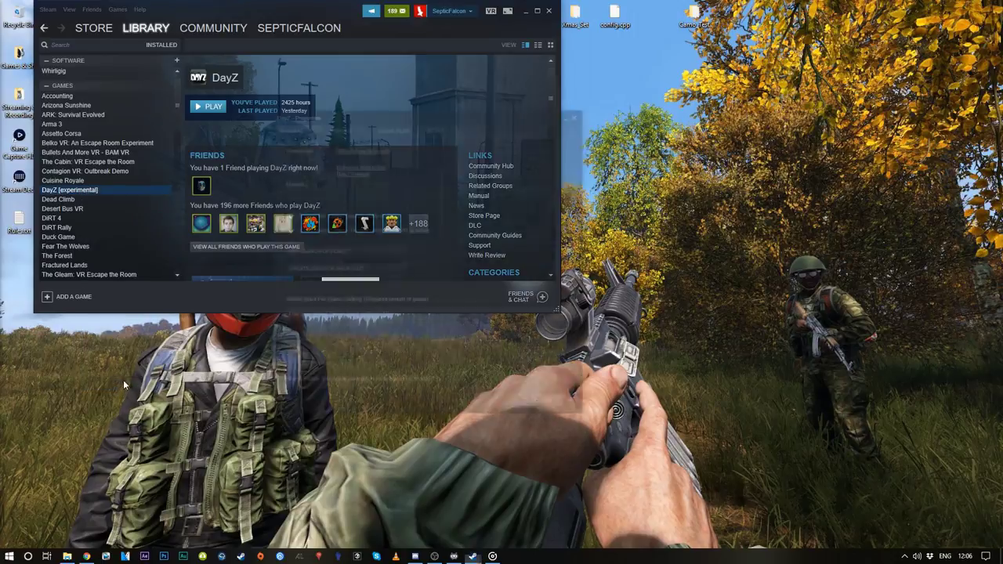
{"action": "left_click", "coordinate": [411, 130]}
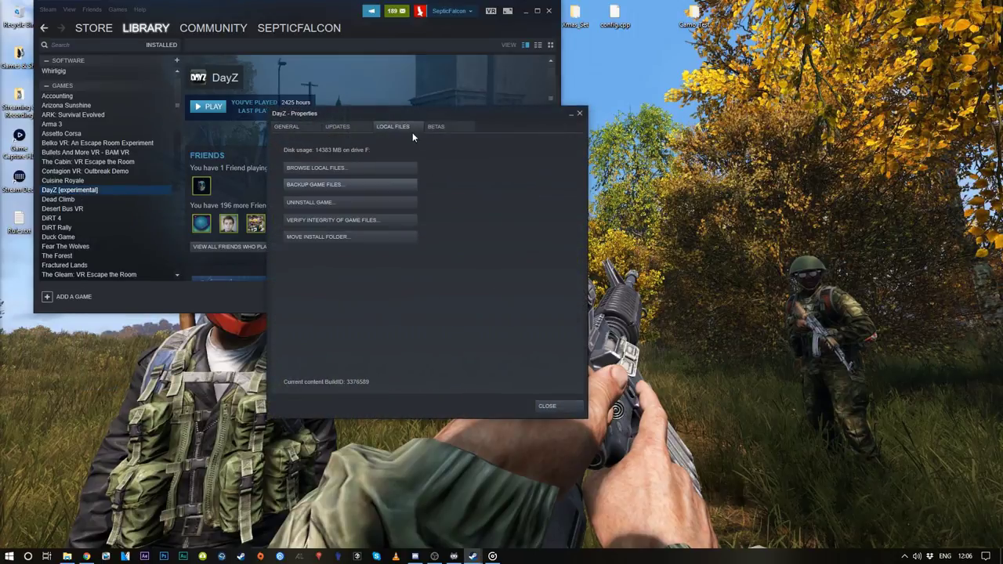
{"action": "left_click", "coordinate": [348, 169]}
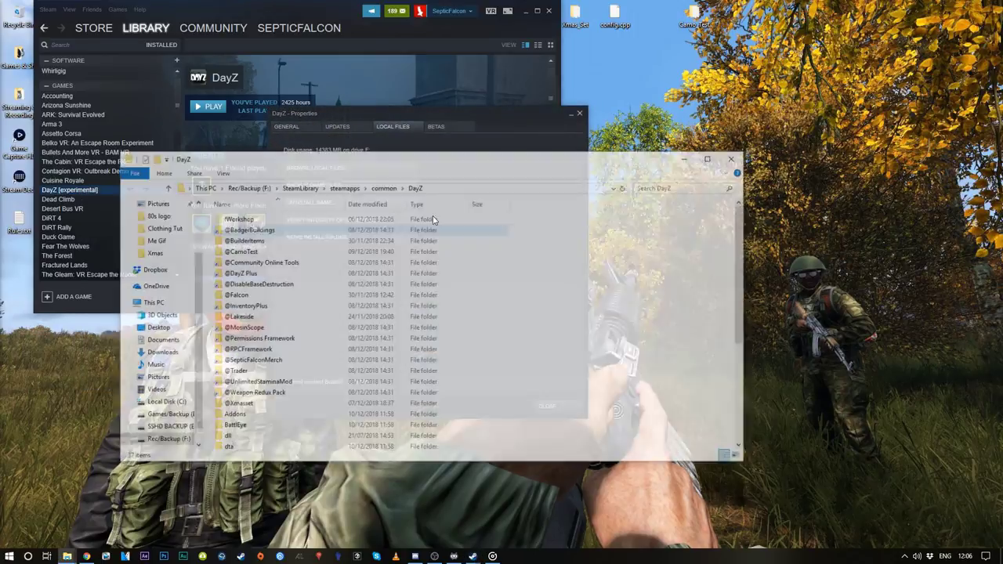
{"action": "double_click", "coordinate": [242, 417]}
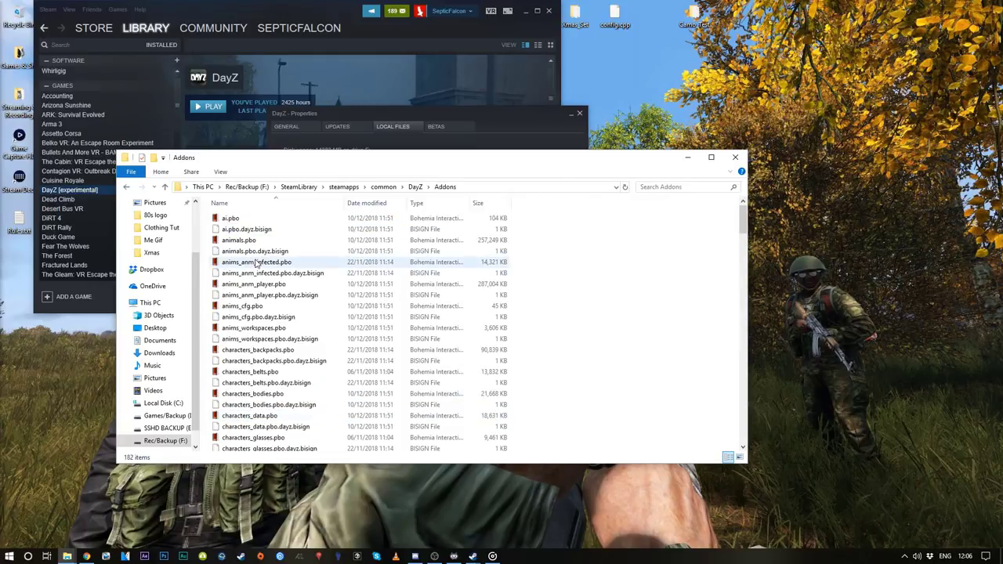
Find characters_tops.pbo in the Addons folder and open it in PBO Manager.
{"action": "left_click", "coordinate": [248, 224]}
{"action": "left_click", "coordinate": [288, 328]}
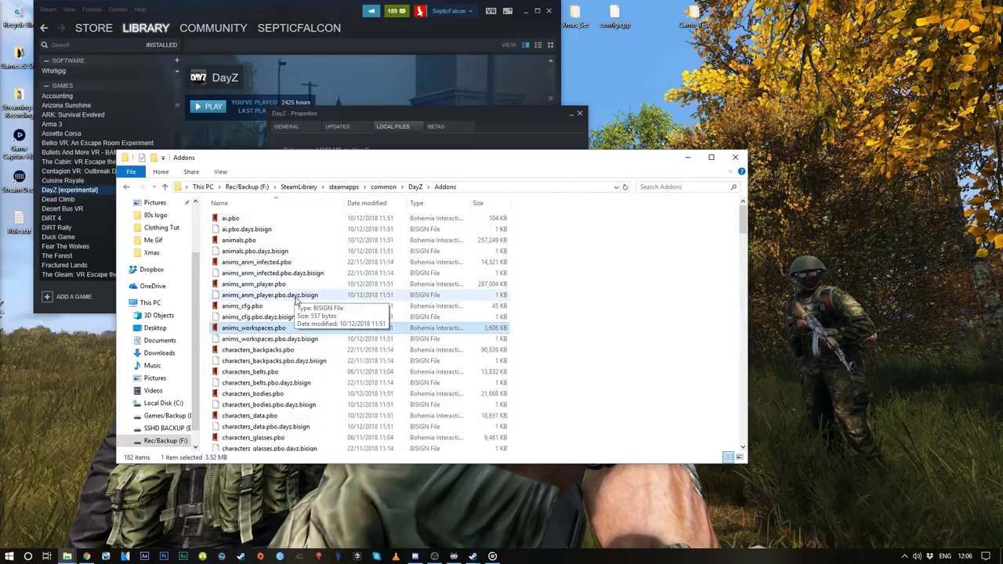
{"action": "scroll", "coordinate": [289, 313], "scroll_direction": "down", "scroll_amount": 2}
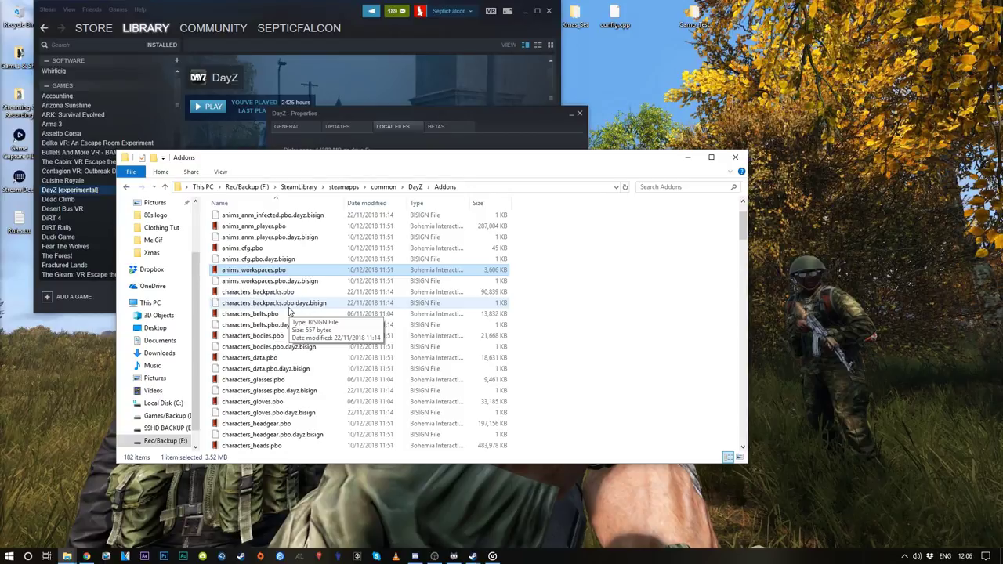
{"action": "scroll", "coordinate": [289, 311], "scroll_direction": "down", "scroll_amount": 4}
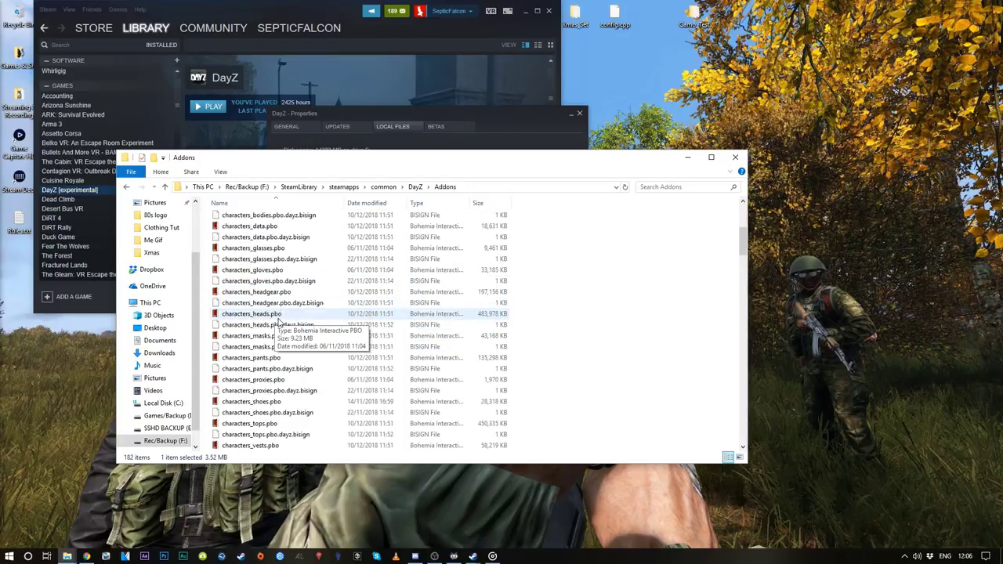
{"action": "scroll", "coordinate": [279, 321], "scroll_direction": "down", "scroll_amount": 2}
{"action": "left_click", "coordinate": [263, 359]}
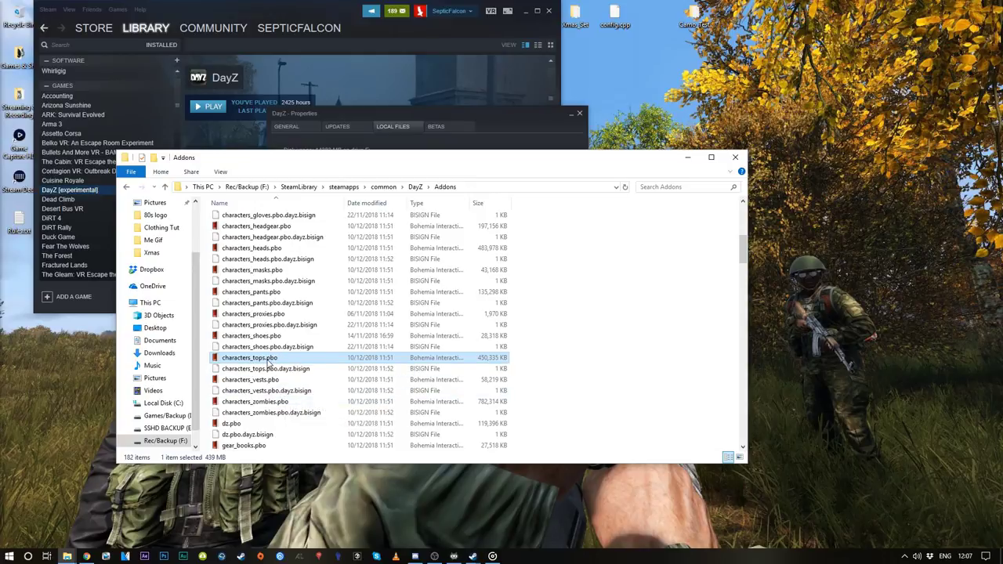
{"action": "double_click", "coordinate": [268, 358]}
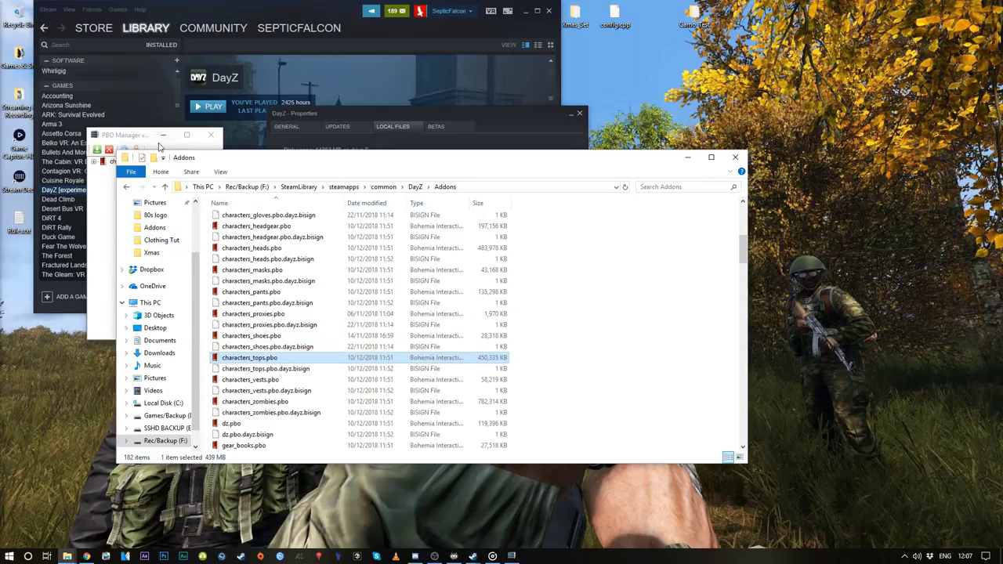
Expand characters_tops.pbo and its data folder to list the clothing textures.
{"action": "left_click", "coordinate": [145, 136]}
{"action": "left_click", "coordinate": [92, 161]}
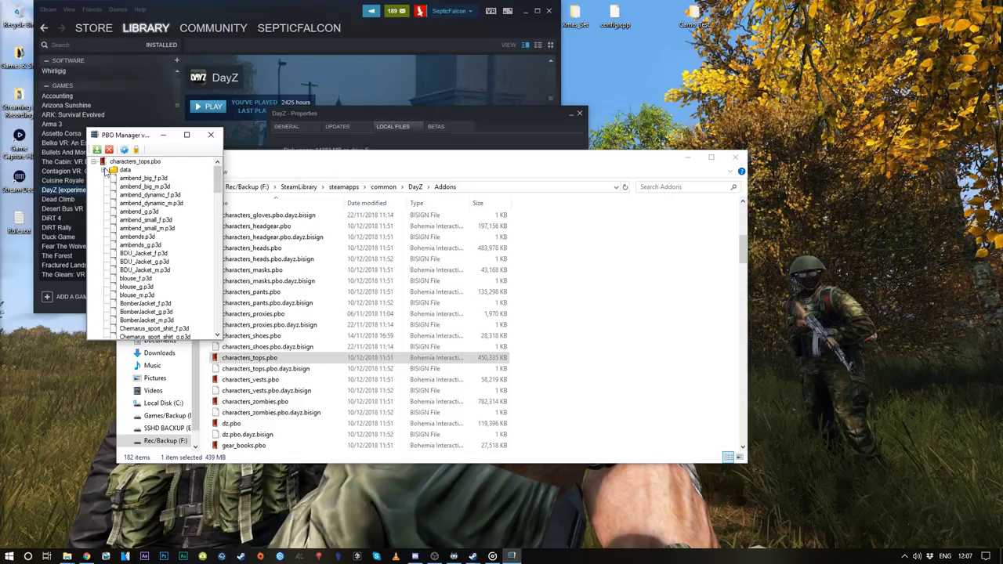
{"action": "left_click", "coordinate": [105, 171]}
{"action": "left_click", "coordinate": [181, 213]}
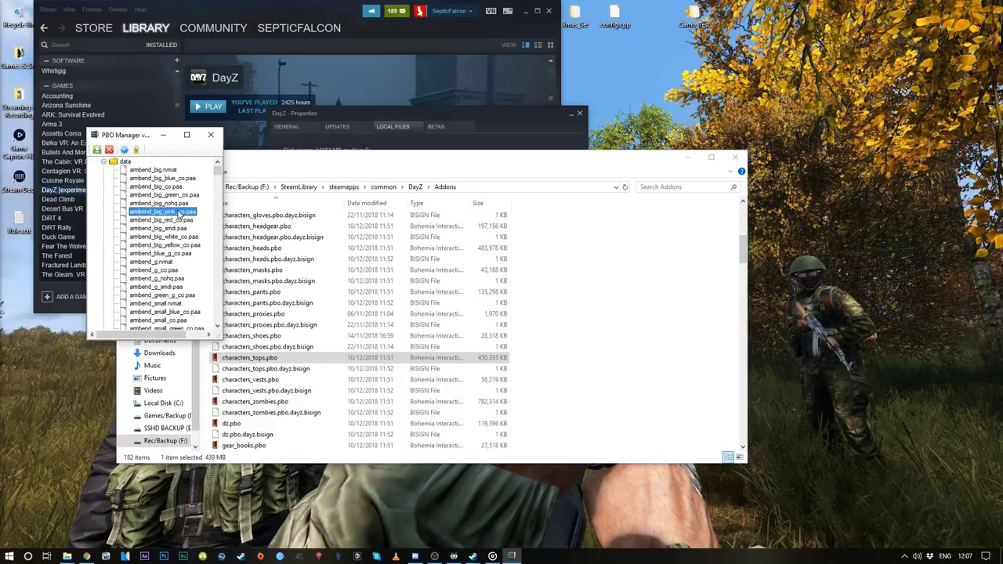
Extract Hoodie_red_co.paa from the data folder to the desktop and close PBO Manager.
{"action": "scroll", "coordinate": [179, 211], "scroll_direction": "down", "scroll_amount": 5}
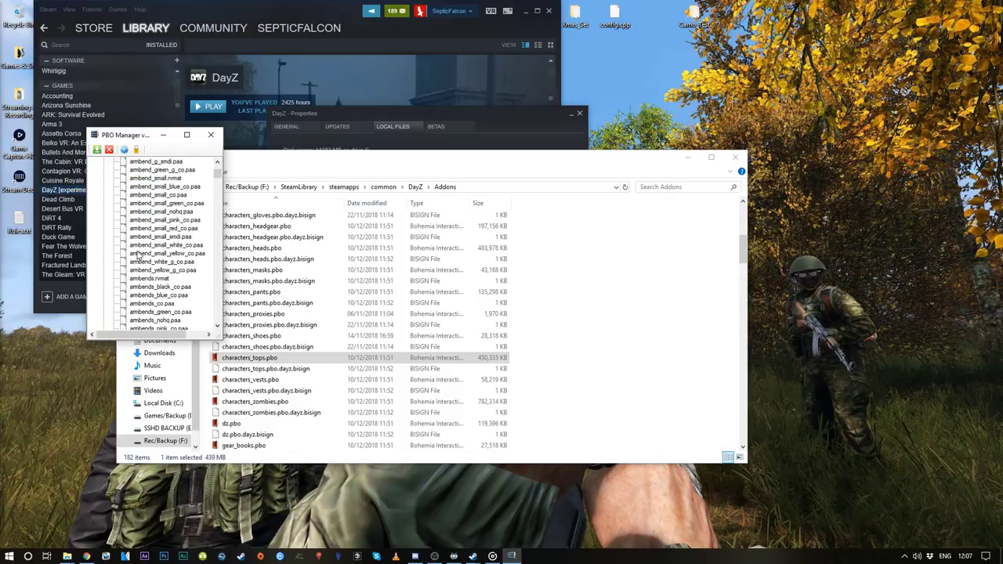
{"action": "scroll", "coordinate": [138, 256], "scroll_direction": "down", "scroll_amount": 10}
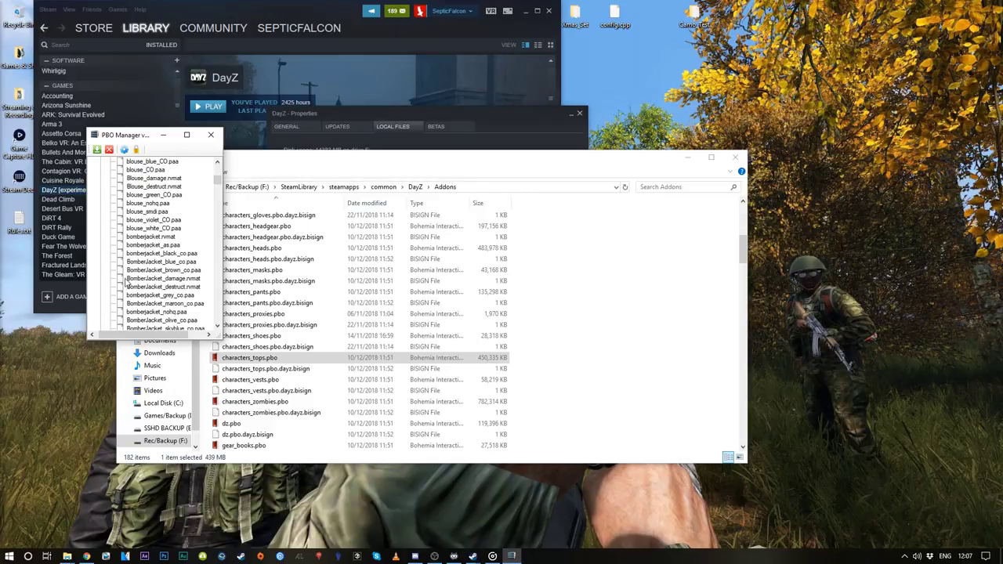
{"action": "scroll", "coordinate": [125, 282], "scroll_direction": "down", "scroll_amount": 10}
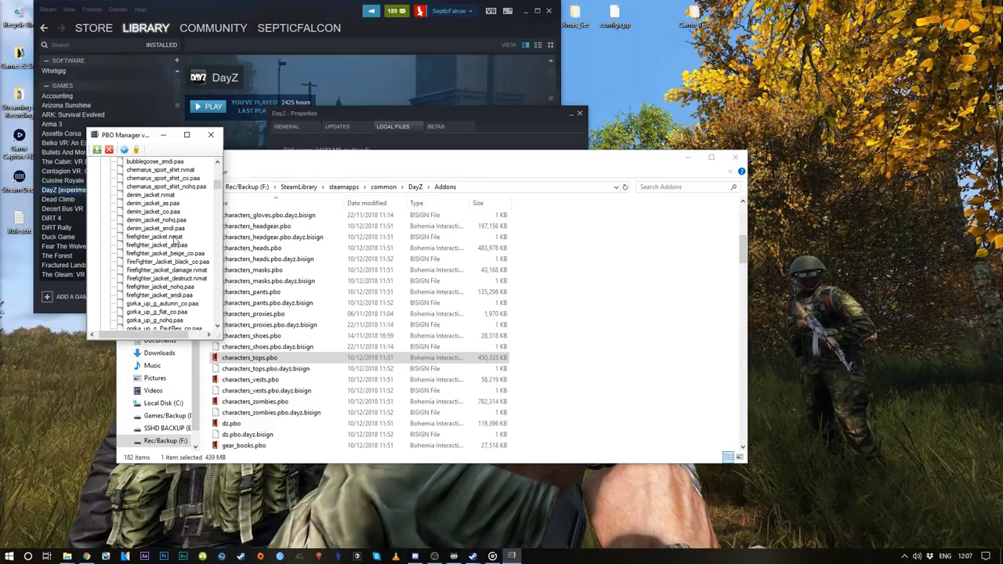
{"action": "scroll", "coordinate": [171, 254], "scroll_direction": "down", "scroll_amount": 10}
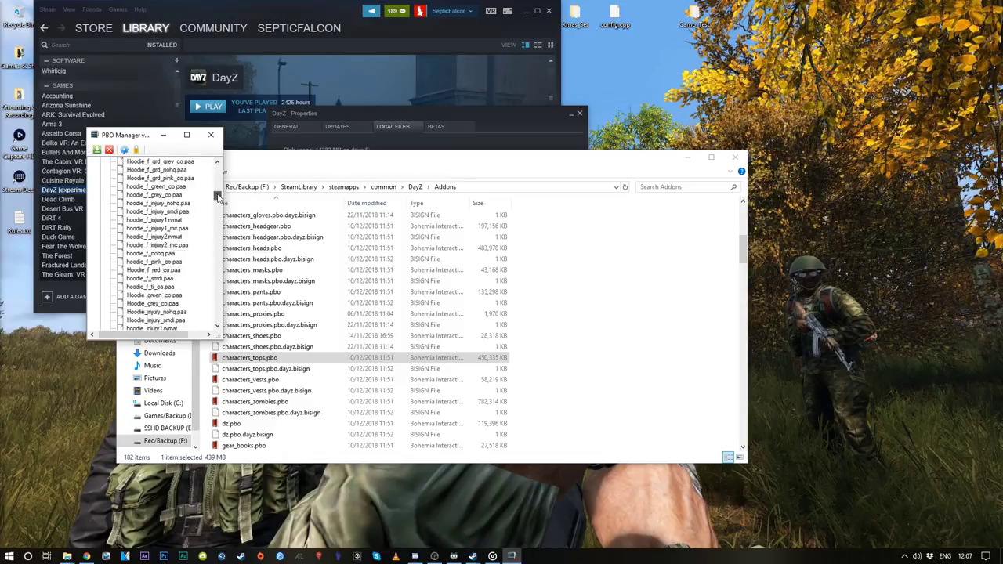
{"action": "scroll", "coordinate": [166, 243], "scroll_direction": "down", "scroll_amount": 1}
{"action": "scroll", "coordinate": [165, 243], "scroll_direction": "down", "scroll_amount": 3}
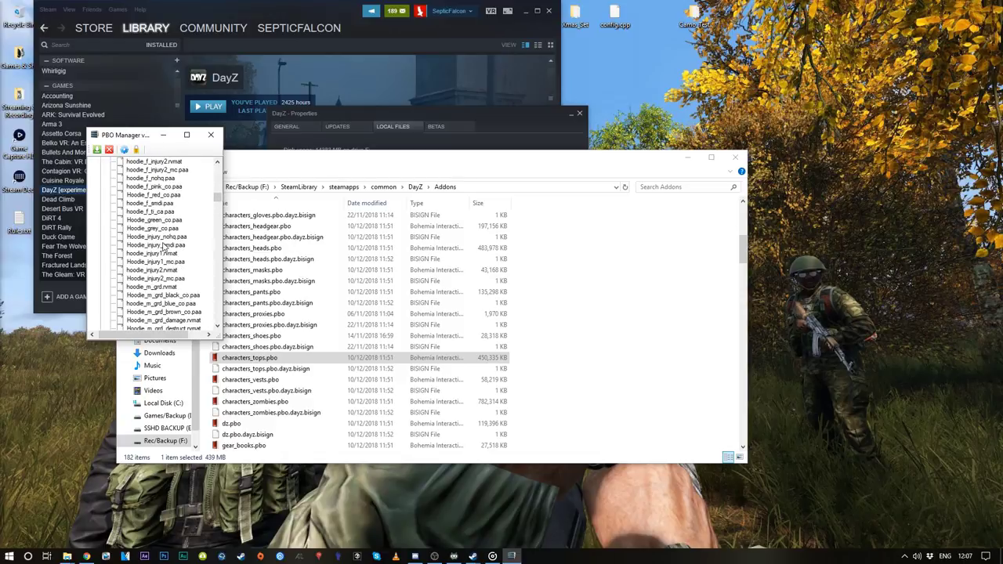
{"action": "scroll", "coordinate": [163, 246], "scroll_direction": "down", "scroll_amount": 3}
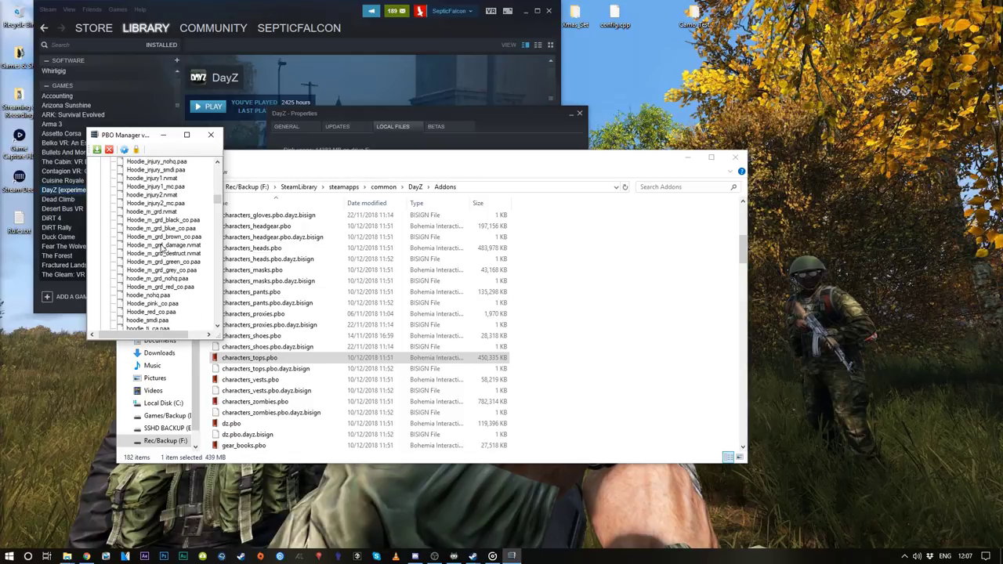
{"action": "left_click", "coordinate": [163, 314]}
{"action": "left_click_drag", "start_coordinate": [143, 317], "coordinate": [655, 63]}
{"action": "left_click", "coordinate": [711, 127]}
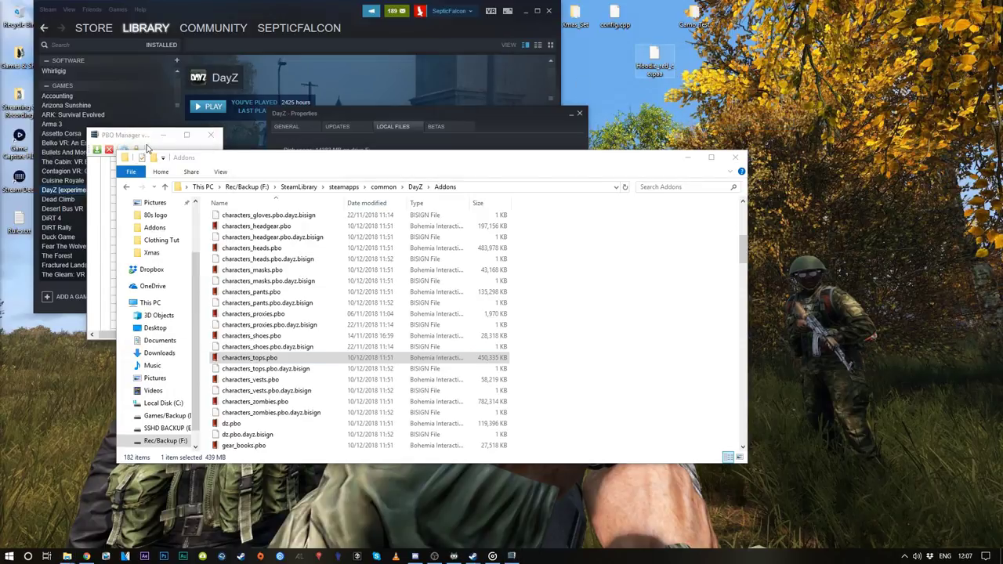
{"action": "left_click", "coordinate": [147, 149]}
{"action": "left_click", "coordinate": [210, 135]}
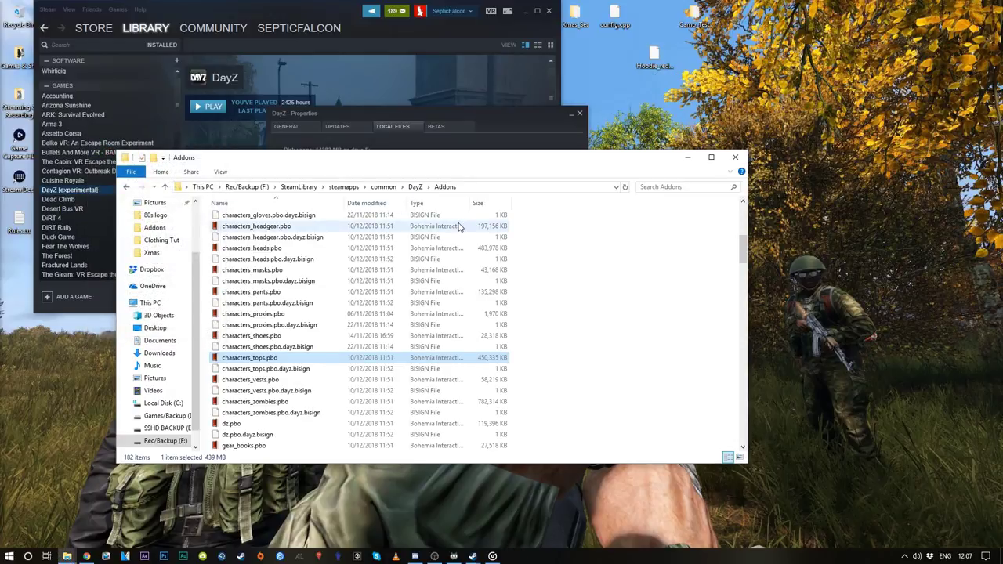
Close the DayZ properties window and go up to the steamapps common folder in File Explorer.
{"action": "left_click", "coordinate": [663, 54]}
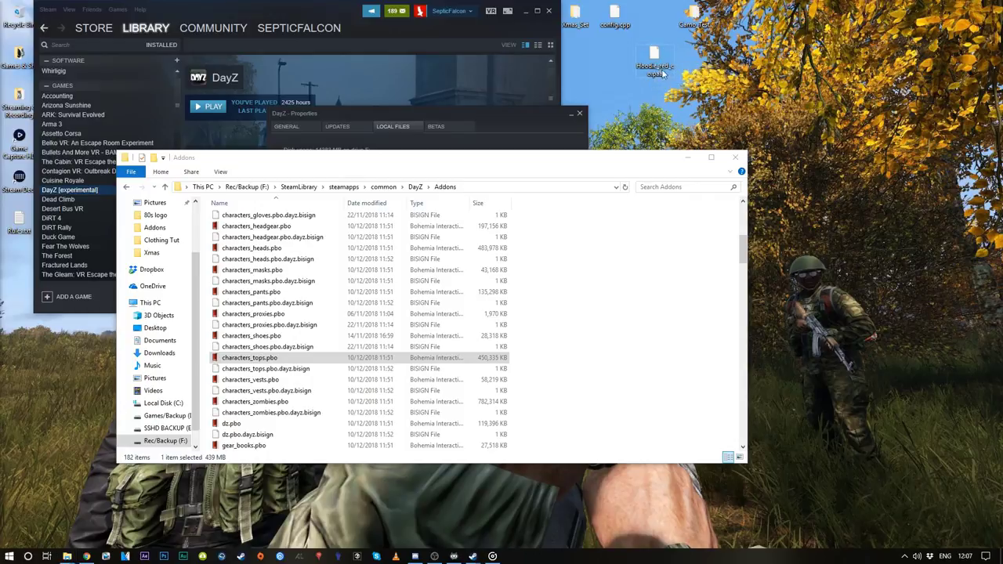
{"action": "left_click_drag", "start_coordinate": [497, 161], "coordinate": [466, 199]}
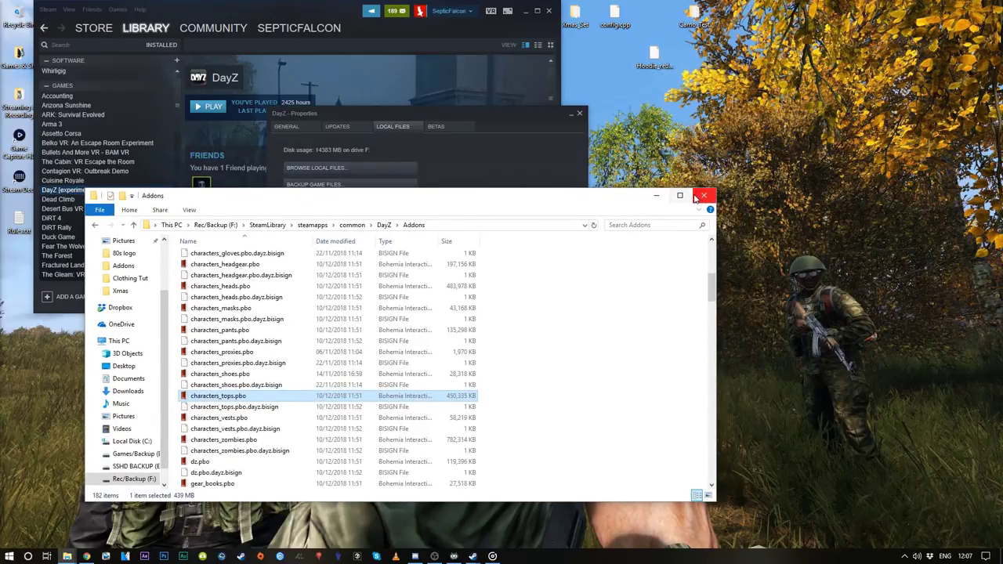
{"action": "left_click", "coordinate": [660, 54]}
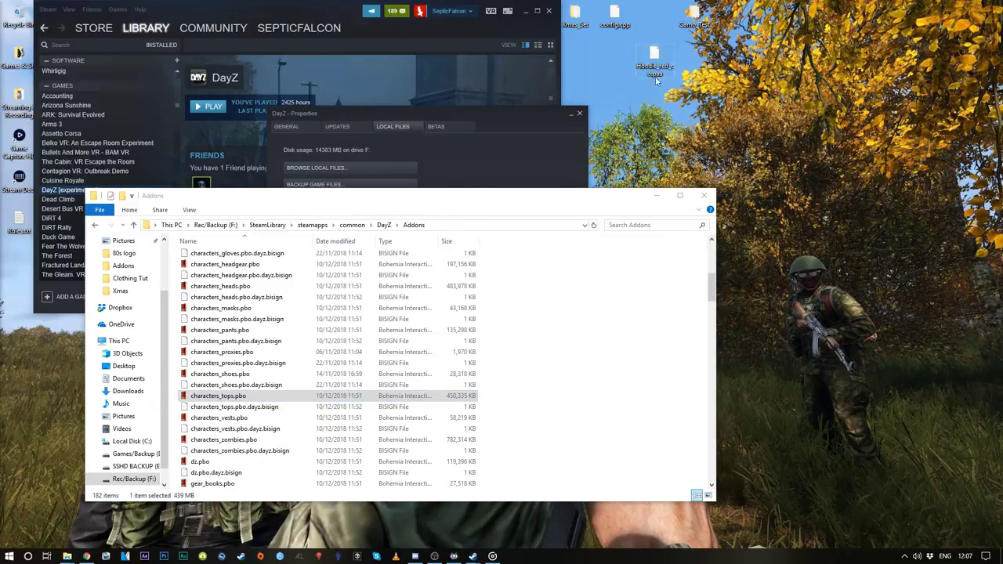
{"action": "left_click", "coordinate": [576, 116]}
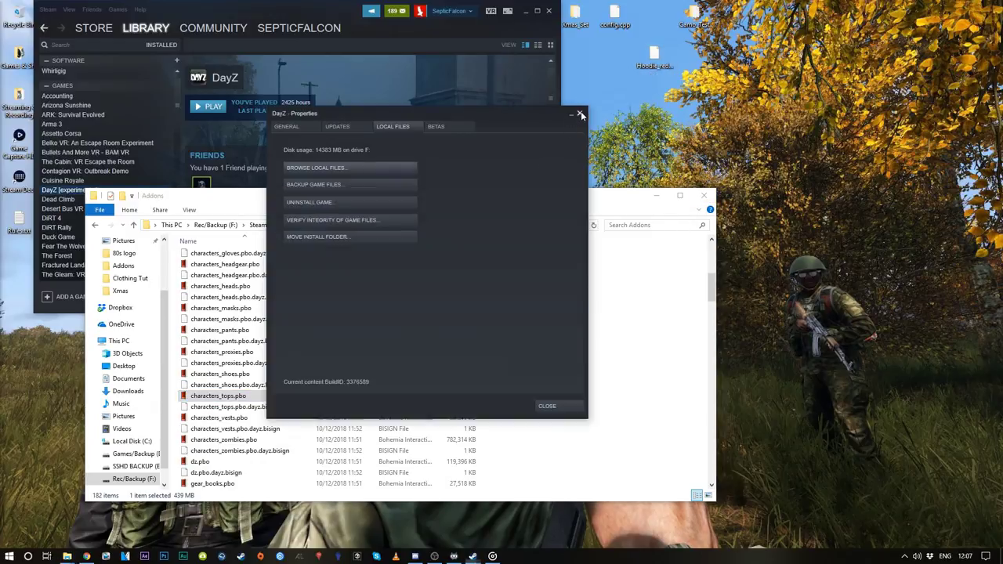
{"action": "left_click", "coordinate": [576, 115]}
{"action": "left_click", "coordinate": [353, 224]}
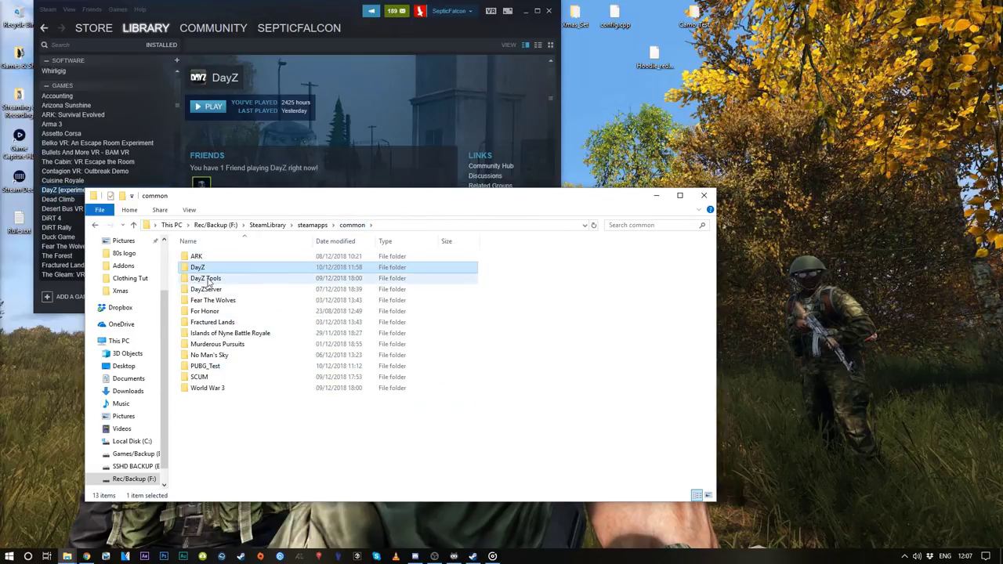
Locate DayZ Tools in the Tools category of the Steam library and view its page.
{"action": "left_click", "coordinate": [171, 119]}
{"action": "left_click_drag", "start_coordinate": [178, 119], "coordinate": [178, 227]}
{"action": "left_click", "coordinate": [147, 176]}
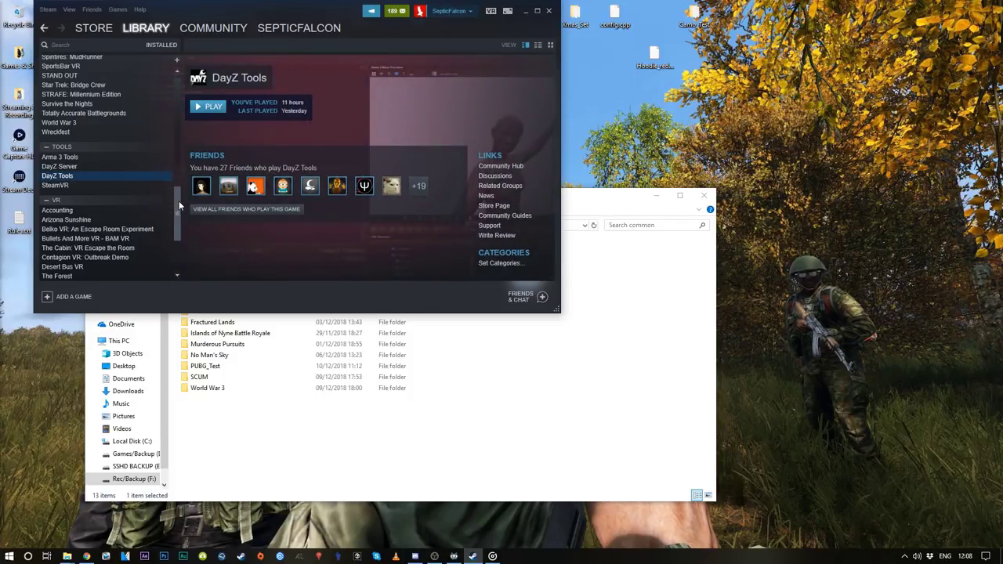
{"action": "left_click_drag", "start_coordinate": [179, 199], "coordinate": [175, 169]}
Launch TexView.exe from the Bin\ImageToPAA folder inside DayZ Tools.
{"action": "left_click", "coordinate": [484, 472]}
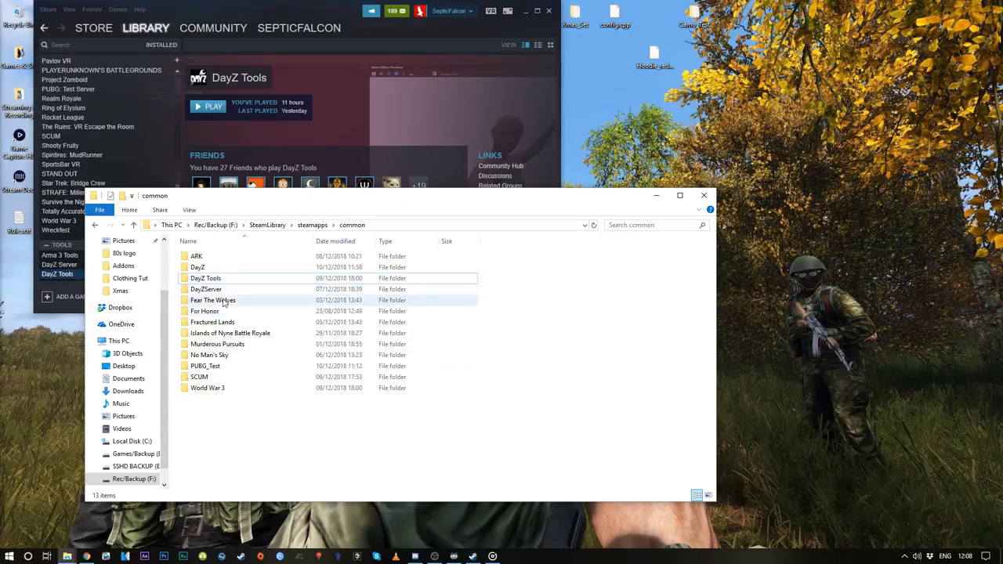
{"action": "double_click", "coordinate": [210, 279]}
{"action": "left_click", "coordinate": [198, 267]}
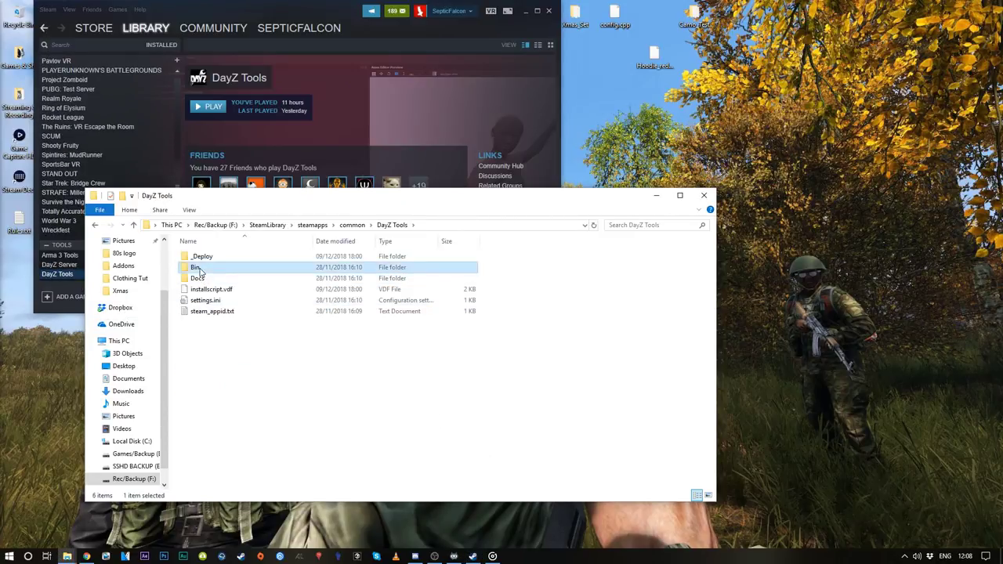
{"action": "double_click", "coordinate": [197, 268]}
{"action": "double_click", "coordinate": [224, 322]}
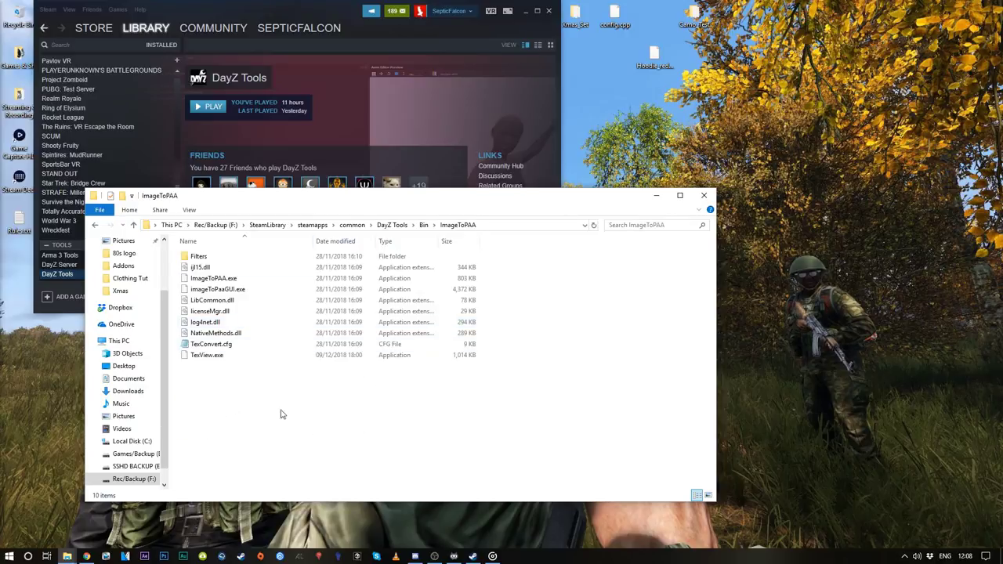
{"action": "double_click", "coordinate": [214, 356]}
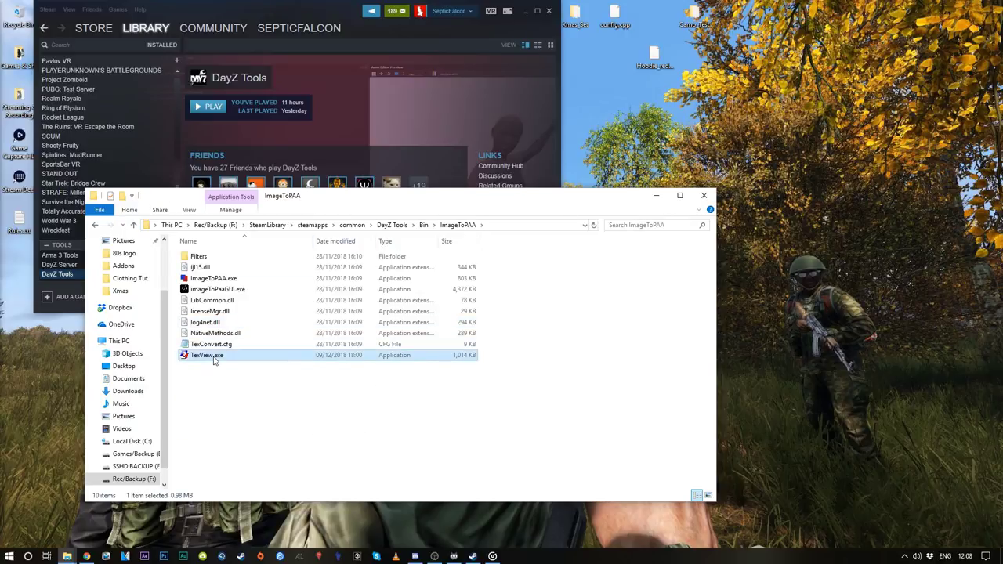
Reposition the Texture Viewer window and load Hoodie_red_co.paa from the desktop into it.
{"action": "left_click_drag", "start_coordinate": [376, 40], "coordinate": [384, 187]}
{"action": "left_click_drag", "start_coordinate": [455, 182], "coordinate": [479, 123]}
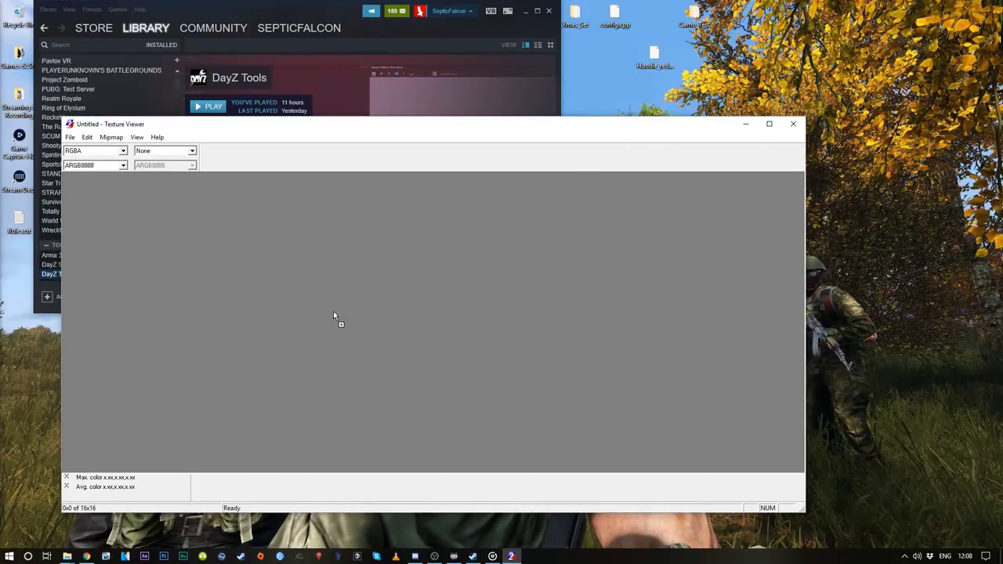
{"action": "left_click_drag", "start_coordinate": [333, 312], "coordinate": [430, 333]}
{"action": "scroll", "coordinate": [430, 334], "scroll_direction": "down", "scroll_amount": 3}
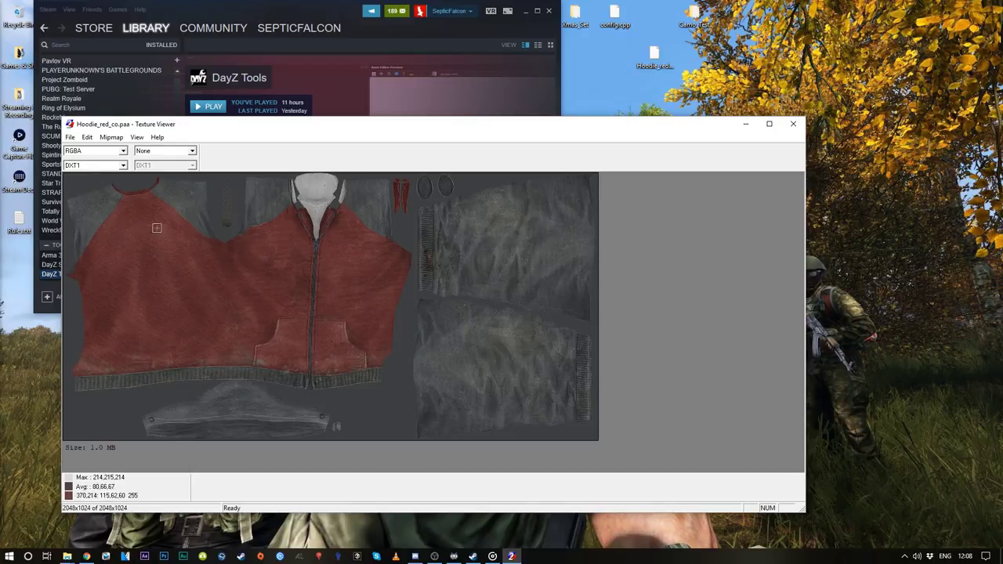
Save the hoodie texture to the desktop as Hoodie_red_co.png.
{"action": "left_click", "coordinate": [73, 138]}
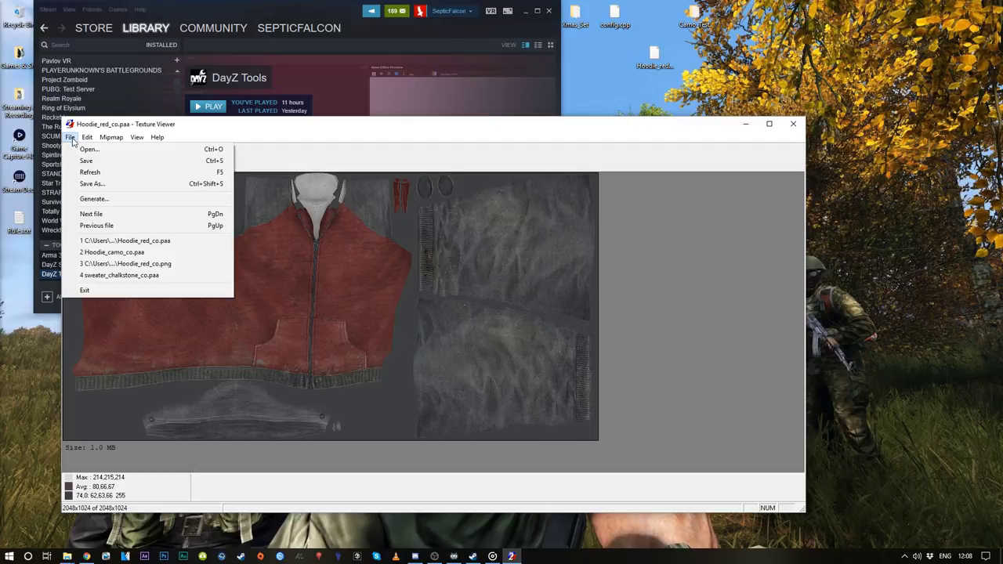
{"action": "left_click", "coordinate": [92, 184]}
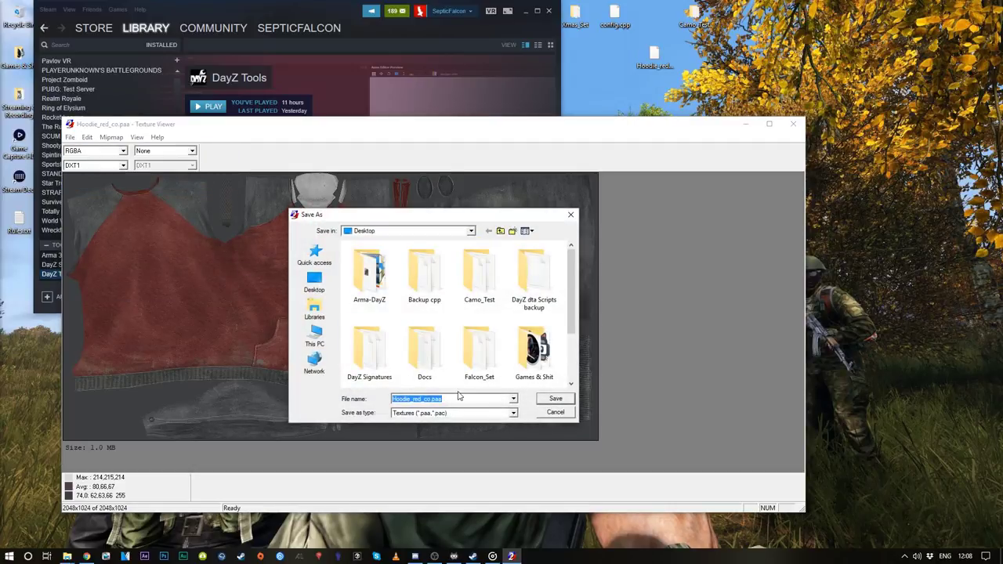
{"action": "left_click", "coordinate": [454, 399]}
{"action": "key", "text": "BackSpace"}
{"action": "key", "text": "BackSpace"}
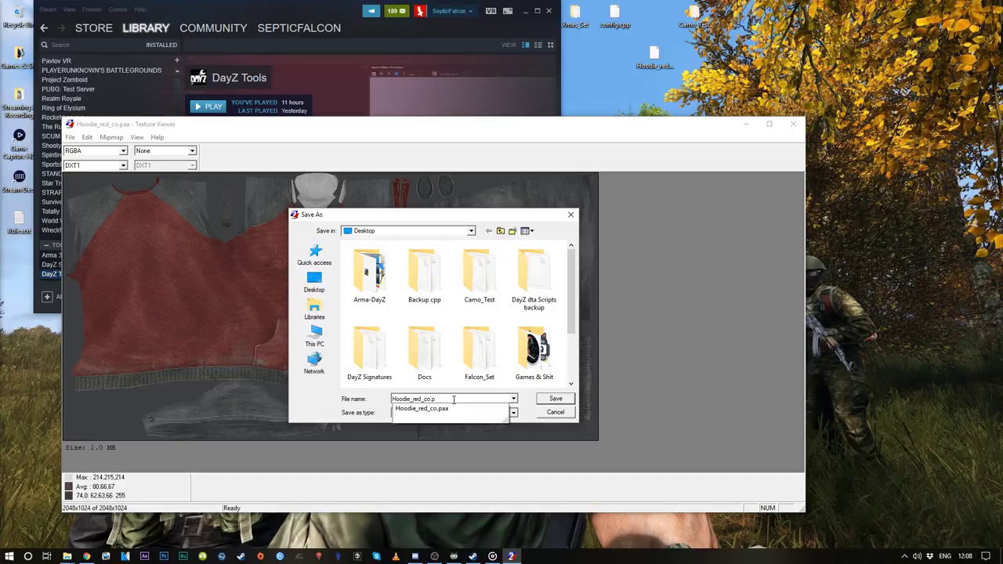
{"action": "type", "text": "ng"}
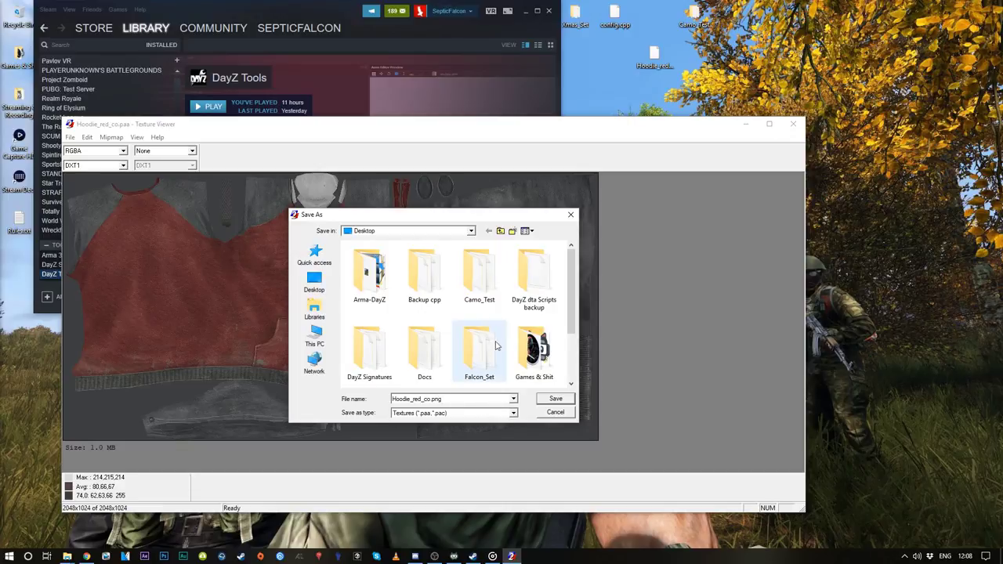
{"action": "left_click", "coordinate": [553, 400]}
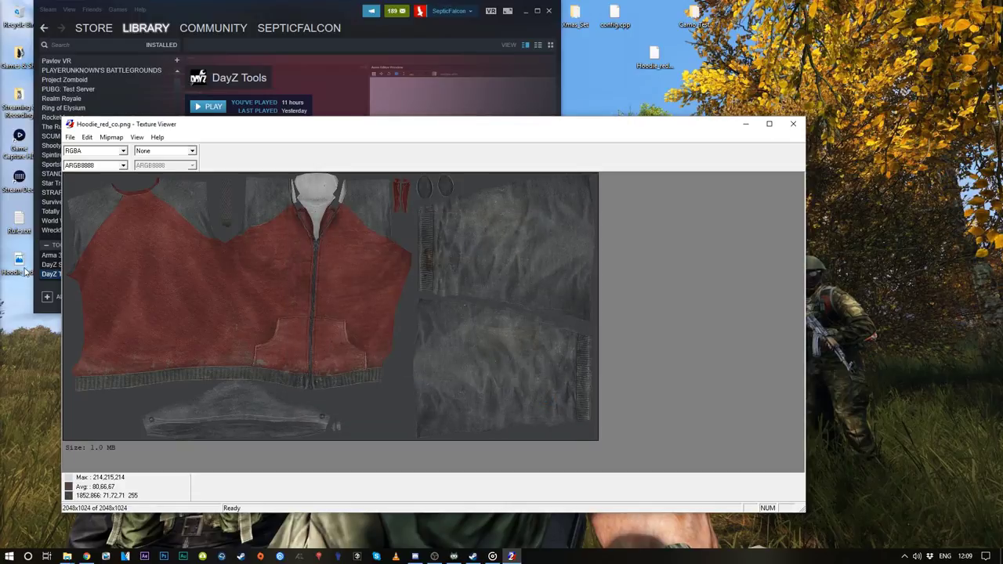
View the exported Hoodie_red_co.png from the desktop, and close both the image preview and the Texture Viewer.
{"action": "double_click", "coordinate": [654, 55]}
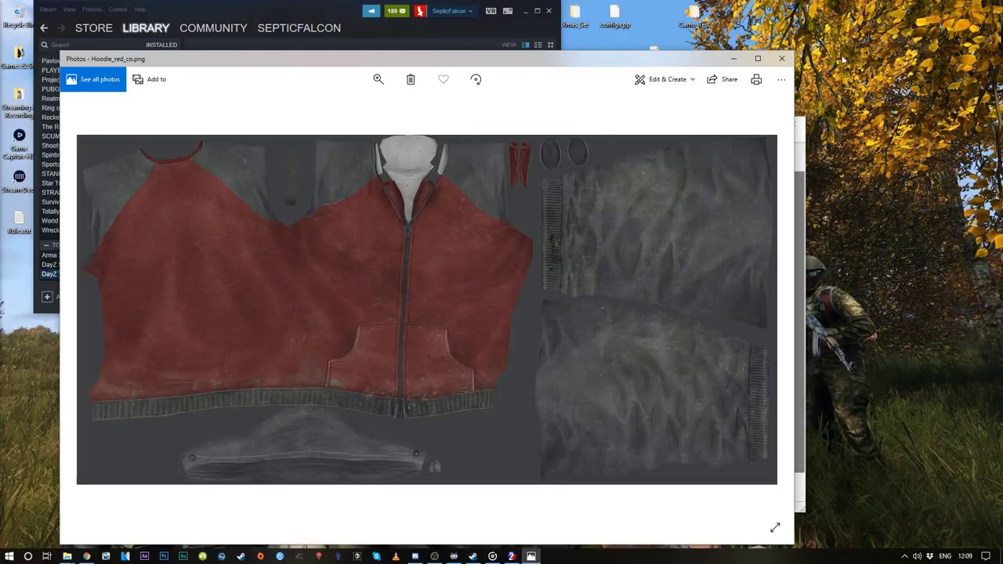
{"action": "left_click", "coordinate": [787, 61]}
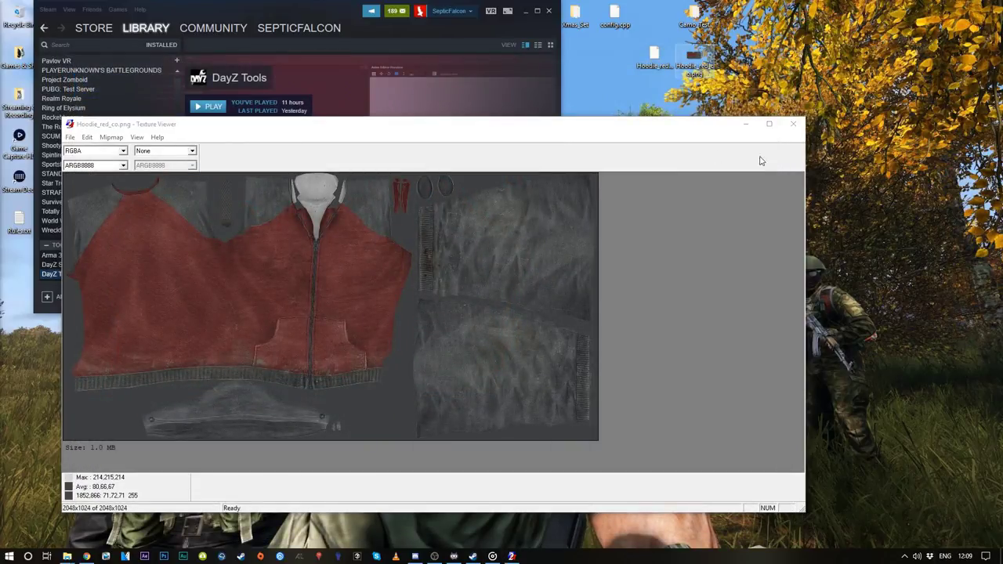
{"action": "left_click", "coordinate": [793, 126]}
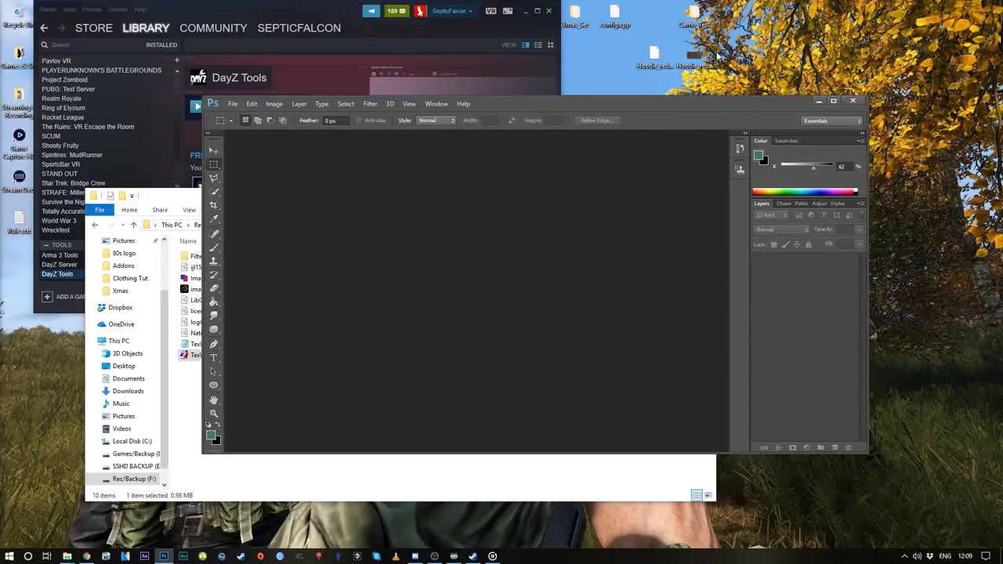
Open Hoodie_red_co.png from the desktop in a maximized Photoshop window and enlarge its display to 50%.
{"action": "left_click_drag", "start_coordinate": [696, 64], "coordinate": [668, 112]}
{"action": "double_click", "coordinate": [667, 106]}
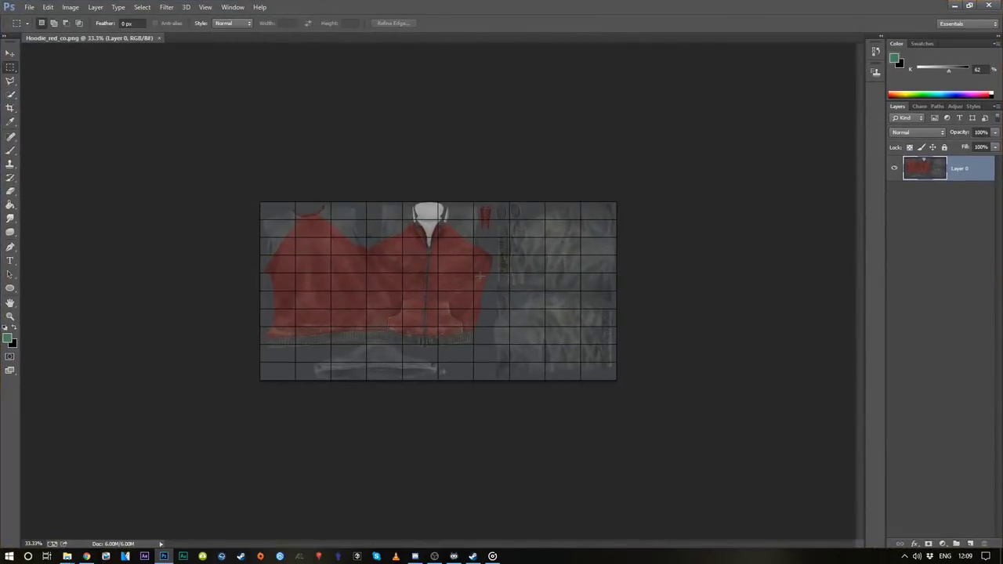
{"action": "left_click", "coordinate": [205, 7]}
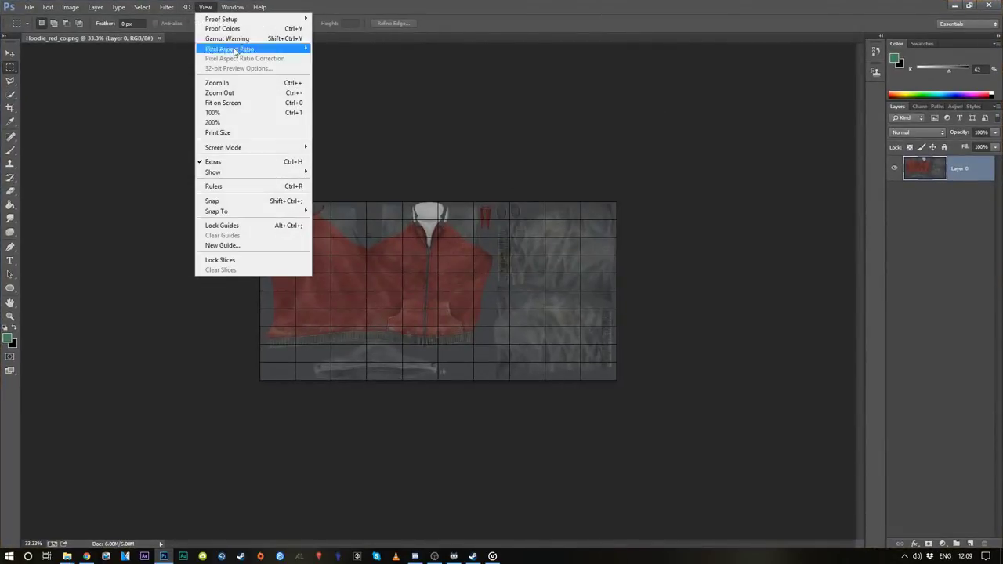
{"action": "left_click", "coordinate": [239, 82]}
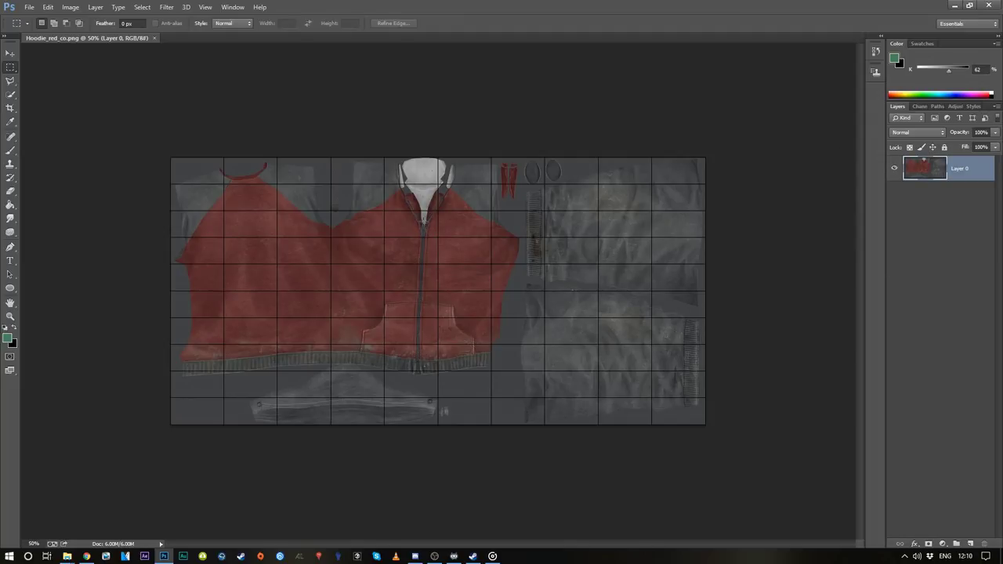
Open a new File Explorer window at the Hoddie folder inside DayZ Assets SF on the F: drive.
{"action": "right_click", "coordinate": [66, 556]}
{"action": "left_click", "coordinate": [62, 505]}
{"action": "scroll", "coordinate": [134, 447], "scroll_direction": "down", "scroll_amount": 3}
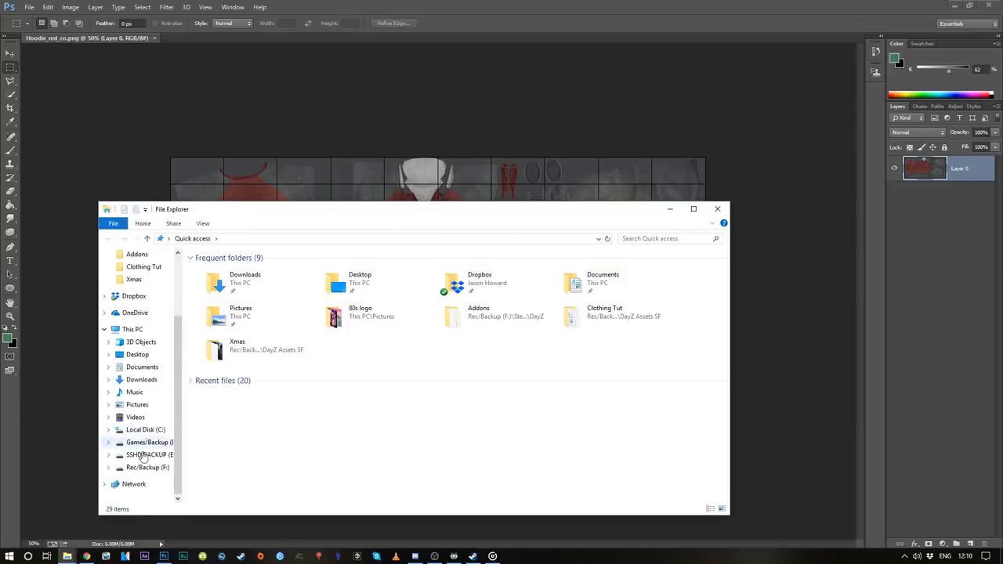
{"action": "left_click", "coordinate": [141, 468]}
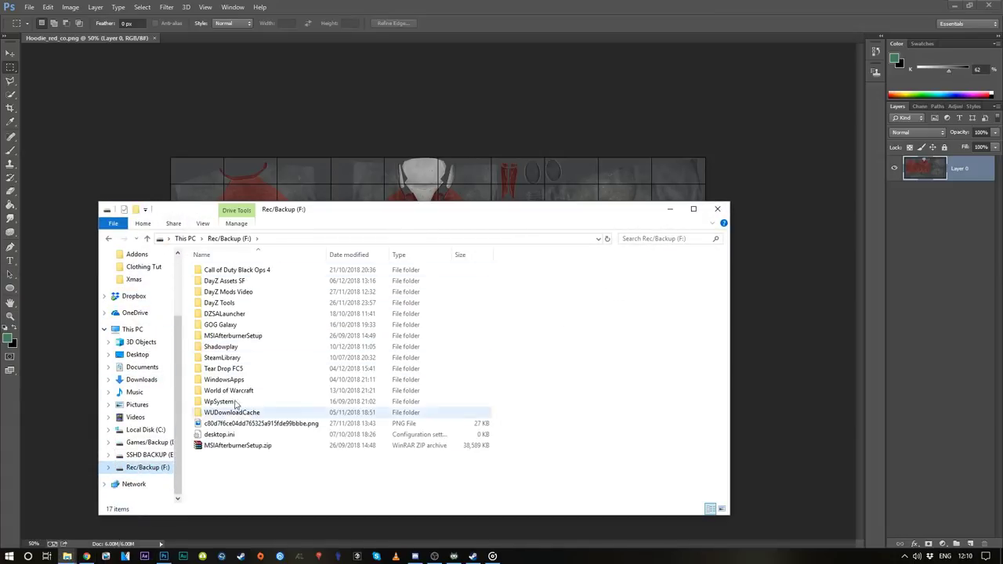
{"action": "double_click", "coordinate": [227, 281]}
{"action": "double_click", "coordinate": [396, 282]}
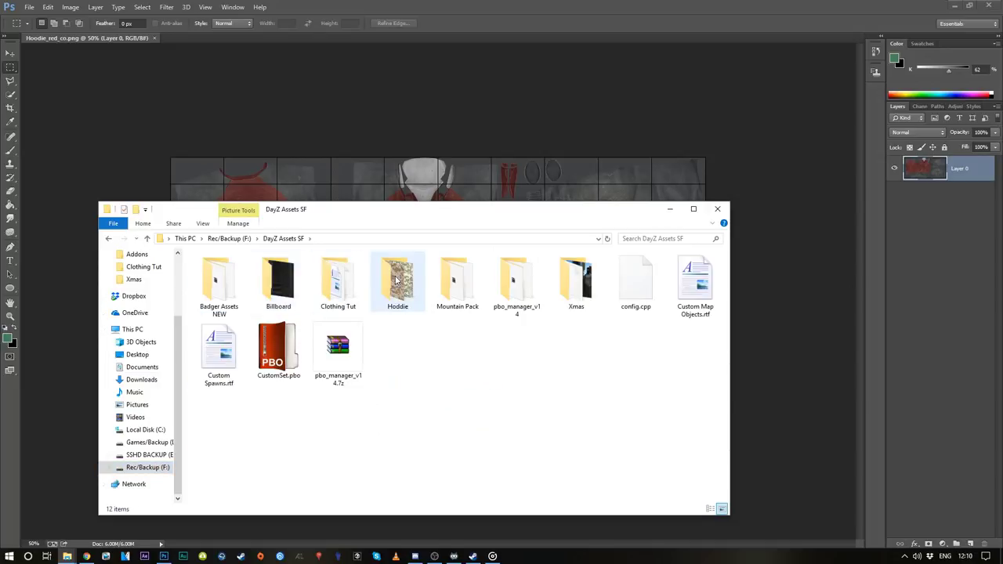
Look through the camouflage patterns, logos and finished hoodie textures in the Hoddie folder.
{"action": "left_click", "coordinate": [232, 301]}
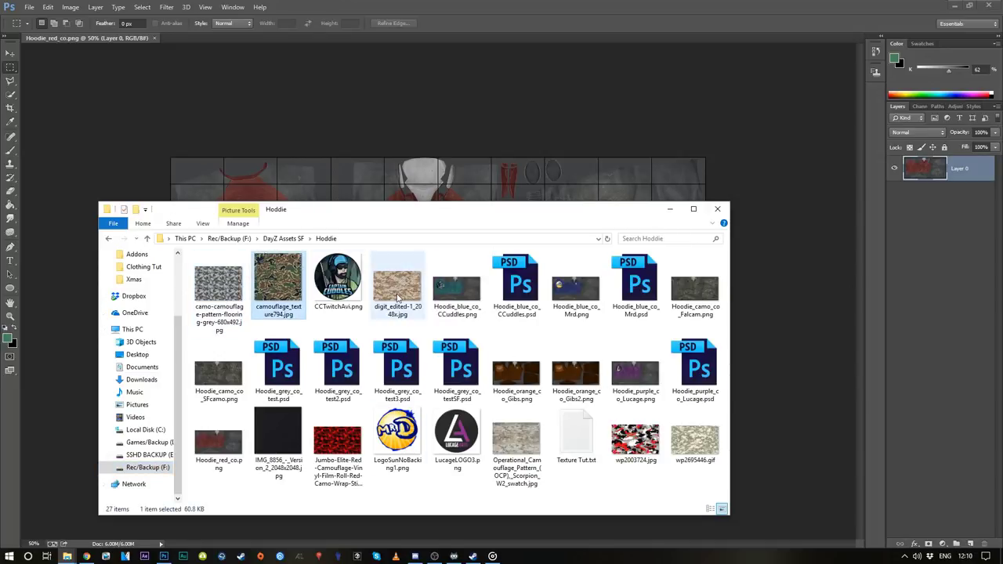
{"action": "left_click", "coordinate": [703, 452]}
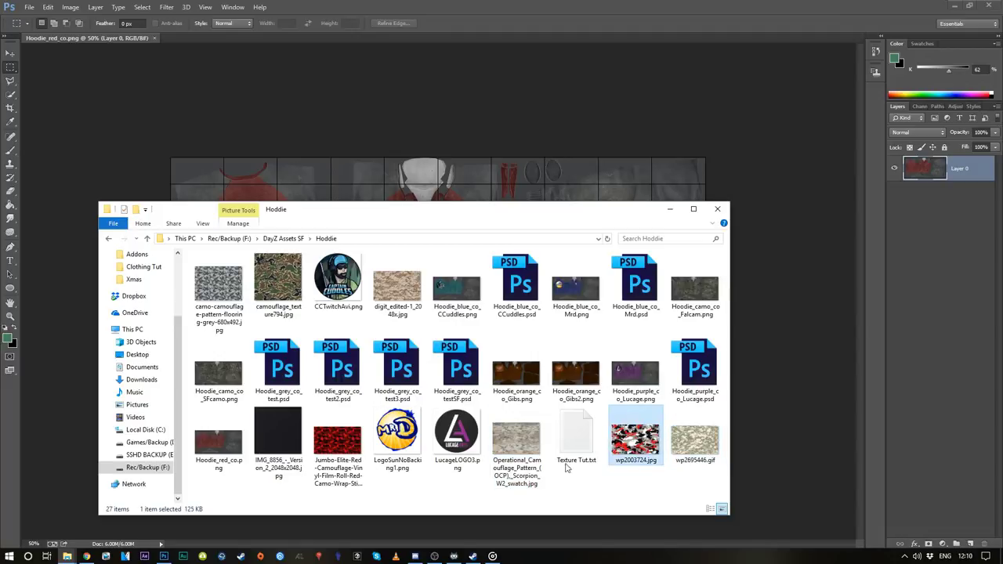
{"action": "left_click", "coordinate": [621, 373]}
{"action": "left_click", "coordinate": [576, 290]}
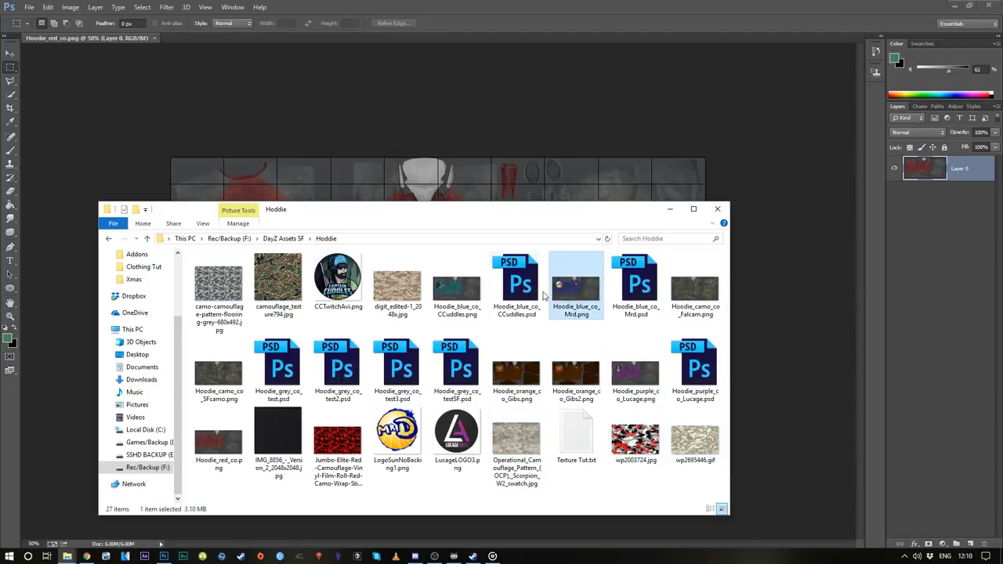
{"action": "left_click", "coordinate": [457, 291]}
{"action": "left_click", "coordinate": [576, 288]}
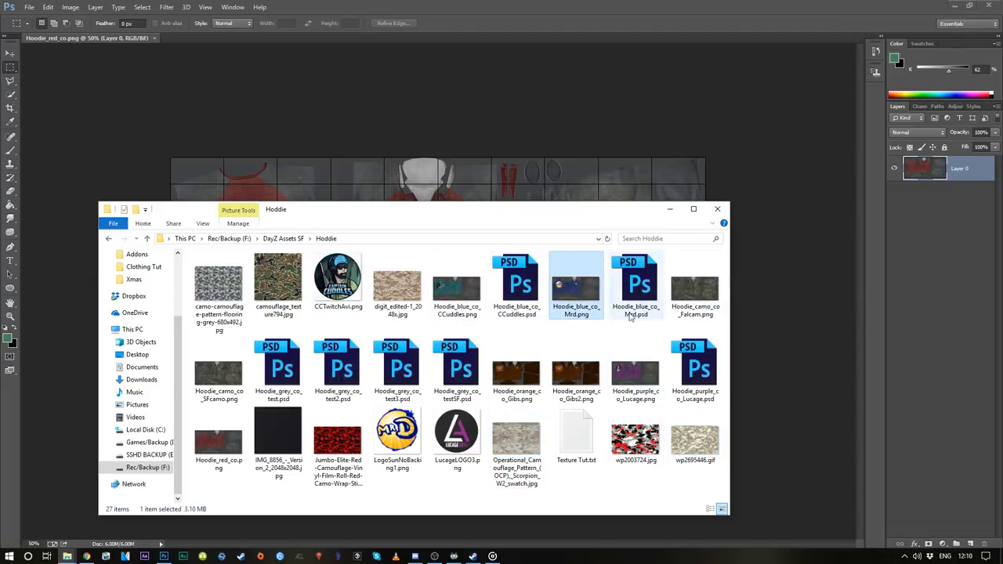
{"action": "left_click", "coordinate": [634, 370]}
{"action": "left_click", "coordinate": [515, 443]}
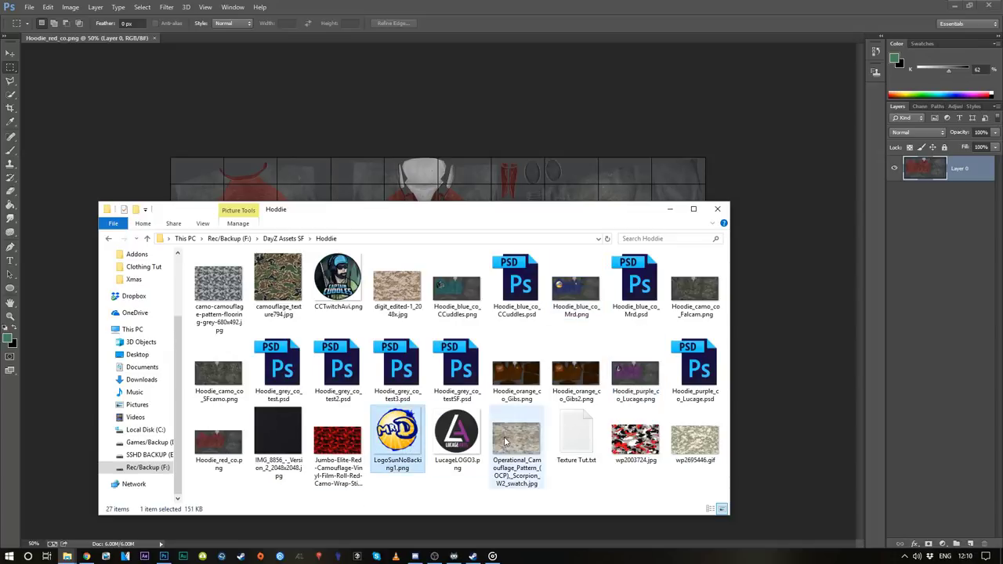
{"action": "left_click", "coordinate": [396, 289]}
{"action": "left_click", "coordinate": [277, 282]}
{"action": "left_click", "coordinate": [227, 296]}
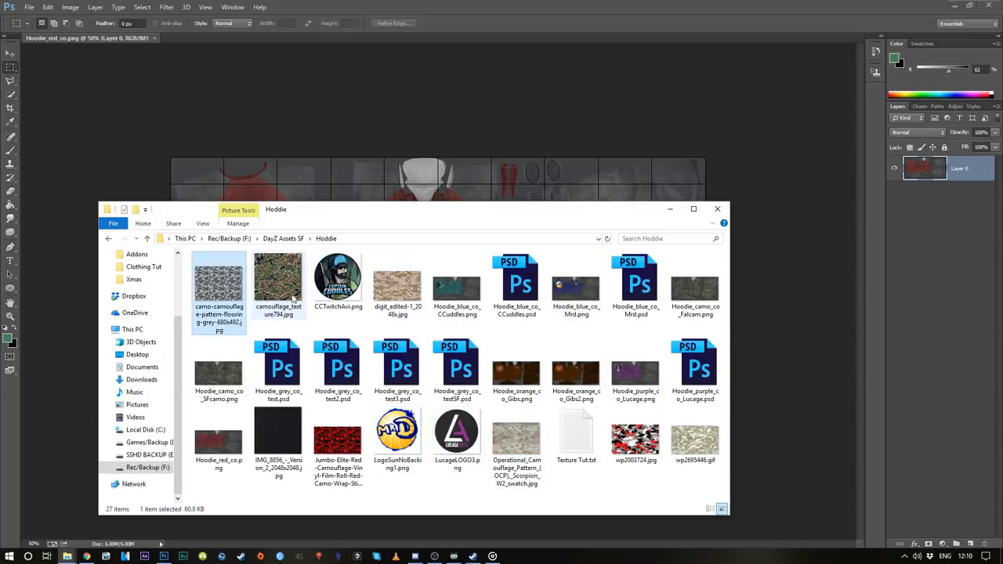
Place the Jumbo-Elite red camouflage image over the hoodie texture and scale it to about 222% so it covers the canvas.
{"action": "left_click", "coordinate": [337, 447]}
{"action": "left_click_drag", "start_coordinate": [340, 445], "coordinate": [337, 185]}
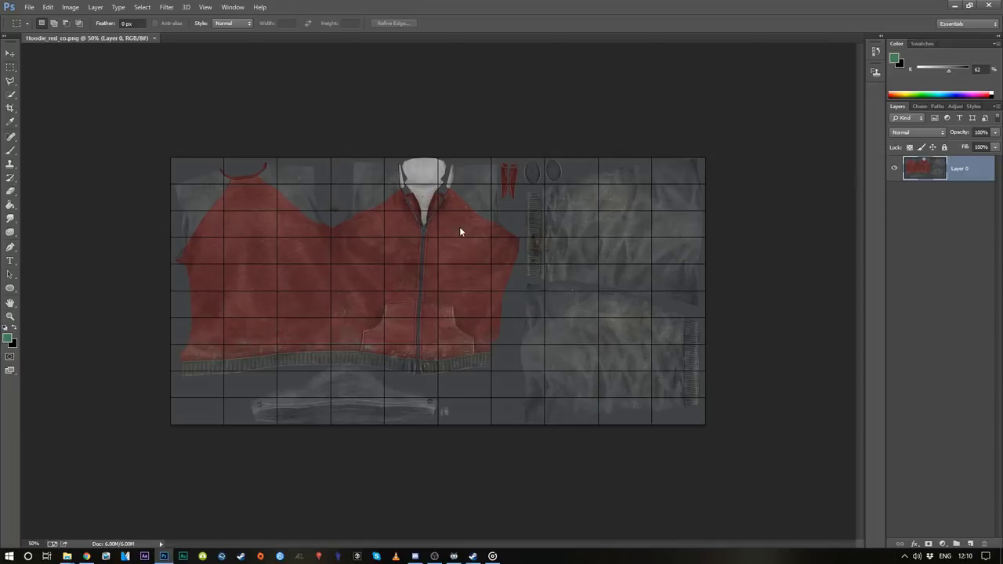
{"action": "left_click", "coordinate": [553, 259]}
{"action": "left_click_drag", "start_coordinate": [569, 216], "coordinate": [685, 148]}
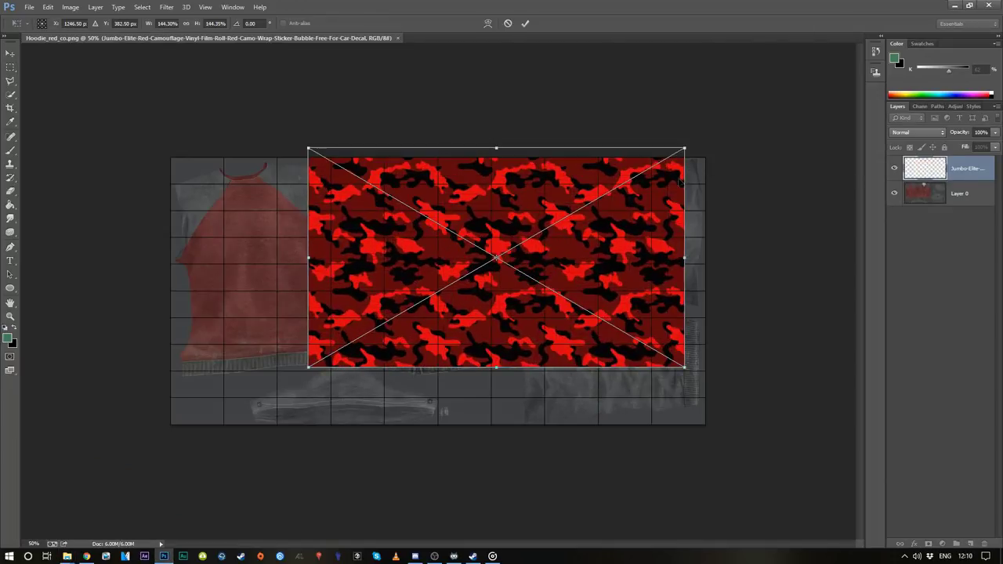
{"action": "left_click_drag", "start_coordinate": [309, 366], "coordinate": [147, 430]}
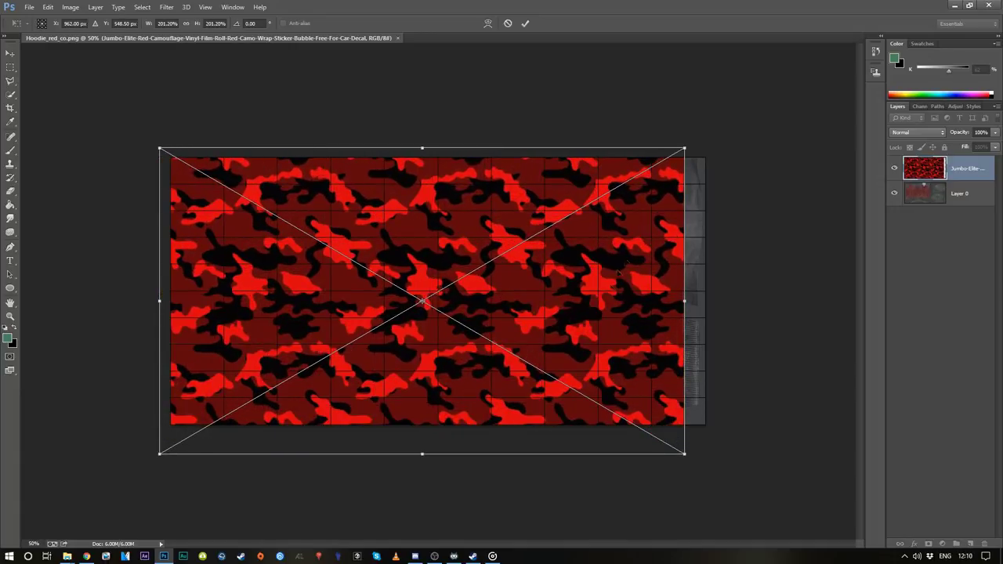
{"action": "left_click_drag", "start_coordinate": [686, 148], "coordinate": [740, 116]}
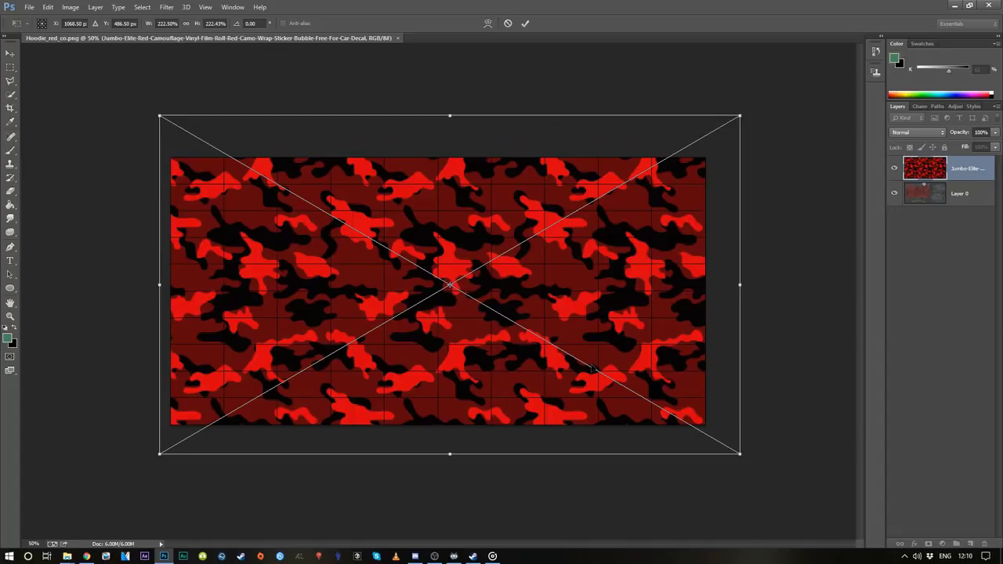
{"action": "key", "text": "Return"}
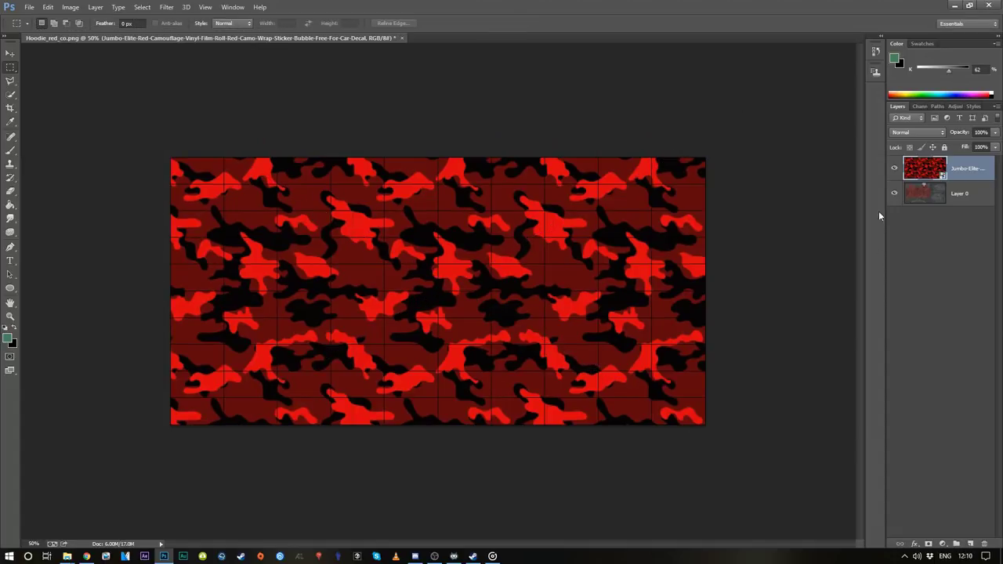
Set the red camouflage layer's blending mode to Overlay and select Layer 0.
{"action": "left_click", "coordinate": [925, 133]}
{"action": "left_click", "coordinate": [909, 268]}
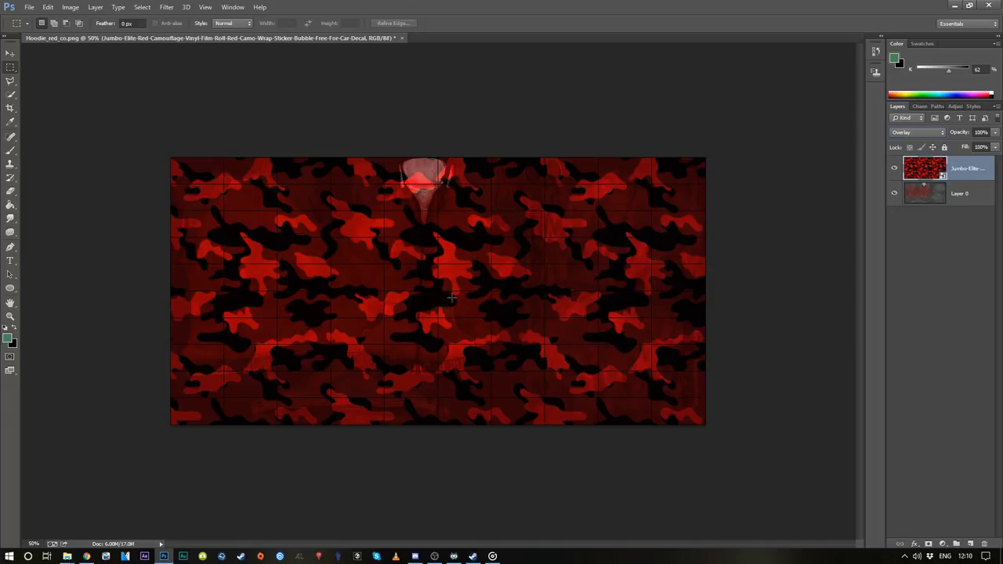
{"action": "left_click", "coordinate": [930, 194]}
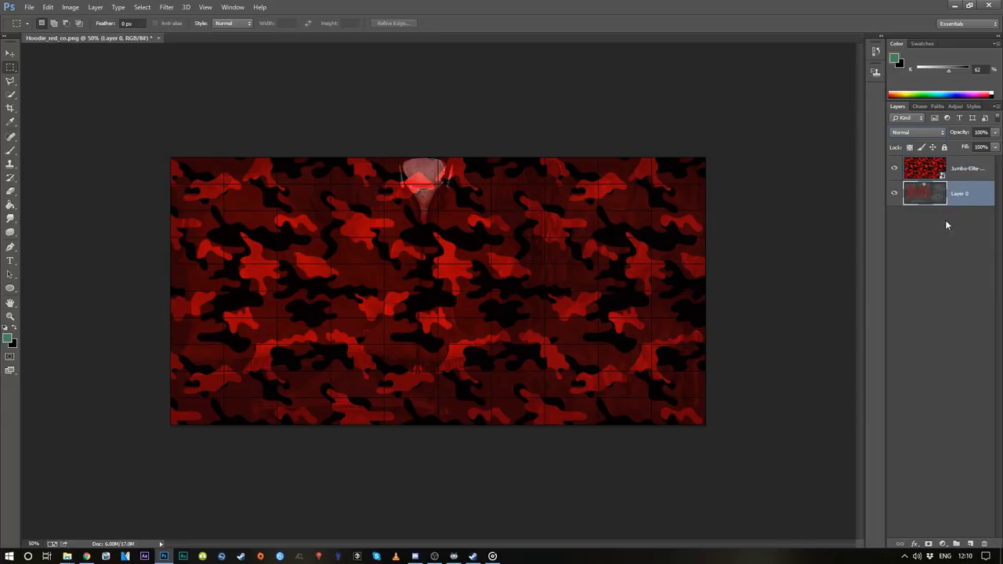
Open Hoodie_grey_co_testSF.psd from the Hoddie folder in Photoshop.
{"action": "mouse_move", "coordinate": [67, 556]}
{"action": "left_click", "coordinate": [294, 513]}
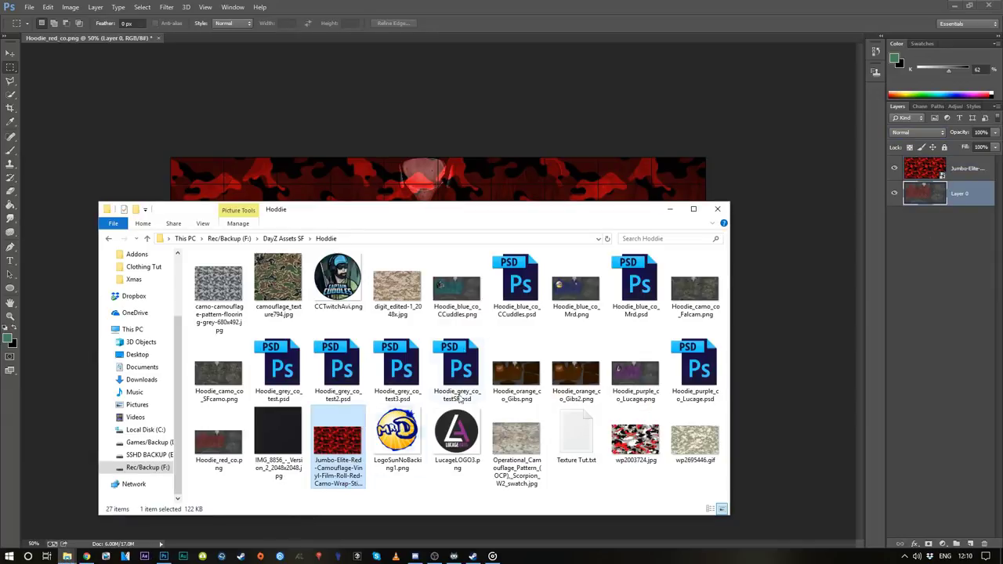
{"action": "double_click", "coordinate": [462, 368]}
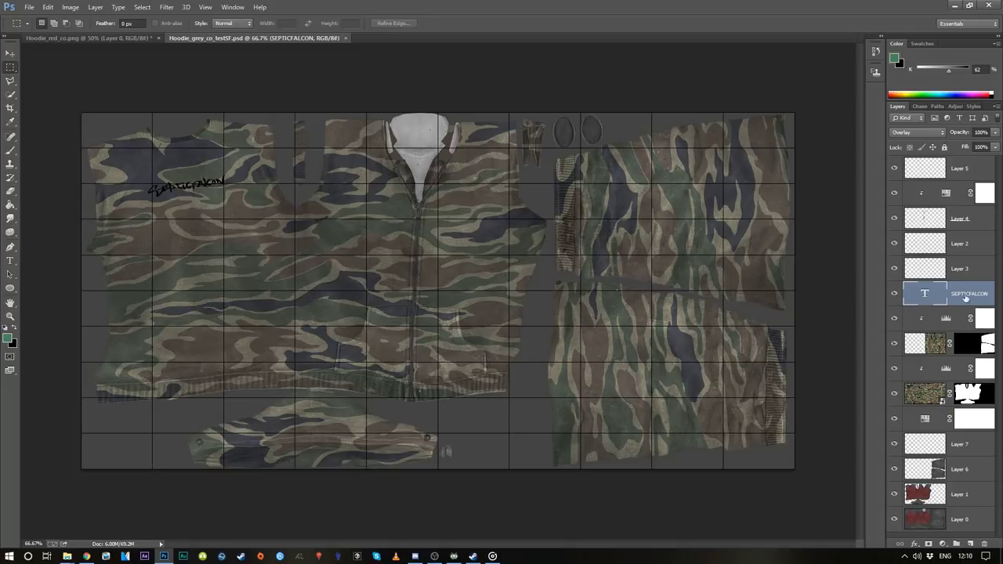
Examine how the camouflage layers, their masks and the separated body and sleeve layers are built in the finished hoodie document.
{"action": "left_click", "coordinate": [925, 394]}
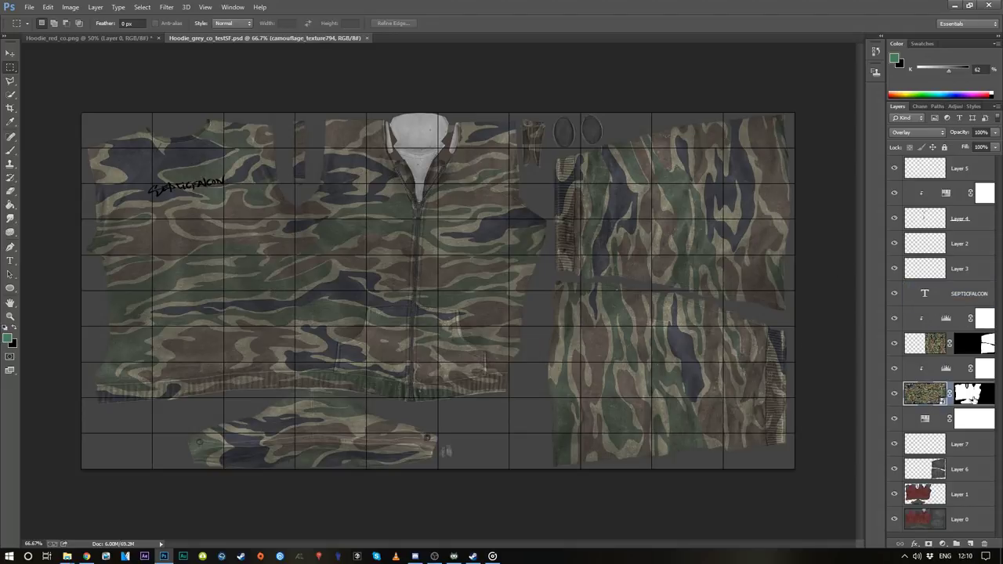
{"action": "left_click", "coordinate": [970, 394]}
{"action": "left_click", "coordinate": [923, 394]}
{"action": "left_click", "coordinate": [929, 475]}
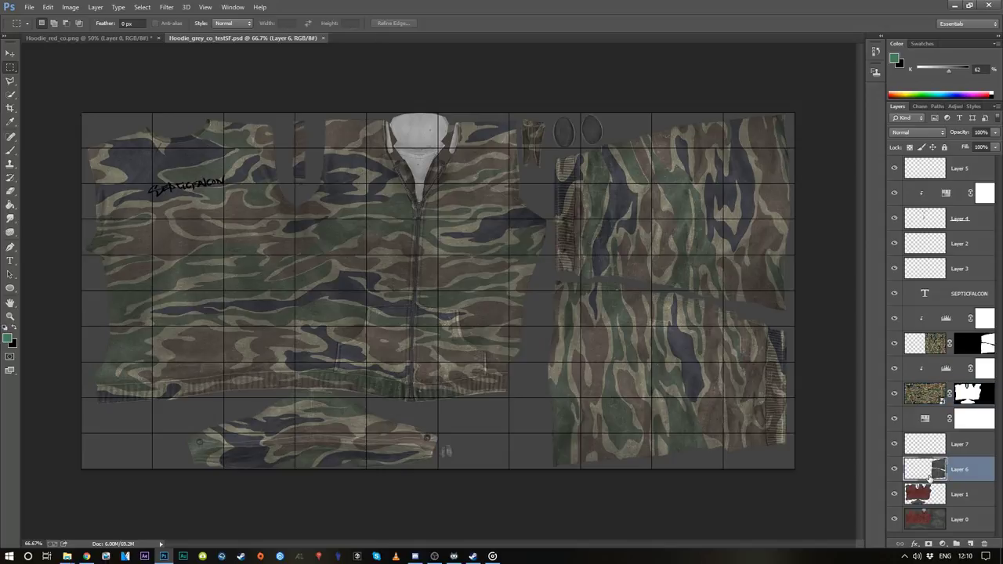
{"action": "left_click", "coordinate": [927, 503]}
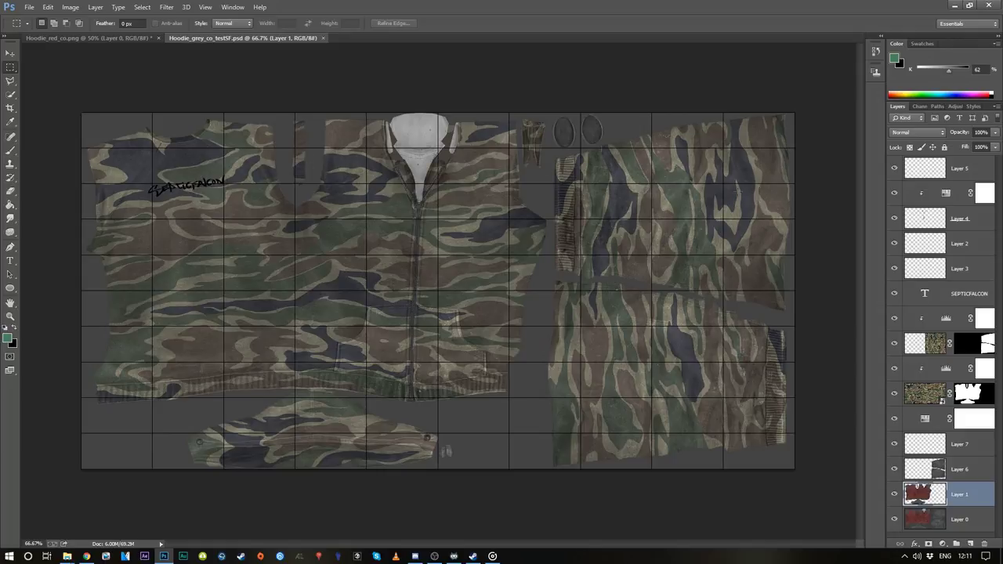
{"action": "left_click", "coordinate": [935, 350]}
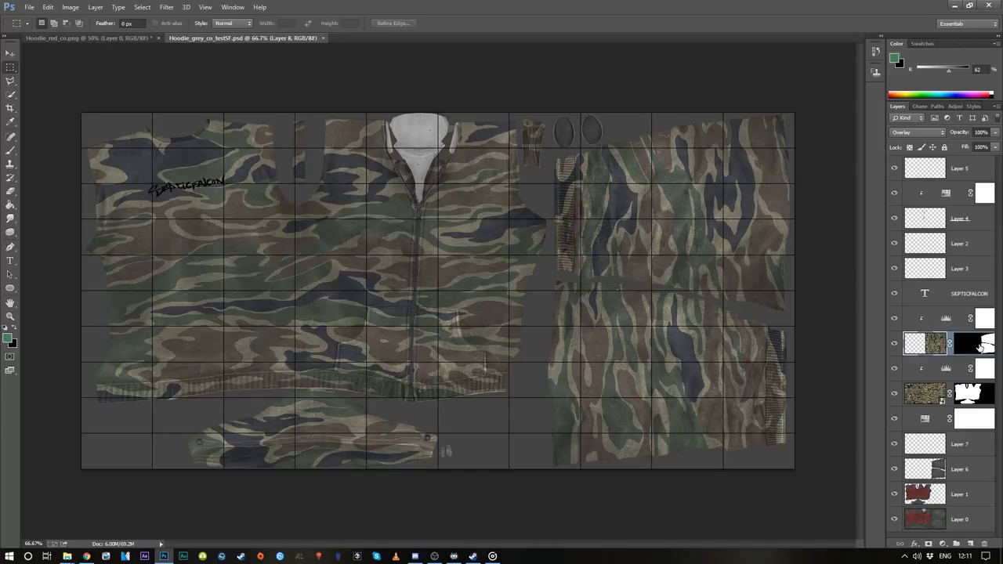
{"action": "left_click", "coordinate": [981, 348]}
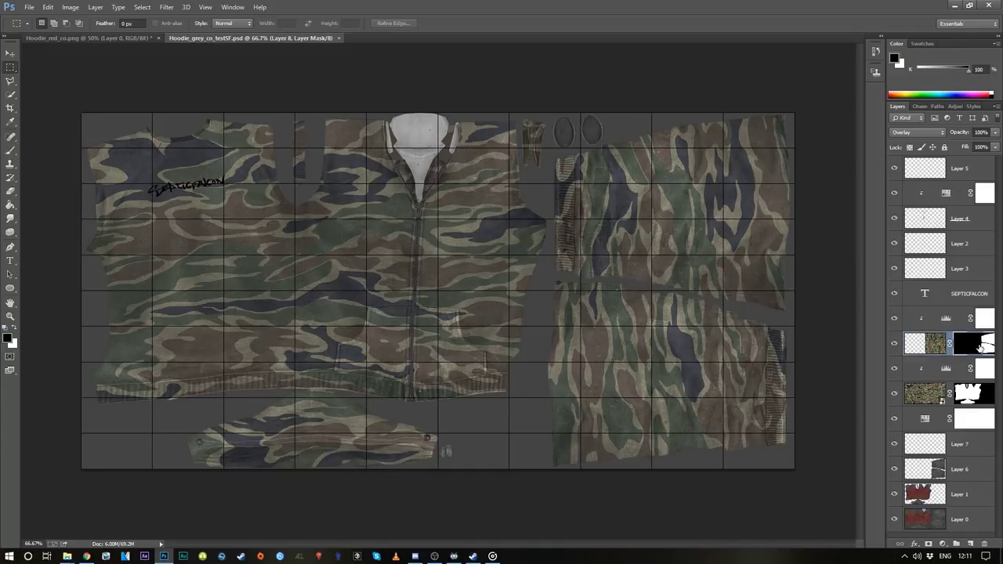
{"action": "left_click", "coordinate": [937, 468]}
{"action": "left_click", "coordinate": [928, 345]}
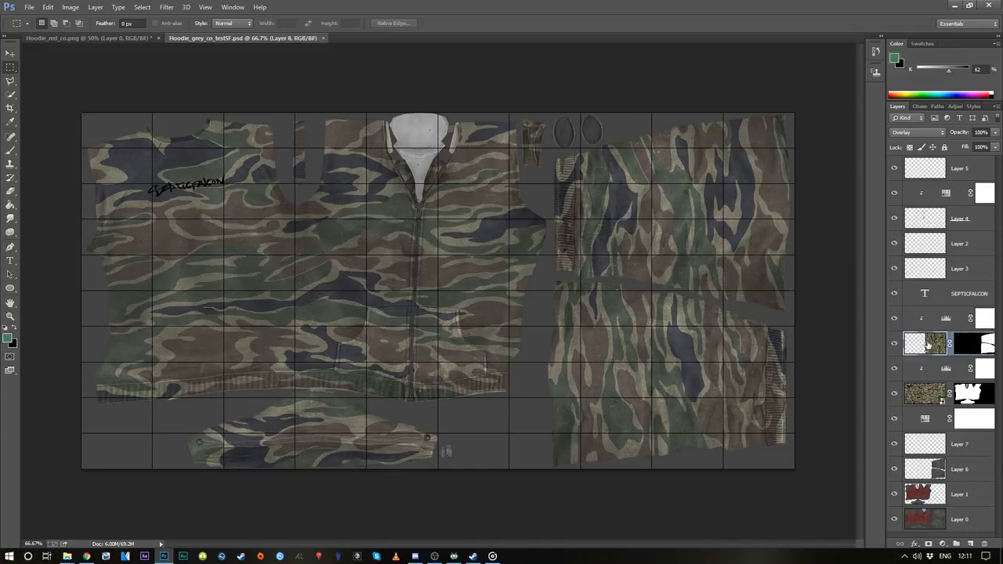
Examine the zip detail on Layer 4 with the layer shown and hidden, and inspect the base layers beneath the camouflage.
{"action": "left_click", "coordinate": [931, 268]}
{"action": "left_click", "coordinate": [922, 245]}
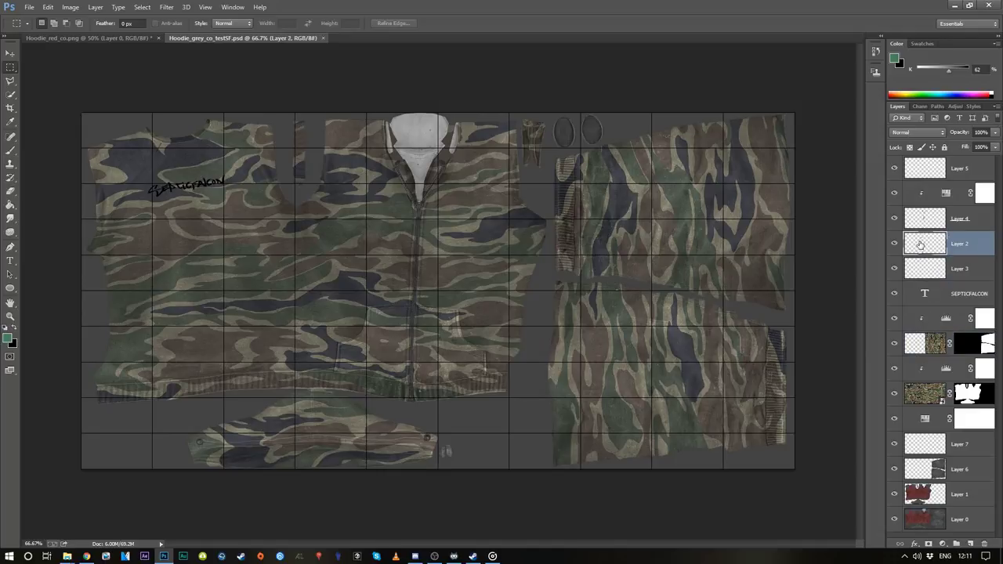
{"action": "left_click", "coordinate": [924, 226]}
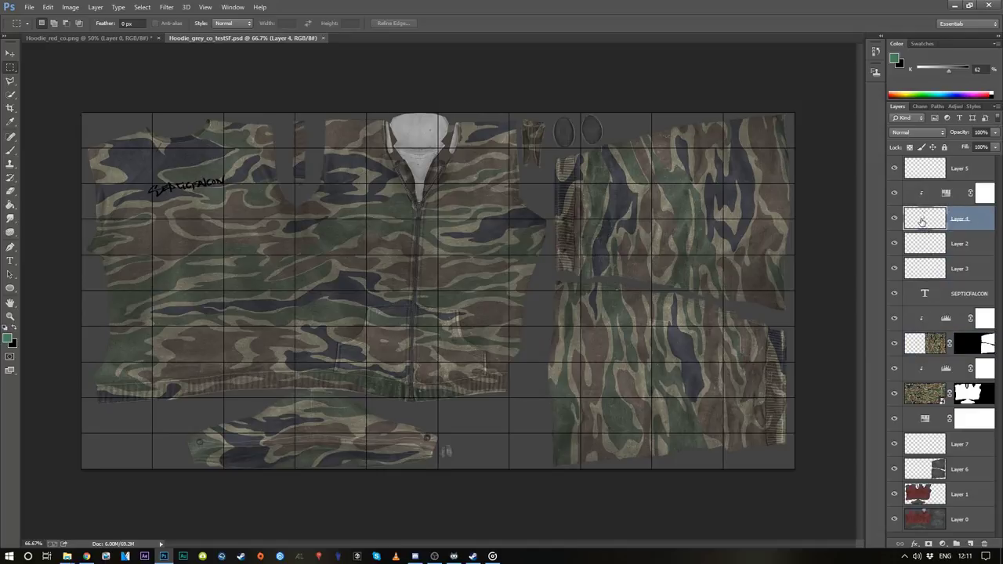
{"action": "left_click", "coordinate": [893, 220]}
{"action": "left_click", "coordinate": [893, 220]}
{"action": "left_click", "coordinate": [893, 221]}
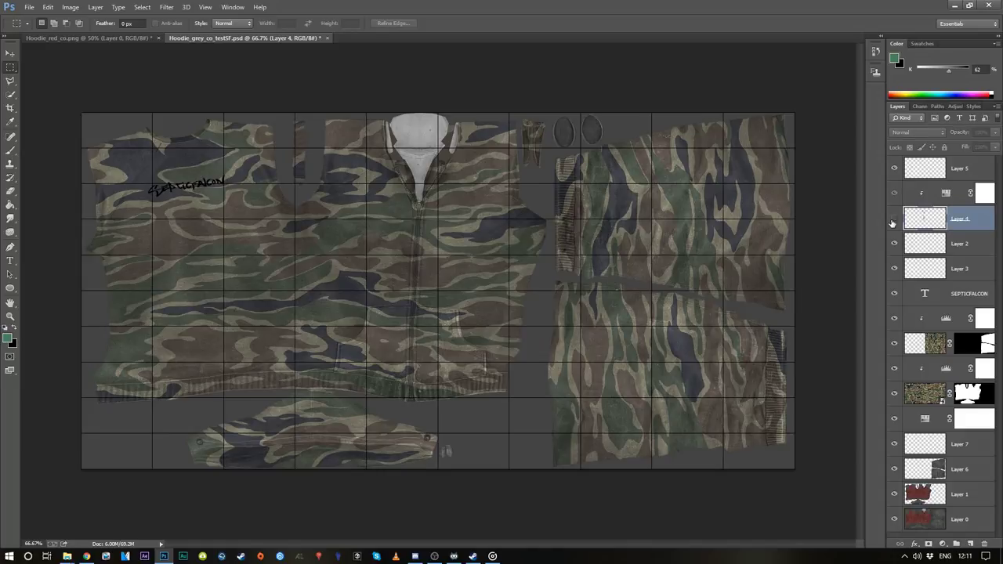
{"action": "left_click", "coordinate": [893, 221]}
{"action": "left_click", "coordinate": [893, 221]}
{"action": "left_click", "coordinate": [893, 221]}
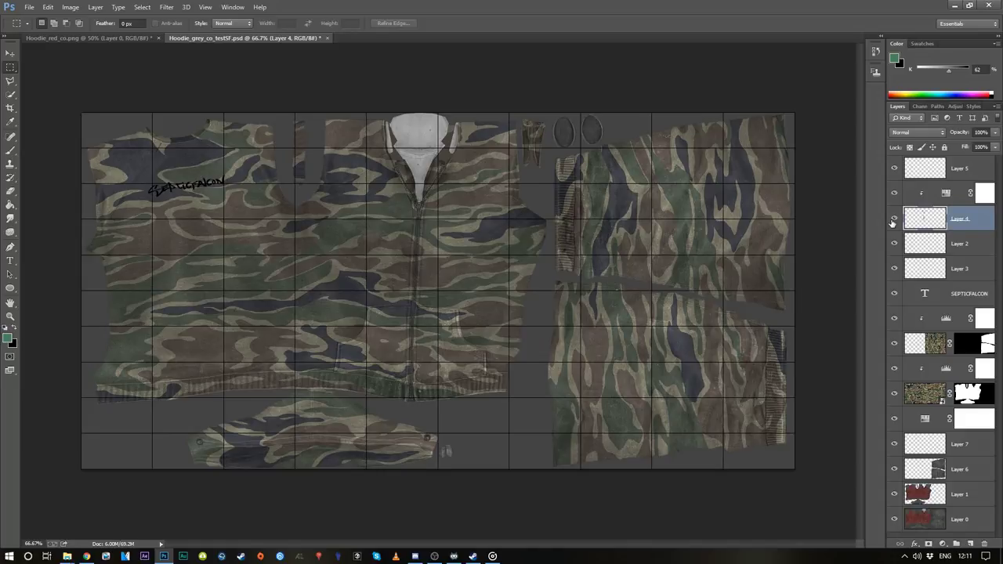
{"action": "left_click", "coordinate": [893, 221]}
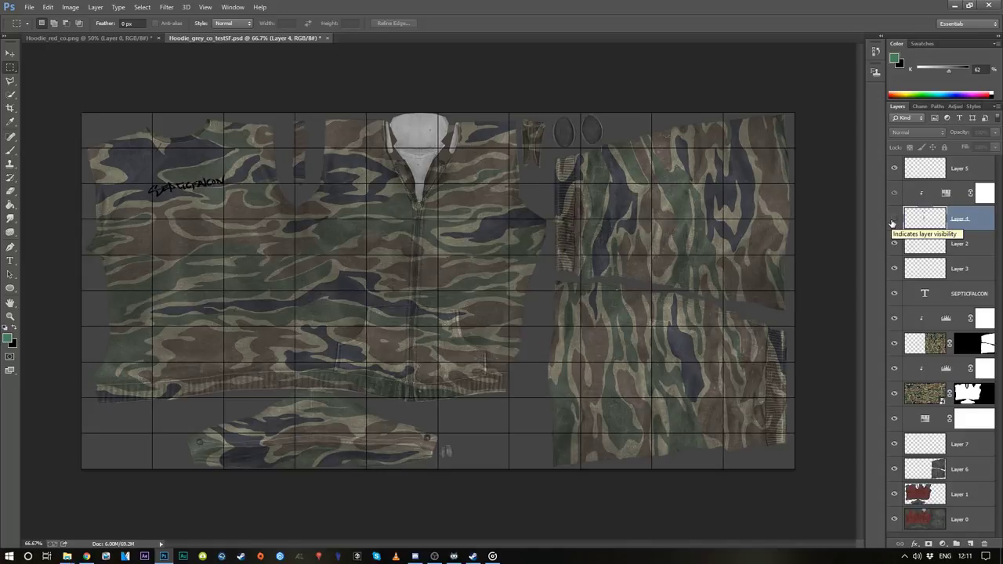
{"action": "left_click", "coordinate": [893, 221]}
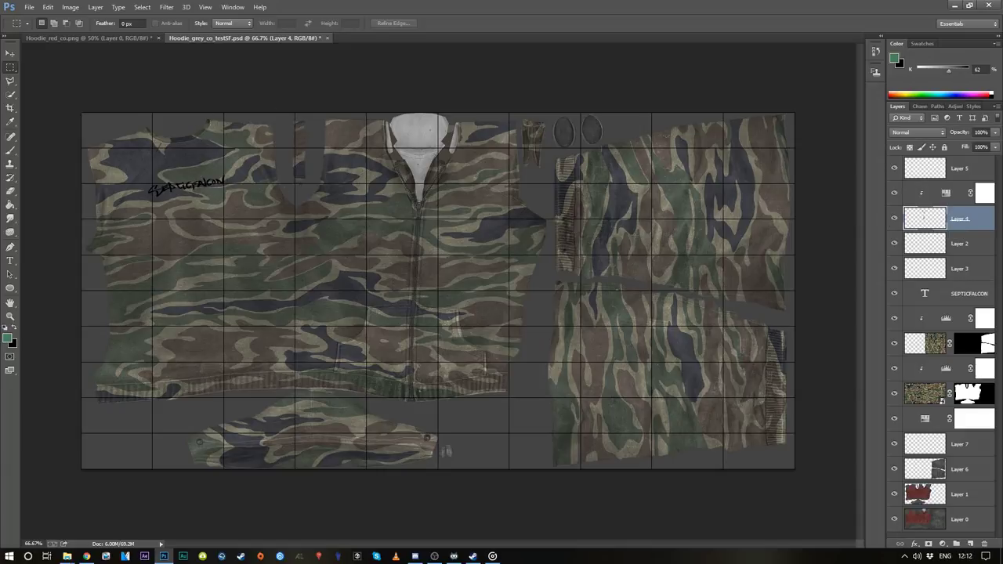
{"action": "left_click", "coordinate": [932, 500]}
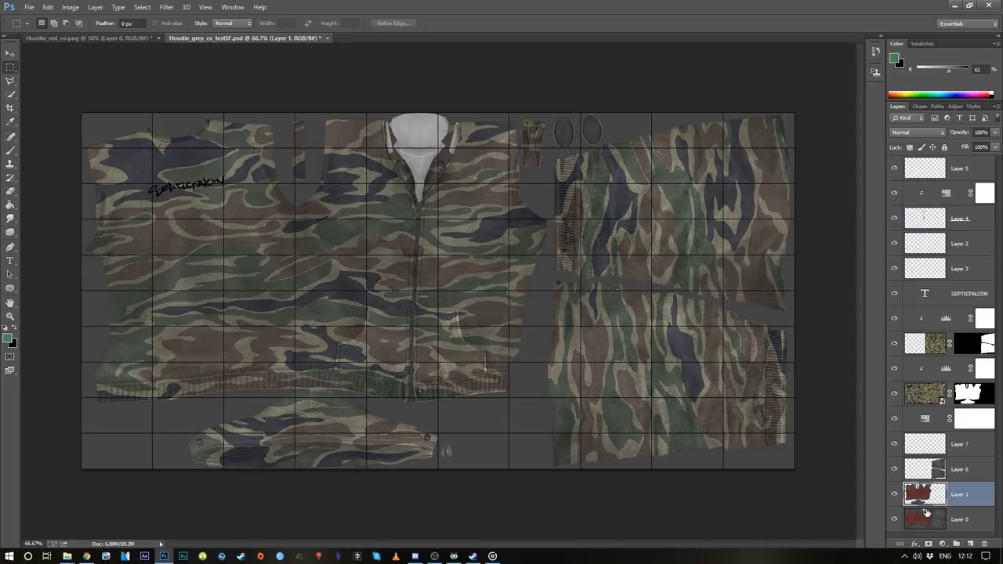
{"action": "left_click", "coordinate": [934, 459]}
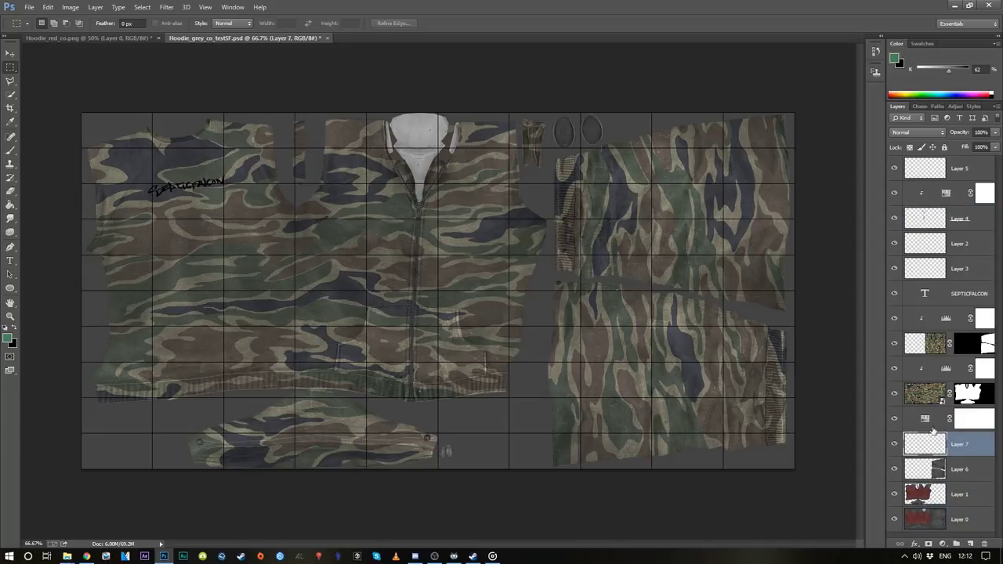
{"action": "left_click", "coordinate": [944, 479]}
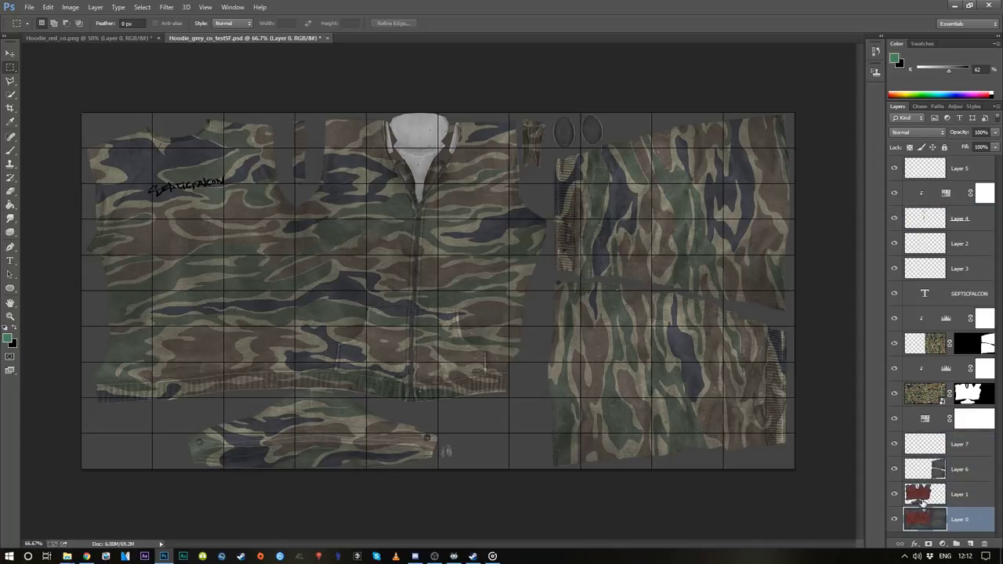
{"action": "left_click", "coordinate": [919, 455]}
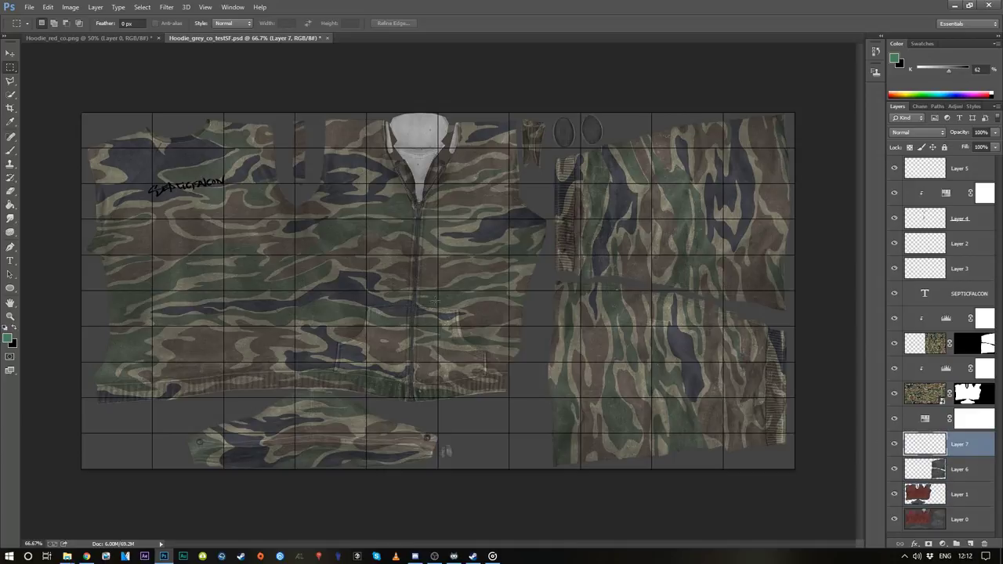
Delete the two green camouflage layers covering the hoodie's body and sleeves.
{"action": "left_click", "coordinate": [926, 396]}
{"action": "key", "text": "Delete"}
{"action": "key", "text": "alt+bracketright"}
{"action": "key", "text": "alt+bracketright"}
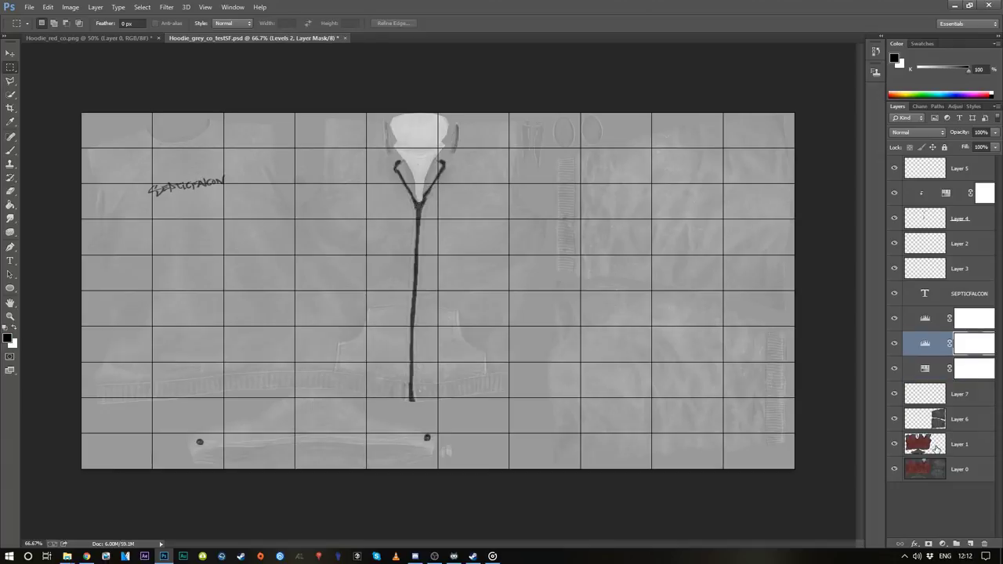
{"action": "key", "text": "Delete"}
Hide the three adjustment layers above Layer 7 and select Layer 7.
{"action": "left_click", "coordinate": [894, 343]}
{"action": "left_click", "coordinate": [894, 318]}
{"action": "left_click", "coordinate": [894, 368]}
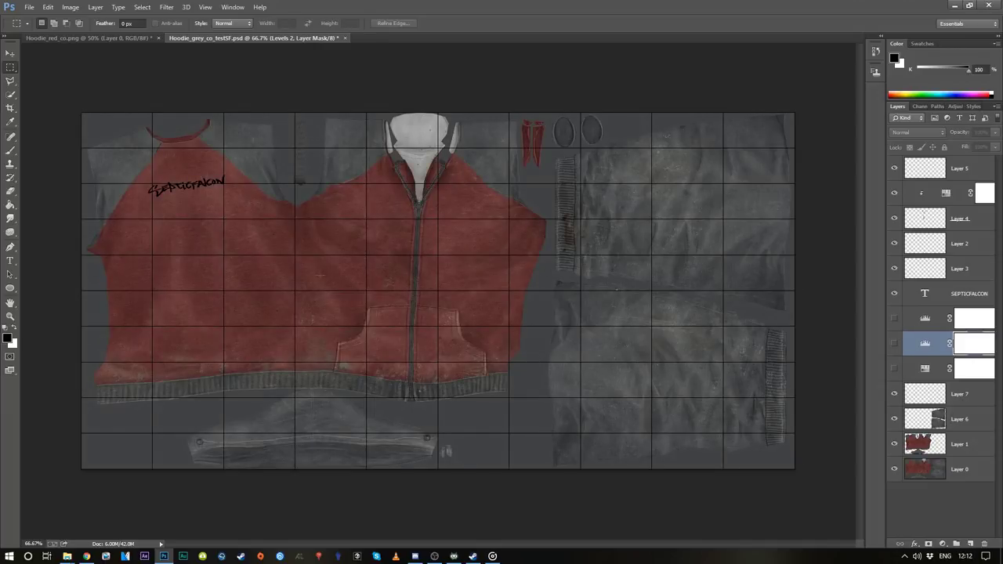
{"action": "left_click", "coordinate": [894, 369]}
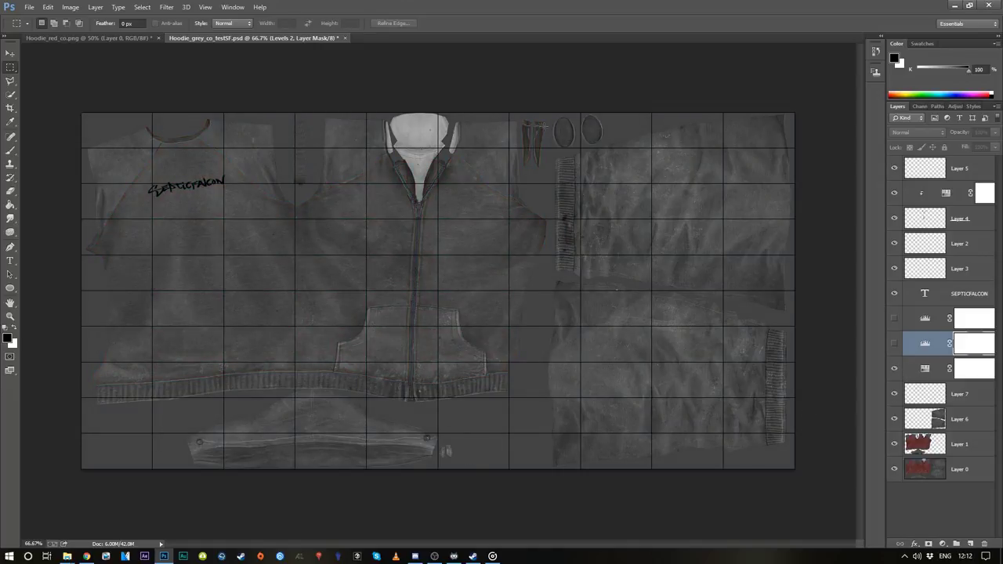
{"action": "left_click", "coordinate": [894, 368]}
{"action": "left_click", "coordinate": [960, 394]}
Place the Jumbo-Elite red camouflage image from the Hoddie folder and stretch it to about 235% by 180% so it covers the canvas.
{"action": "mouse_move", "coordinate": [66, 556]}
{"action": "left_click", "coordinate": [286, 517]}
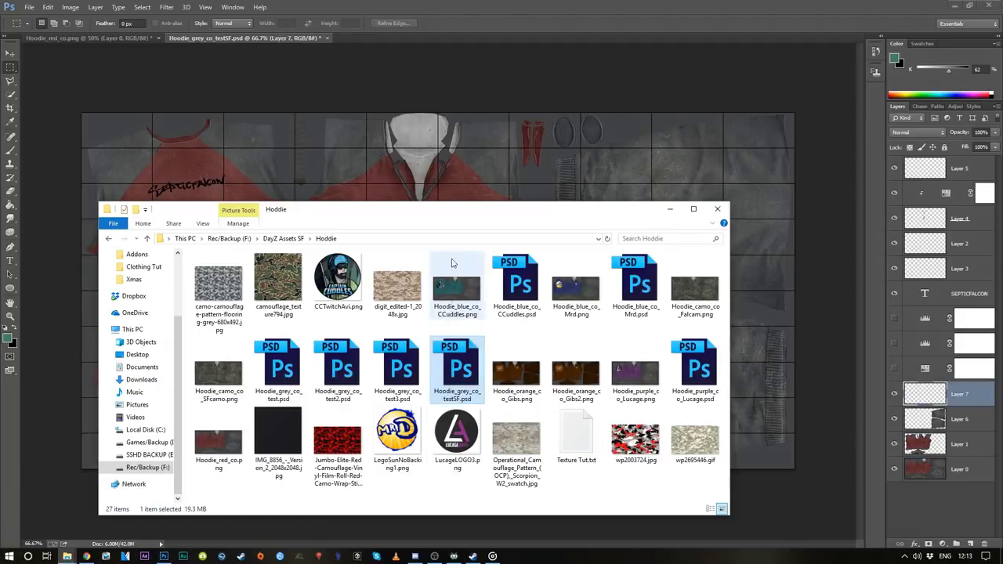
{"action": "left_click", "coordinate": [338, 439]}
{"action": "left_click_drag", "start_coordinate": [339, 439], "coordinate": [473, 152]}
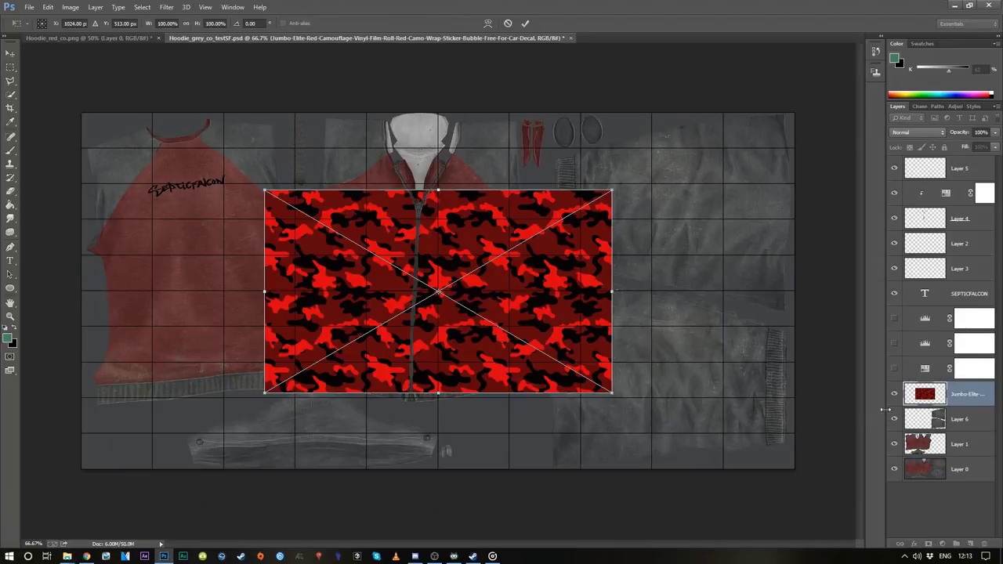
{"action": "left_click_drag", "start_coordinate": [615, 190], "coordinate": [697, 133]}
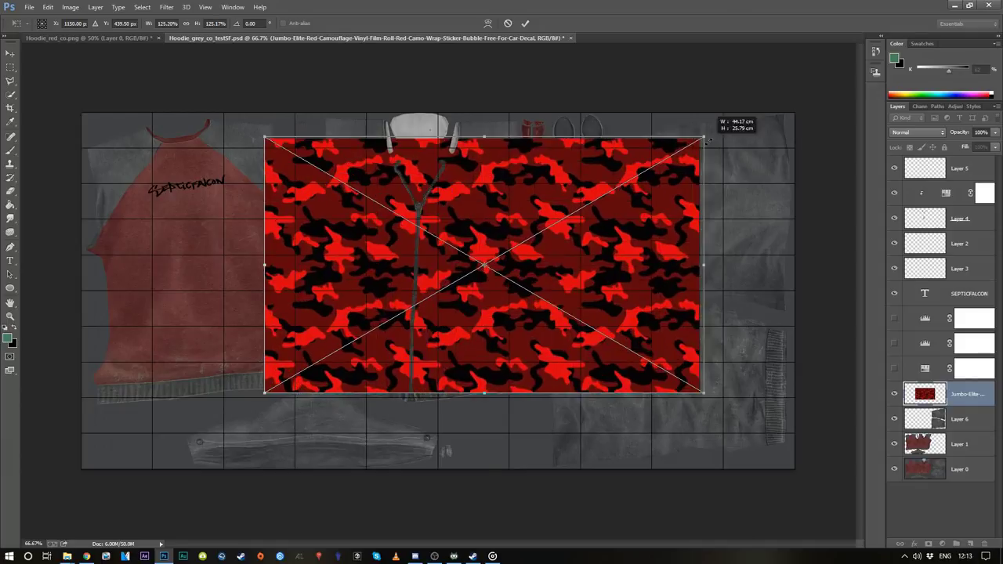
{"action": "left_click_drag", "start_coordinate": [624, 241], "coordinate": [459, 243]}
{"action": "left_click_drag", "start_coordinate": [444, 289], "coordinate": [405, 371]}
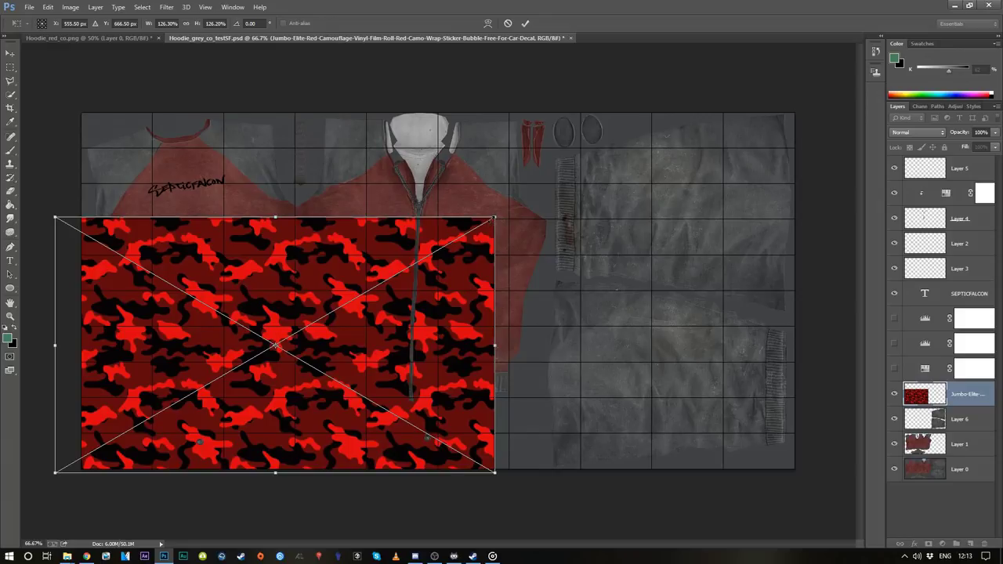
{"action": "left_click_drag", "start_coordinate": [495, 217], "coordinate": [856, 108]}
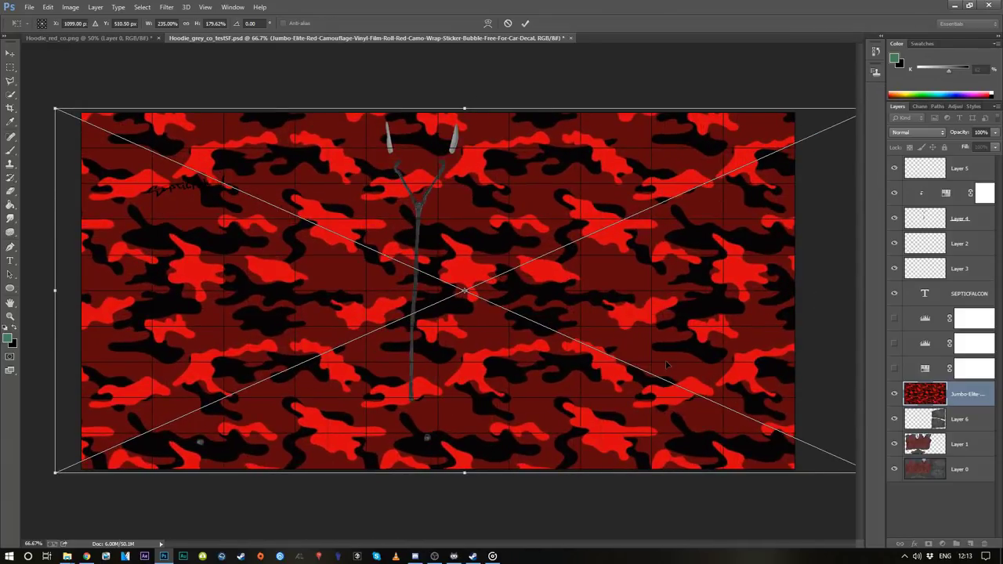
{"action": "key", "text": "Return"}
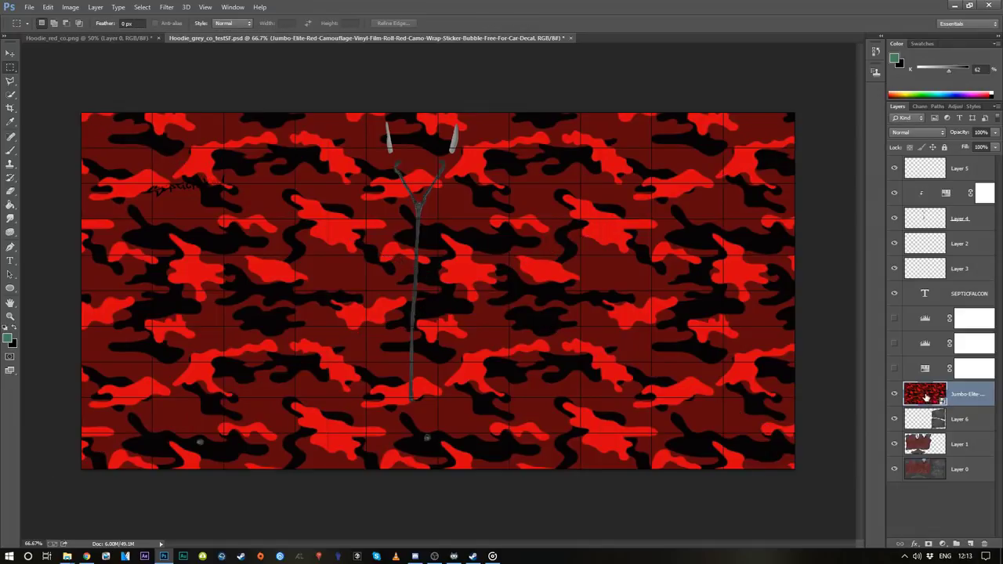
Move the red camouflage layer between Layer 6 and Layer 1 and keep it selected.
{"action": "left_click_drag", "start_coordinate": [925, 398], "coordinate": [924, 431]}
{"action": "left_click", "coordinate": [922, 443]}
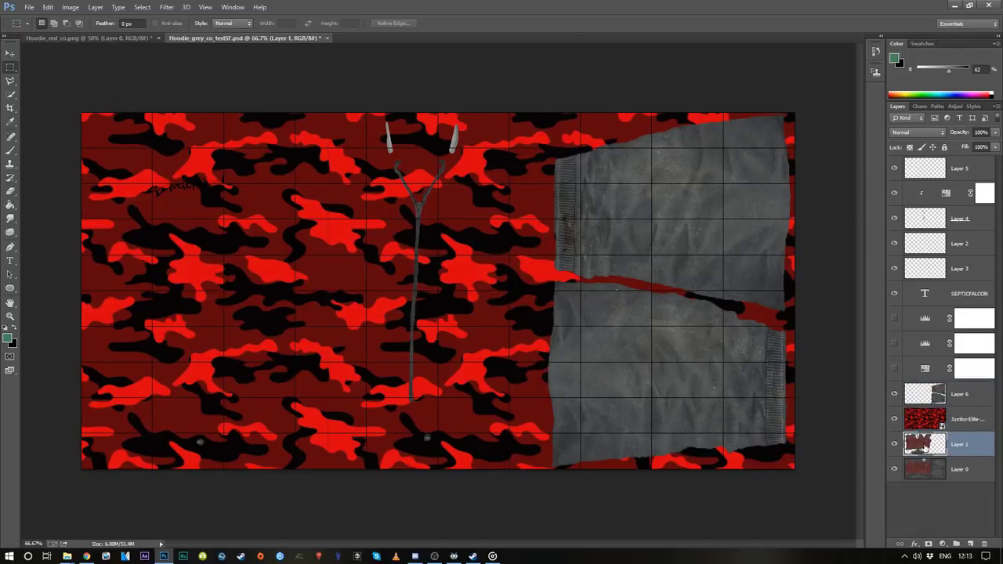
{"action": "left_click", "coordinate": [919, 427]}
{"action": "left_click", "coordinate": [927, 448]}
{"action": "left_click", "coordinate": [923, 429]}
{"action": "left_click", "coordinate": [925, 441]}
{"action": "left_click", "coordinate": [924, 427]}
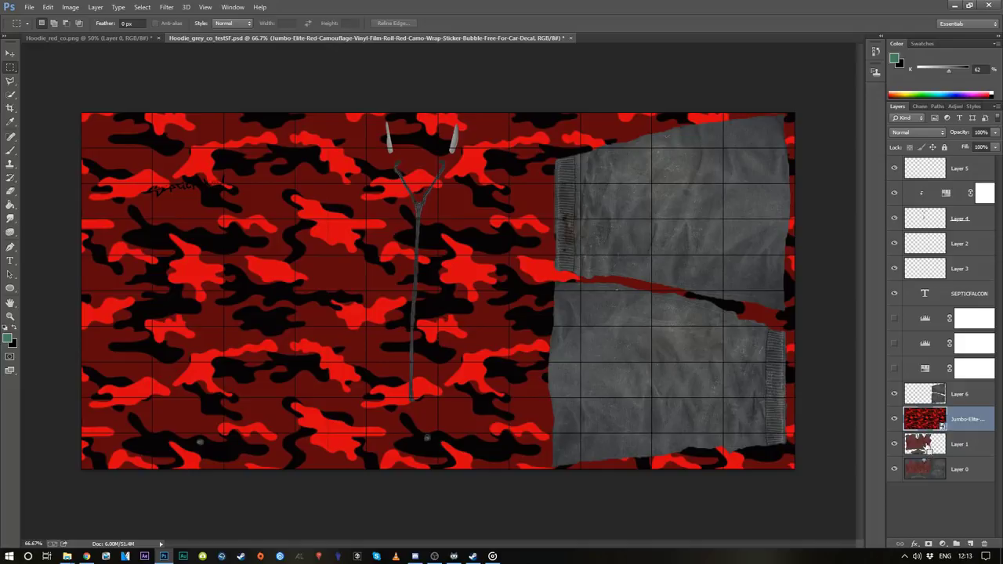
Mask the red camouflage layer to the outline of Layer 1 and set its blending mode to Overlay.
{"action": "left_click", "coordinate": [924, 441], "text": "ctrl"}
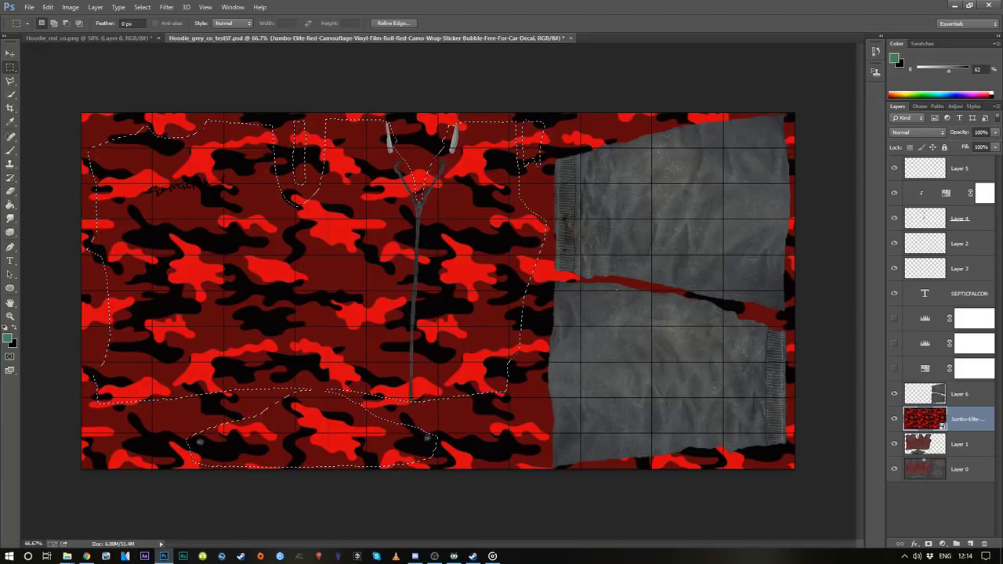
{"action": "left_click", "coordinate": [929, 544]}
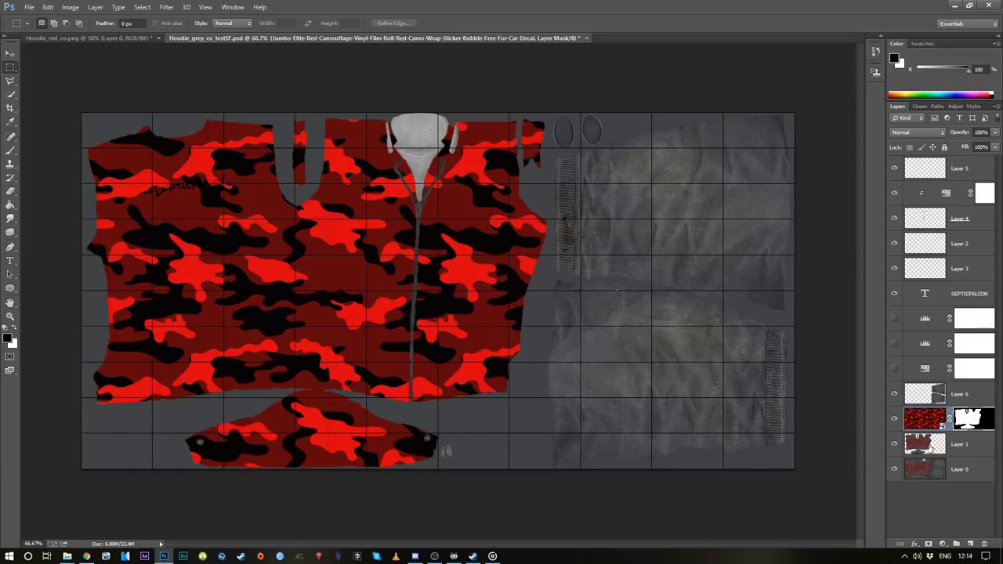
{"action": "left_click", "coordinate": [931, 133]}
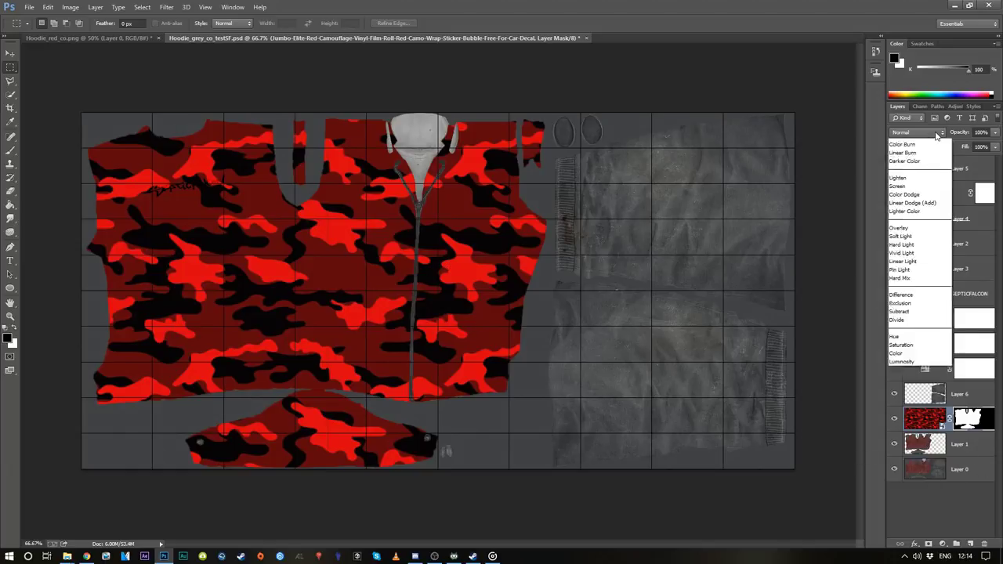
{"action": "left_click", "coordinate": [900, 269]}
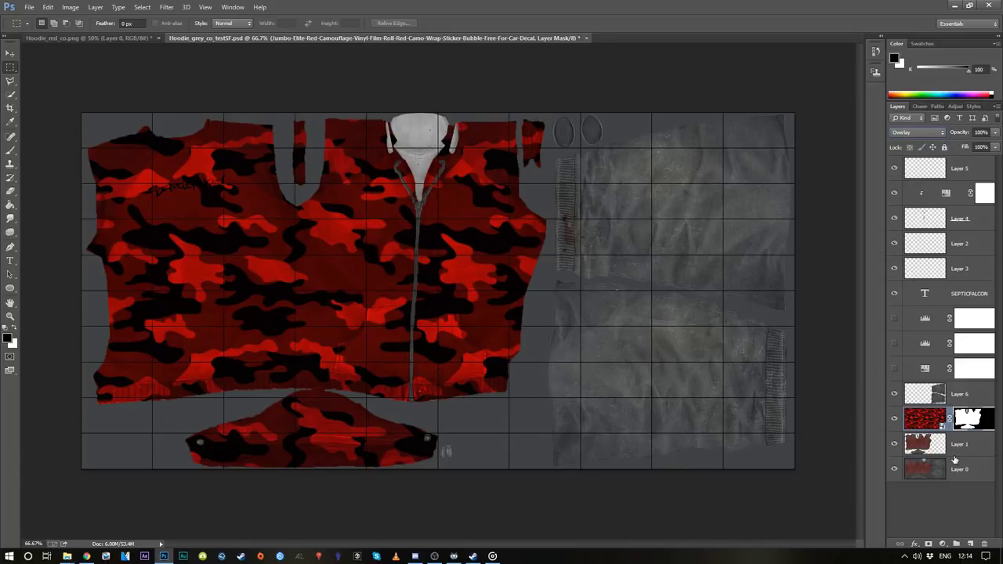
Preview the masked camouflage with the adjustment layers above Layer 6 shown, and hide them again.
{"action": "left_click", "coordinate": [894, 369]}
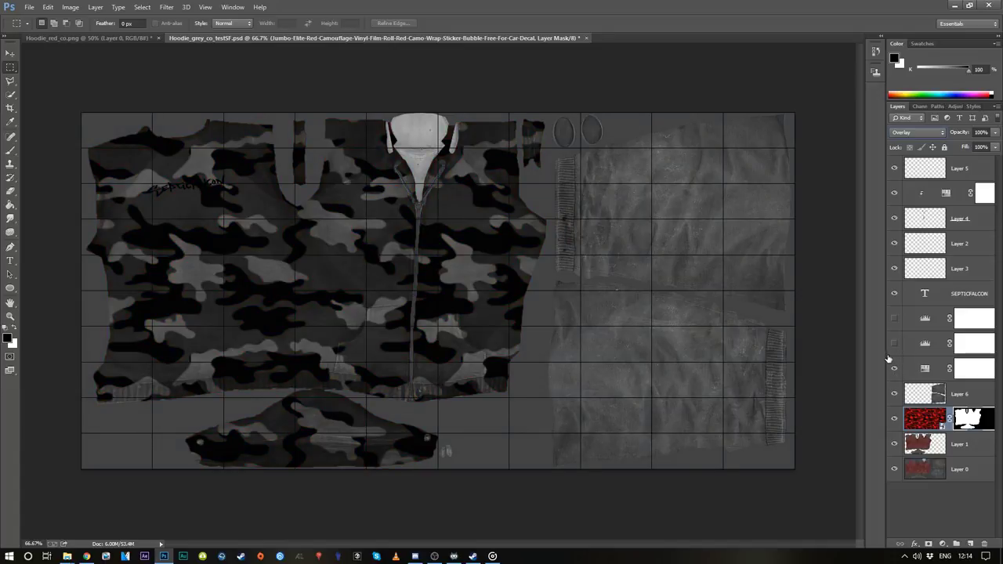
{"action": "left_click", "coordinate": [894, 343]}
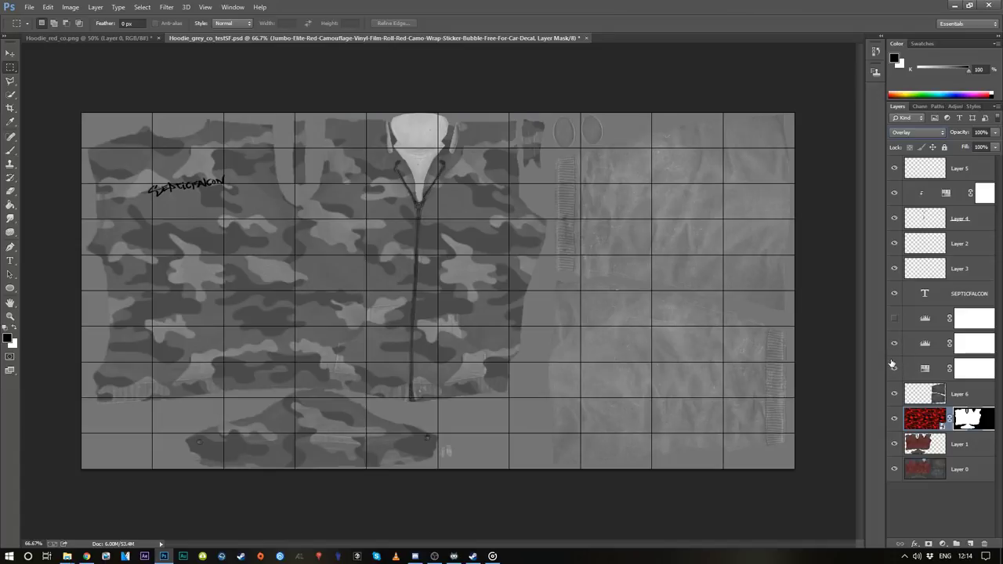
{"action": "left_click", "coordinate": [894, 318]}
{"action": "left_click", "coordinate": [894, 318]}
{"action": "left_click", "coordinate": [893, 343]}
{"action": "left_click", "coordinate": [894, 368]}
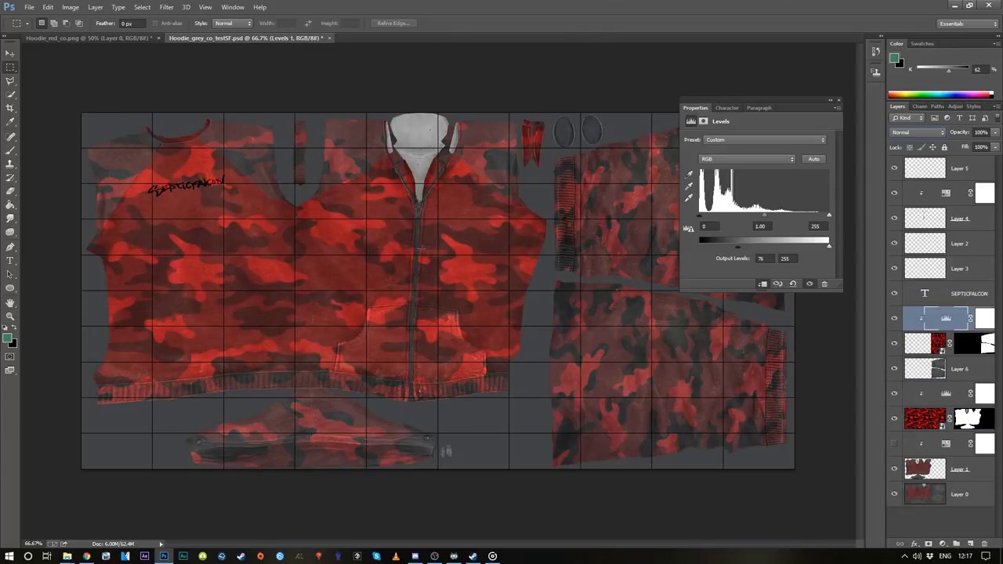
Show the adjustment layer clipped to Layer 1 and set the sleeve camouflage's Levels output black to 65.
{"action": "left_click", "coordinate": [894, 444]}
{"action": "left_click", "coordinate": [894, 444]}
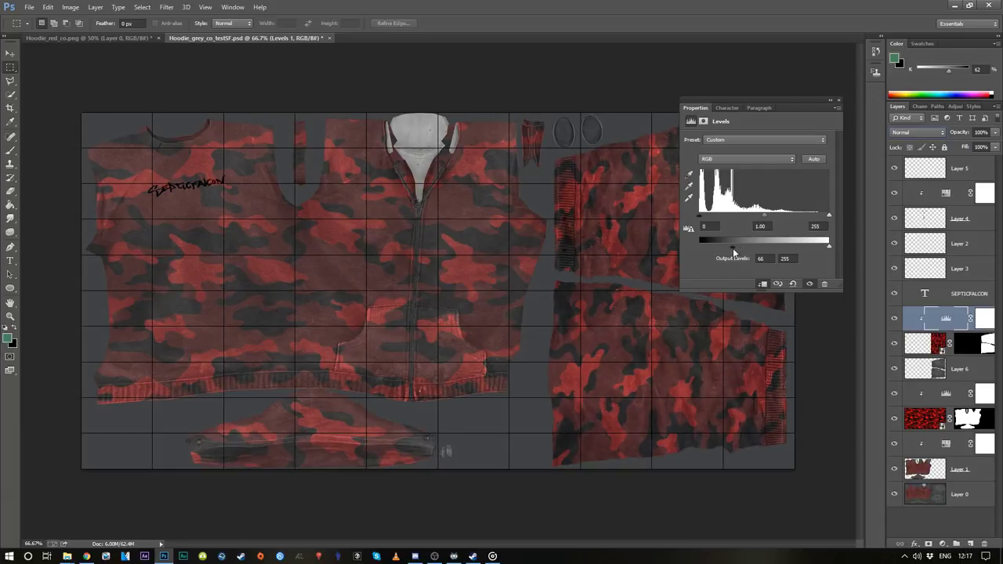
{"action": "left_click_drag", "start_coordinate": [730, 248], "coordinate": [732, 248]}
{"action": "left_click_drag", "start_coordinate": [844, 104], "coordinate": [843, 104]}
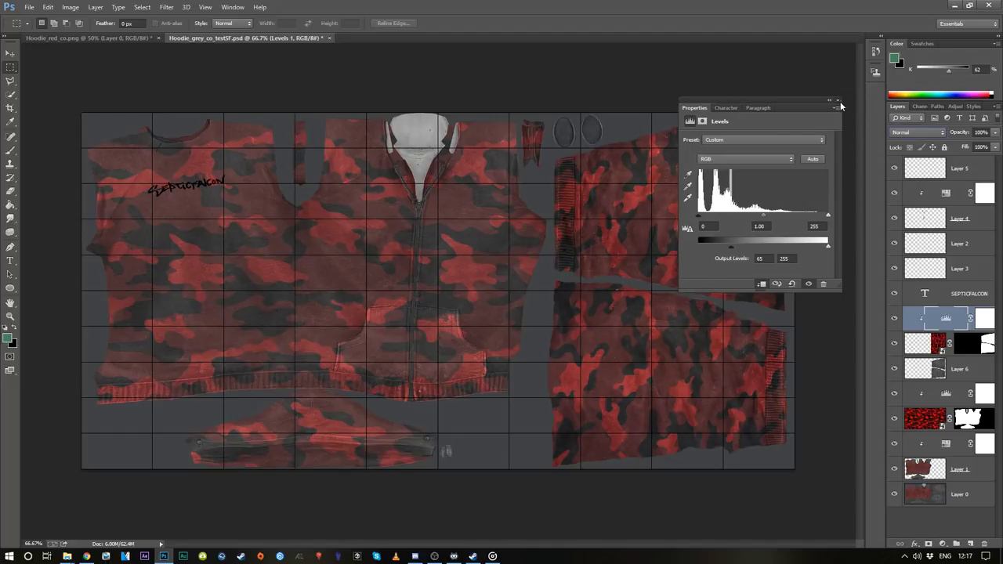
{"action": "left_click", "coordinate": [838, 101]}
Set the output black level of the Levels adjustment clipped to the body camouflage to about 70.
{"action": "double_click", "coordinate": [939, 398]}
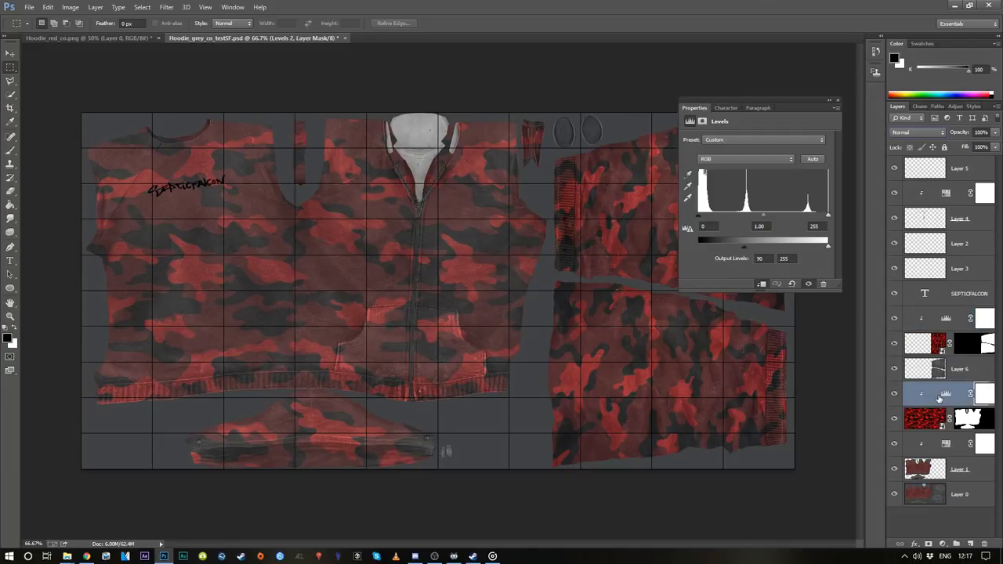
{"action": "left_click_drag", "start_coordinate": [745, 249], "coordinate": [737, 249]}
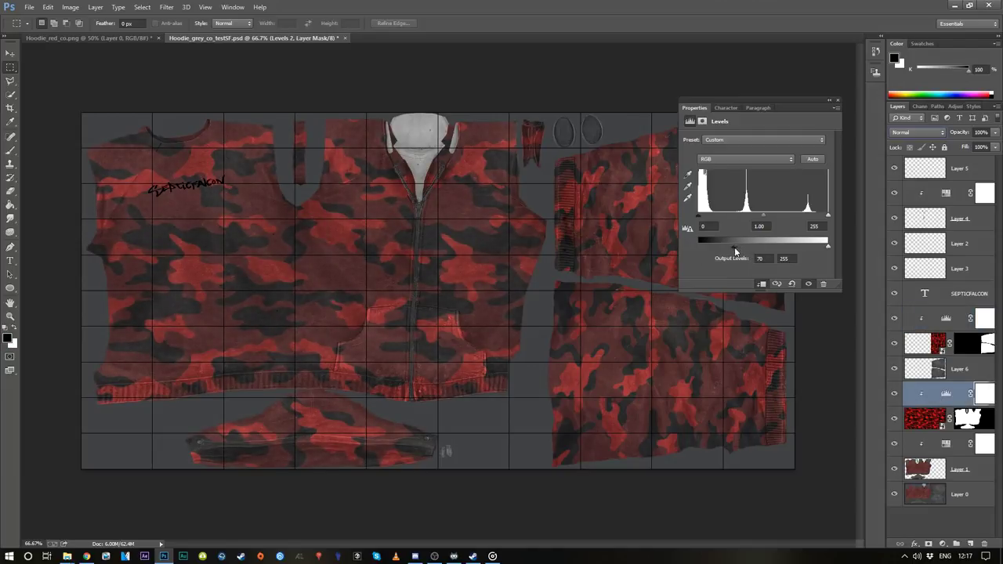
{"action": "left_click", "coordinate": [837, 100]}
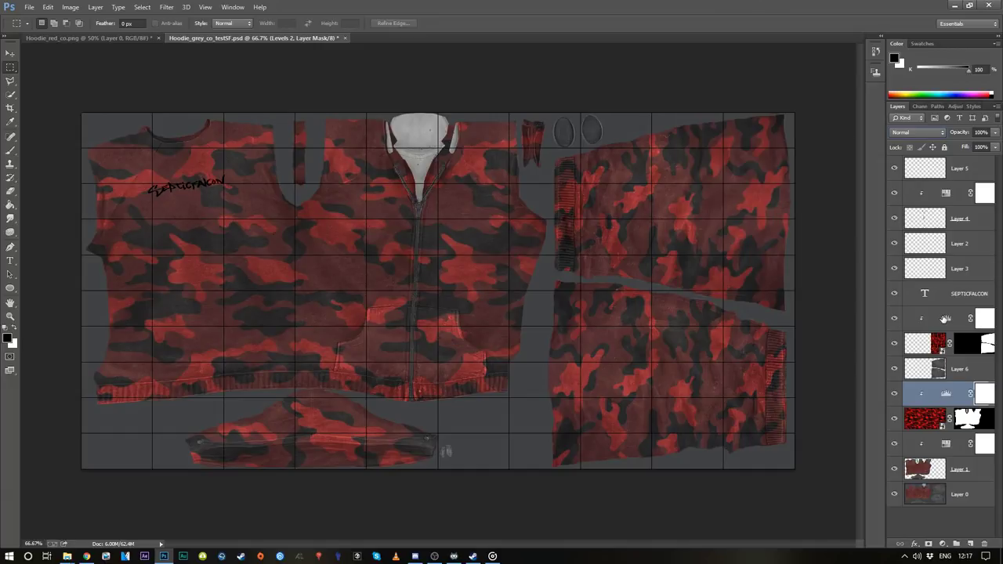
Raise the output black level of the sleeve camouflage's Levels adjustment to about 69.
{"action": "double_click", "coordinate": [946, 318]}
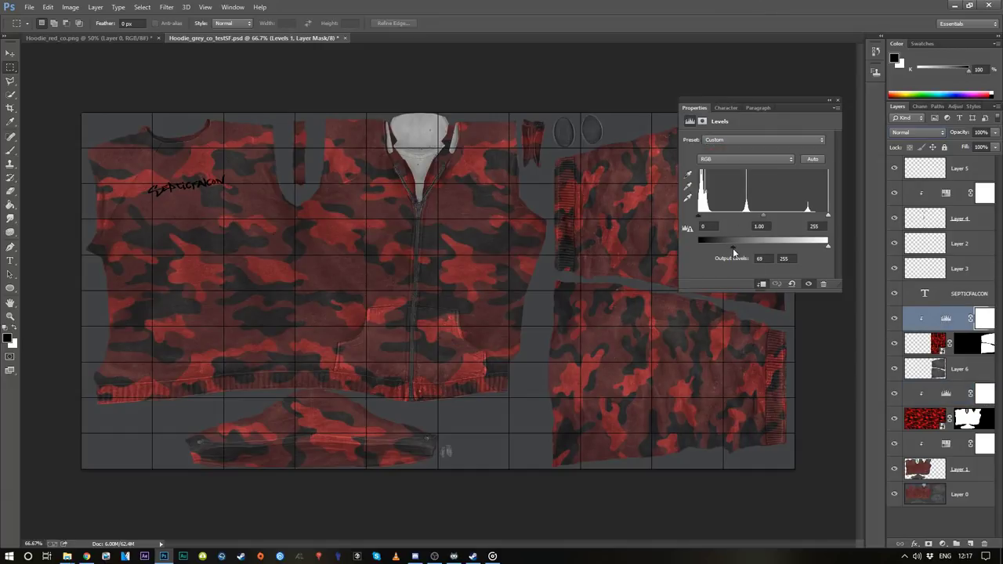
{"action": "left_click_drag", "start_coordinate": [733, 248], "coordinate": [734, 247]}
{"action": "left_click", "coordinate": [837, 100]}
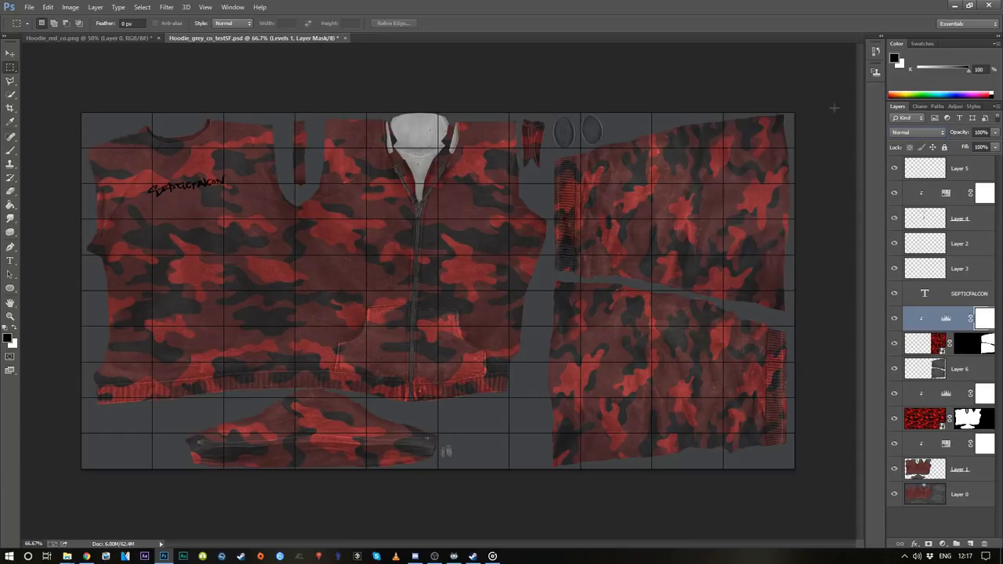
Save the retextured hoodie to the desktop as a PNG named Hoodie_rcamo_co_.png.
{"action": "left_click", "coordinate": [930, 349]}
{"action": "left_click", "coordinate": [931, 249]}
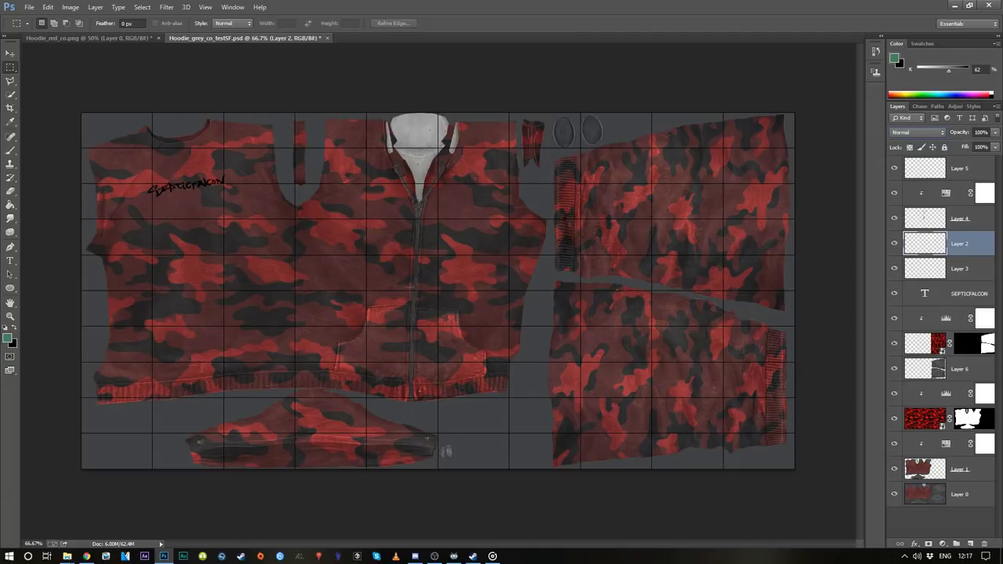
{"action": "left_click", "coordinate": [28, 7]}
{"action": "left_click", "coordinate": [44, 133]}
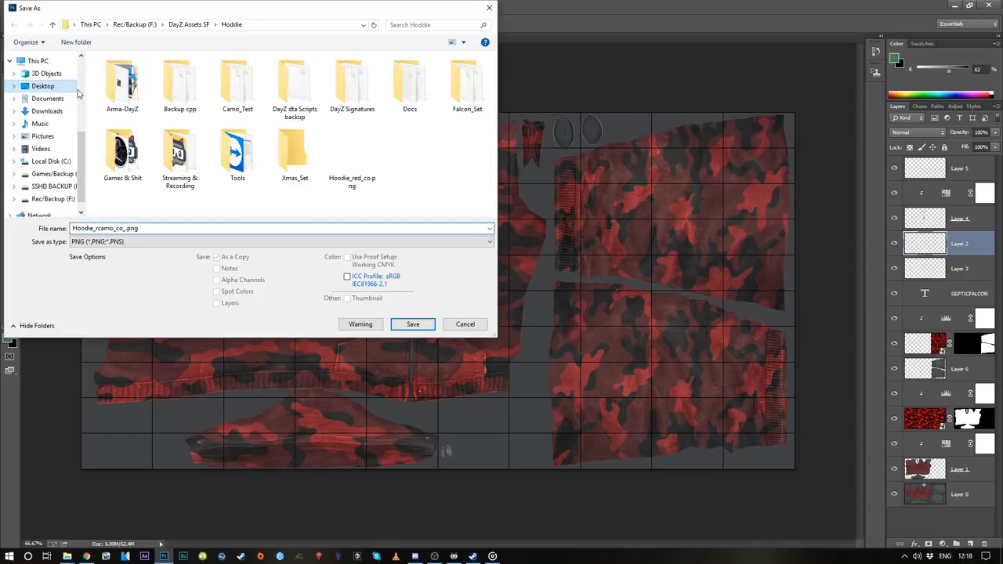
{"action": "left_click", "coordinate": [413, 324]}
{"action": "left_click", "coordinate": [535, 179]}
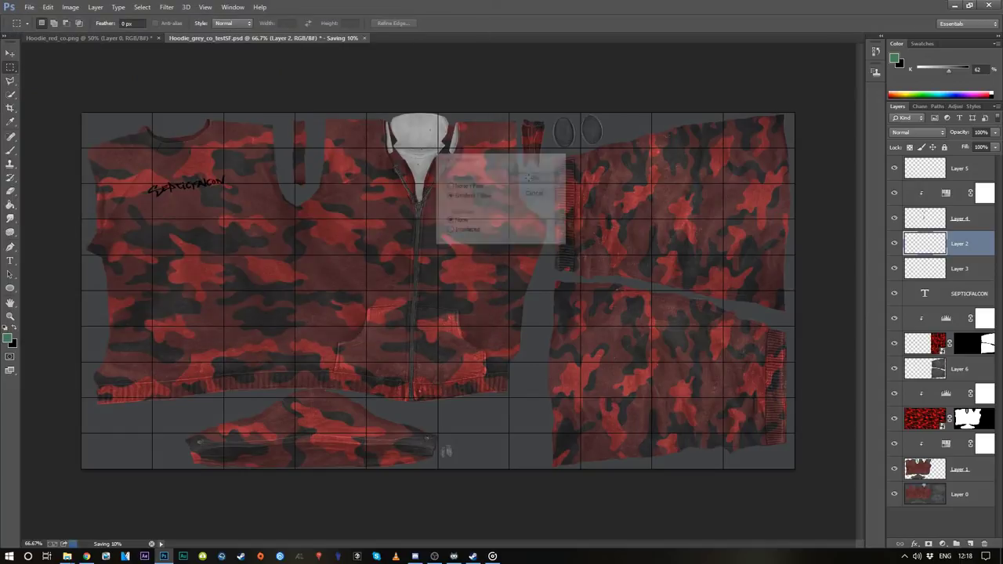
Switch to File Explorer and launch imageToPaaGUI.exe from the DayZ Tools Bin\ImageToPAA folder.
{"action": "left_click", "coordinate": [953, 8]}
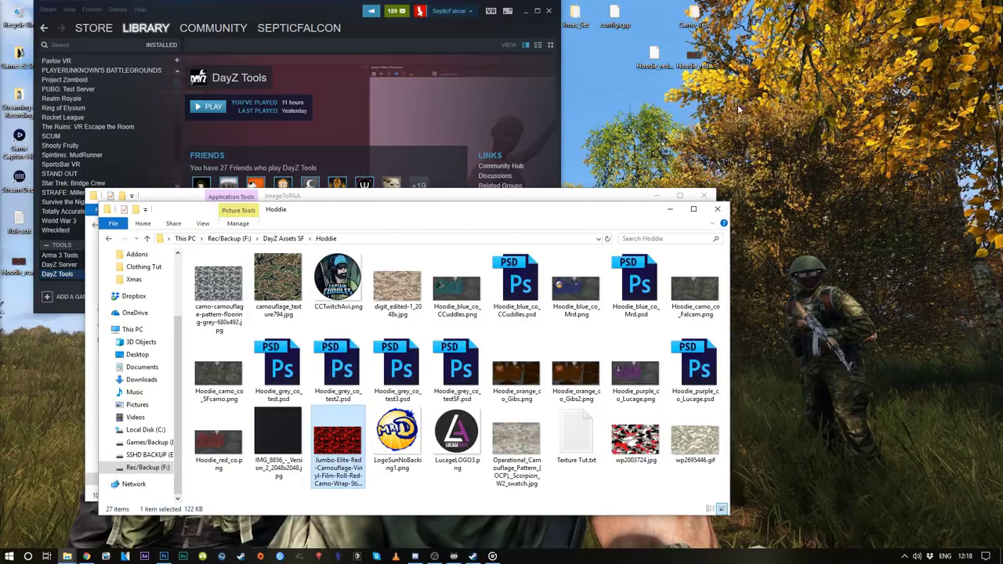
{"action": "left_click", "coordinate": [742, 58]}
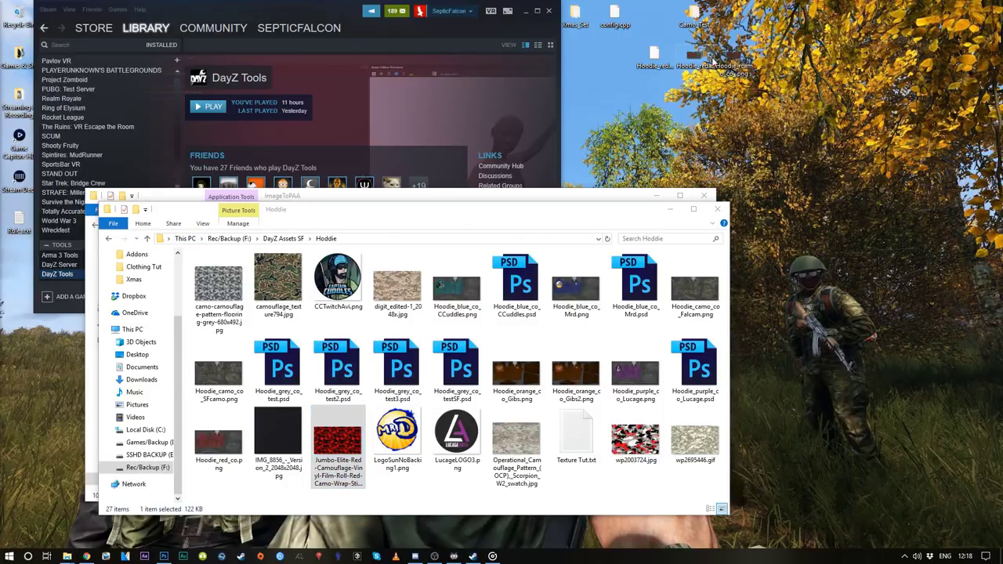
{"action": "left_click", "coordinate": [622, 193]}
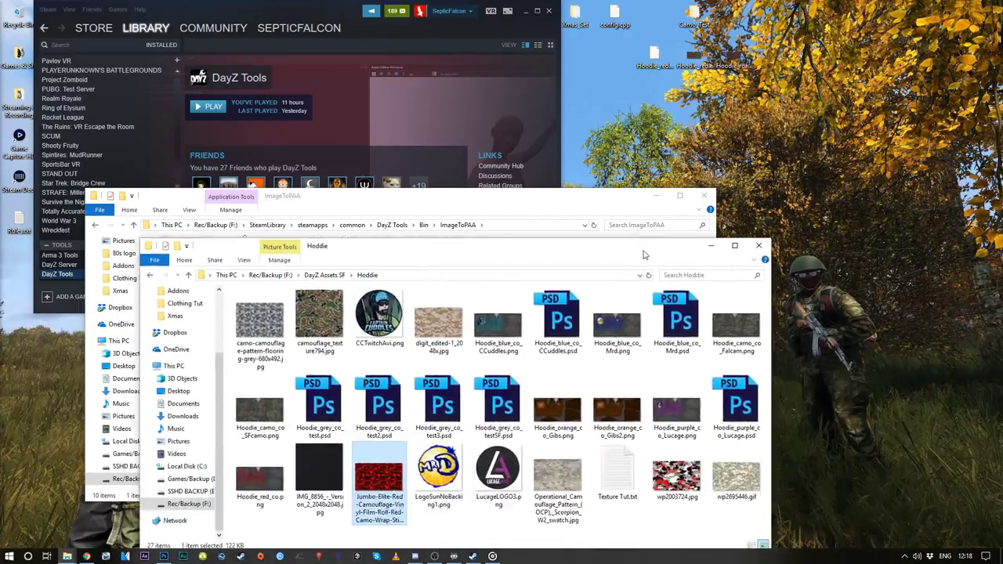
{"action": "left_click_drag", "start_coordinate": [621, 193], "coordinate": [547, 231]}
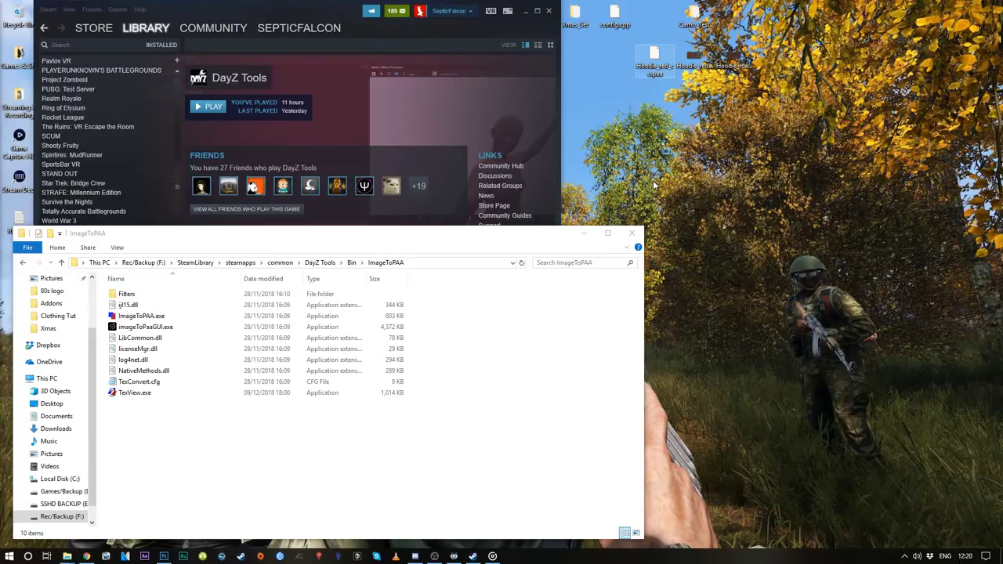
{"action": "left_click", "coordinate": [134, 329]}
{"action": "double_click", "coordinate": [134, 330]}
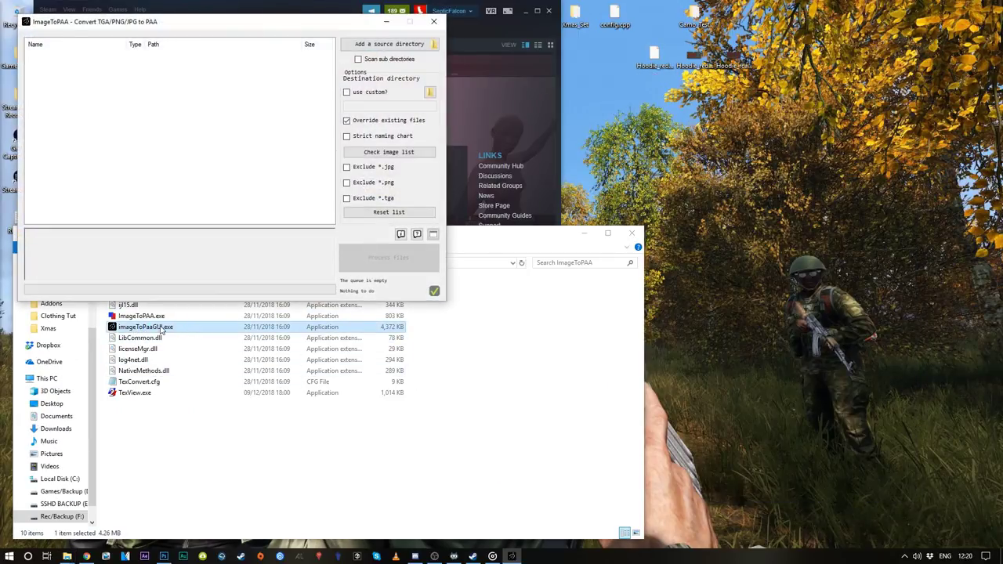
Review the folder path to the converter, going from DayZ Tools through Bin to ImageToPAA.
{"action": "left_click", "coordinate": [319, 263]}
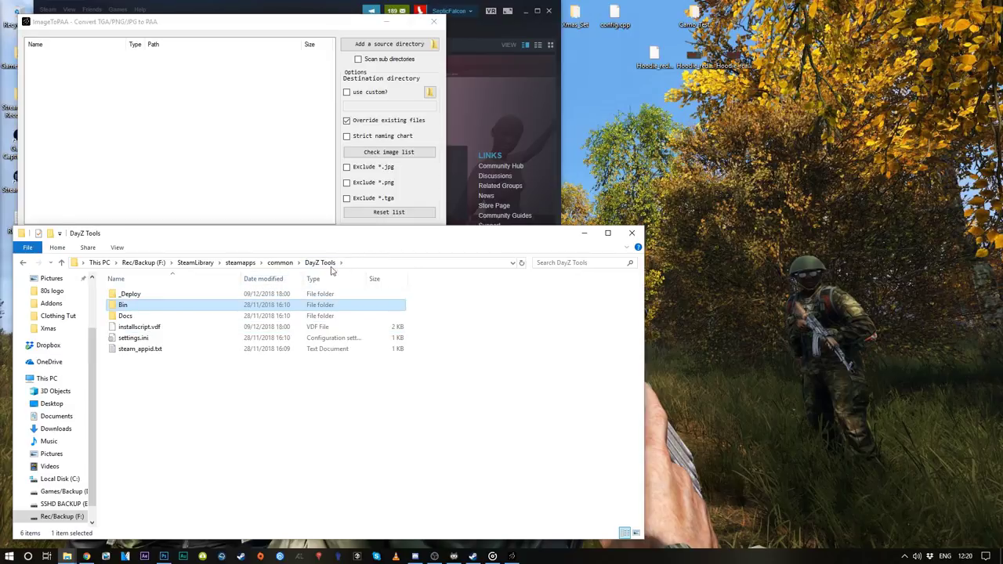
{"action": "double_click", "coordinate": [134, 310]}
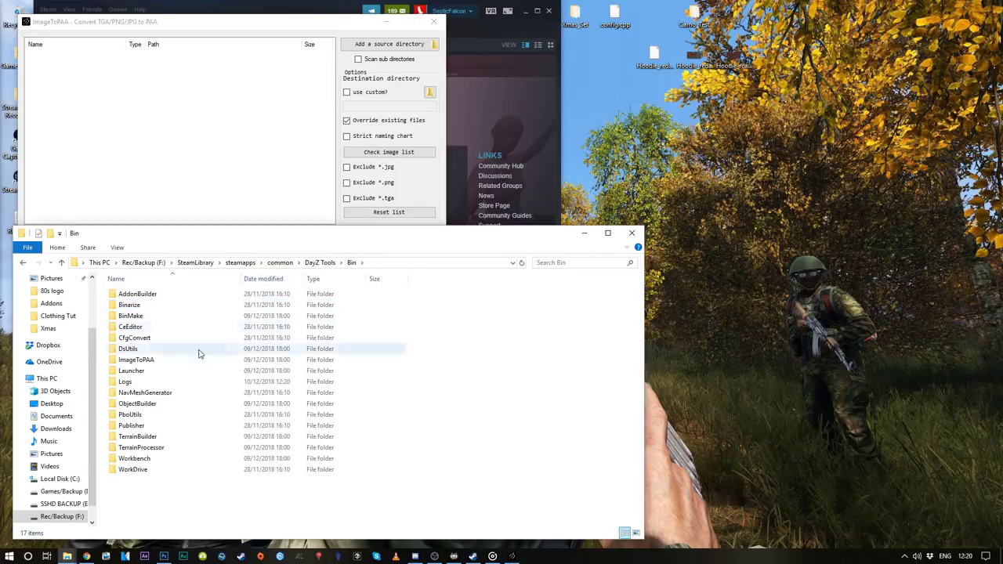
{"action": "double_click", "coordinate": [152, 361]}
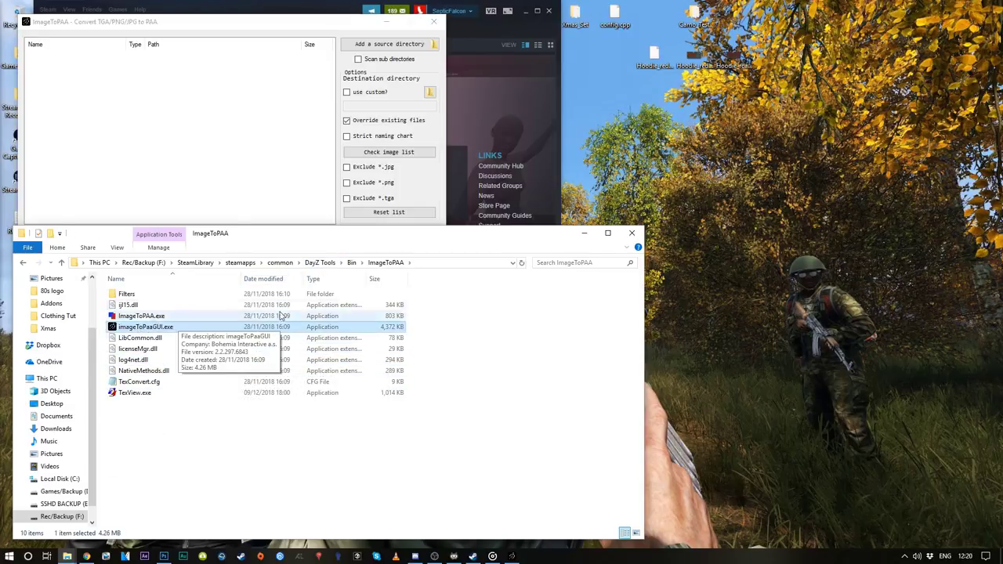
Convert Hoodie_rcamo_co_.png from the desktop to PAA in its source directory with ImageToPAA, and close the converter.
{"action": "double_click", "coordinate": [139, 330]}
{"action": "left_click_drag", "start_coordinate": [729, 56], "coordinate": [190, 107]}
{"action": "left_click", "coordinate": [63, 59]}
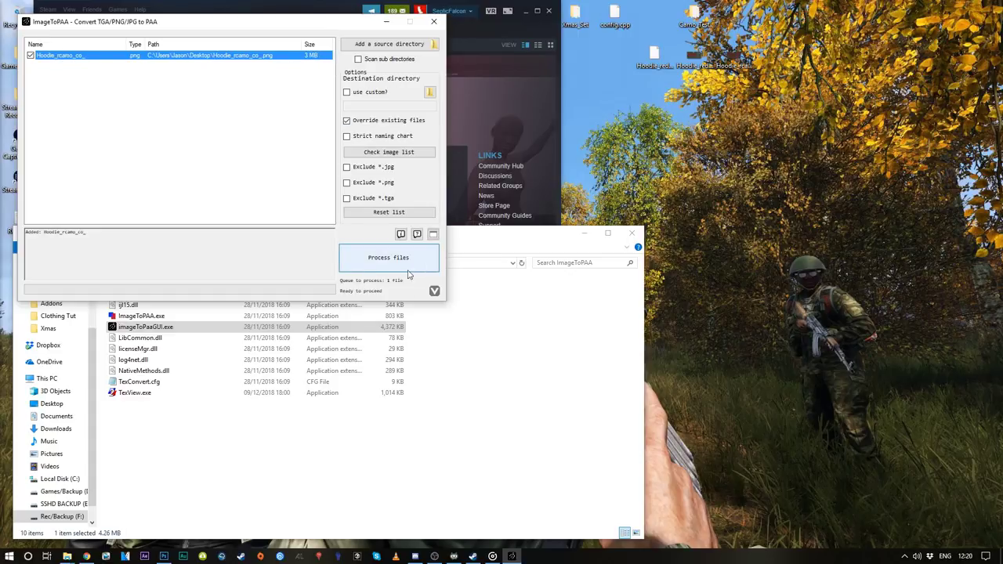
{"action": "left_click", "coordinate": [383, 262]}
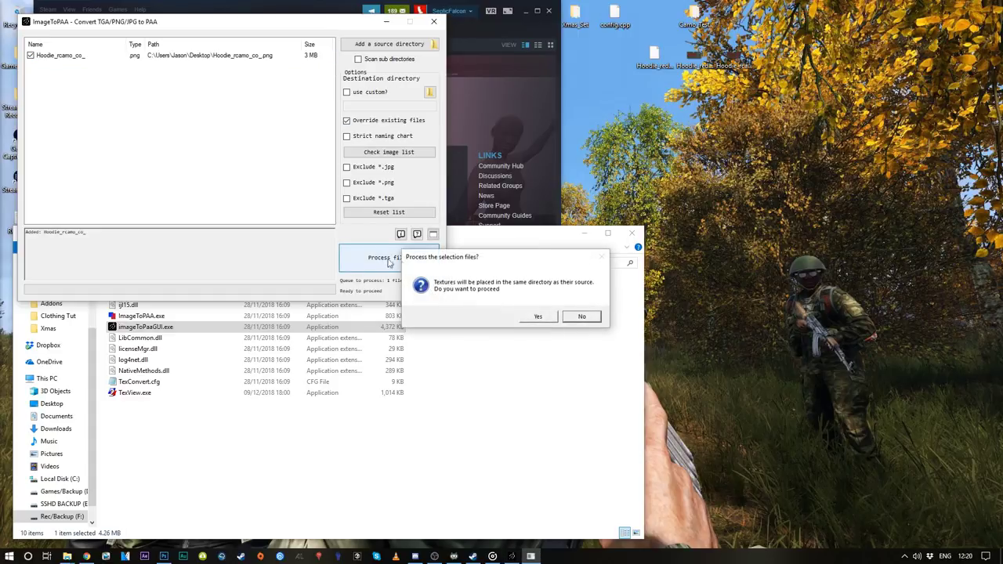
{"action": "left_click", "coordinate": [539, 316]}
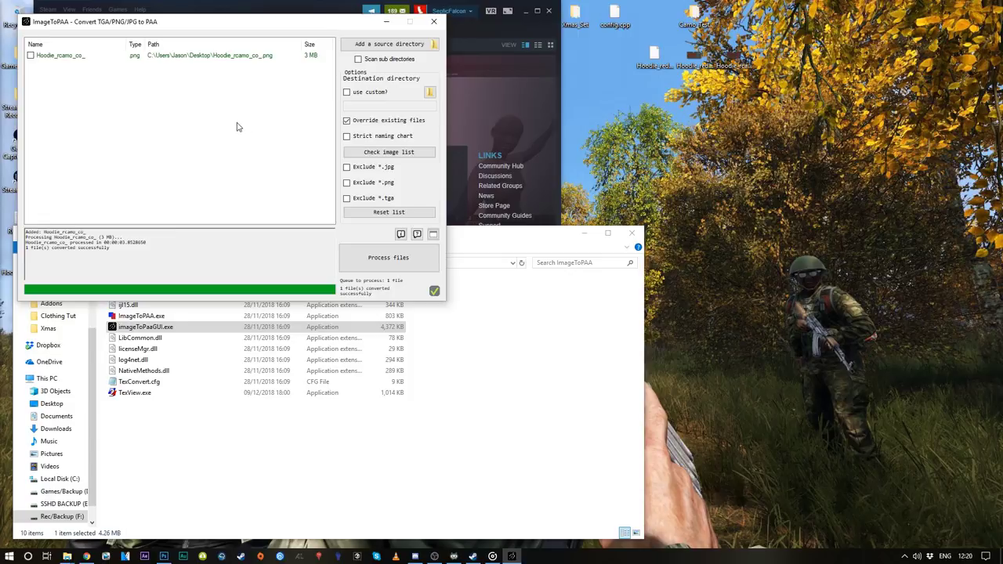
{"action": "left_click", "coordinate": [433, 21]}
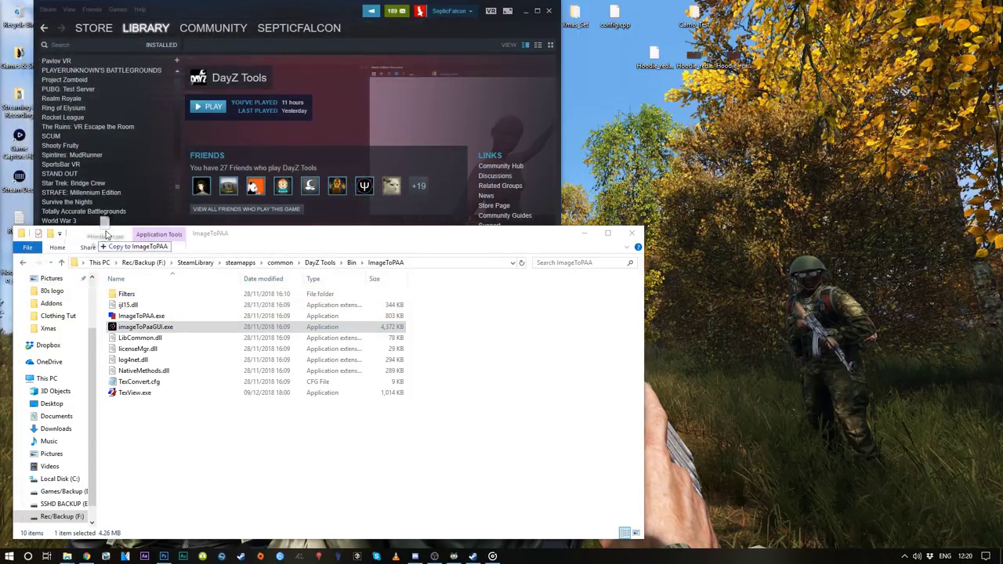
Place the converted PAA texture below the other hoodie files on the desktop and rename it Hoodie_rcamo_co.paa.
{"action": "left_click", "coordinate": [665, 127]}
{"action": "left_click_drag", "start_coordinate": [664, 128], "coordinate": [658, 118]}
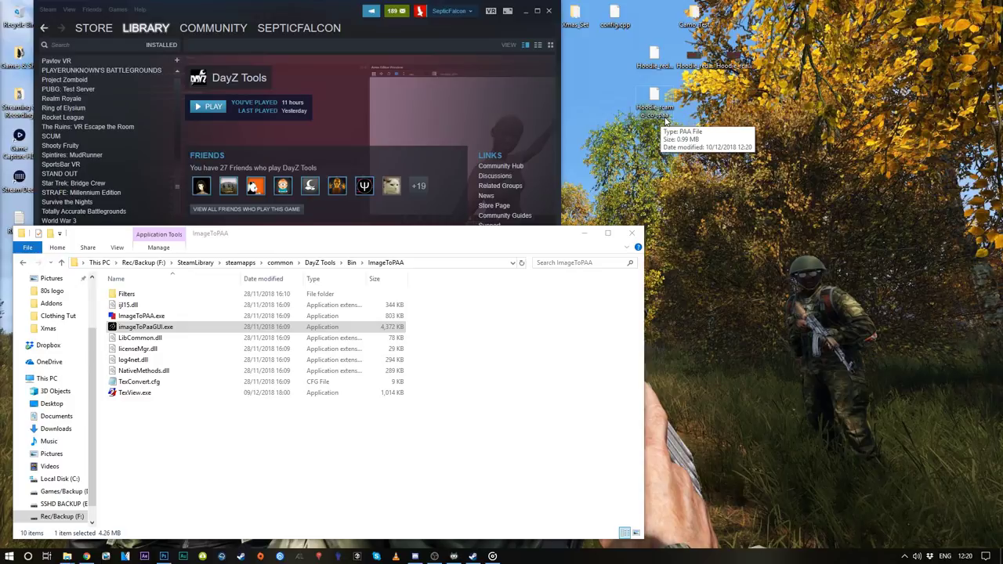
{"action": "left_click", "coordinate": [665, 120]}
{"action": "left_click", "coordinate": [663, 115]}
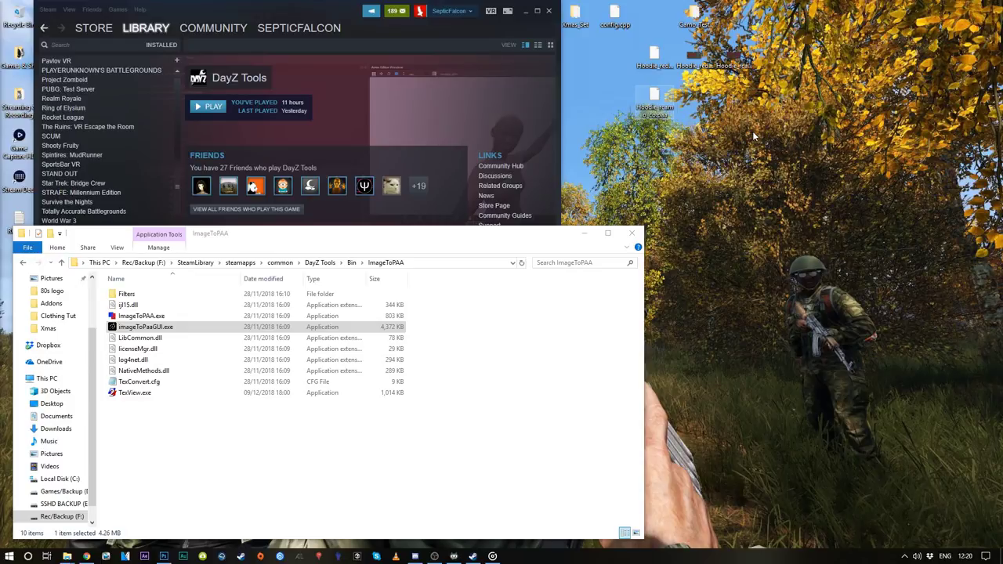
{"action": "left_click", "coordinate": [462, 308]}
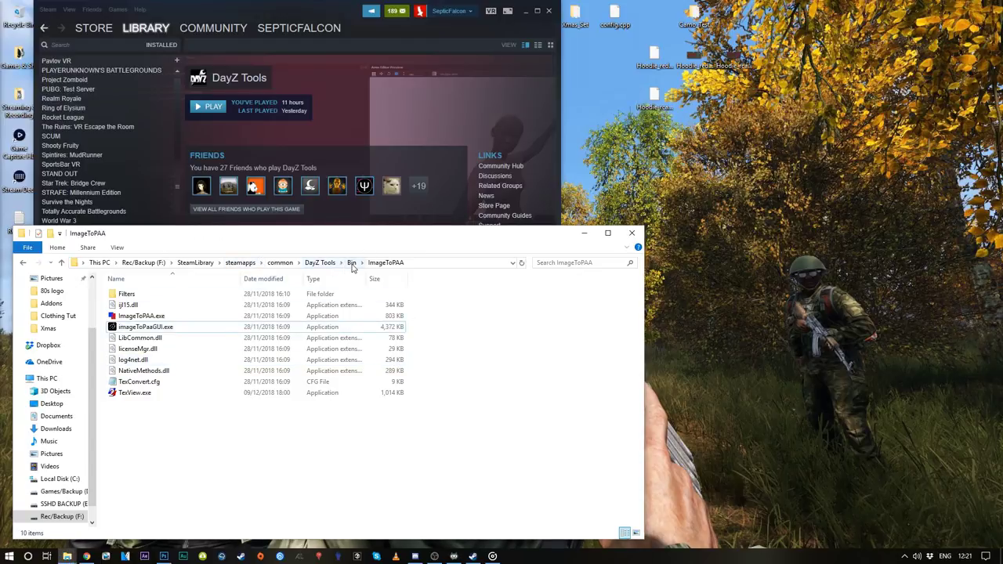
Open the Camo_Test folder on the desktop and delete its config.bin and config.cpp files.
{"action": "left_click", "coordinate": [351, 262]}
{"action": "left_click", "coordinate": [689, 117]}
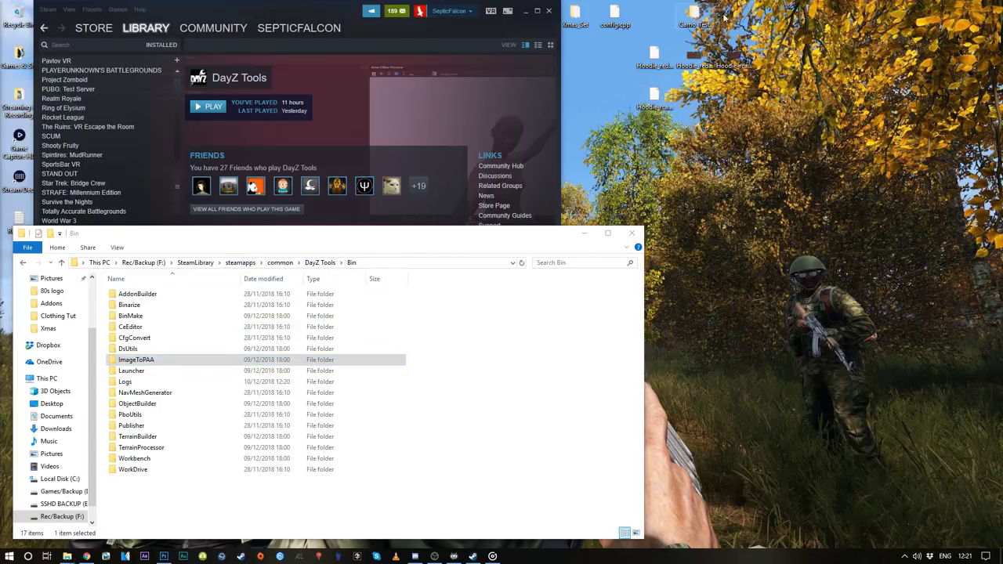
{"action": "double_click", "coordinate": [701, 17]}
{"action": "left_click_drag", "start_coordinate": [439, 35], "coordinate": [432, 164]}
{"action": "left_click", "coordinate": [166, 240]}
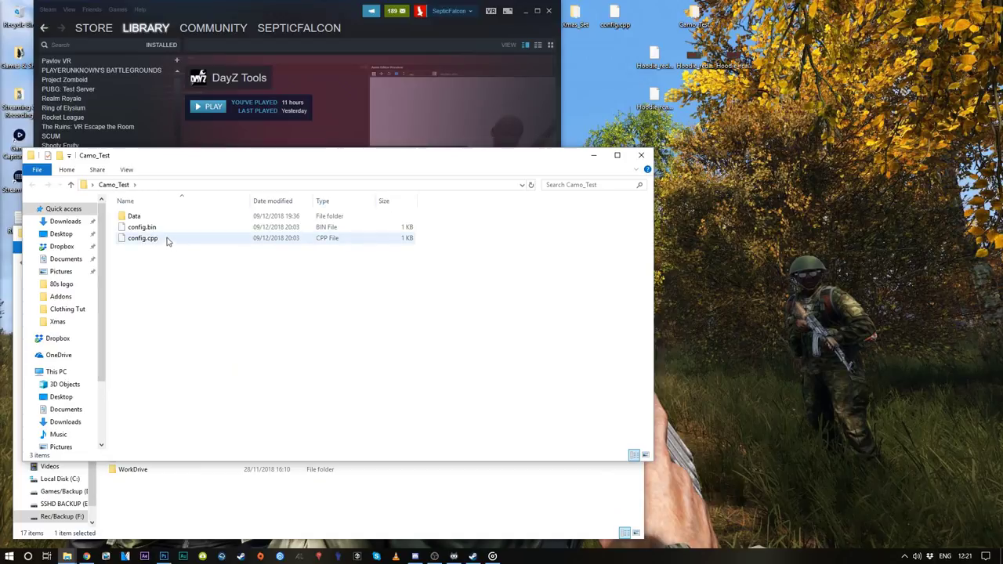
{"action": "left_click", "coordinate": [141, 226], "text": "ctrl"}
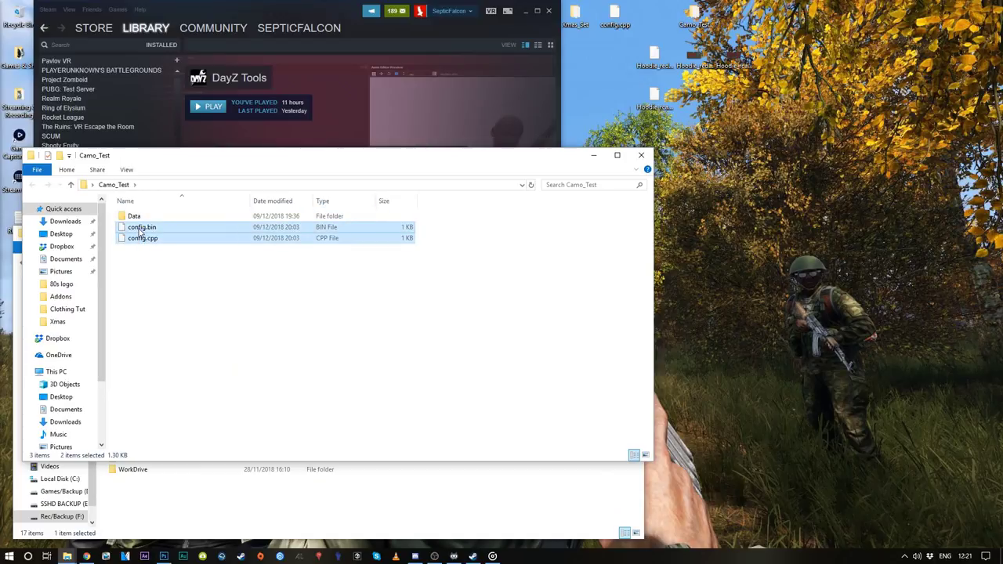
{"action": "right_click", "coordinate": [140, 229]}
{"action": "left_click", "coordinate": [187, 444]}
{"action": "left_click", "coordinate": [537, 286]}
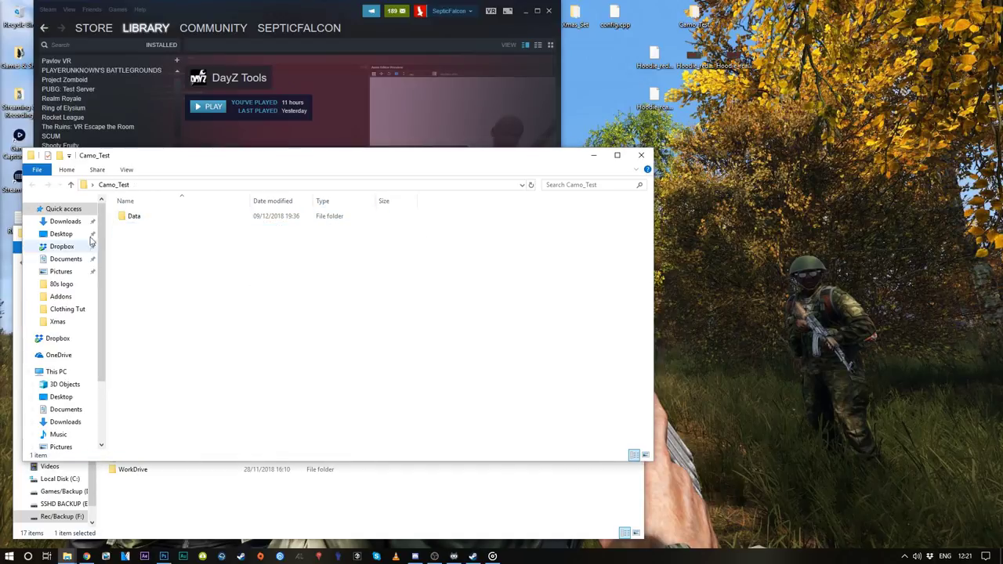
Replace Hoodie_camo_co.paa in the Data\CamoTest folder of Camo_Test with a copy of Hoodie_rcamo_co.paa from the desktop.
{"action": "double_click", "coordinate": [145, 217]}
{"action": "double_click", "coordinate": [143, 217]}
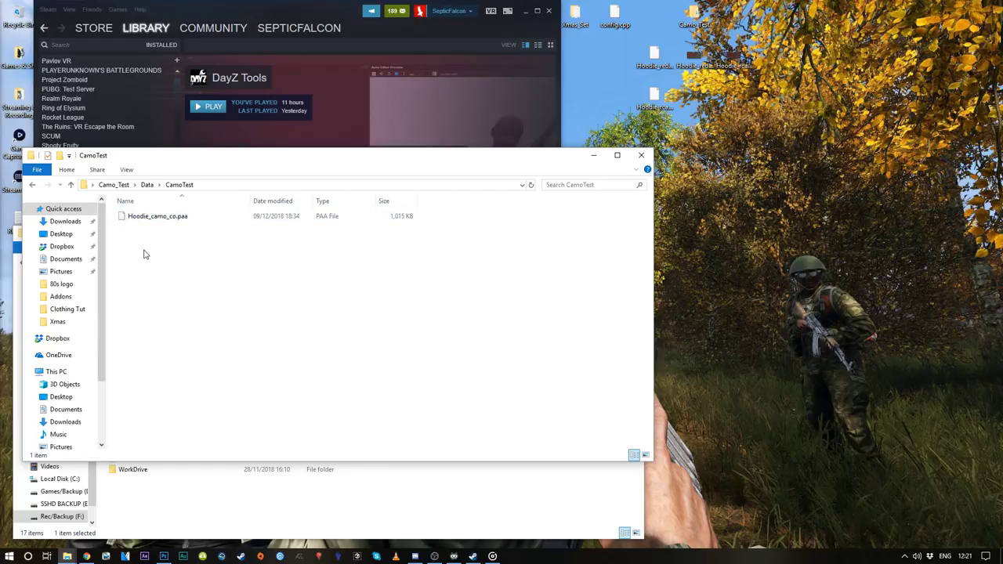
{"action": "left_click", "coordinate": [162, 220]}
{"action": "right_click", "coordinate": [162, 219]}
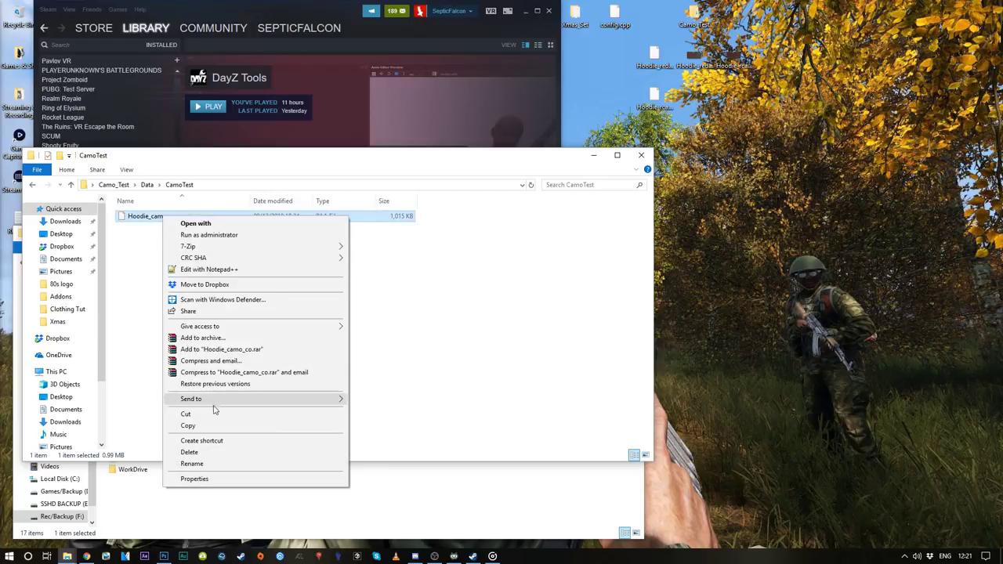
{"action": "left_click", "coordinate": [215, 452]}
{"action": "left_click", "coordinate": [544, 325]}
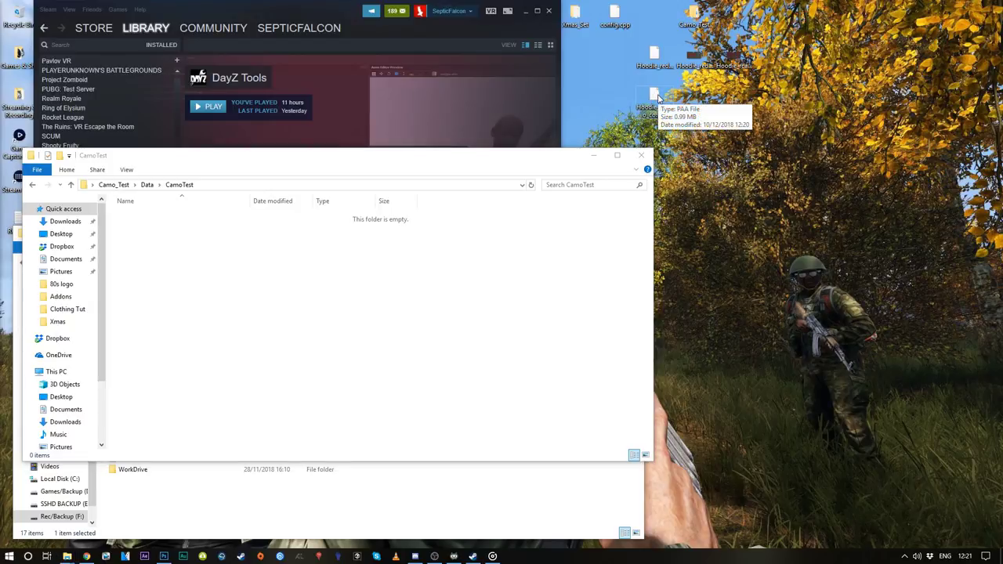
{"action": "left_click_drag", "start_coordinate": [658, 98], "coordinate": [230, 275]}
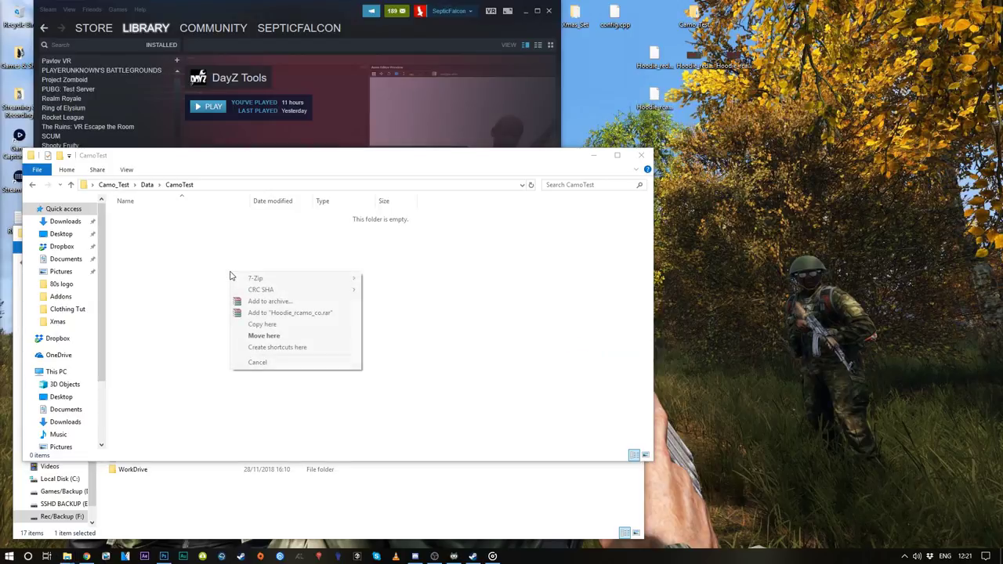
{"action": "left_click", "coordinate": [263, 323]}
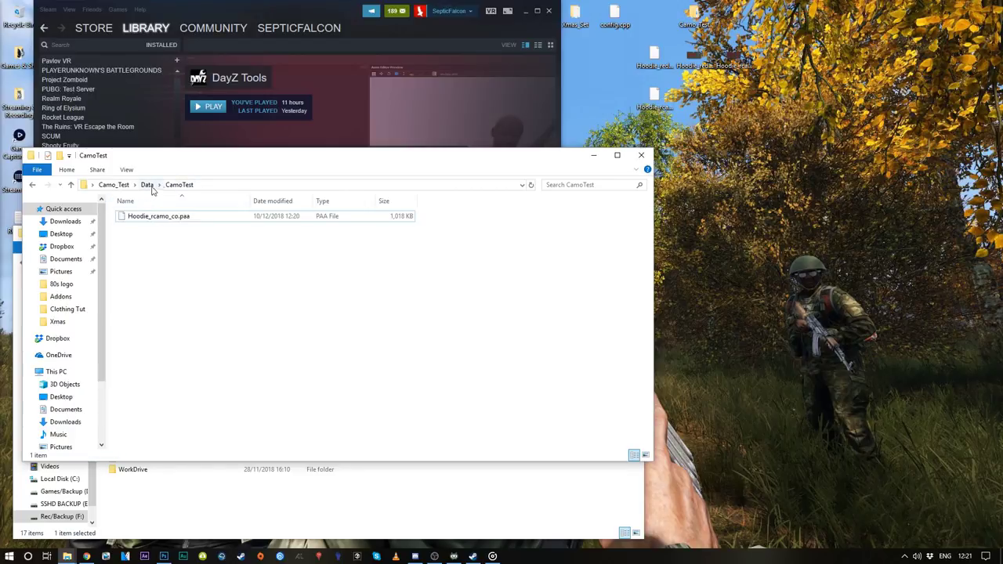
Review the Camo_Test folder structure from its root through Data to CamoTest, and return to the root.
{"action": "left_click", "coordinate": [33, 186]}
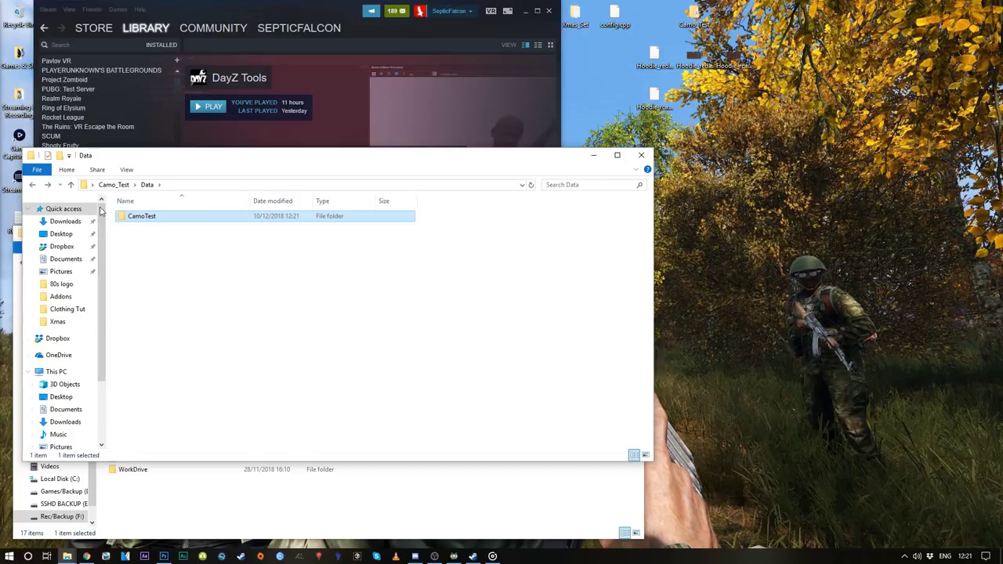
{"action": "left_click", "coordinate": [34, 185]}
{"action": "double_click", "coordinate": [141, 219]}
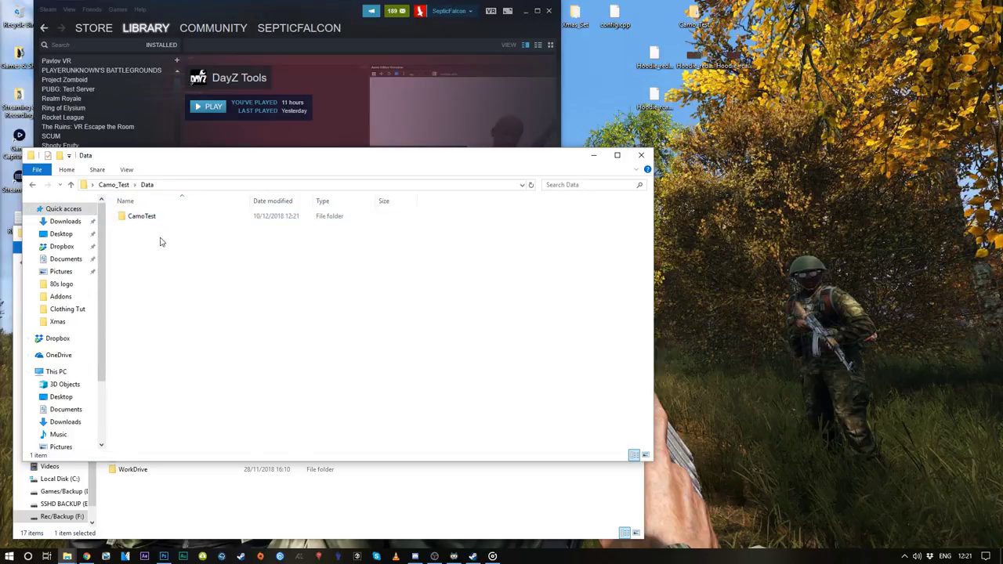
{"action": "left_click", "coordinate": [148, 220]}
{"action": "double_click", "coordinate": [147, 220]}
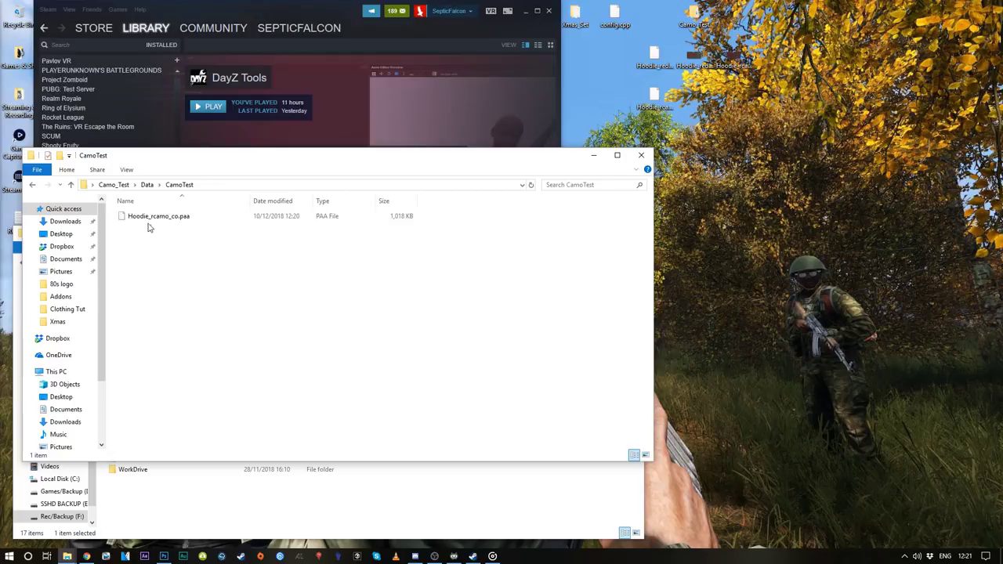
{"action": "left_click", "coordinate": [33, 185]}
{"action": "left_click", "coordinate": [33, 186]}
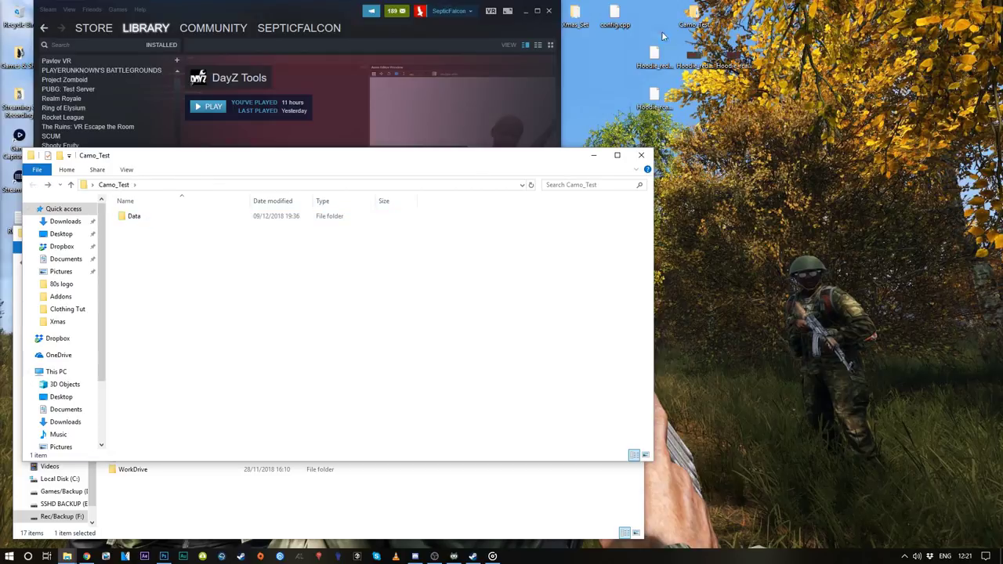
{"action": "left_click", "coordinate": [615, 21]}
{"action": "right_click", "coordinate": [649, 22]}
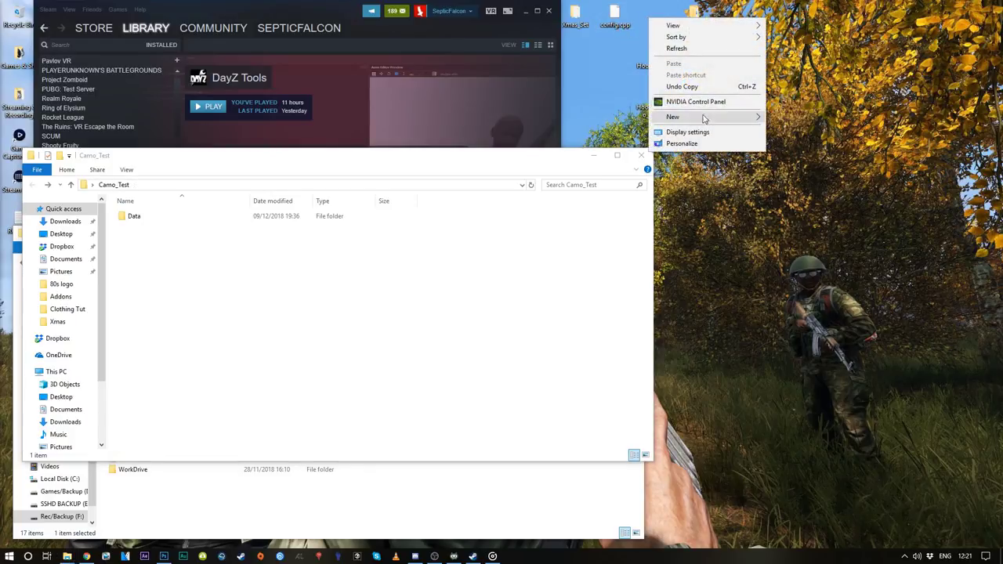
{"action": "mouse_move", "coordinate": [703, 119]}
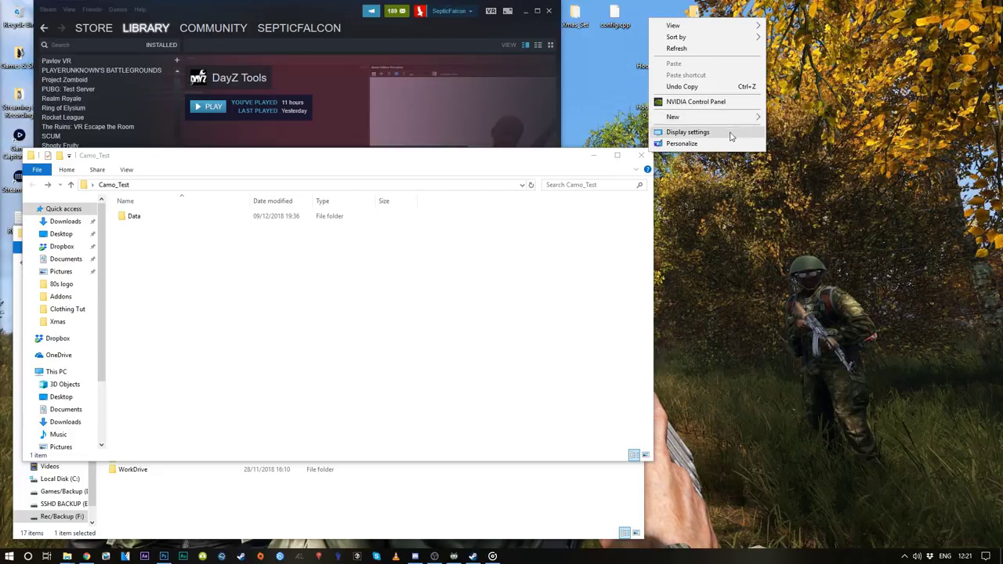
{"action": "left_click", "coordinate": [630, 30]}
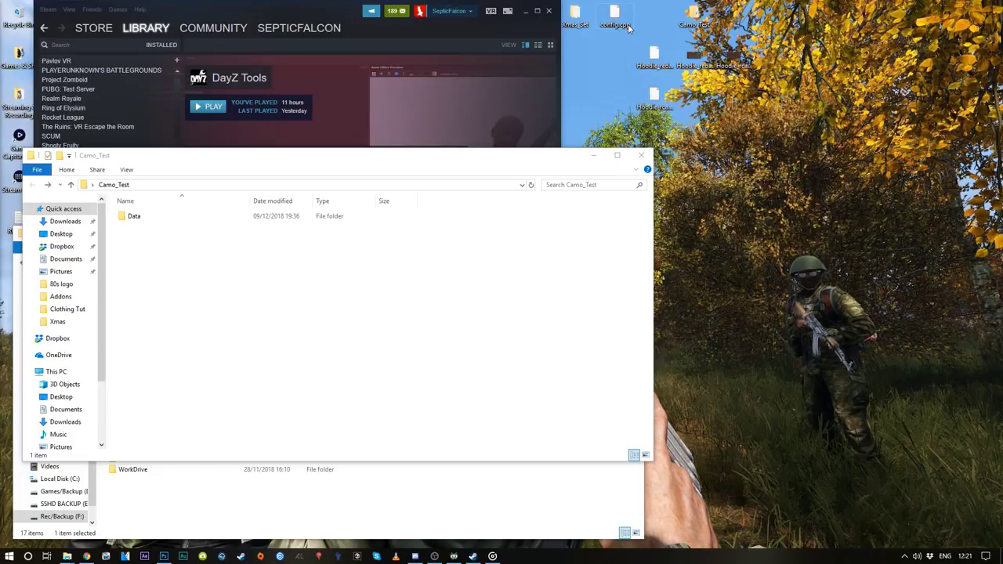
Open the desktop's config.cpp in Notepad++ and close the other config.cpp document already open there.
{"action": "right_click", "coordinate": [614, 20]}
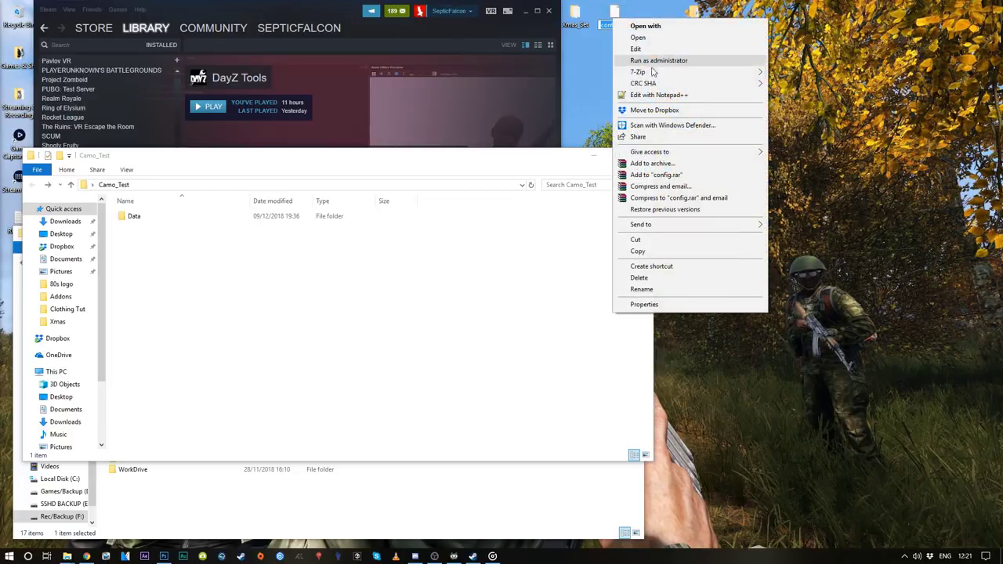
{"action": "left_click", "coordinate": [653, 95]}
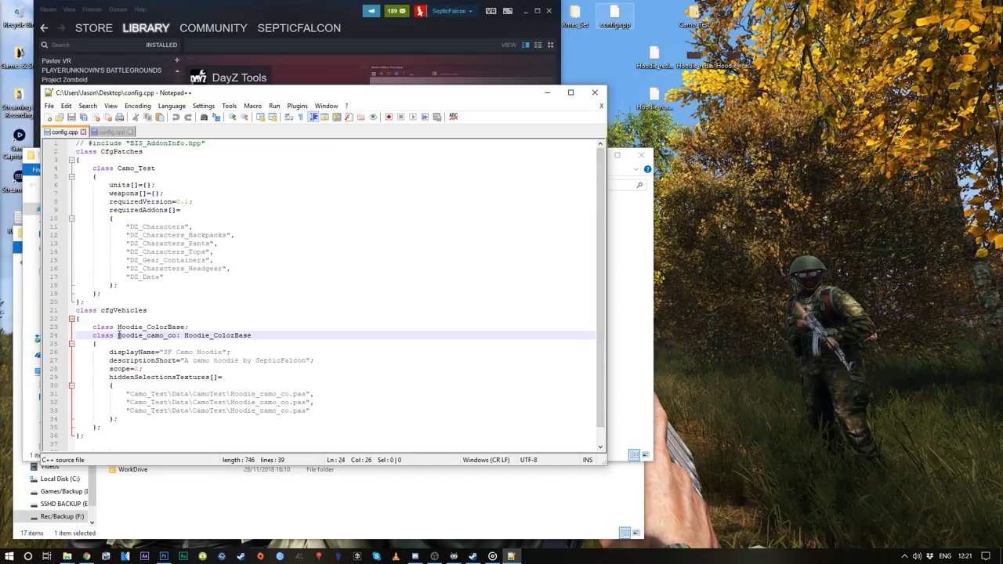
{"action": "left_click_drag", "start_coordinate": [105, 326], "coordinate": [92, 327]}
{"action": "left_click", "coordinate": [114, 159]}
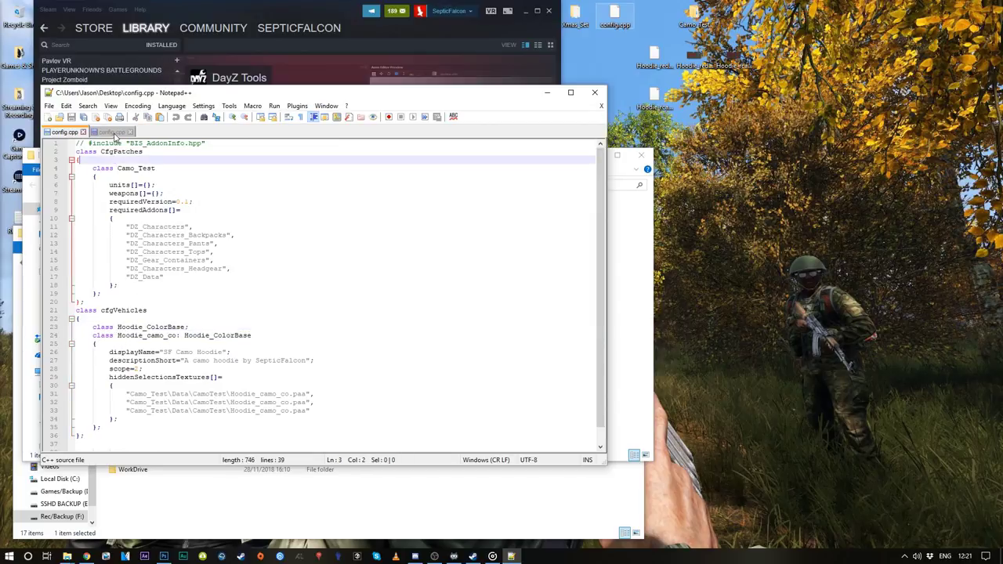
{"action": "left_click", "coordinate": [115, 133]}
{"action": "left_click", "coordinate": [130, 132]}
{"action": "key", "text": "Return"}
Examine the cfgVehicles block, including the hoodie class, its description and the three hiddenSelectionsTextures paths.
{"action": "left_click", "coordinate": [300, 284]}
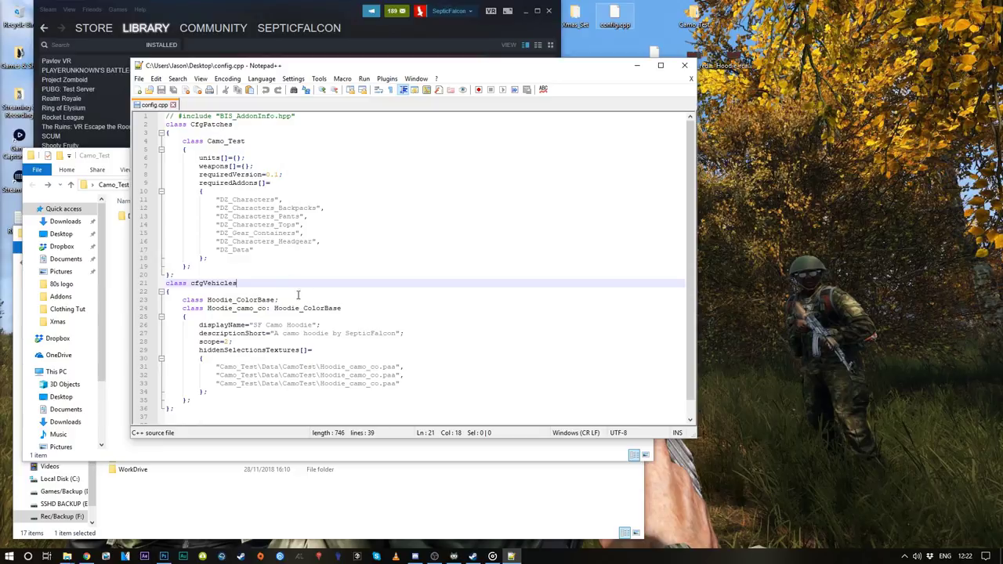
{"action": "left_click", "coordinate": [272, 333]}
{"action": "left_click", "coordinate": [297, 367]}
{"action": "left_click", "coordinate": [312, 392]}
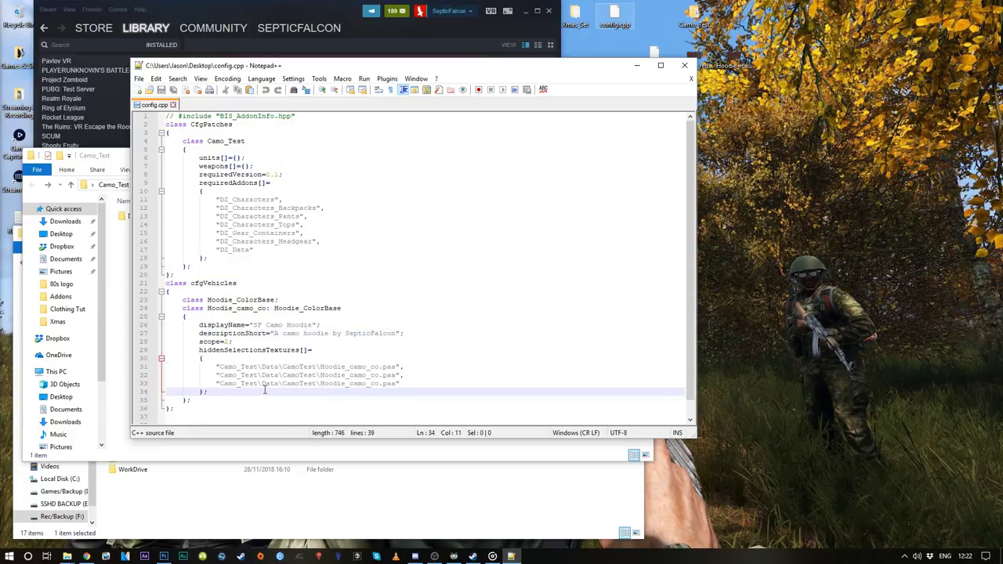
{"action": "left_click_drag", "start_coordinate": [204, 412], "coordinate": [166, 299]}
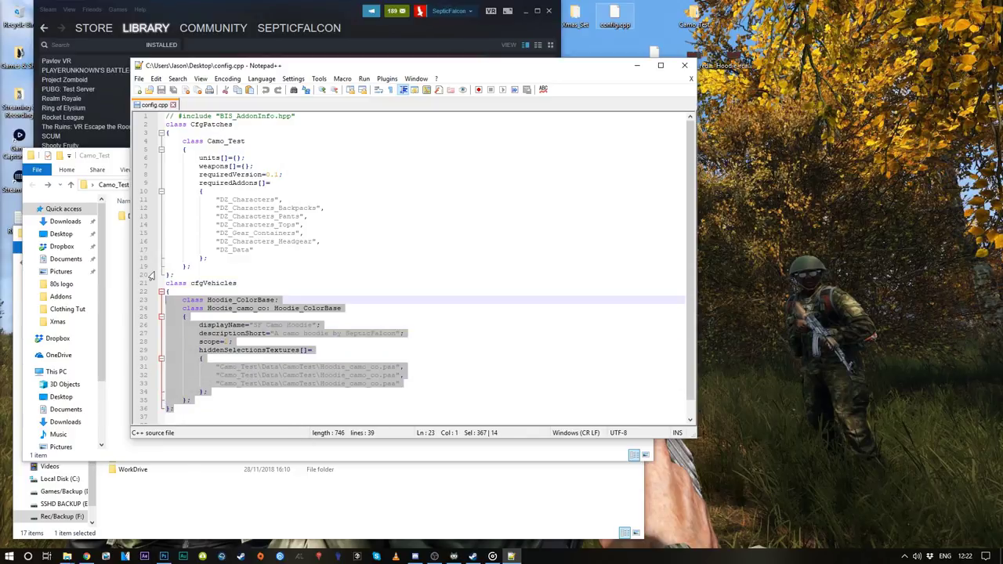
{"action": "left_click", "coordinate": [210, 378]}
{"action": "left_click", "coordinate": [270, 366]}
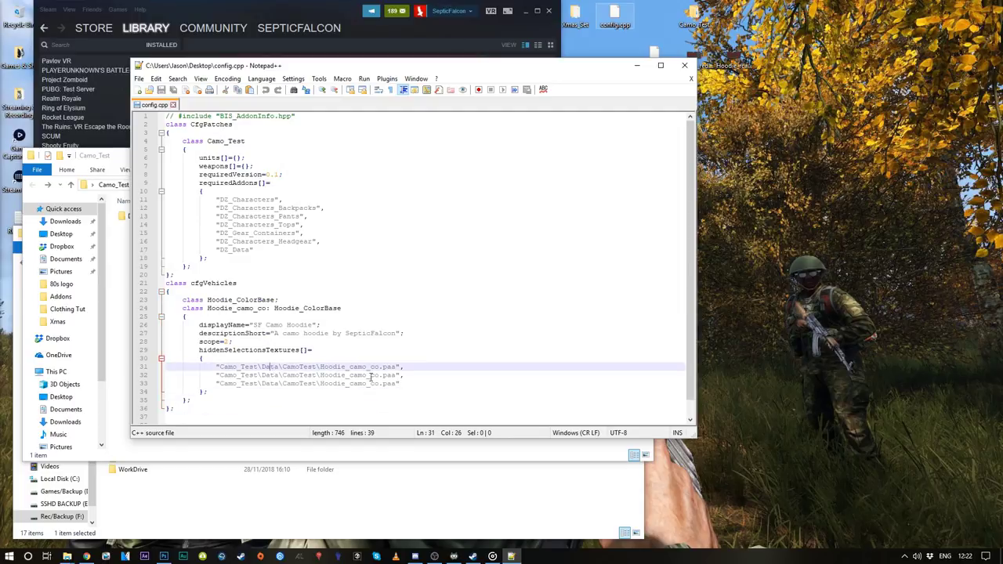
{"action": "left_click", "coordinate": [379, 367]}
{"action": "left_click", "coordinate": [314, 375]}
Rename the hoodie class that inherits from Hoodie_ColorBase in cfgVehicles to Hoodie_rcamo_co.
{"action": "left_click", "coordinate": [220, 307]}
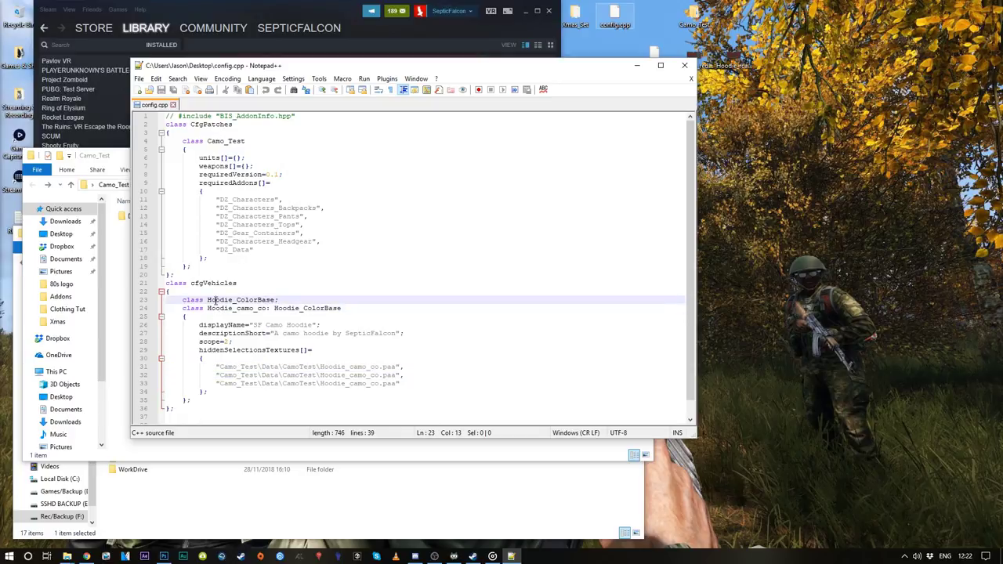
{"action": "left_click", "coordinate": [273, 309]}
{"action": "type", "text": "r"}
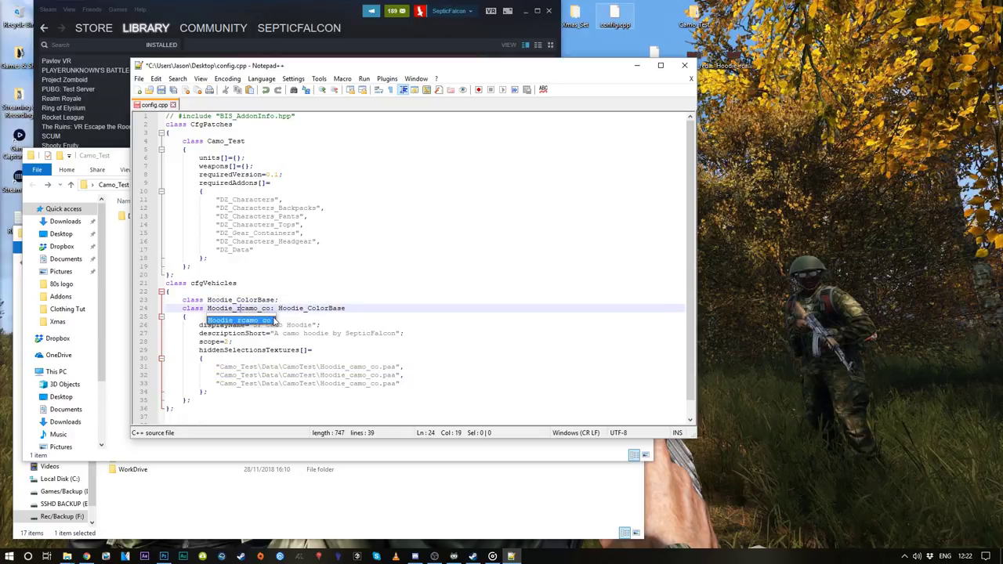
{"action": "left_click", "coordinate": [241, 310]}
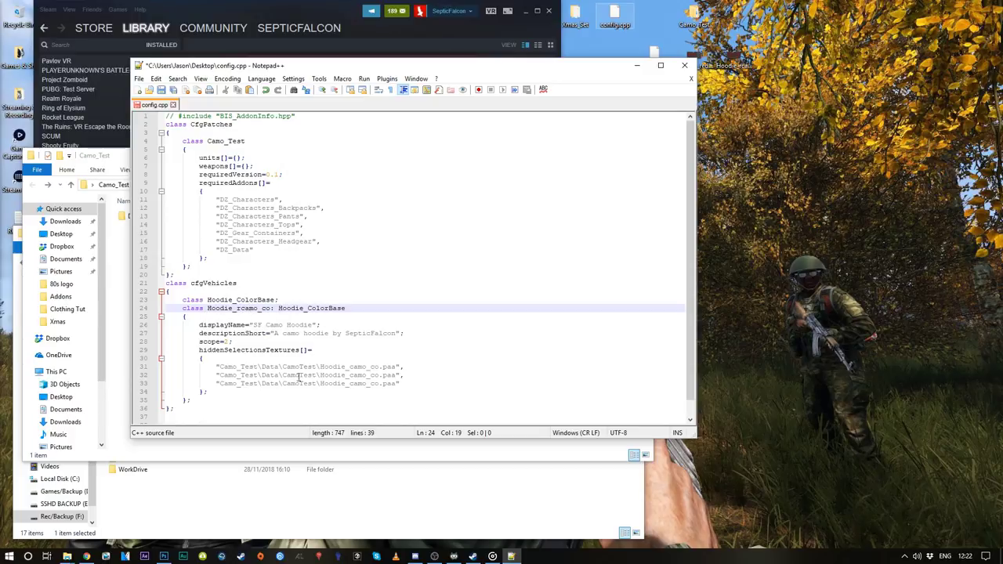
Change the texture file name in all three hiddenSelectionsTextures paths to Hoodie_rcamo_co.paa.
{"action": "left_click", "coordinate": [349, 366]}
{"action": "type", "text": "r"}
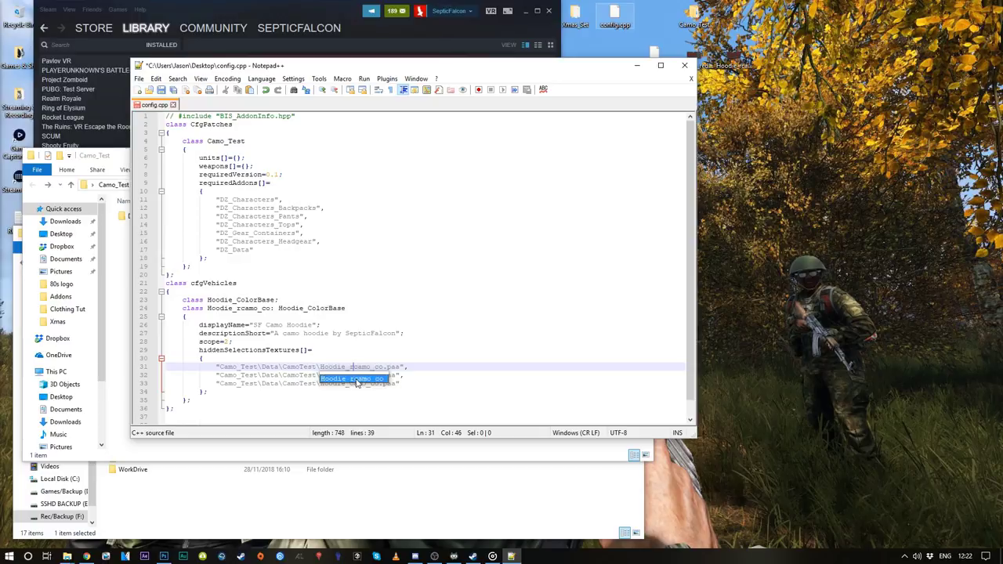
{"action": "left_click", "coordinate": [358, 392]}
{"action": "left_click", "coordinate": [351, 375]}
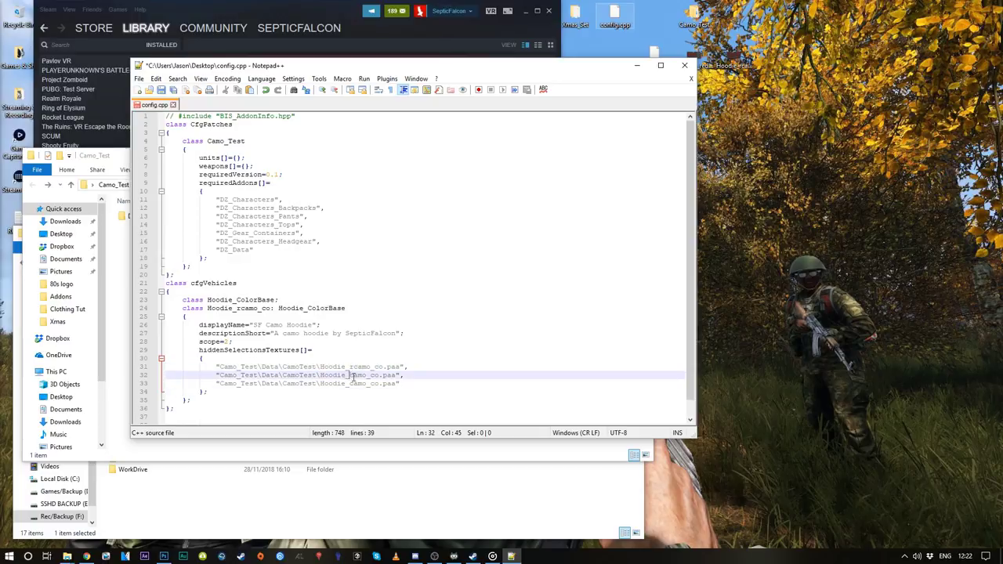
{"action": "type", "text": "r"}
{"action": "left_click", "coordinate": [358, 393]}
{"action": "left_click", "coordinate": [351, 384]}
{"action": "type", "text": "r"}
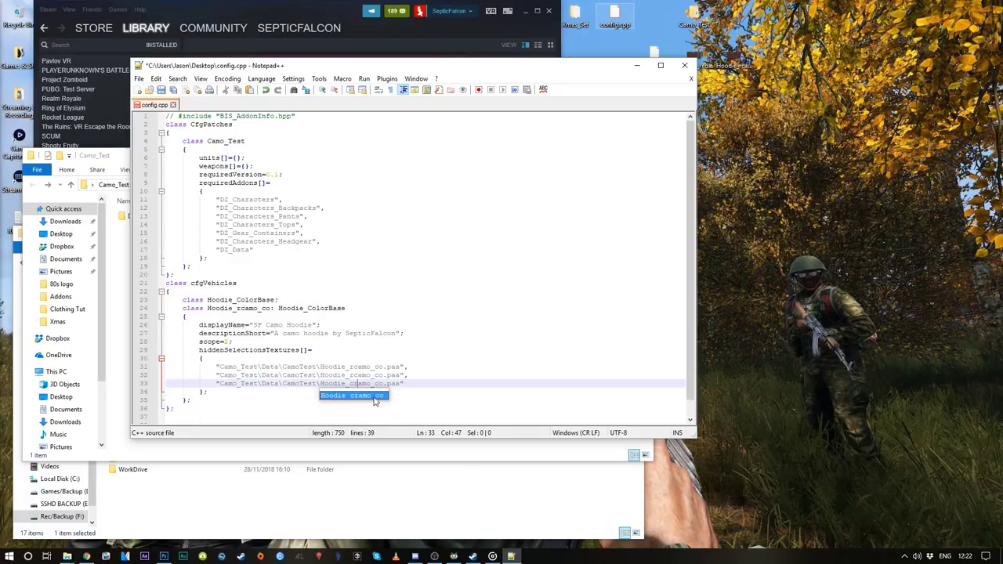
{"action": "key", "text": "BackSpace"}
{"action": "left_click", "coordinate": [404, 383]}
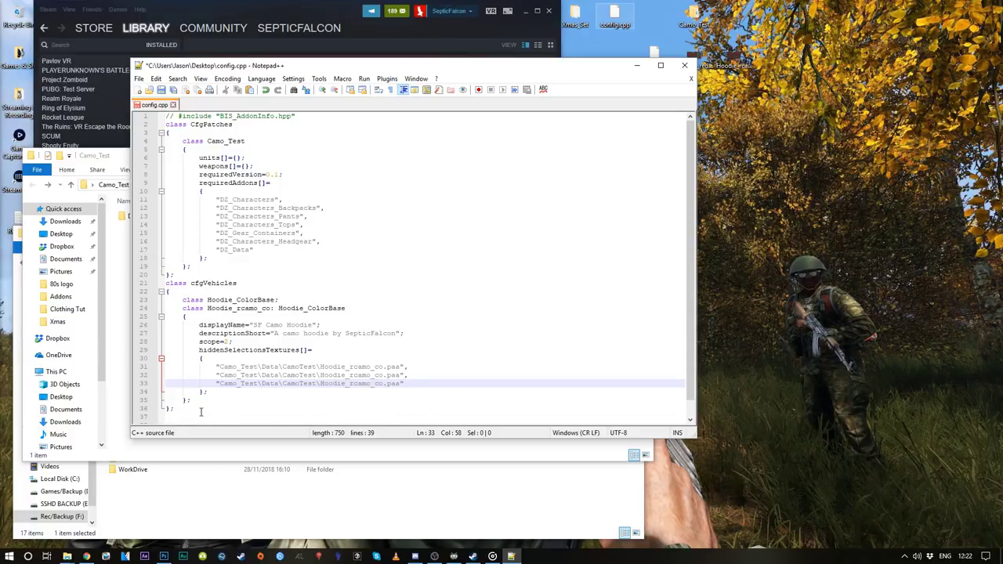
Check the config from its first line to its closing bracket, along with the hoodie's displayName and descriptionShort.
{"action": "left_click_drag", "start_coordinate": [200, 411], "coordinate": [154, 115]}
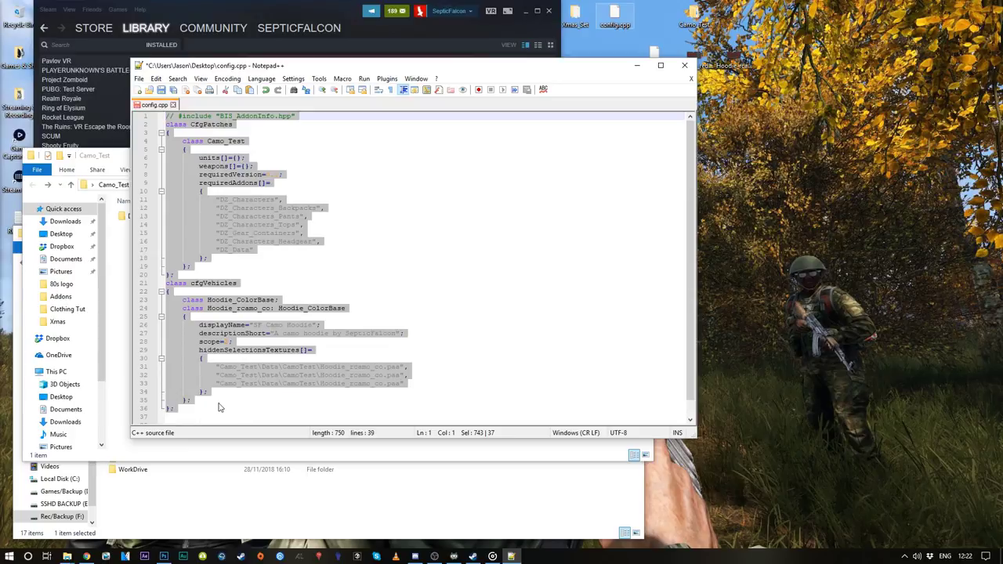
{"action": "left_click_drag", "start_coordinate": [219, 408], "coordinate": [154, 409]}
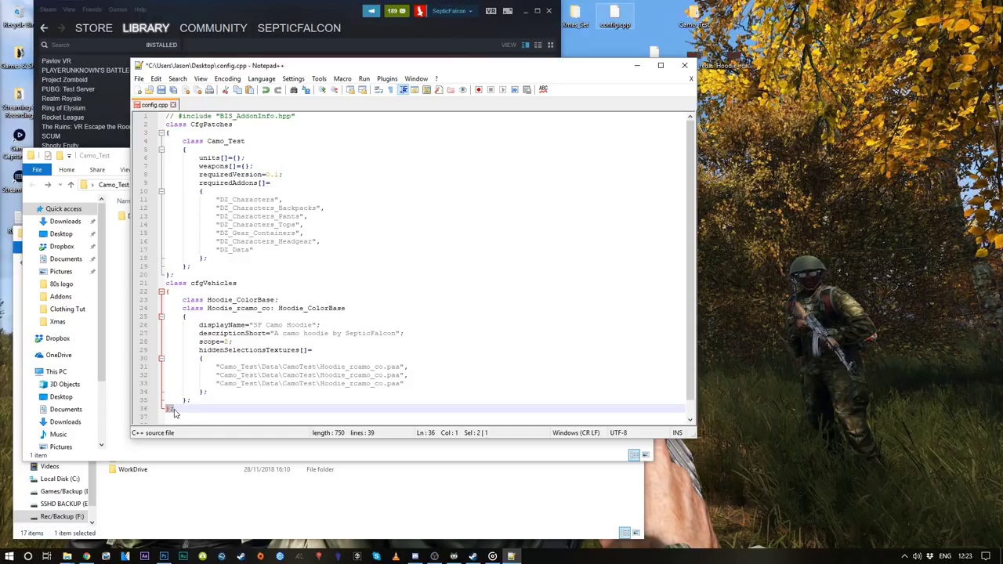
{"action": "left_click", "coordinate": [248, 302]}
{"action": "left_click", "coordinate": [270, 326]}
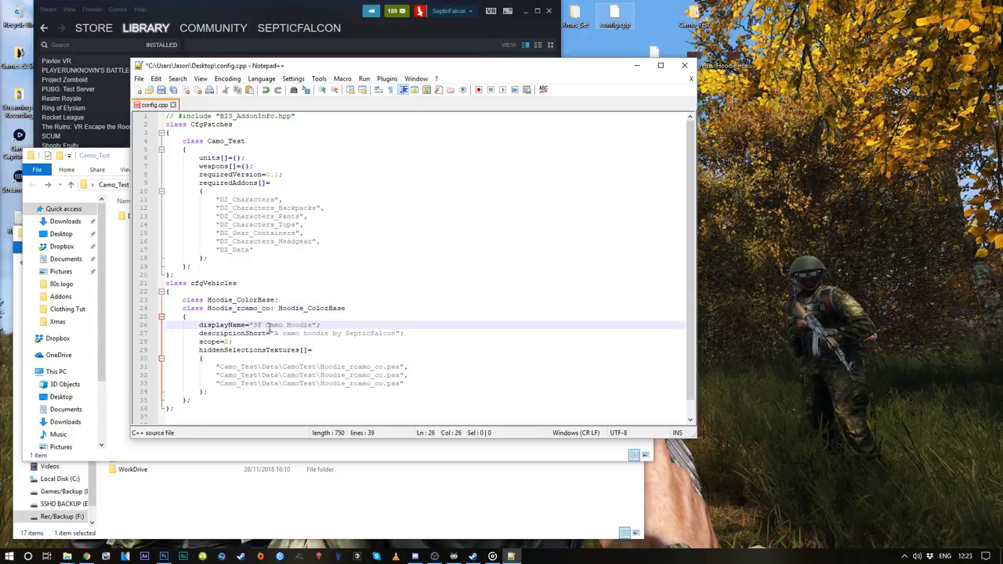
{"action": "left_click", "coordinate": [333, 333]}
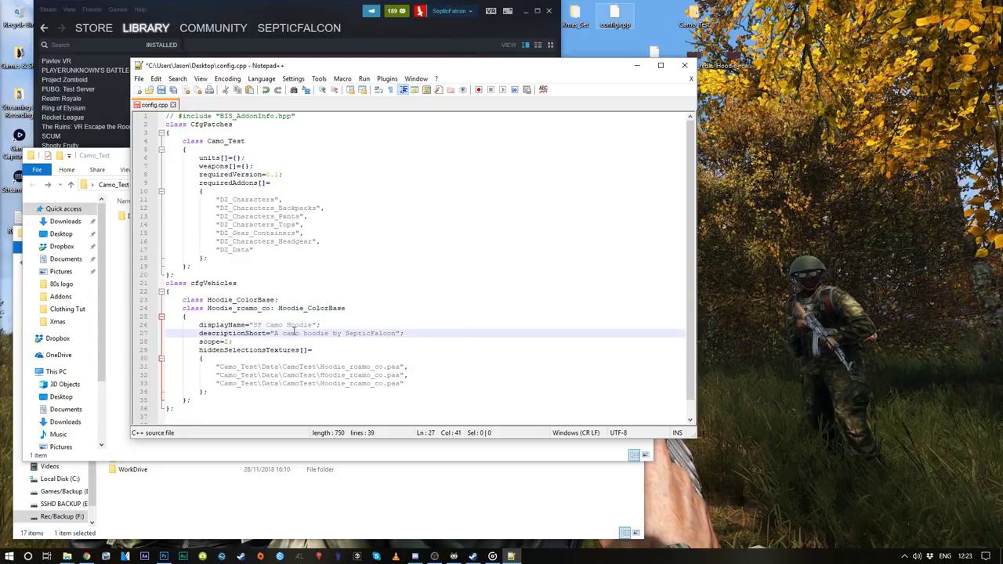
Examine the requiredAddons list in CfgPatches, particularly the DZ_Characters_Tops entry and the entries around it.
{"action": "left_click", "coordinate": [267, 235]}
{"action": "left_click", "coordinate": [299, 224]}
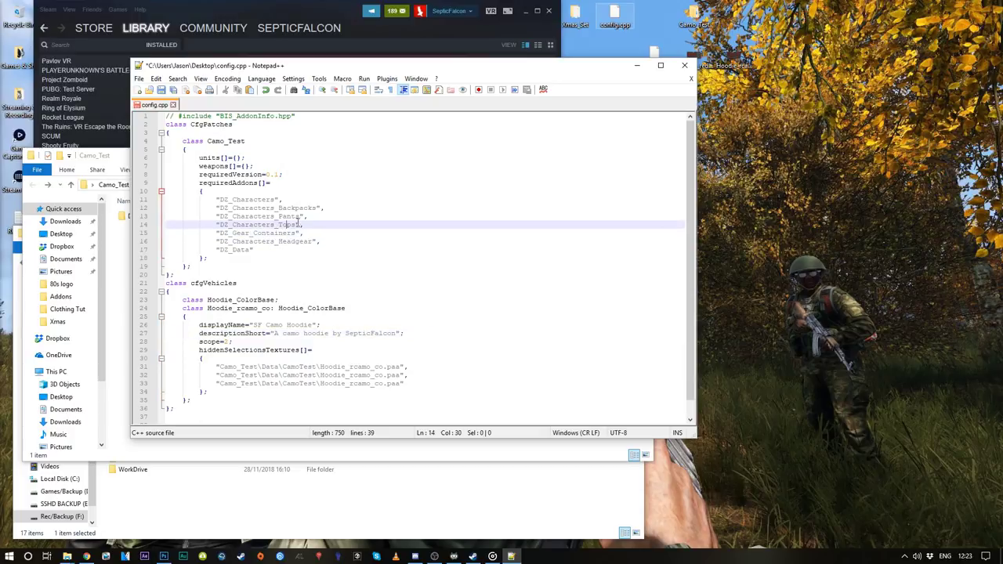
{"action": "left_click_drag", "start_coordinate": [311, 224], "coordinate": [200, 226]}
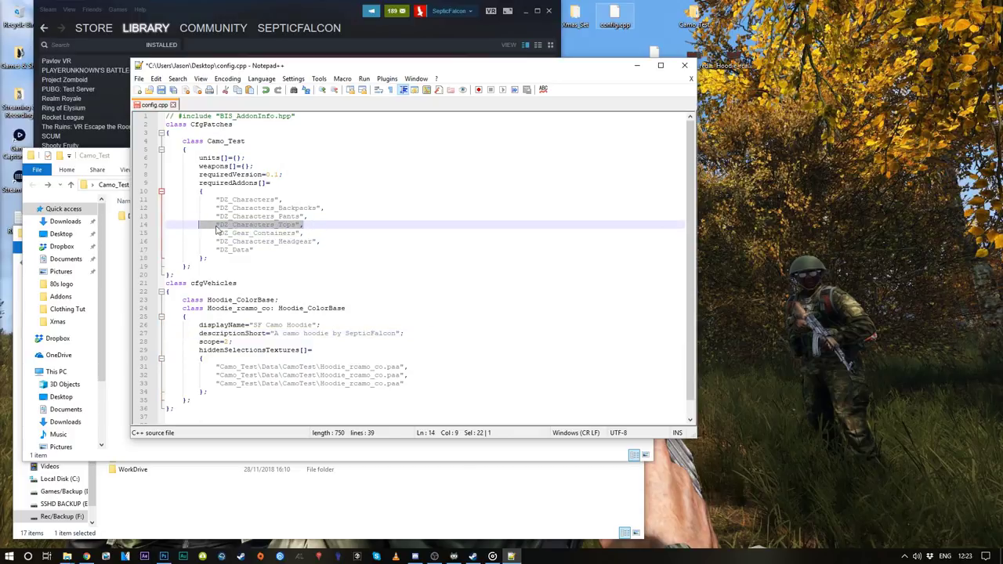
{"action": "left_click_drag", "start_coordinate": [316, 247], "coordinate": [215, 233]}
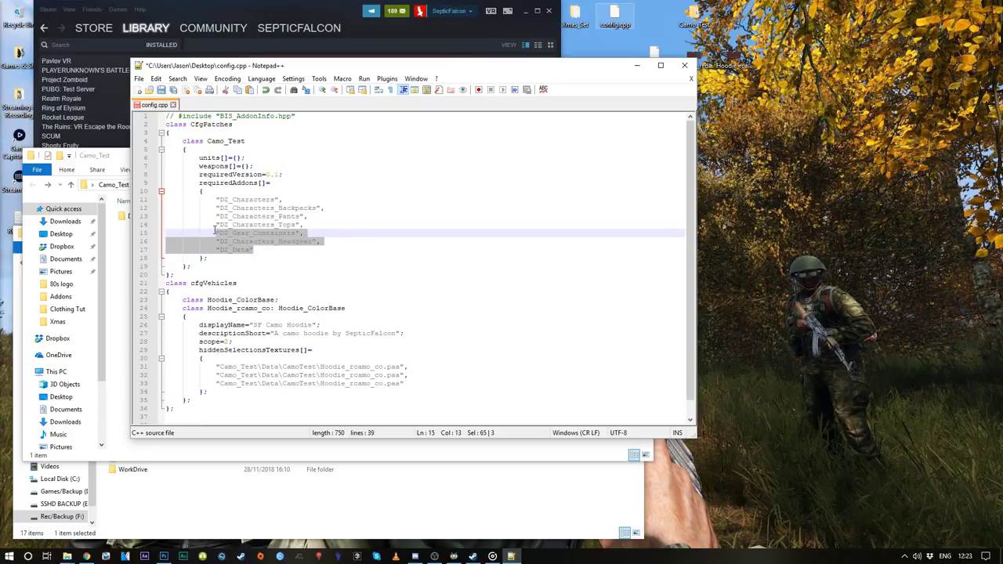
{"action": "left_click_drag", "start_coordinate": [308, 216], "coordinate": [196, 191]}
{"action": "left_click", "coordinate": [306, 225]}
{"action": "left_click_drag", "start_coordinate": [305, 225], "coordinate": [183, 217]}
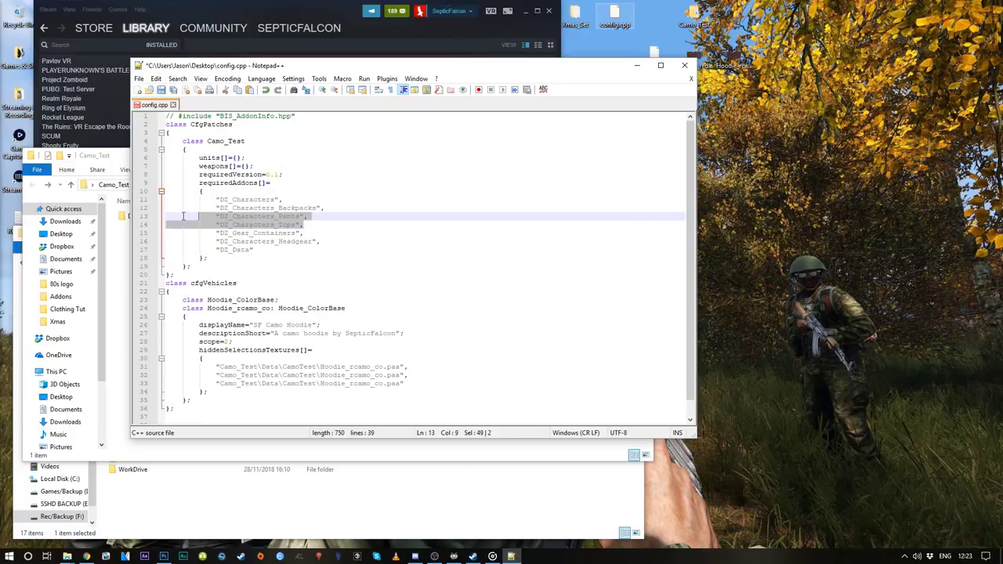
{"action": "left_click_drag", "start_coordinate": [313, 225], "coordinate": [209, 224]}
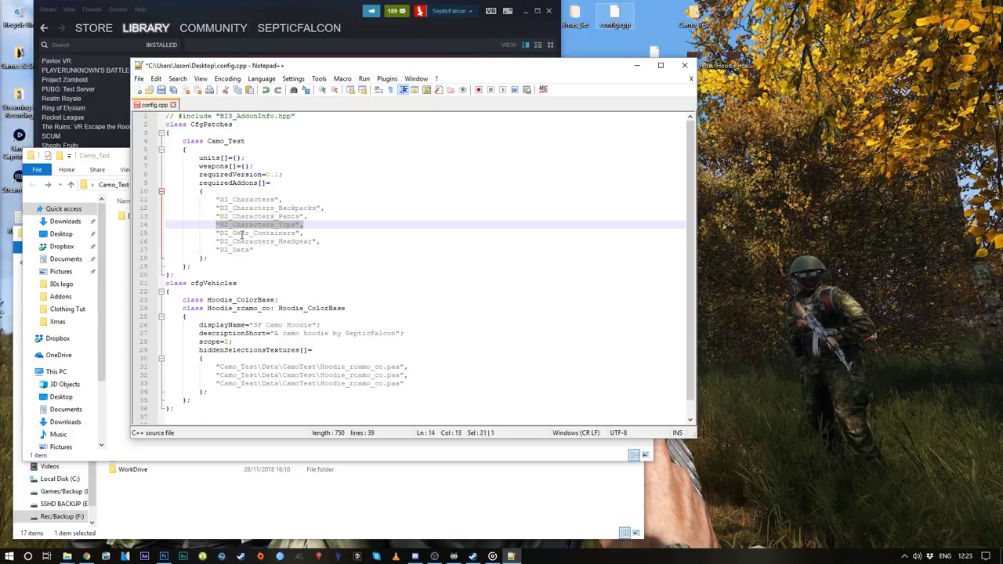
{"action": "left_click_drag", "start_coordinate": [255, 249], "coordinate": [206, 199]}
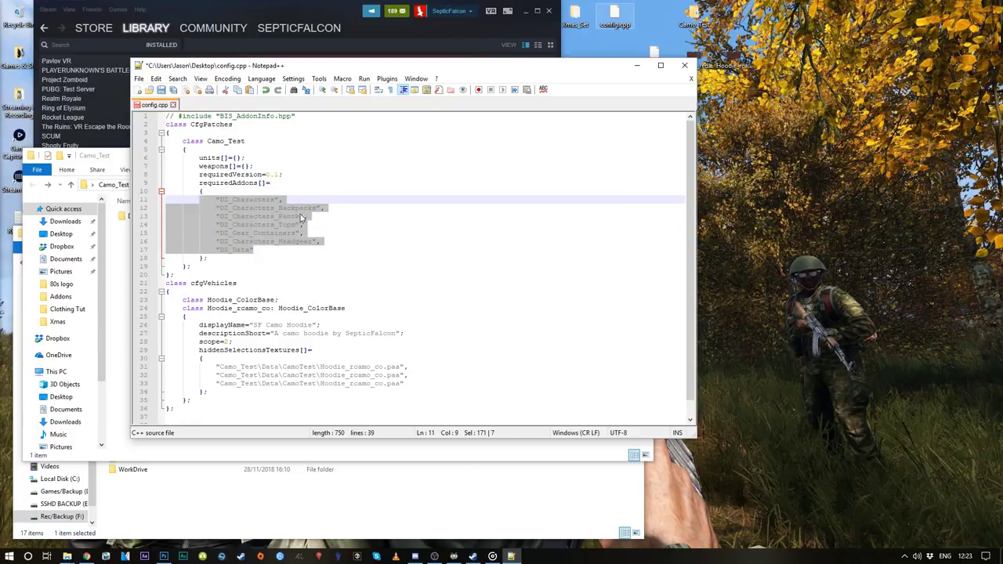
Check the end of the cfgVehicles block and save the edited config.cpp.
{"action": "scroll", "coordinate": [333, 307], "scroll_direction": "down", "scroll_amount": 1}
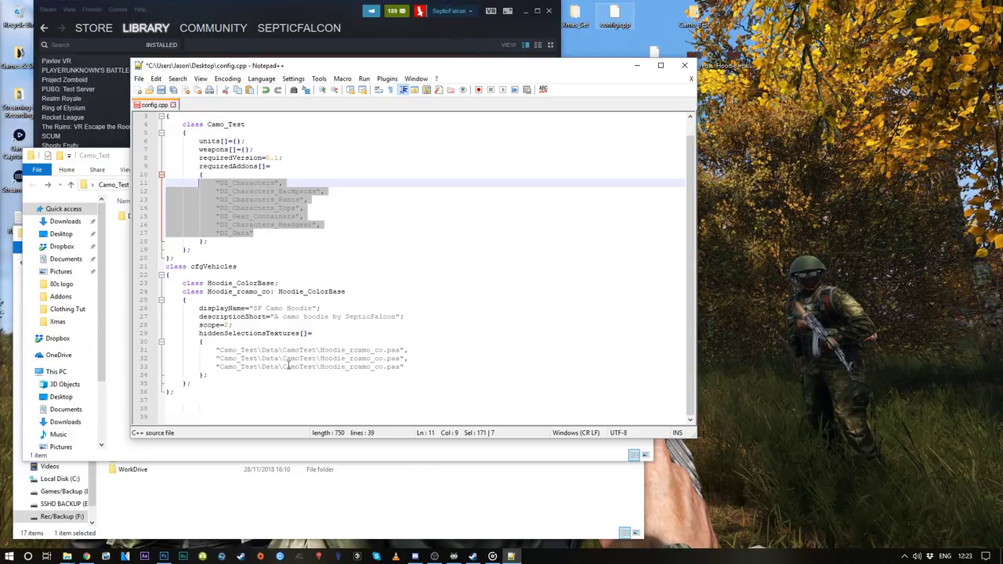
{"action": "left_click", "coordinate": [187, 390]}
{"action": "left_click", "coordinate": [309, 357]}
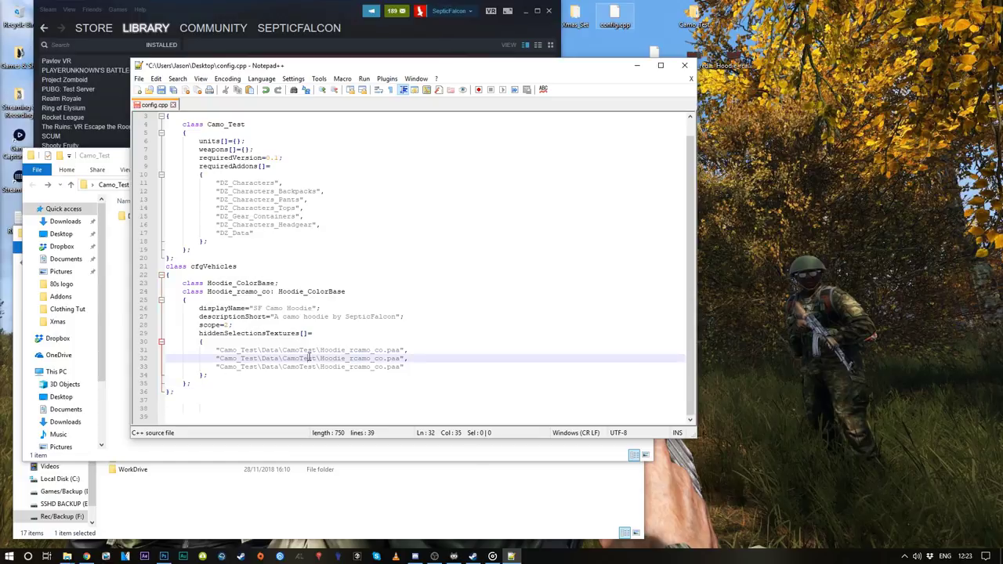
{"action": "left_click", "coordinate": [304, 317]}
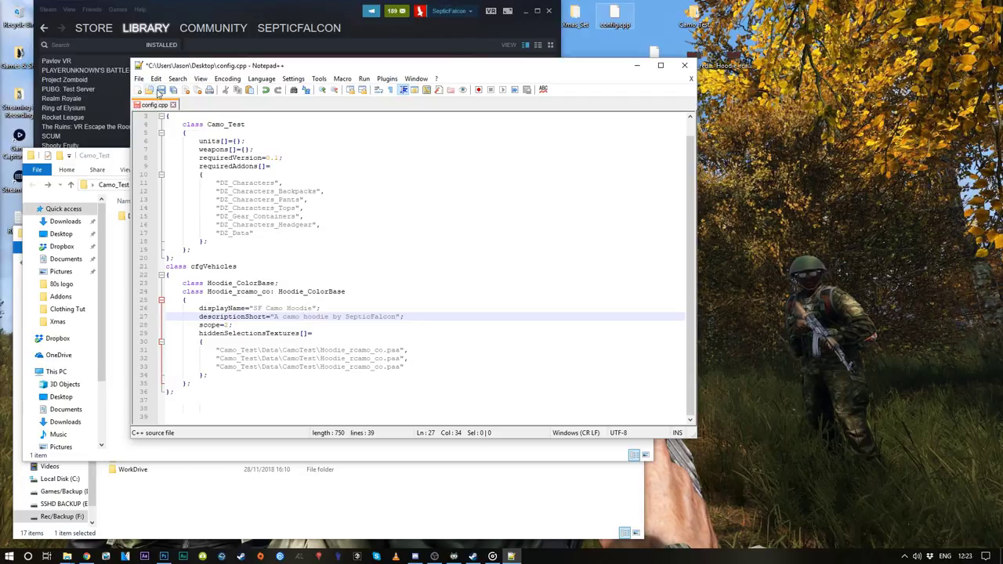
{"action": "left_click", "coordinate": [160, 90]}
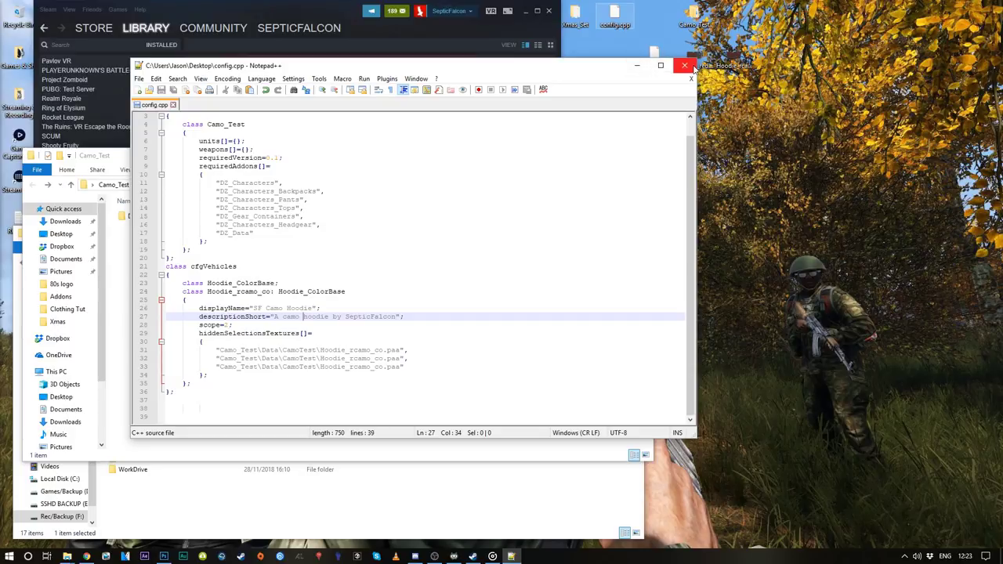
Review the extent of the complete config code, from the include comment down to the final closing bracket.
{"action": "left_click_drag", "start_coordinate": [185, 392], "coordinate": [172, 92]}
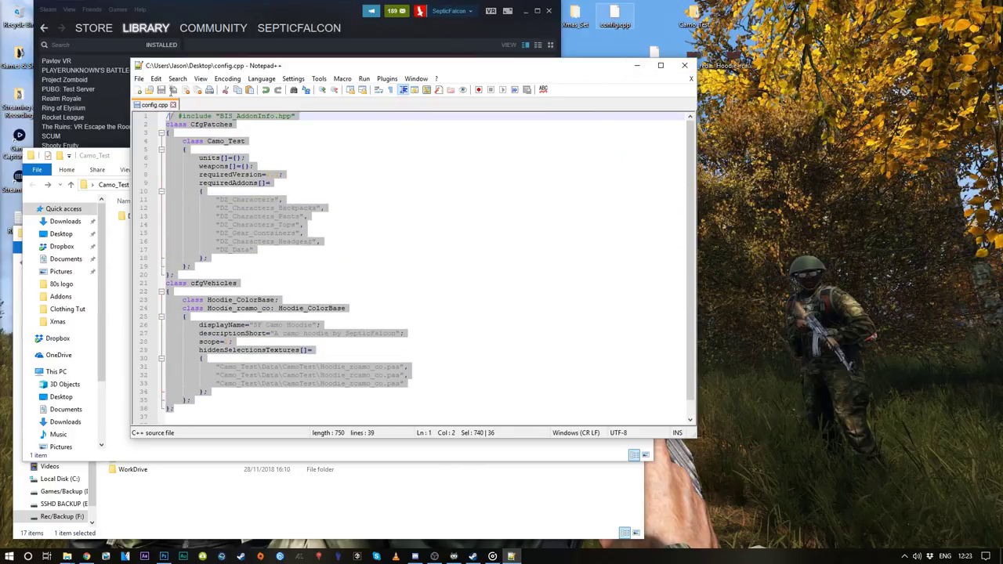
{"action": "left_click", "coordinate": [229, 316]}
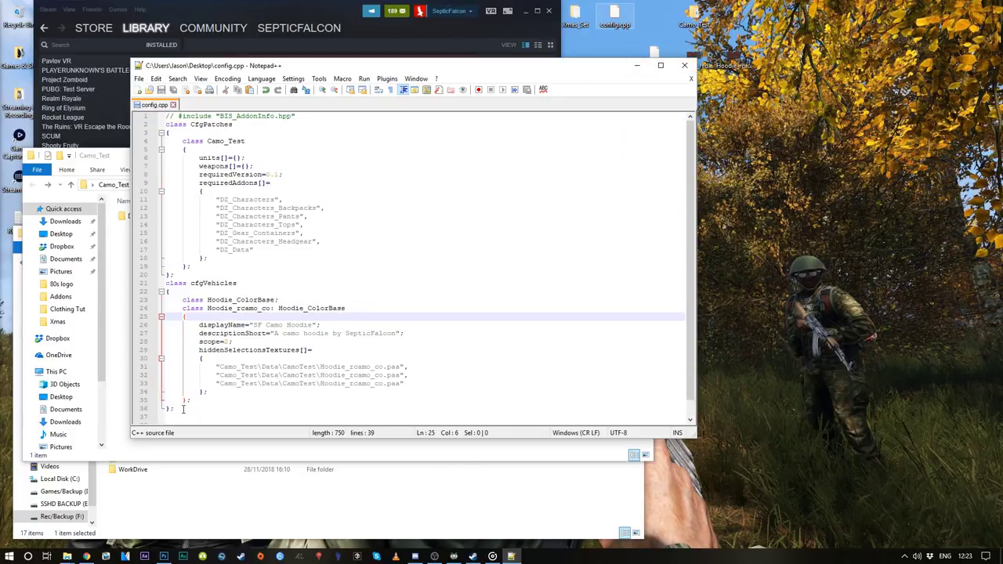
{"action": "left_click_drag", "start_coordinate": [184, 408], "coordinate": [130, 84]}
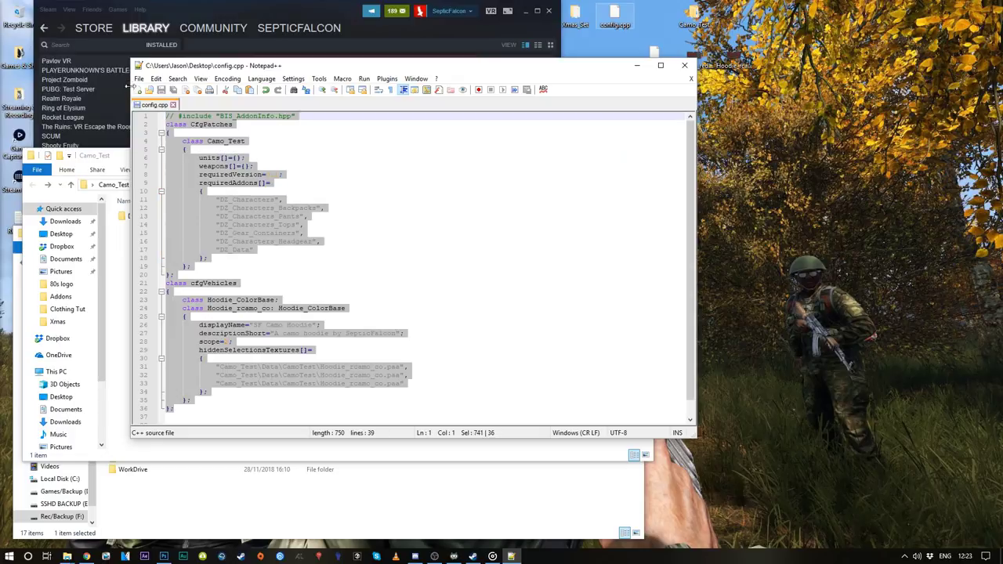
{"action": "left_click", "coordinate": [179, 409]}
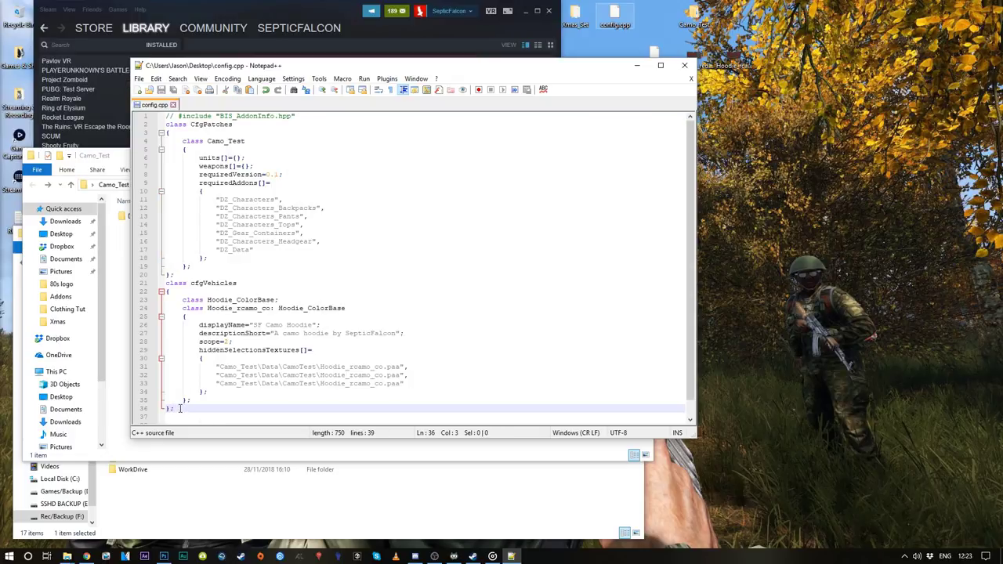
Check the complete config code and its opening and closing brackets, from the include comment to the final closing bracket.
{"action": "left_click_drag", "start_coordinate": [179, 408], "coordinate": [161, 116]}
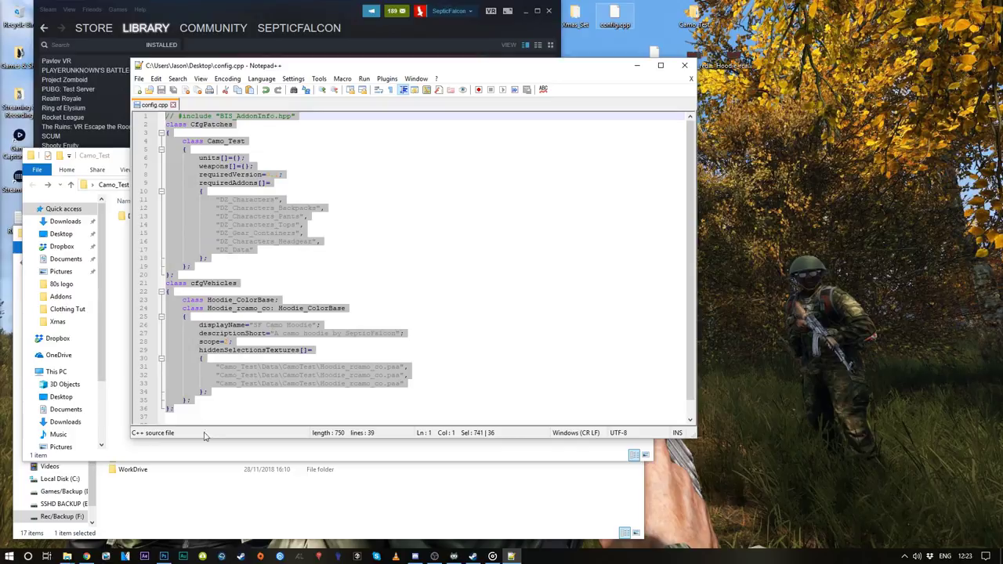
{"action": "left_click", "coordinate": [193, 404]}
{"action": "left_click", "coordinate": [175, 409]}
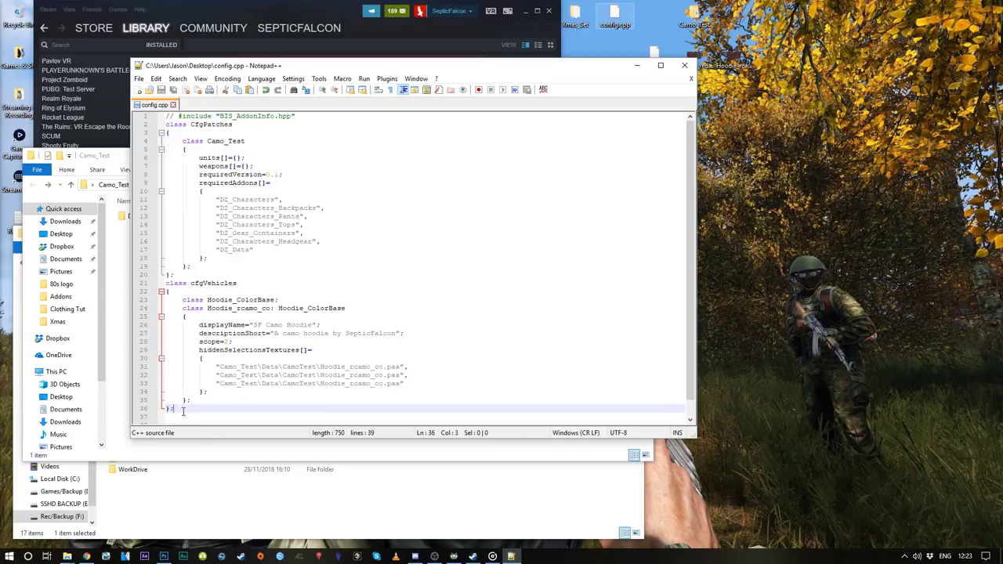
{"action": "left_click_drag", "start_coordinate": [195, 409], "coordinate": [137, 407]}
{"action": "left_click", "coordinate": [171, 134]}
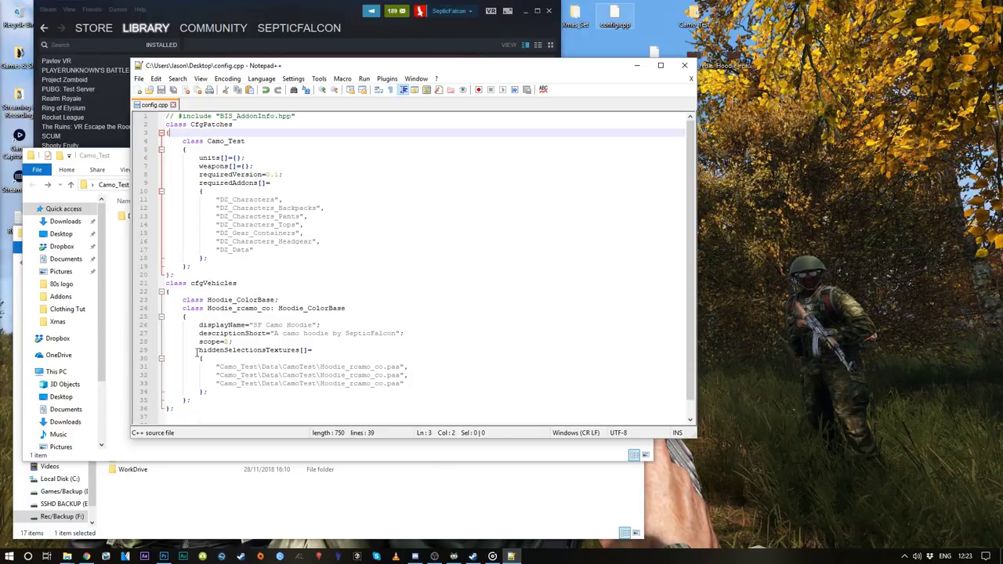
{"action": "left_click", "coordinate": [181, 408]}
Examine the Hoodie_ColorBase class declaration at the start of the cfgVehicles block.
{"action": "left_click", "coordinate": [196, 300]}
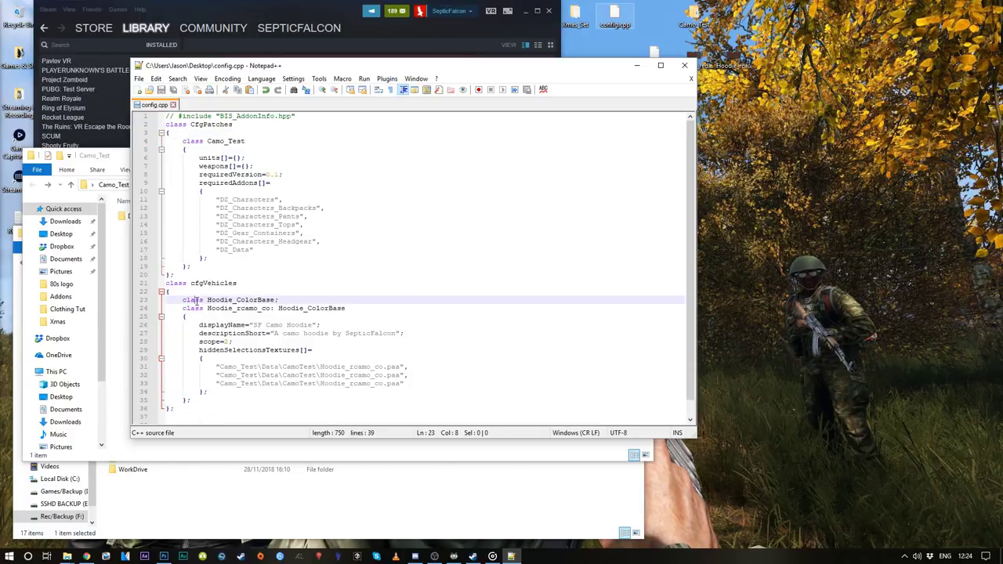
{"action": "left_click_drag", "start_coordinate": [217, 300], "coordinate": [280, 300]}
{"action": "left_click_drag", "start_coordinate": [206, 300], "coordinate": [276, 299]}
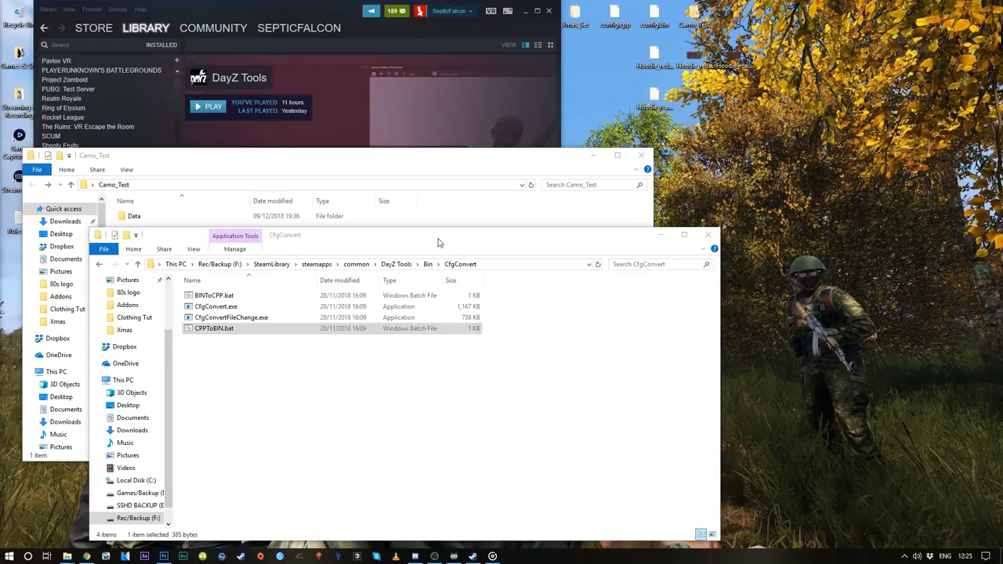
Switch to Steam and open the local installation folder of DayZ [experimental] from its properties.
{"action": "left_click_drag", "start_coordinate": [439, 243], "coordinate": [362, 240]}
{"action": "right_click", "coordinate": [66, 557]}
{"action": "left_click", "coordinate": [372, 69]}
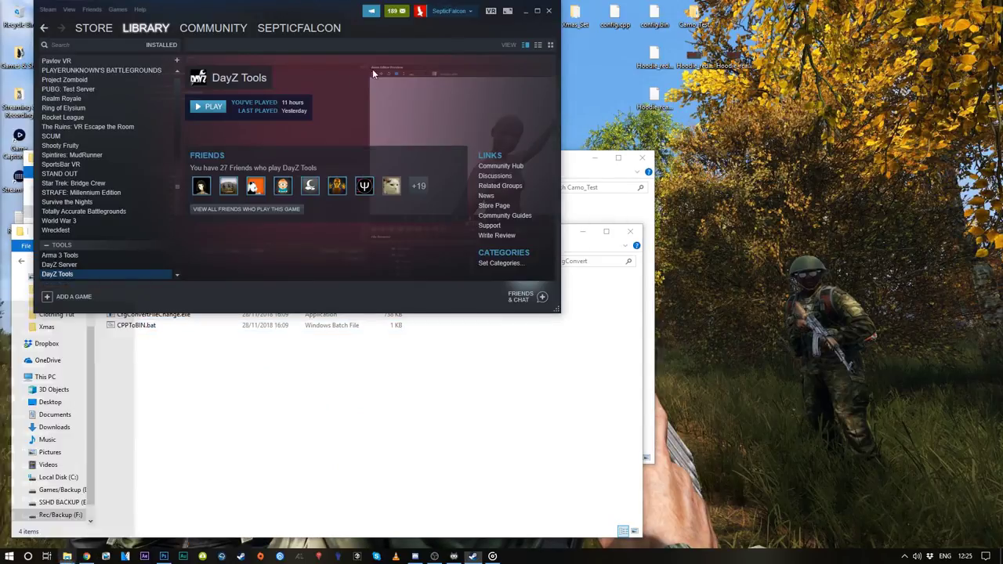
{"action": "scroll", "coordinate": [78, 164], "scroll_direction": "up", "scroll_amount": 10}
{"action": "right_click", "coordinate": [77, 164]}
{"action": "left_click", "coordinate": [124, 359]}
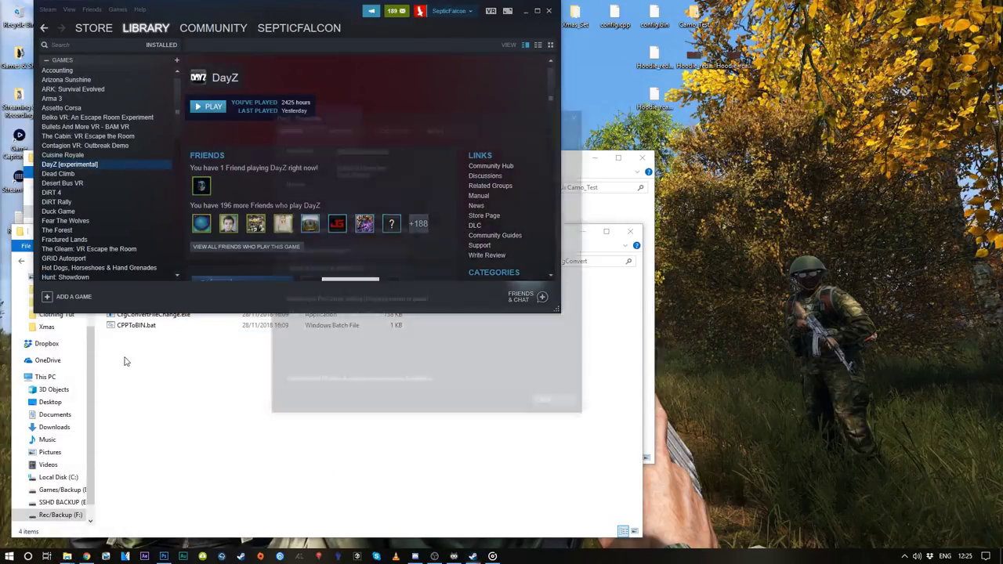
{"action": "left_click", "coordinate": [392, 127]}
{"action": "left_click", "coordinate": [408, 166]}
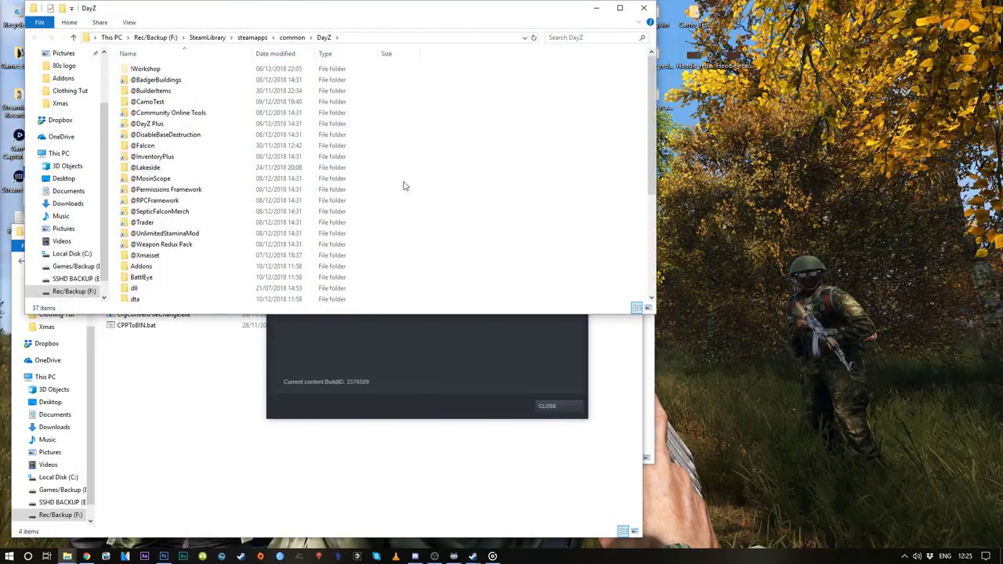
{"action": "left_click_drag", "start_coordinate": [422, 13], "coordinate": [528, 121]}
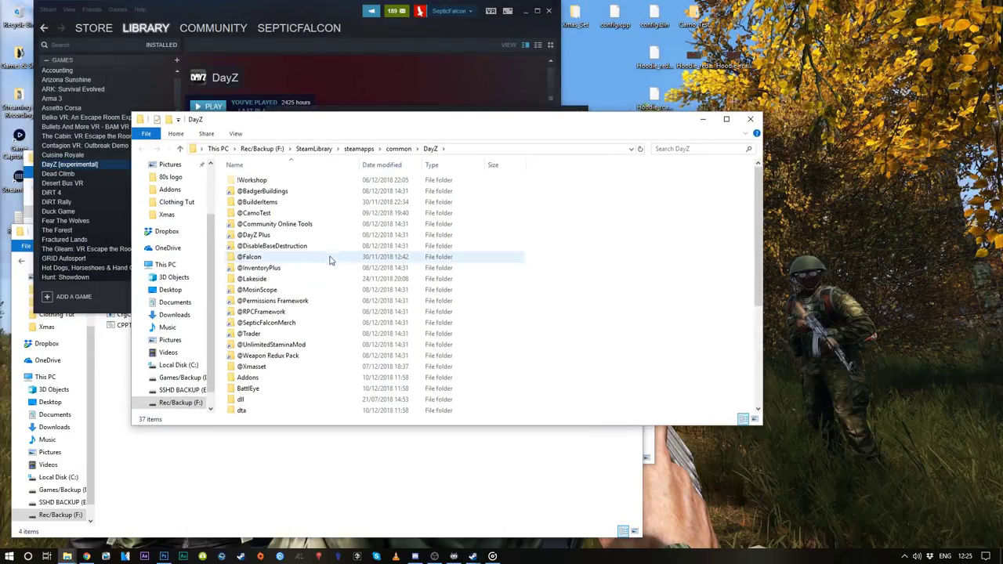
Open characters_tops.pbo from DayZ's Addons folder in PBO Manager and select the config.bin inside it.
{"action": "double_click", "coordinate": [248, 376]}
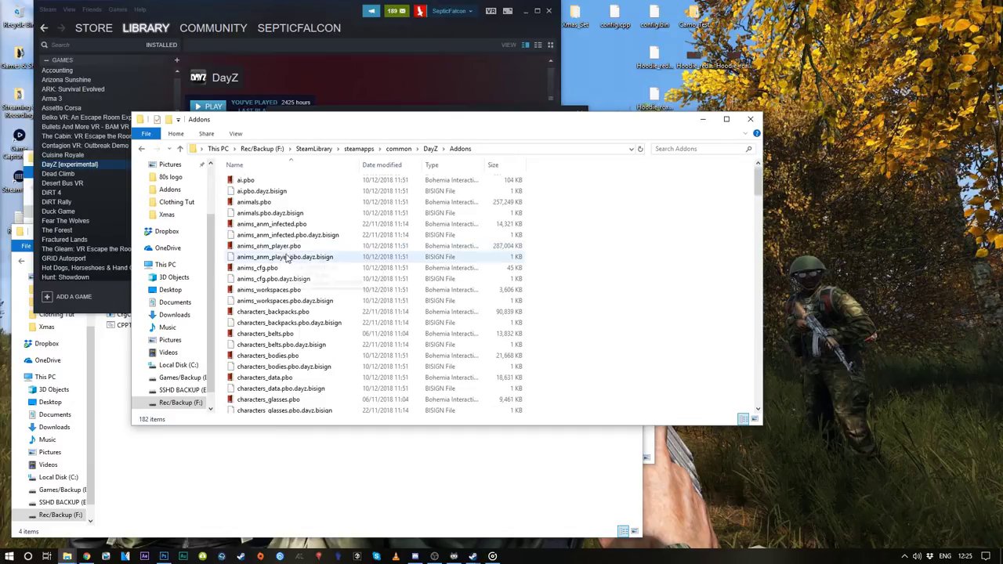
{"action": "scroll", "coordinate": [290, 262], "scroll_direction": "down", "scroll_amount": 11}
{"action": "scroll", "coordinate": [281, 269], "scroll_direction": "up", "scroll_amount": 5}
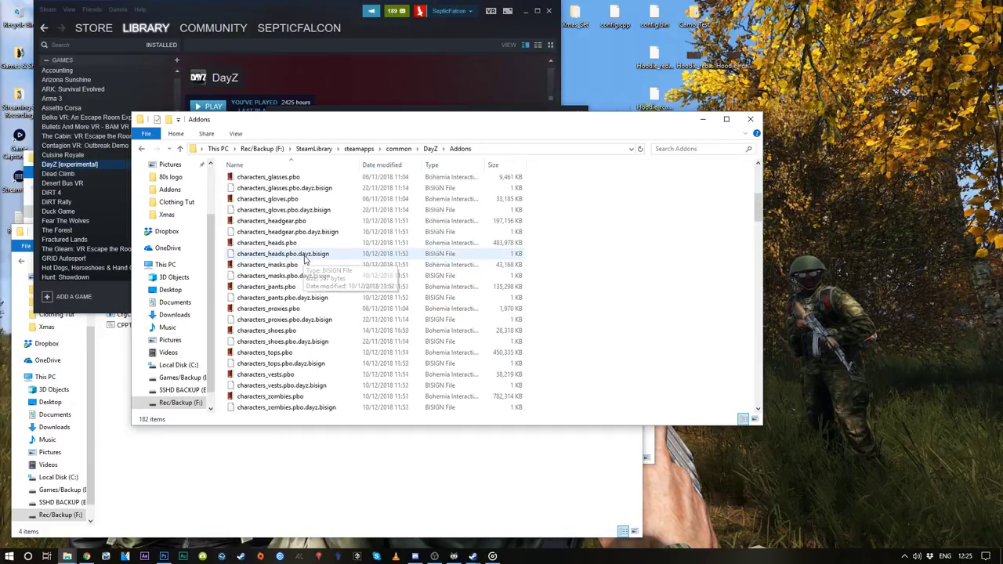
{"action": "left_click", "coordinate": [265, 351]}
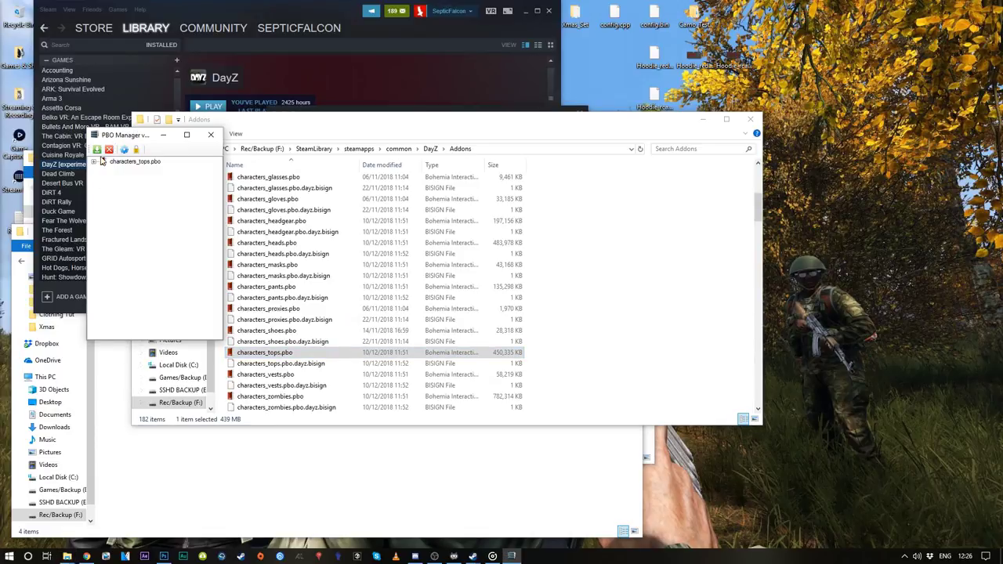
{"action": "left_click", "coordinate": [94, 162]}
{"action": "scroll", "coordinate": [141, 196], "scroll_direction": "down", "scroll_amount": 5}
{"action": "left_click", "coordinate": [135, 304]}
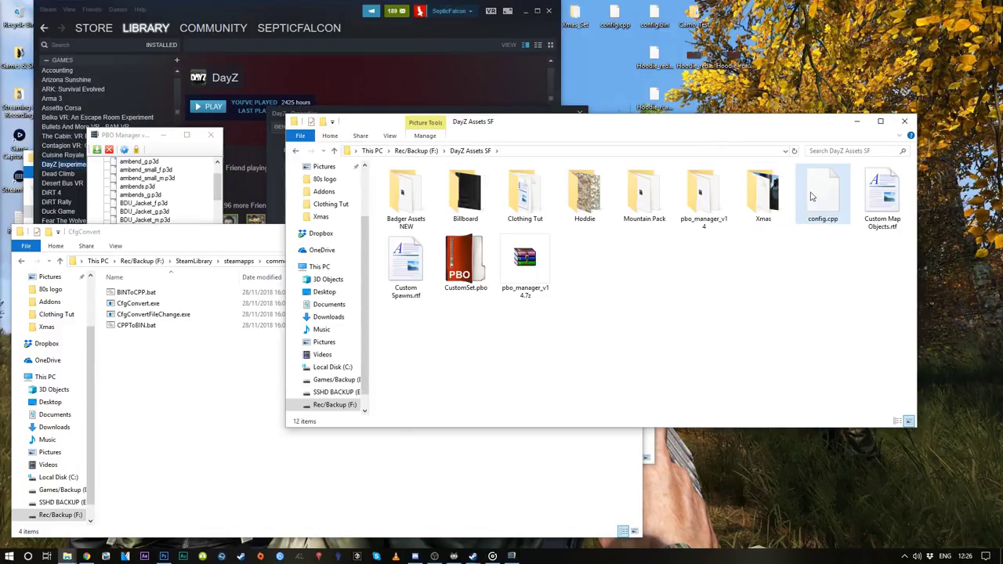
Locate the BINToCPP.bat converter in the CfgConvert folder and return to config.bin in PBO Manager.
{"action": "left_click", "coordinate": [138, 377]}
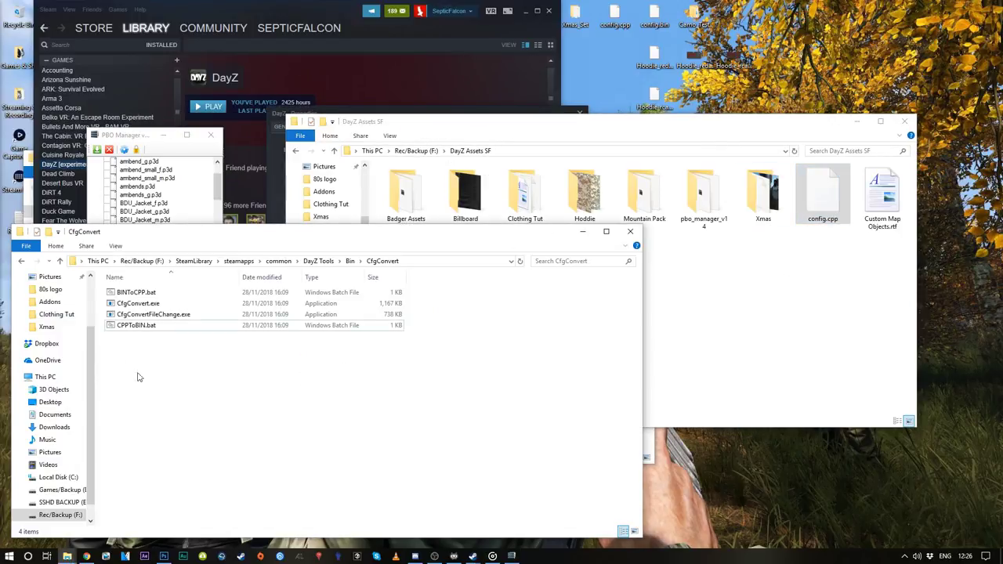
{"action": "left_click", "coordinate": [139, 296]}
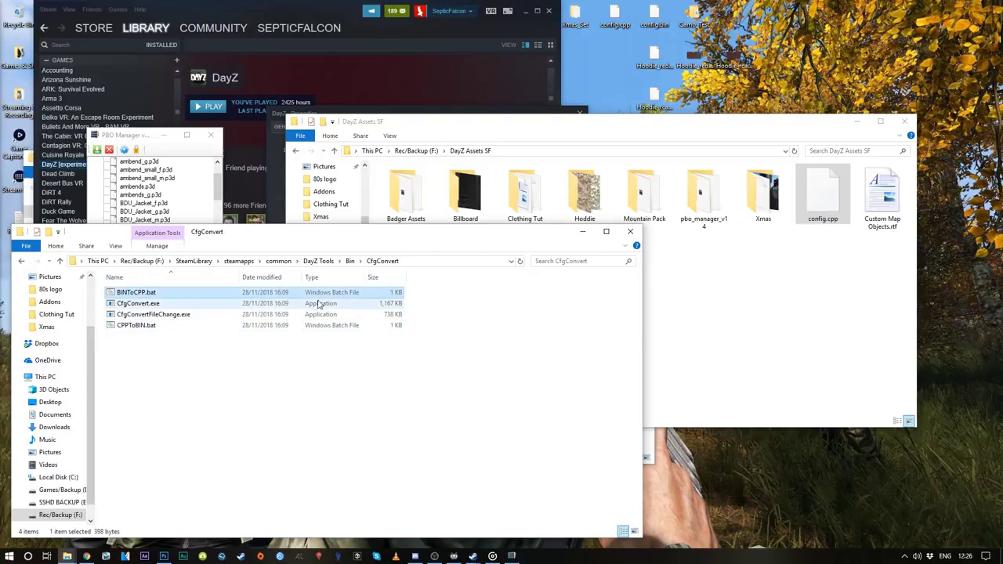
{"action": "left_click", "coordinate": [141, 135]}
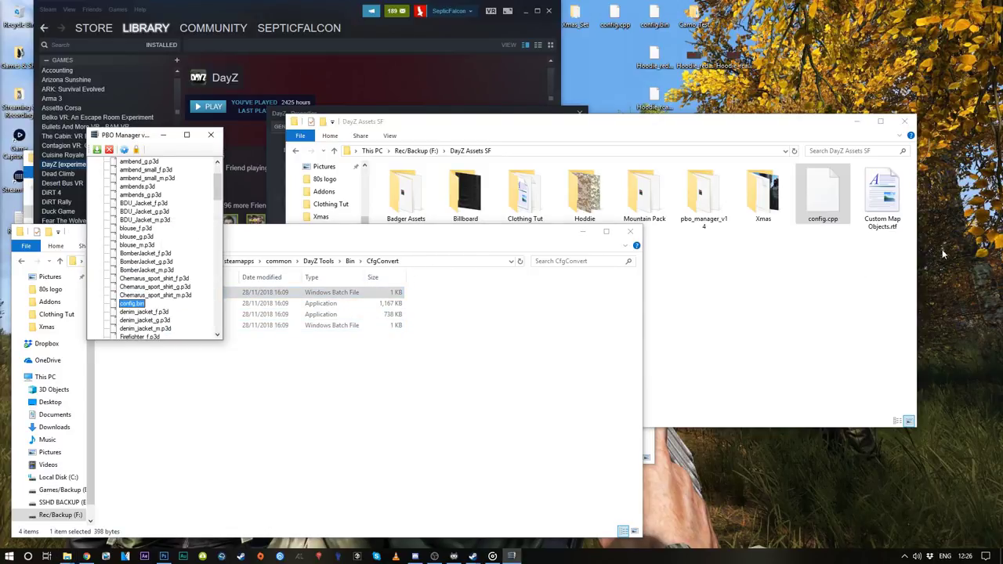
Open config.cpp from the DayZ Assets SF folder in Notepad++, examine its backpack, hoodie, cap and bear classes, and close the file.
{"action": "right_click", "coordinate": [815, 206]}
{"action": "left_click", "coordinate": [856, 280]}
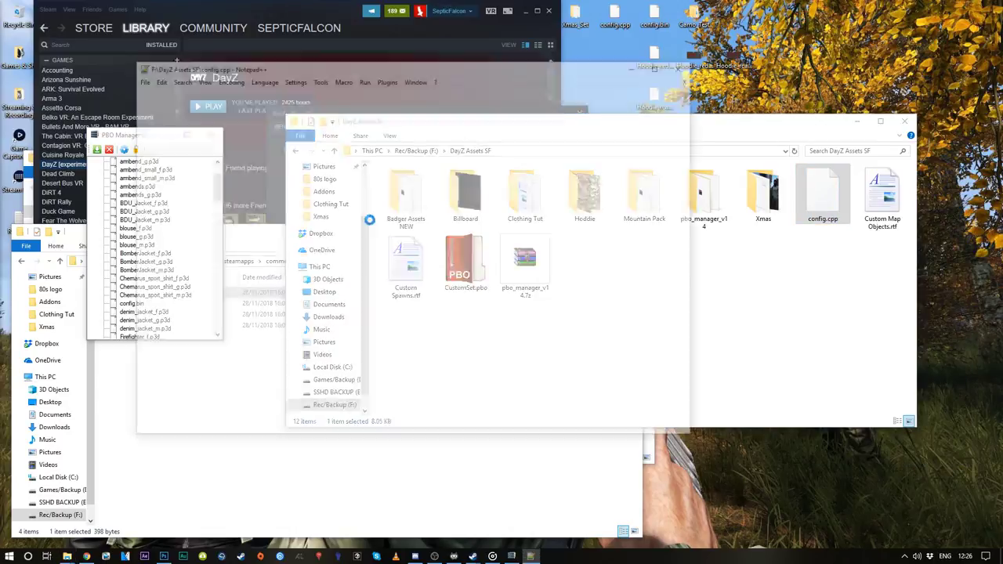
{"action": "scroll", "coordinate": [686, 160], "scroll_direction": "down", "scroll_amount": 3}
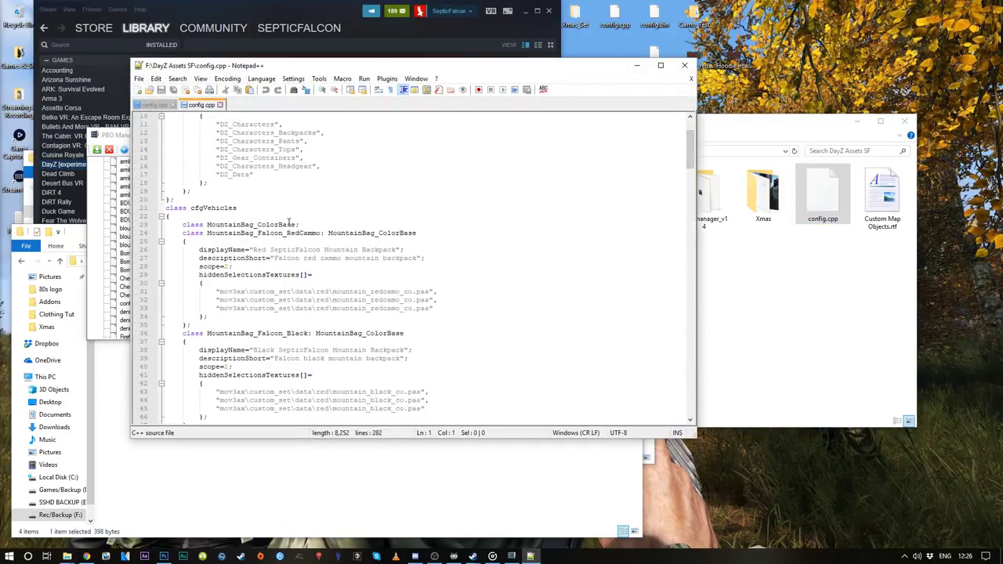
{"action": "scroll", "coordinate": [332, 255], "scroll_direction": "down", "scroll_amount": 12}
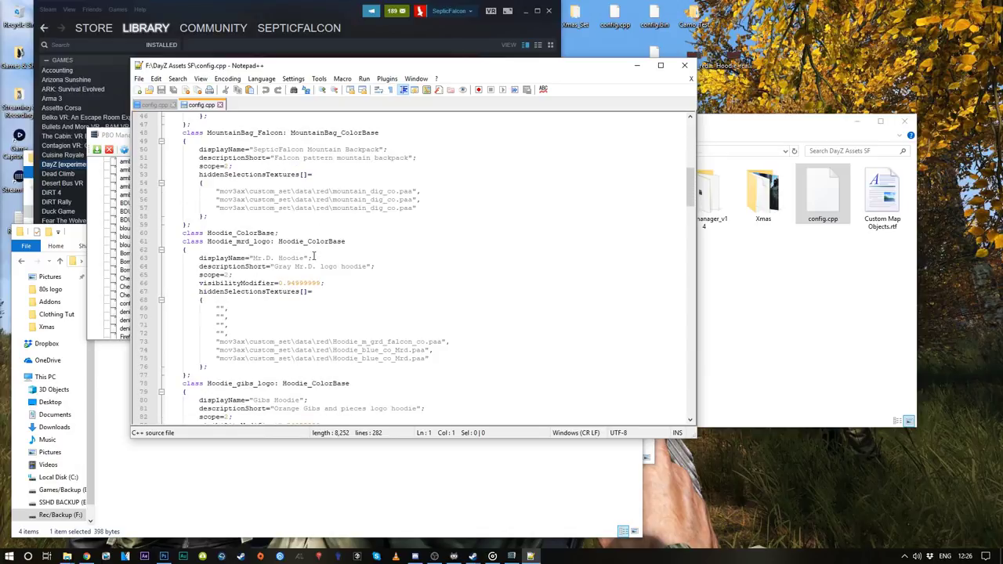
{"action": "scroll", "coordinate": [298, 259], "scroll_direction": "down", "scroll_amount": 20}
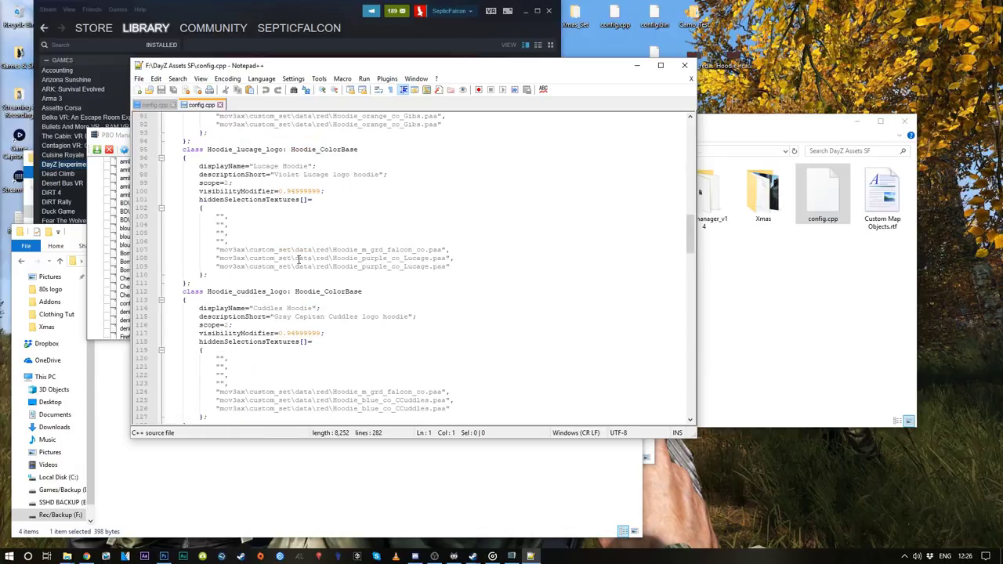
{"action": "scroll", "coordinate": [297, 259], "scroll_direction": "down", "scroll_amount": 5}
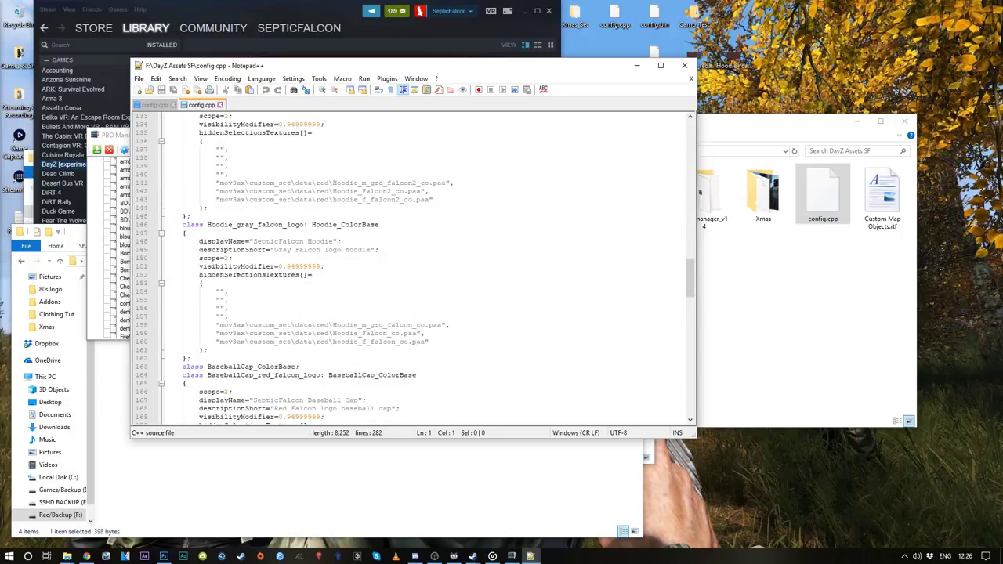
{"action": "scroll", "coordinate": [237, 270], "scroll_direction": "down", "scroll_amount": 9}
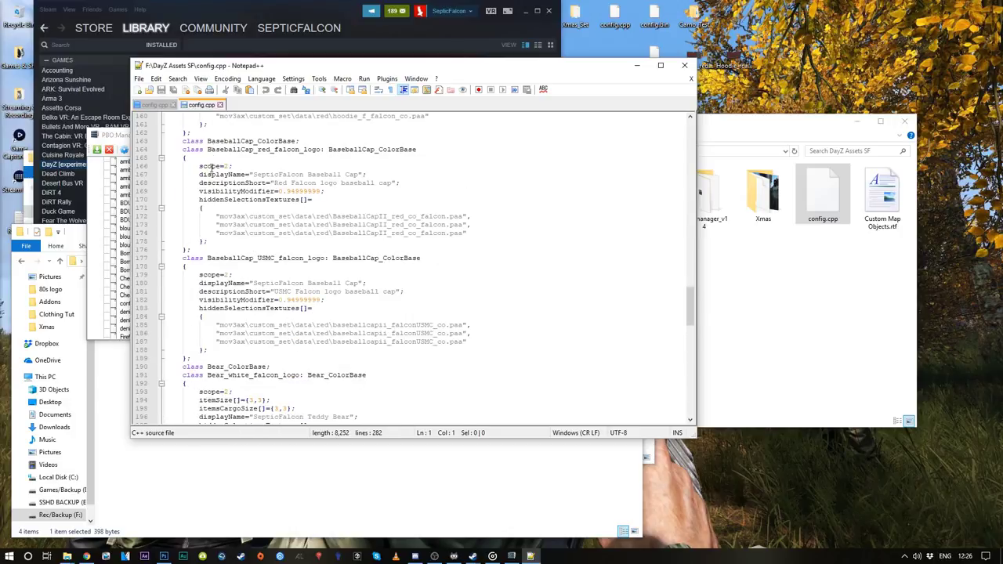
{"action": "scroll", "coordinate": [284, 206], "scroll_direction": "down", "scroll_amount": 3}
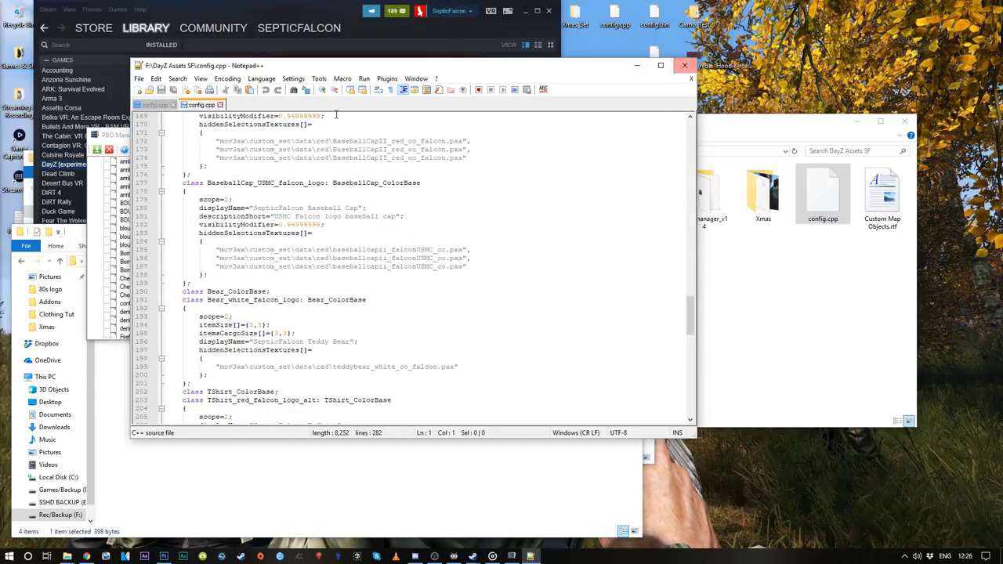
{"action": "left_click", "coordinate": [221, 105]}
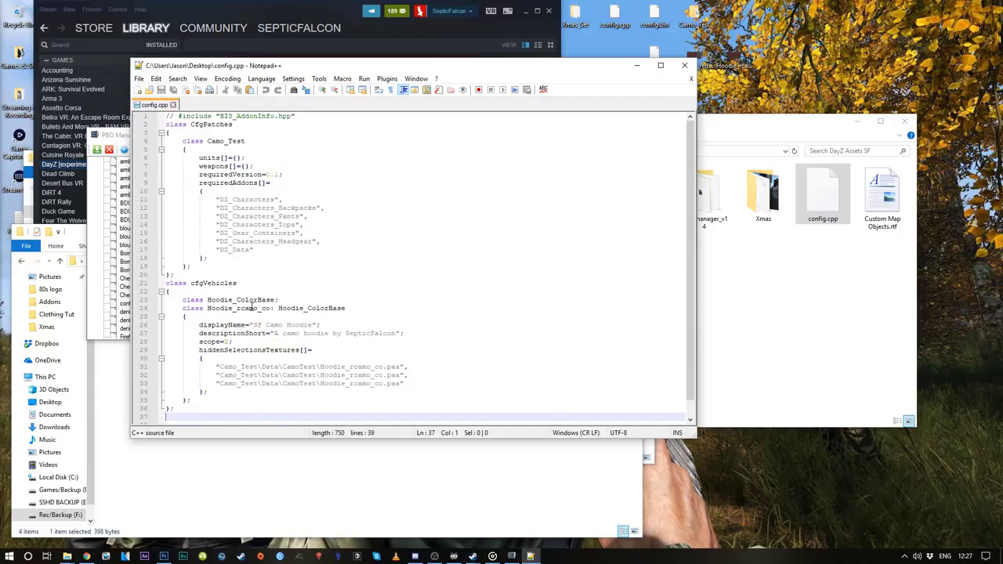
Examine the Hoodie_ColorBase base class name in the camo hoodie's config.cpp.
{"action": "left_click_drag", "start_coordinate": [185, 300], "coordinate": [205, 299]}
{"action": "left_click", "coordinate": [295, 300]}
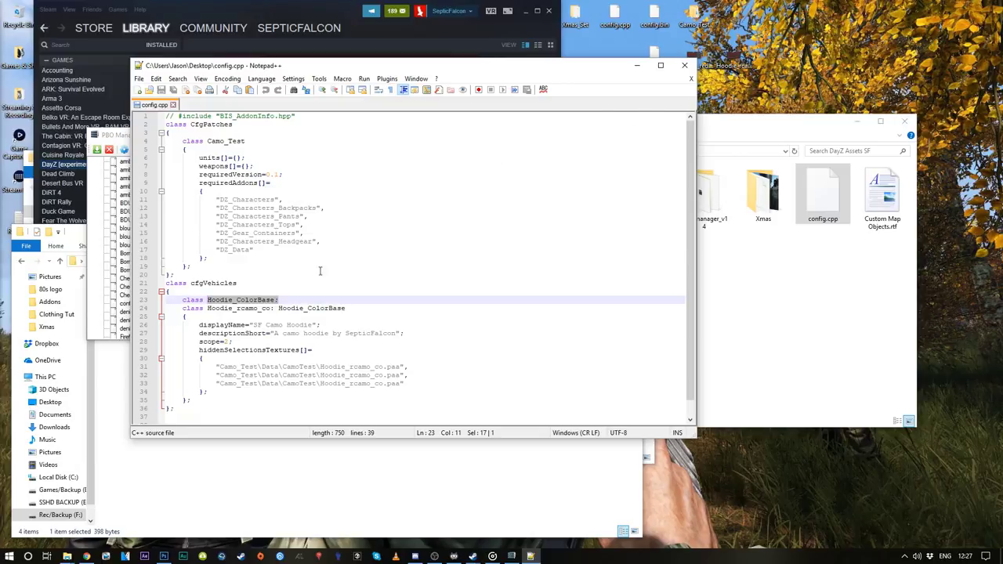
{"action": "left_click", "coordinate": [279, 299]}
{"action": "left_click_drag", "start_coordinate": [278, 299], "coordinate": [205, 299]}
{"action": "left_click", "coordinate": [261, 299]}
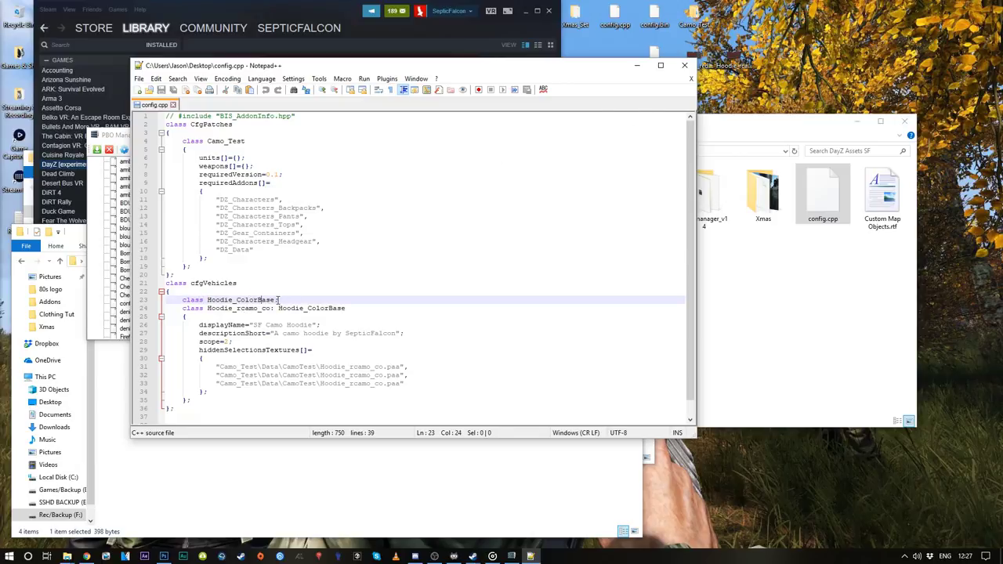
{"action": "left_click_drag", "start_coordinate": [279, 299], "coordinate": [210, 301]}
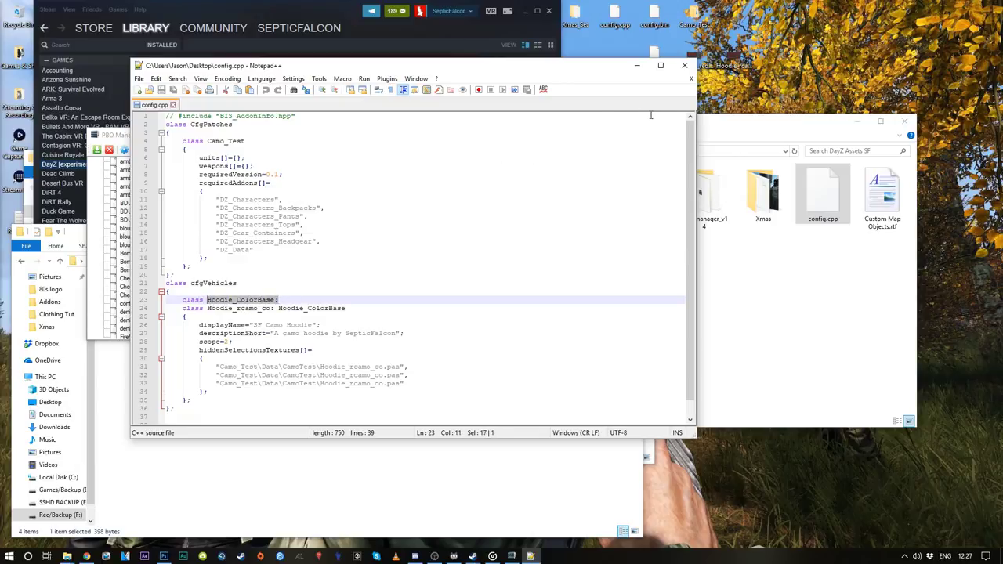
{"action": "scroll", "coordinate": [492, 278], "scroll_direction": "down", "scroll_amount": 1}
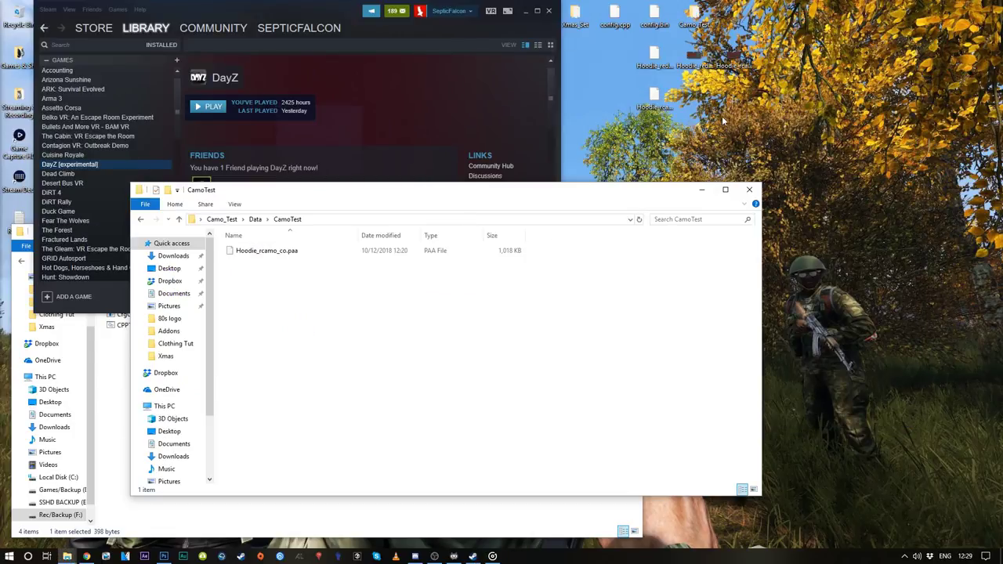
Copy the Hoodie_rcamo_co_ image from the desktop into the CamoTest folder and return to the Data folder.
{"action": "right_click", "coordinate": [739, 73]}
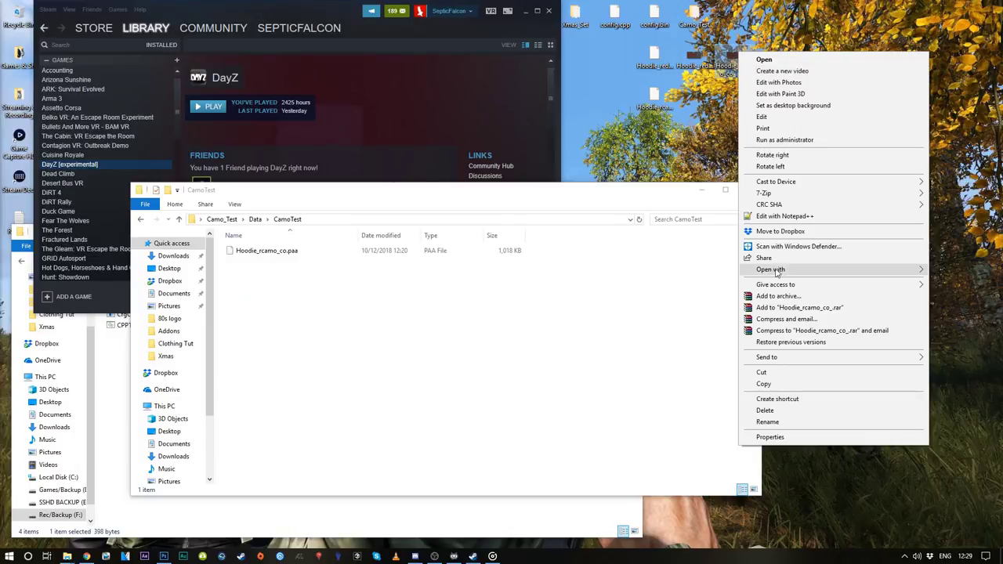
{"action": "left_click_drag", "start_coordinate": [739, 73], "coordinate": [334, 359]}
{"action": "left_click", "coordinate": [368, 405]}
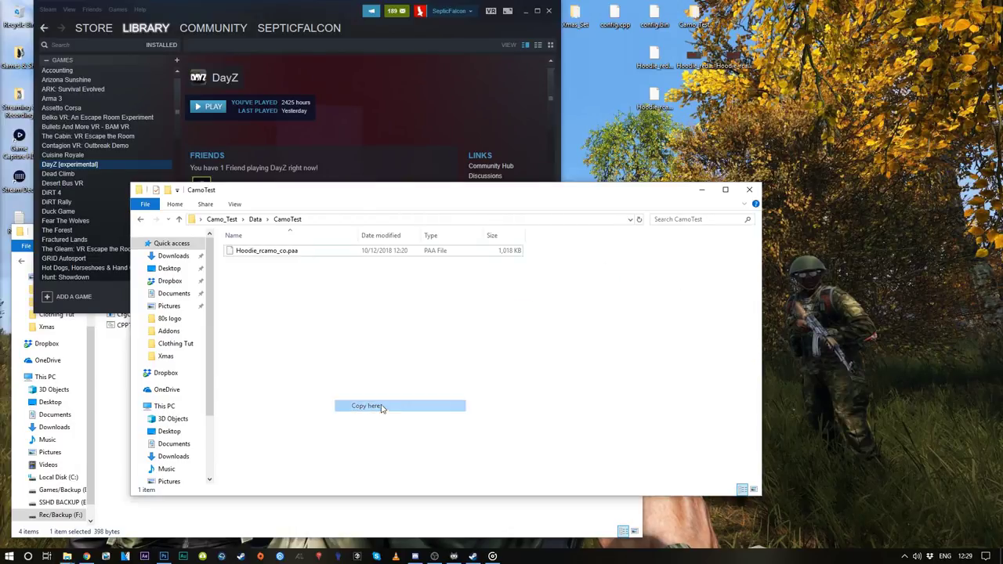
{"action": "left_click", "coordinate": [144, 221]}
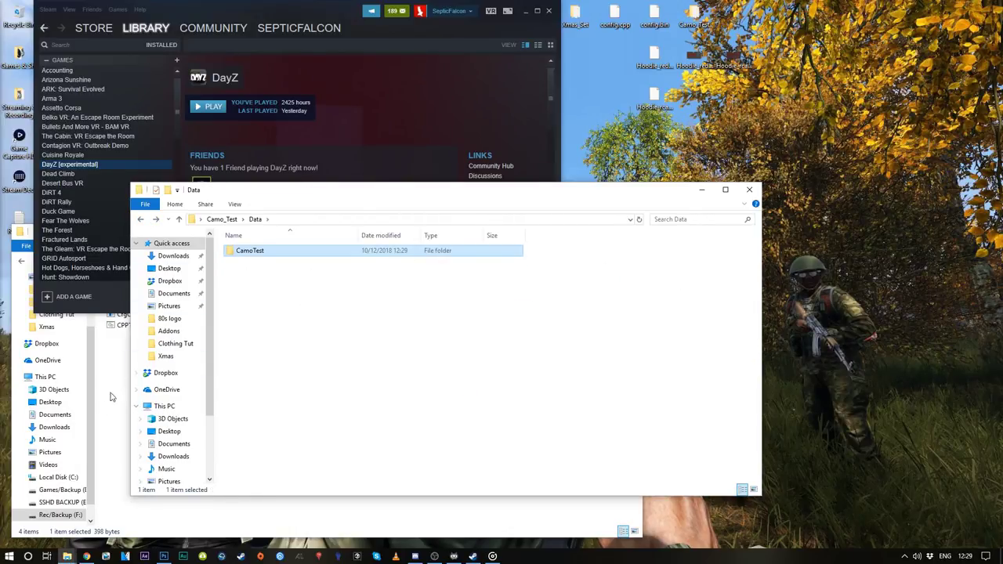
Launch AddonBuilder.exe from the AddonBuilder folder within the DayZ Tools Bin directory.
{"action": "left_click", "coordinate": [130, 372]}
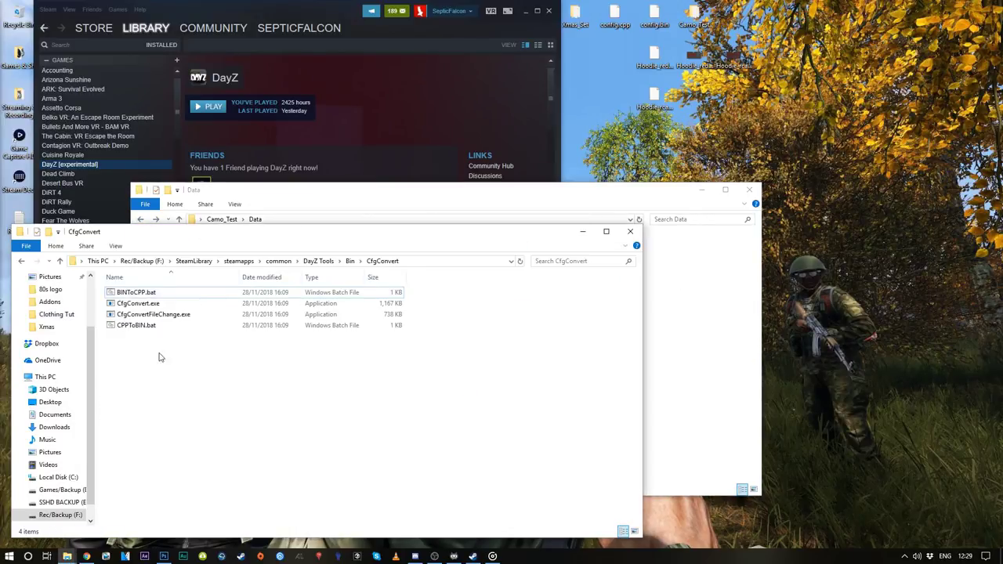
{"action": "left_click", "coordinate": [350, 261]}
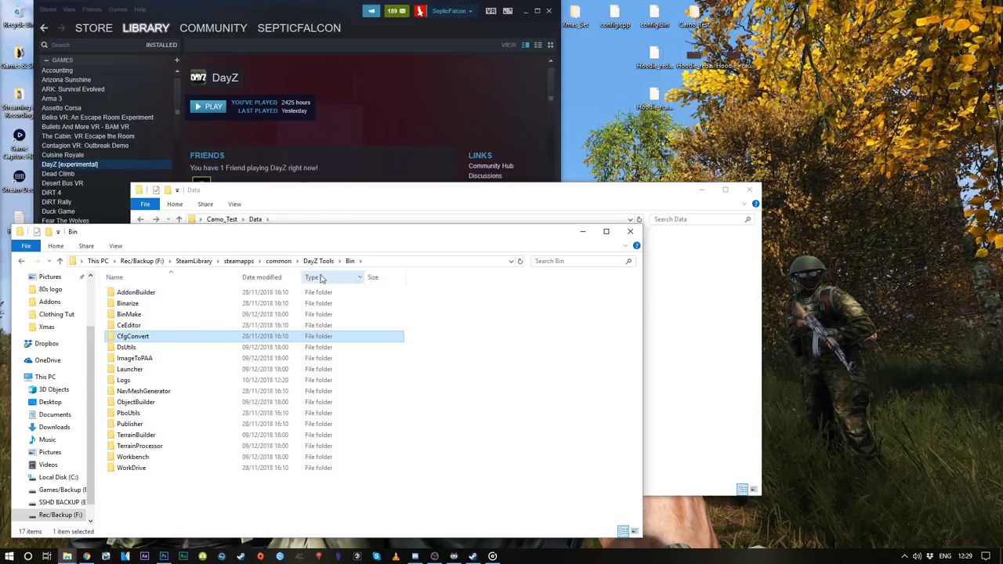
{"action": "double_click", "coordinate": [135, 293]}
{"action": "left_click", "coordinate": [134, 305]}
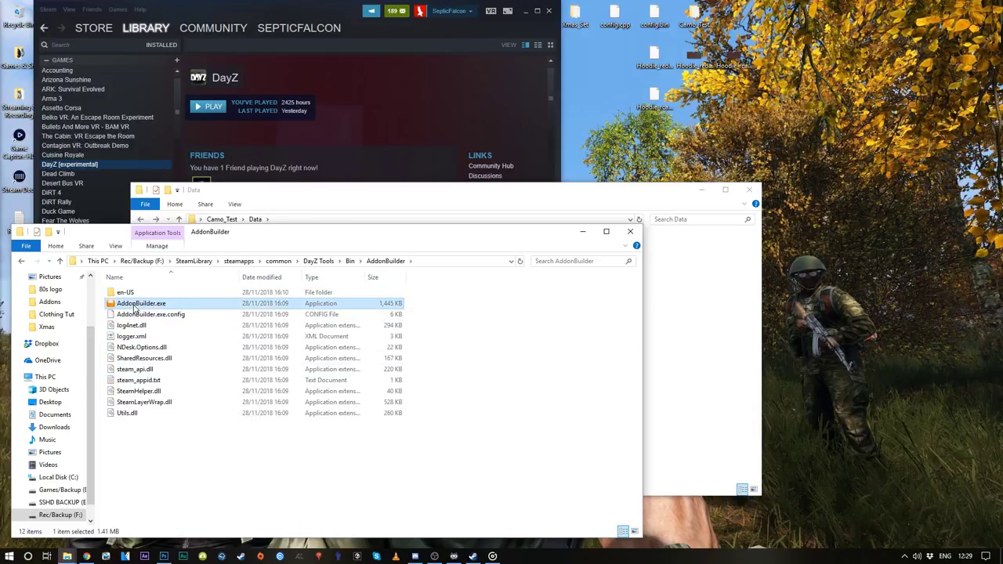
{"action": "double_click", "coordinate": [135, 305]}
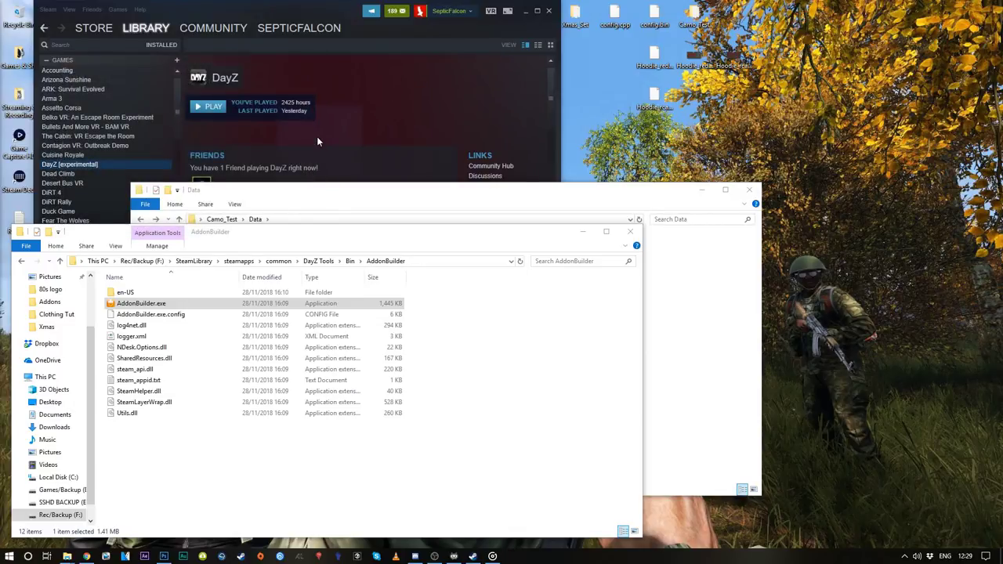
{"action": "left_click_drag", "start_coordinate": [290, 144], "coordinate": [269, 150]}
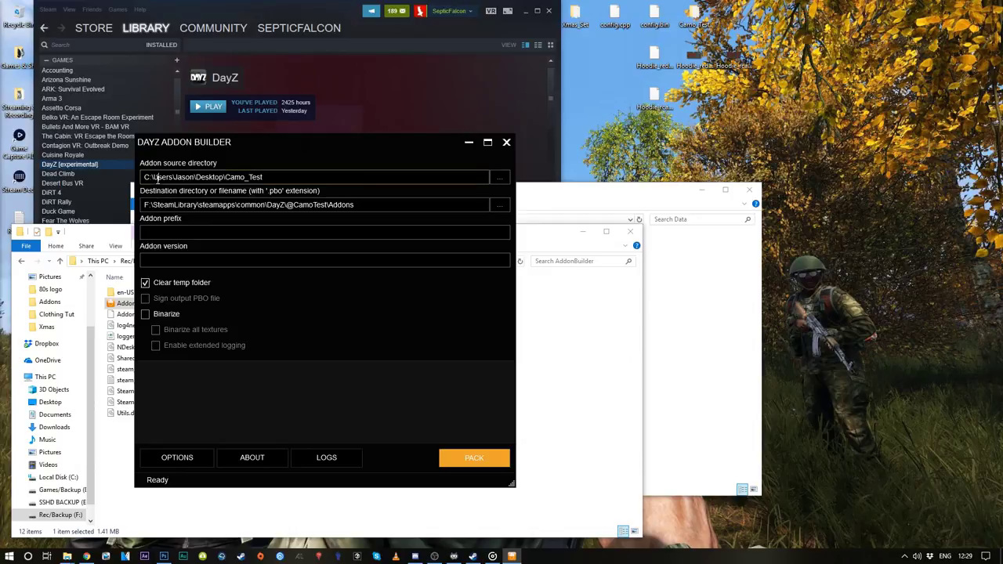
{"action": "left_click_drag", "start_coordinate": [228, 177], "coordinate": [268, 177]}
{"action": "left_click_drag", "start_coordinate": [160, 204], "coordinate": [364, 205]}
{"action": "left_click", "coordinate": [364, 205]}
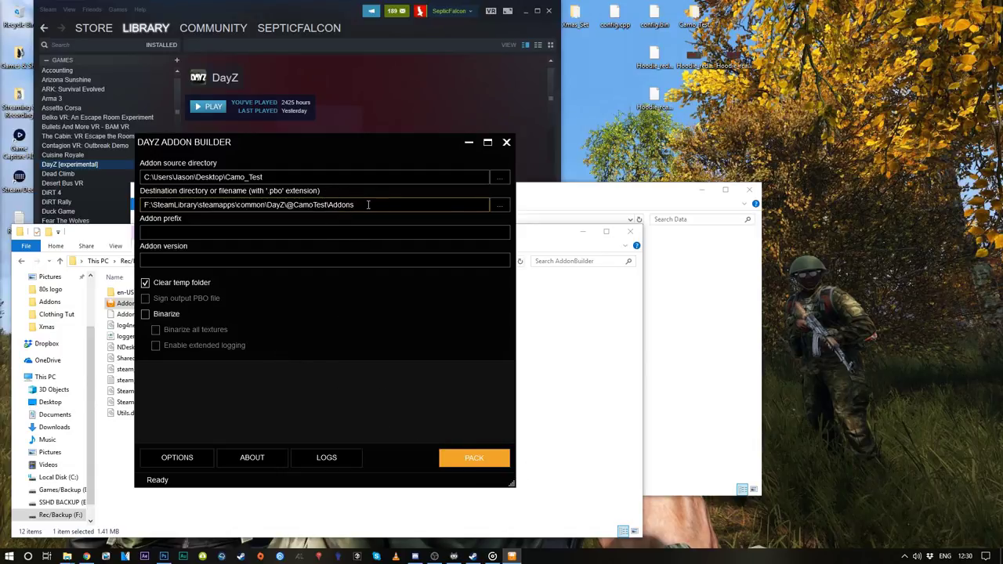
{"action": "left_click_drag", "start_coordinate": [367, 205], "coordinate": [148, 203]}
{"action": "left_click", "coordinate": [305, 178]}
{"action": "left_click", "coordinate": [473, 457]}
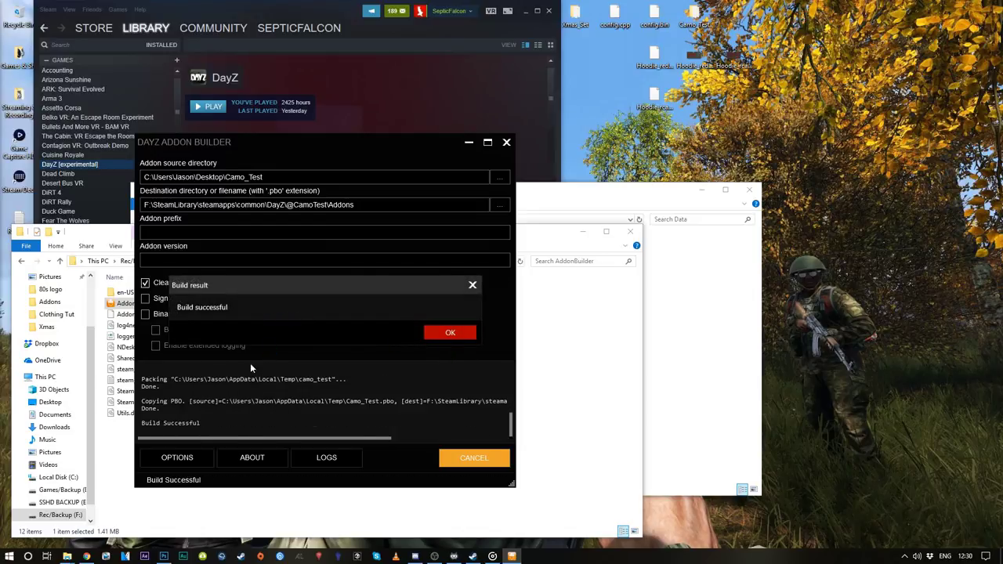
{"action": "left_click", "coordinate": [449, 333]}
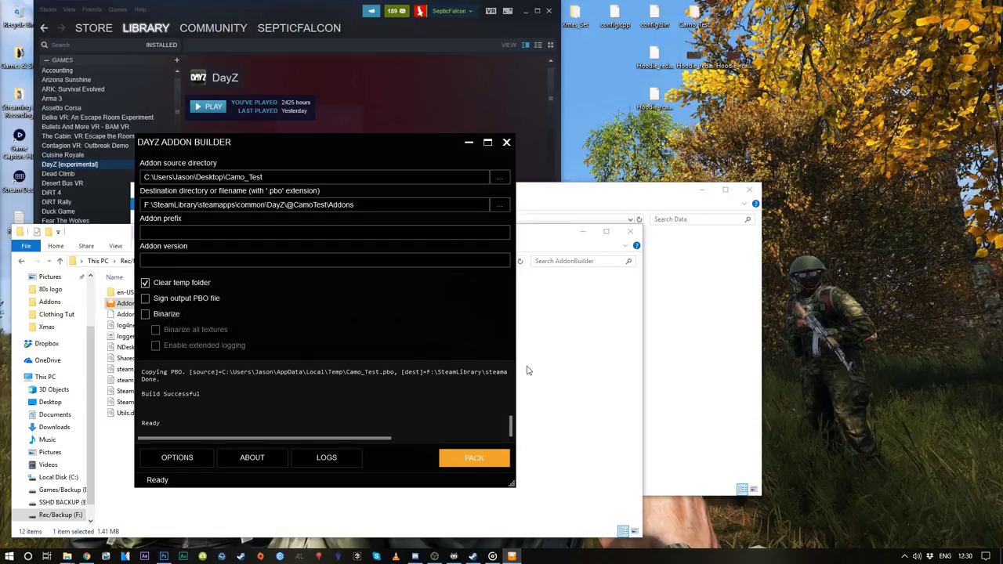
{"action": "left_click", "coordinate": [506, 143]}
{"action": "left_click", "coordinate": [726, 405]}
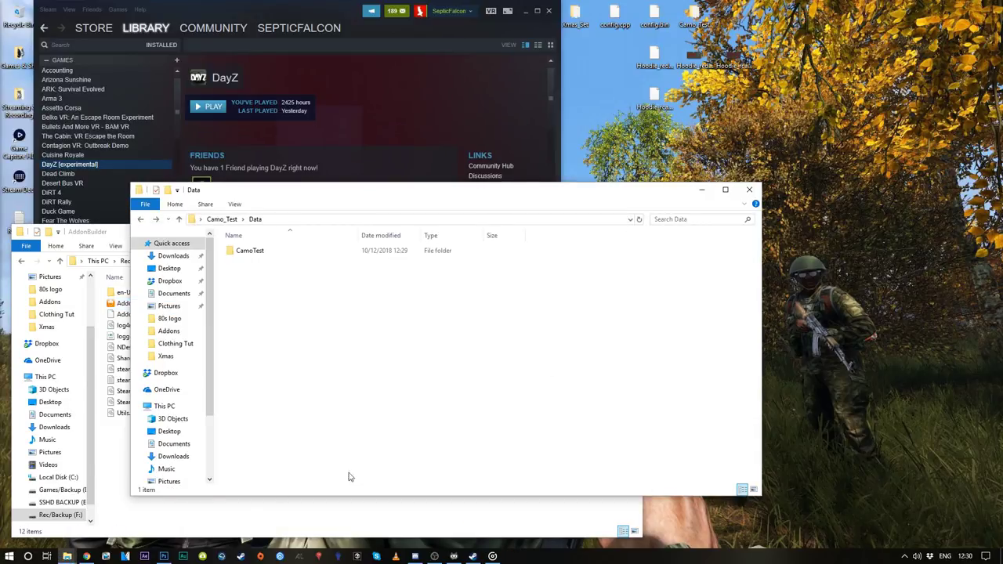
{"action": "left_click", "coordinate": [245, 520]}
{"action": "left_click", "coordinate": [280, 263]}
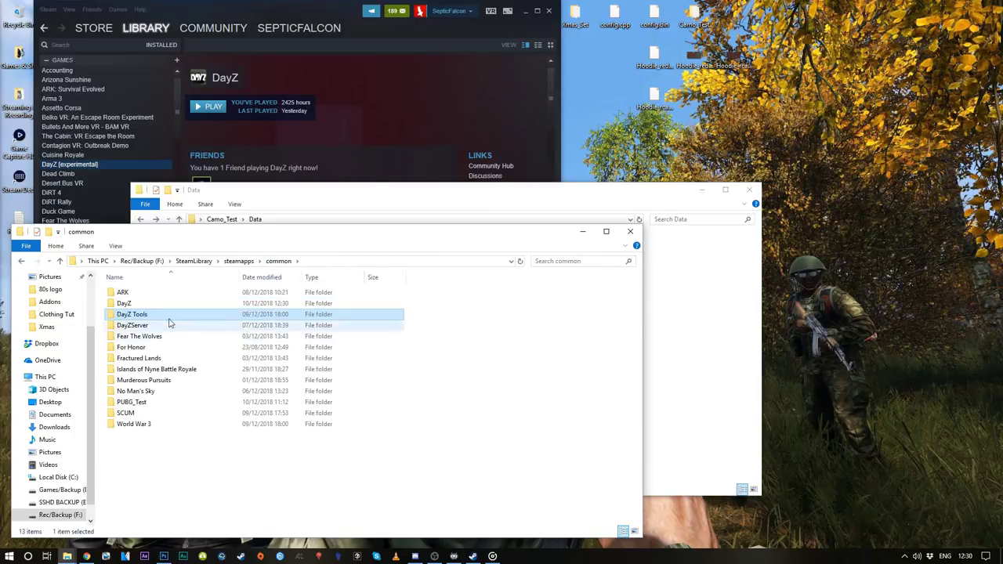
{"action": "double_click", "coordinate": [149, 303]}
{"action": "left_click", "coordinate": [149, 326]}
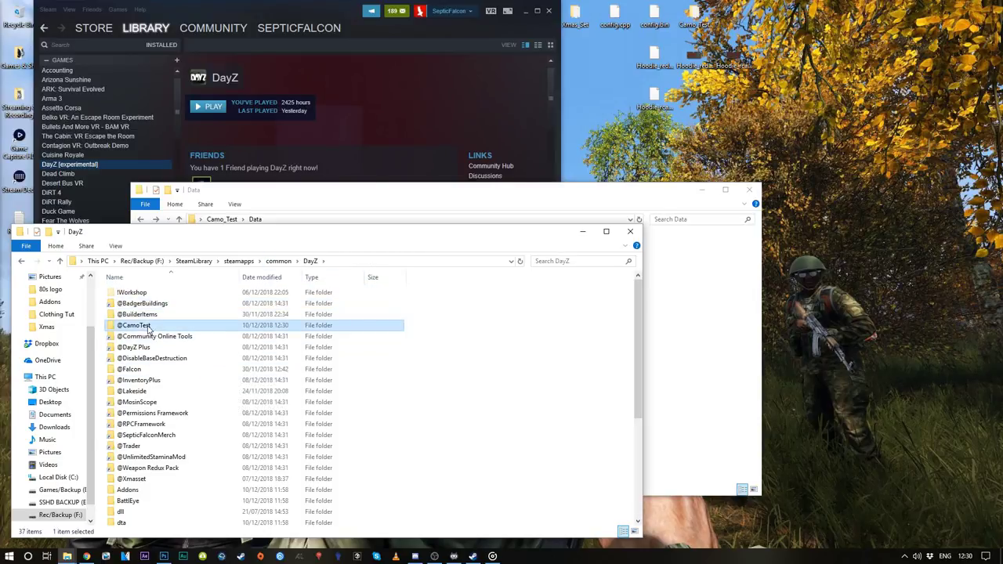
{"action": "double_click", "coordinate": [137, 326]}
{"action": "left_click", "coordinate": [127, 293]}
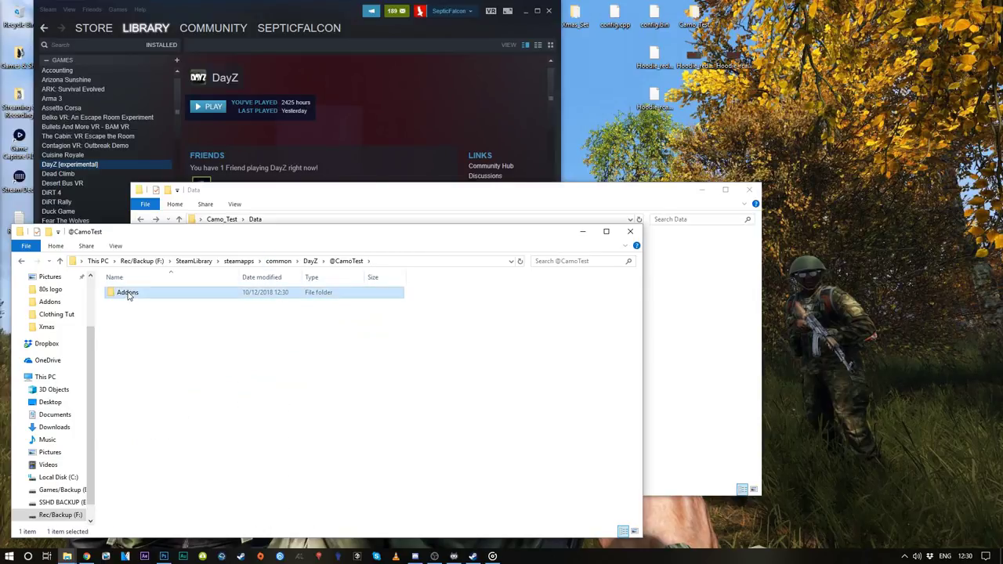
{"action": "double_click", "coordinate": [127, 293]}
{"action": "left_click", "coordinate": [143, 295]}
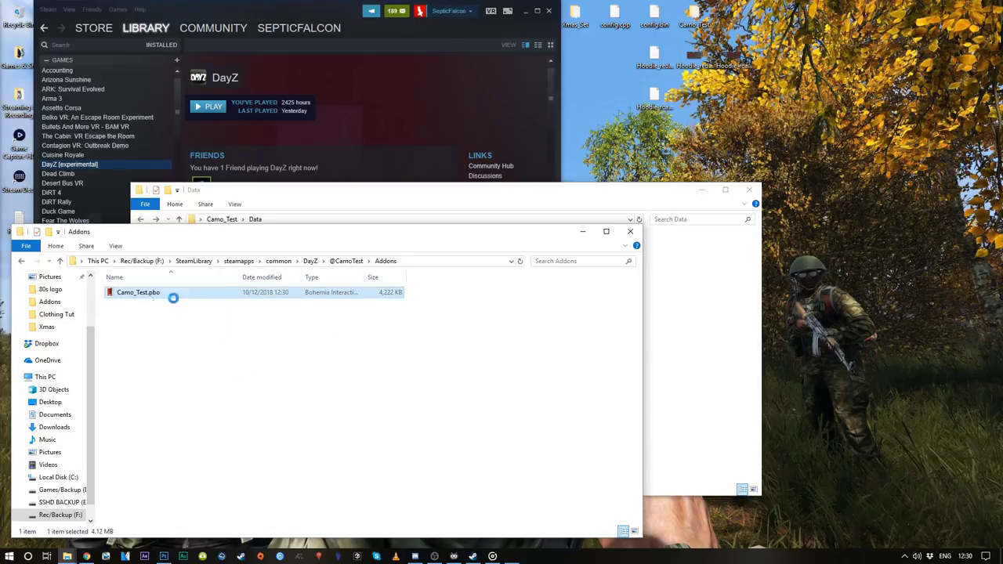
Examine the contents of Camo_Test.pbo, including the CamoTest hoodie textures, config.bin, config.cpp and texHeaders.bin.
{"action": "left_click", "coordinate": [105, 171]}
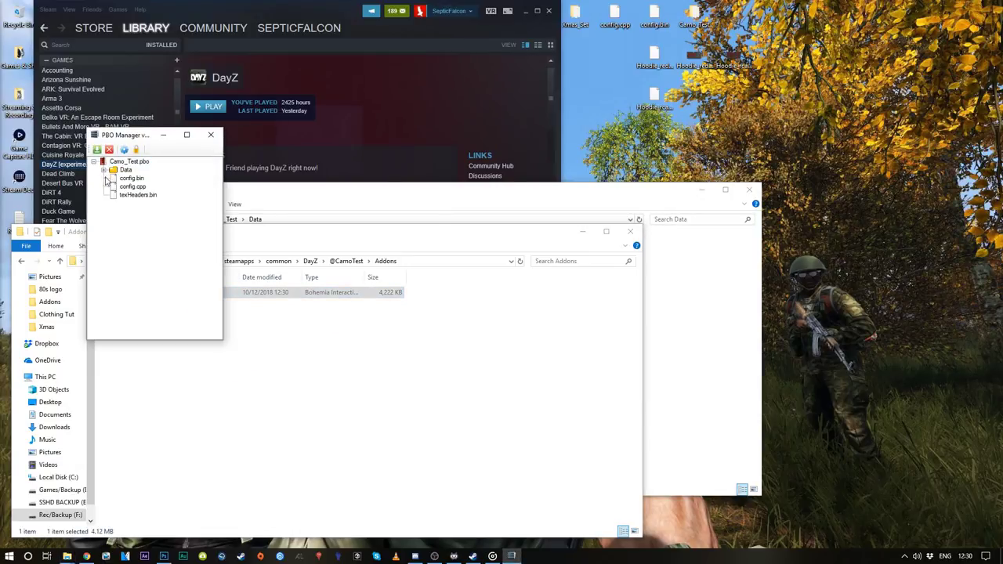
{"action": "left_click", "coordinate": [103, 170]}
{"action": "left_click", "coordinate": [113, 179]}
{"action": "left_click", "coordinate": [160, 195]}
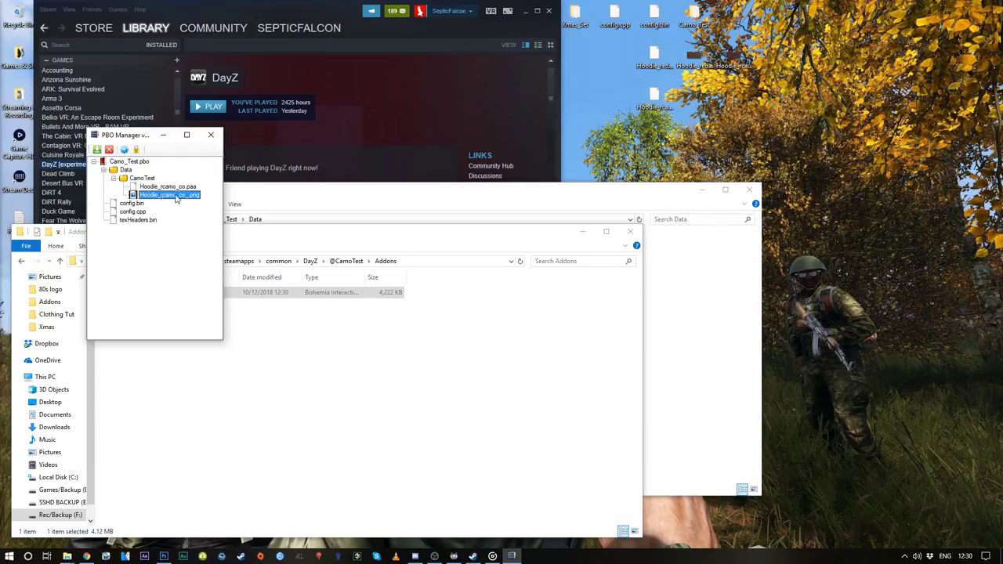
{"action": "left_click", "coordinate": [169, 187]}
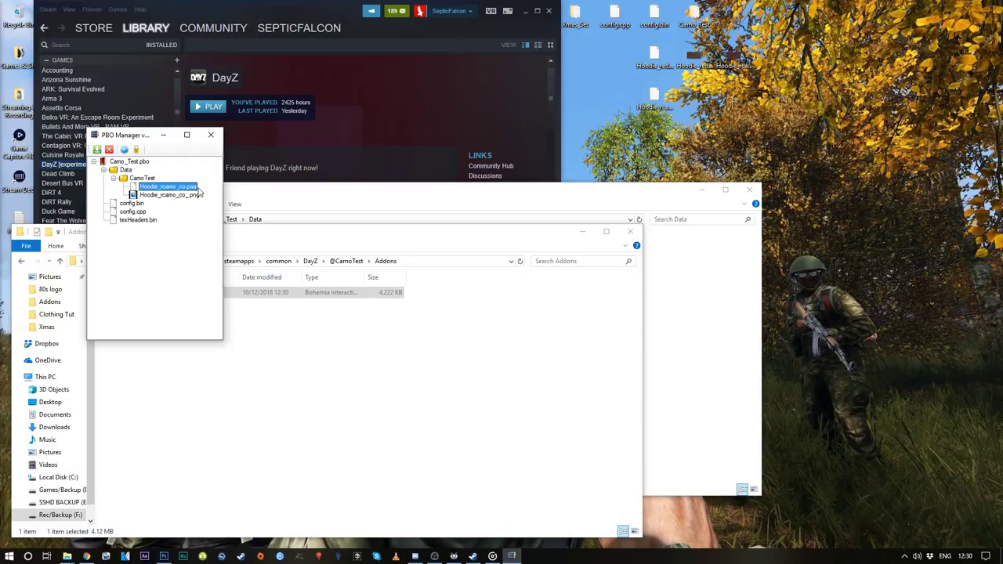
{"action": "left_click", "coordinate": [132, 203]}
{"action": "left_click", "coordinate": [132, 212]}
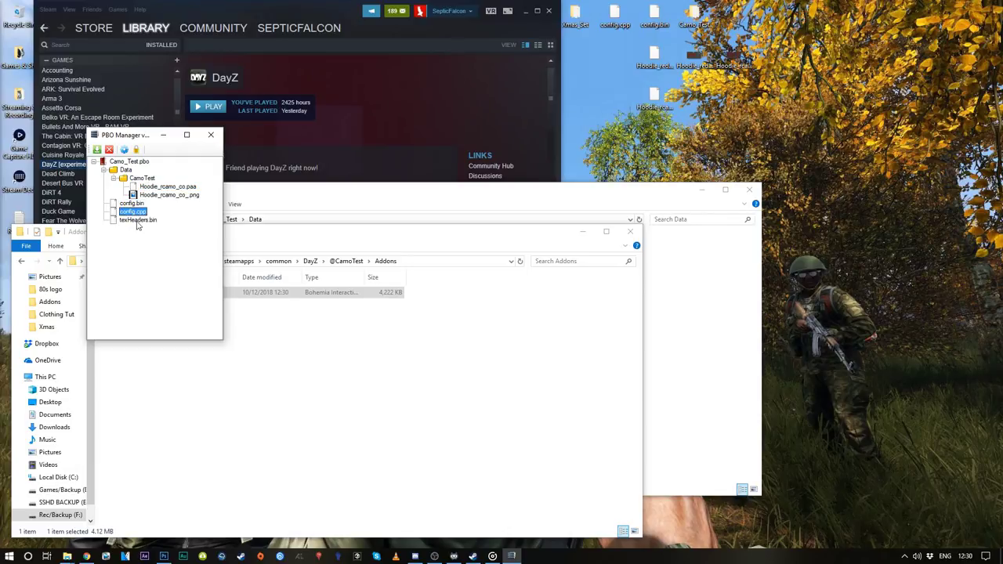
{"action": "left_click", "coordinate": [134, 221]}
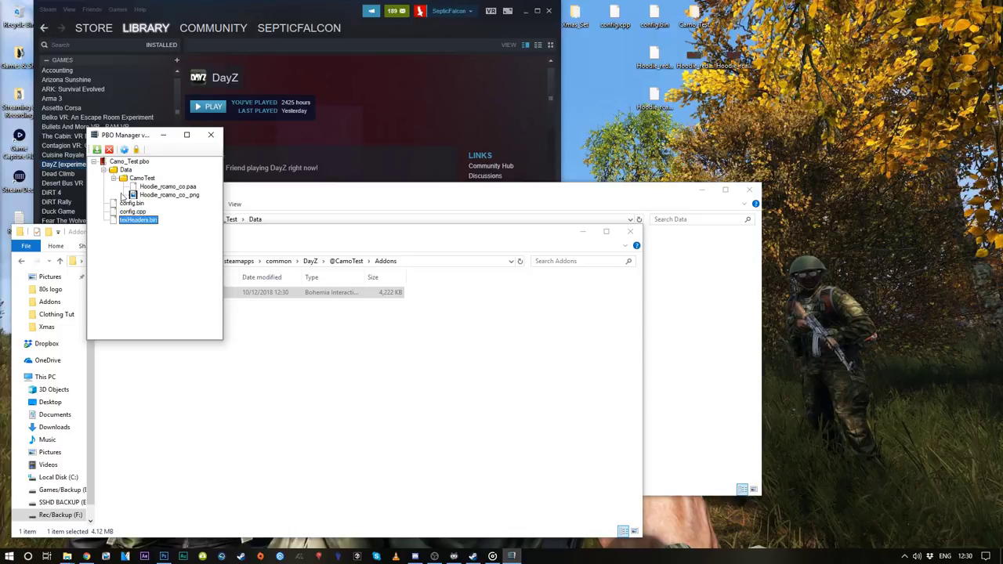
{"action": "left_click", "coordinate": [113, 178]}
{"action": "left_click", "coordinate": [104, 169]}
{"action": "left_click", "coordinate": [94, 161]}
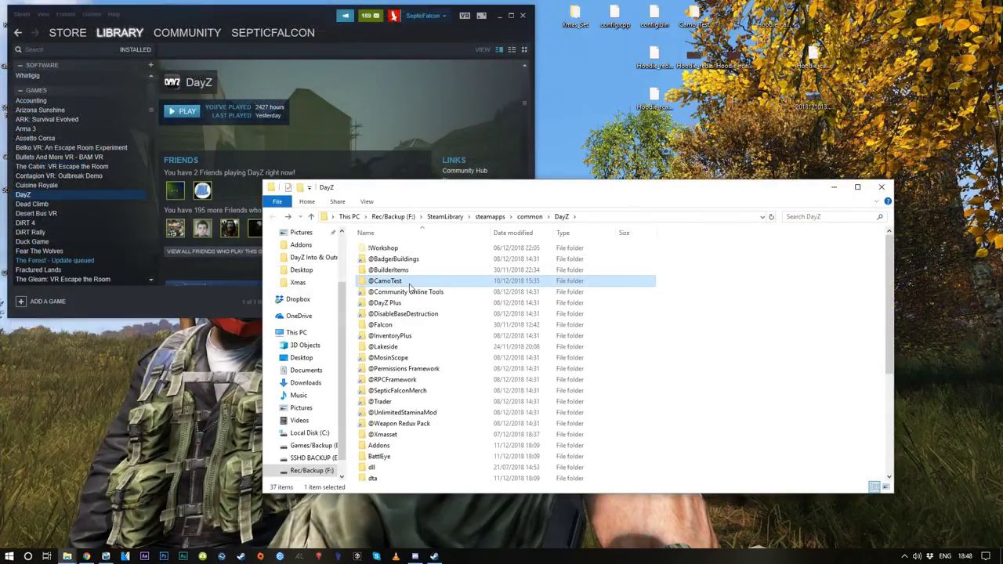
{"action": "left_click", "coordinate": [391, 280]}
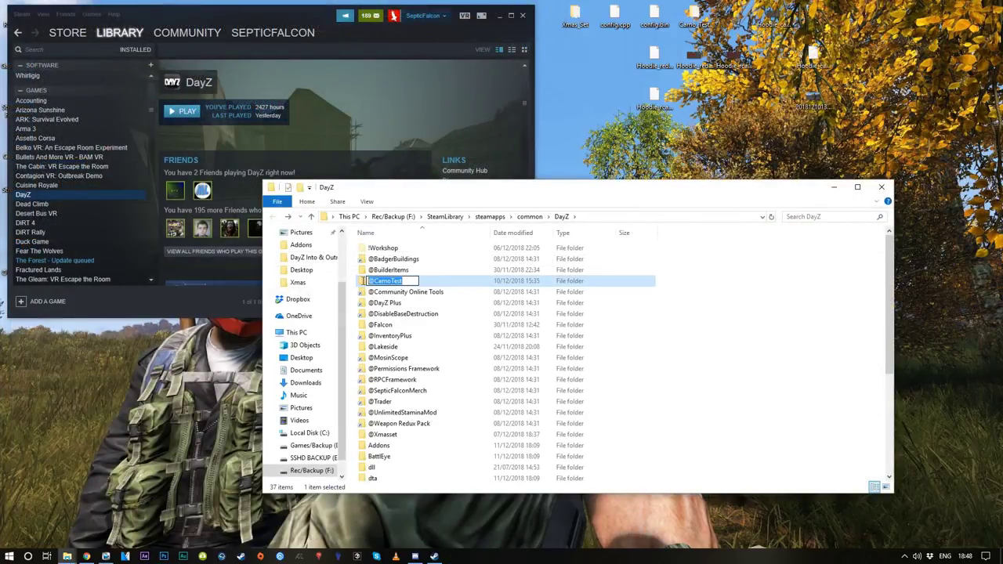
{"action": "scroll", "coordinate": [411, 294], "scroll_direction": "down", "scroll_amount": 3}
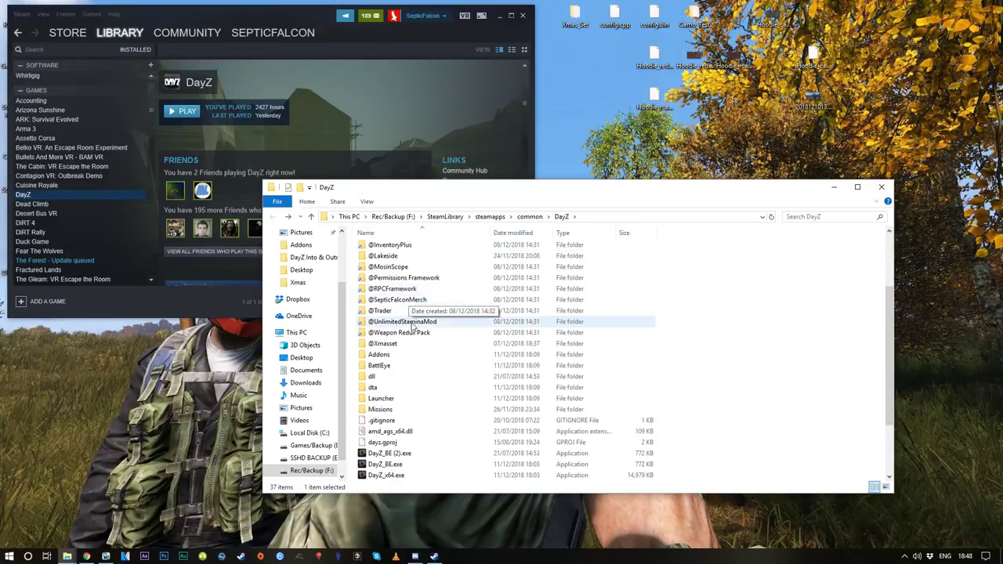
{"action": "left_click", "coordinate": [390, 410]}
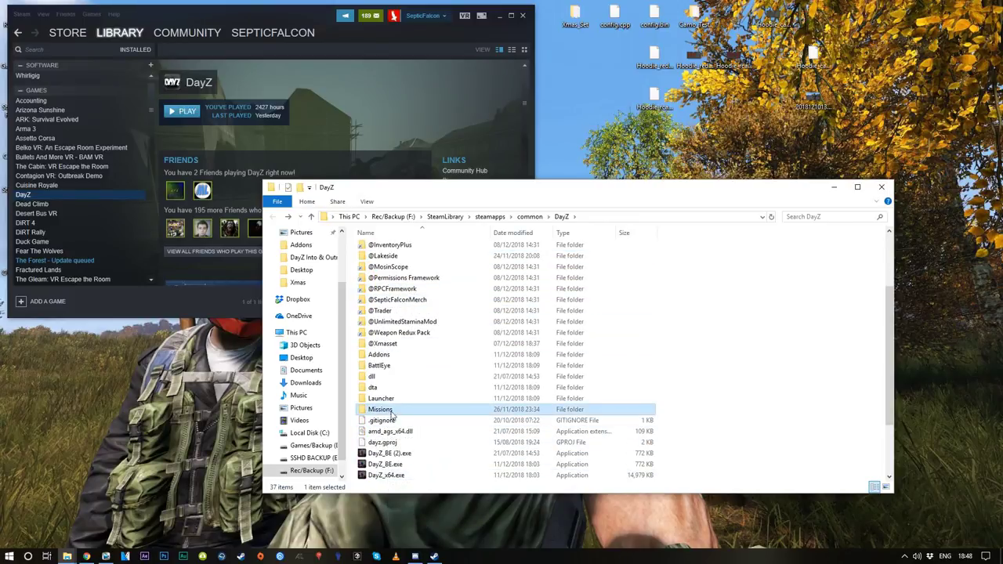
{"action": "double_click", "coordinate": [391, 412]}
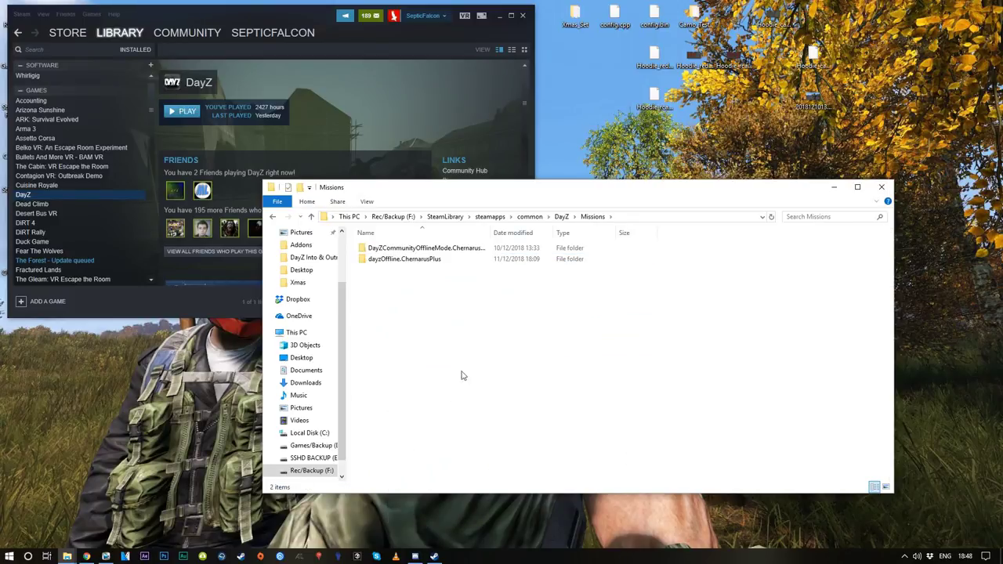
{"action": "double_click", "coordinate": [408, 249]}
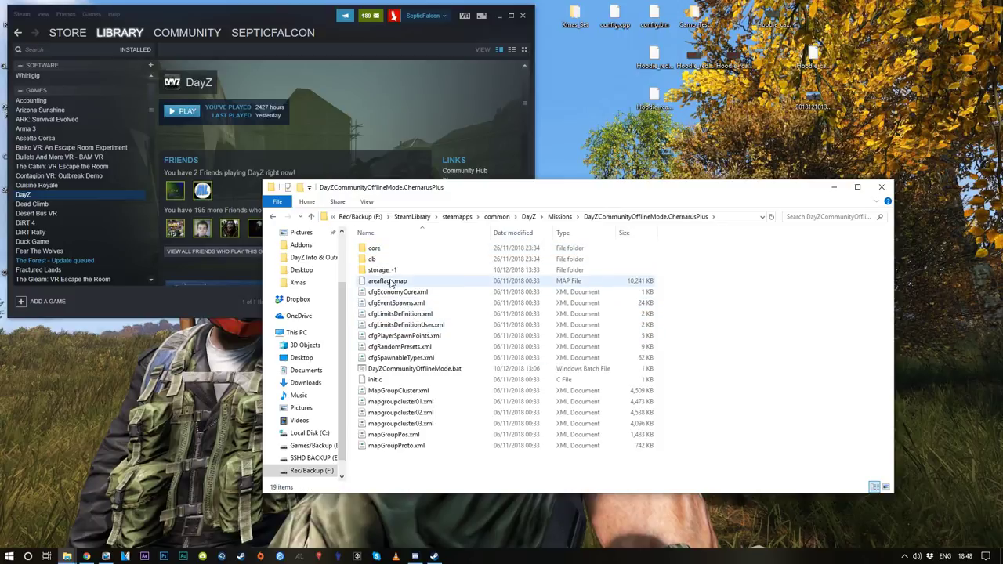
{"action": "left_click", "coordinate": [406, 372]}
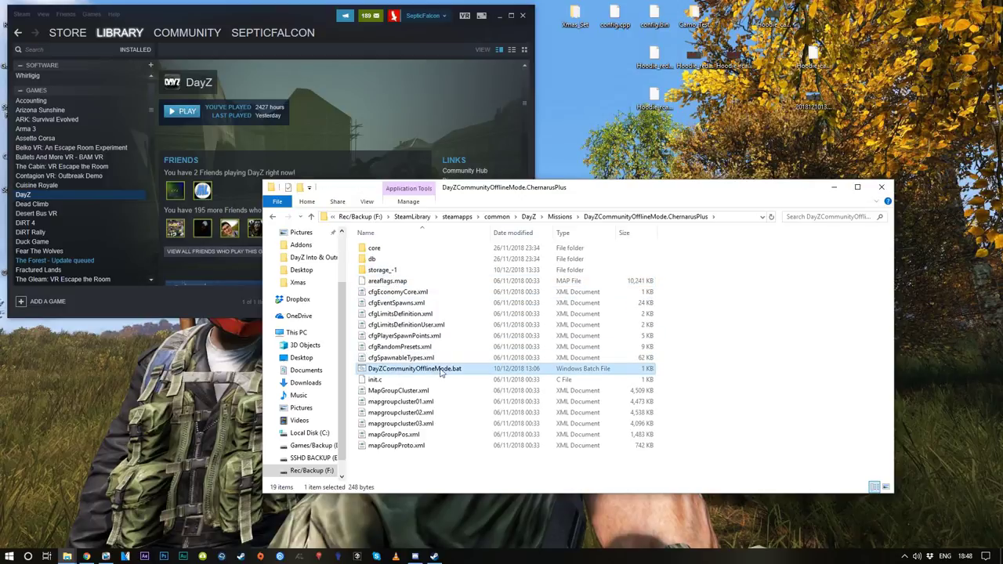
{"action": "right_click", "coordinate": [396, 373]}
{"action": "left_click", "coordinate": [443, 125]}
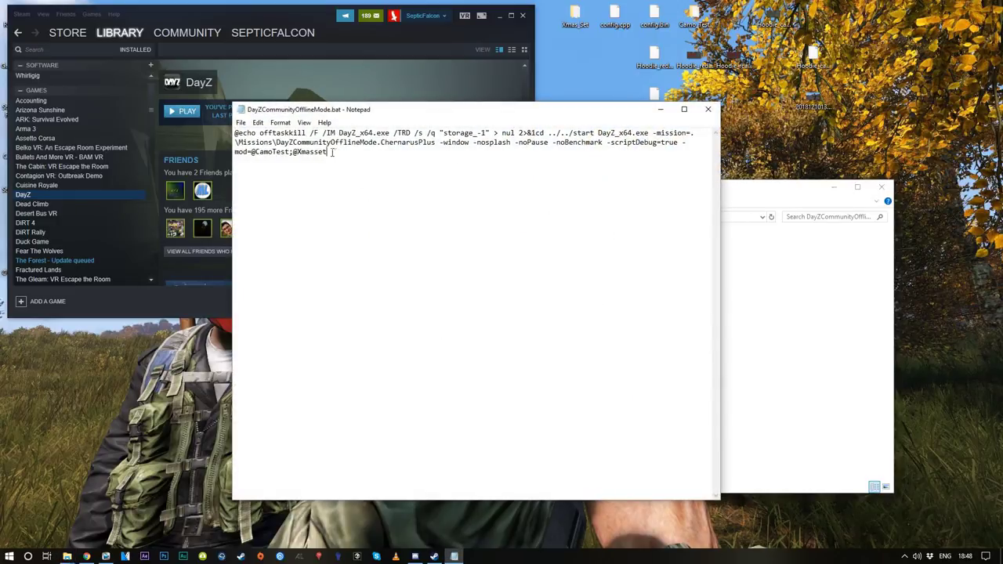
{"action": "left_click_drag", "start_coordinate": [330, 152], "coordinate": [295, 152]}
{"action": "left_click", "coordinate": [314, 153]}
{"action": "left_click_drag", "start_coordinate": [332, 152], "coordinate": [293, 152]}
{"action": "left_click", "coordinate": [279, 153]}
{"action": "left_click", "coordinate": [708, 109]}
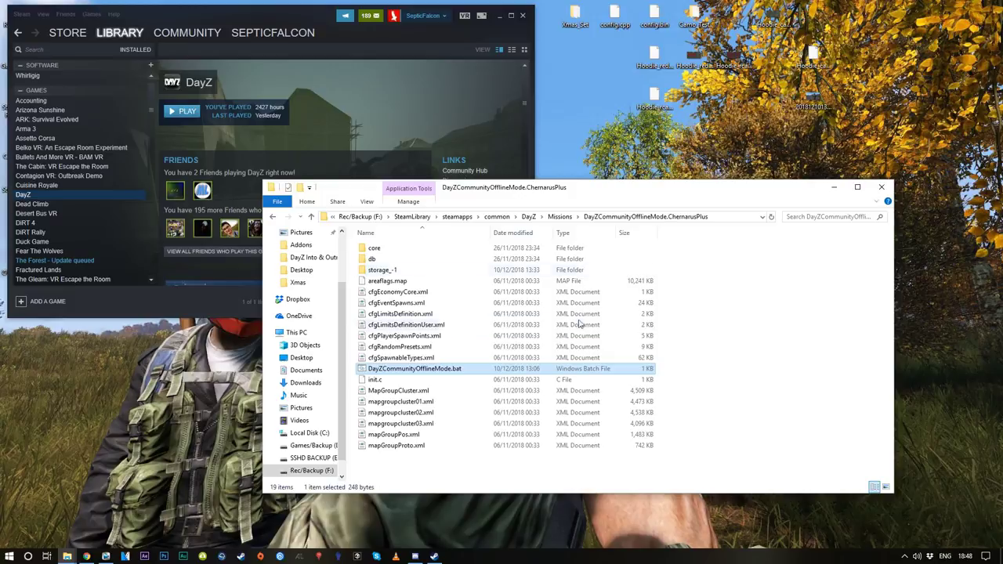
Launch DayZ offline with DayZCommunityOfflineMode.bat and search the in-game Items and Objects tool for "hoodie".
{"action": "double_click", "coordinate": [405, 370]}
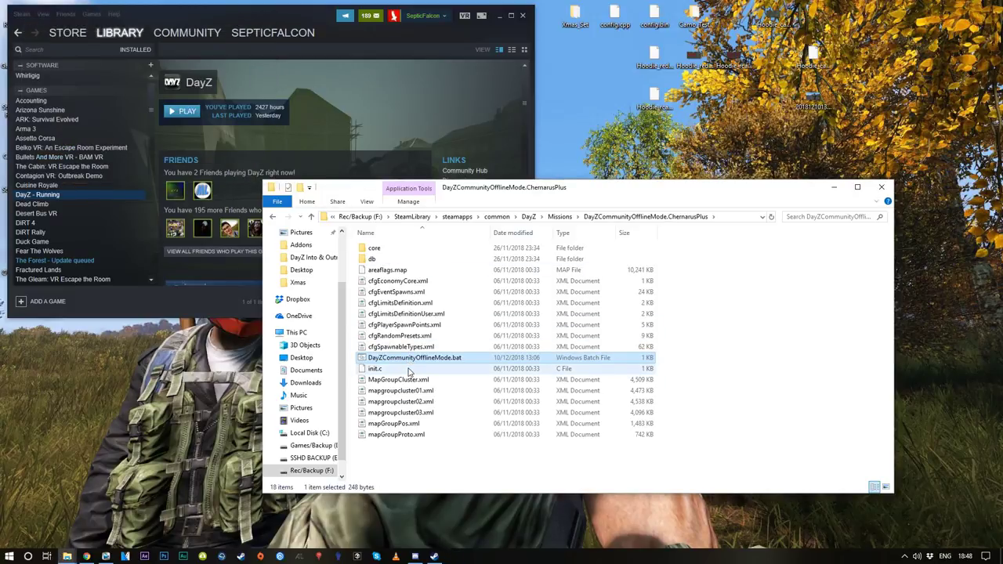
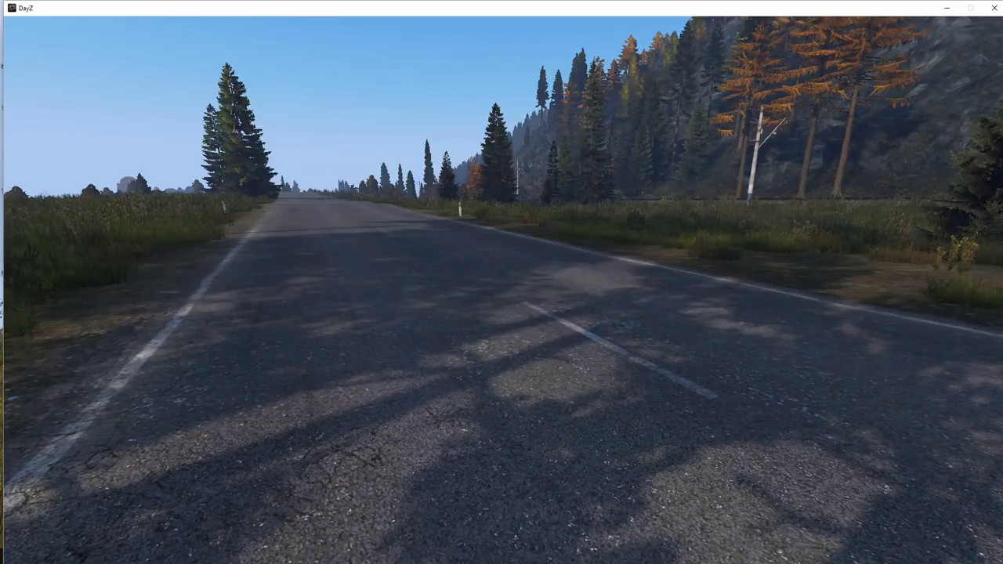
{"action": "key", "text": "y"}
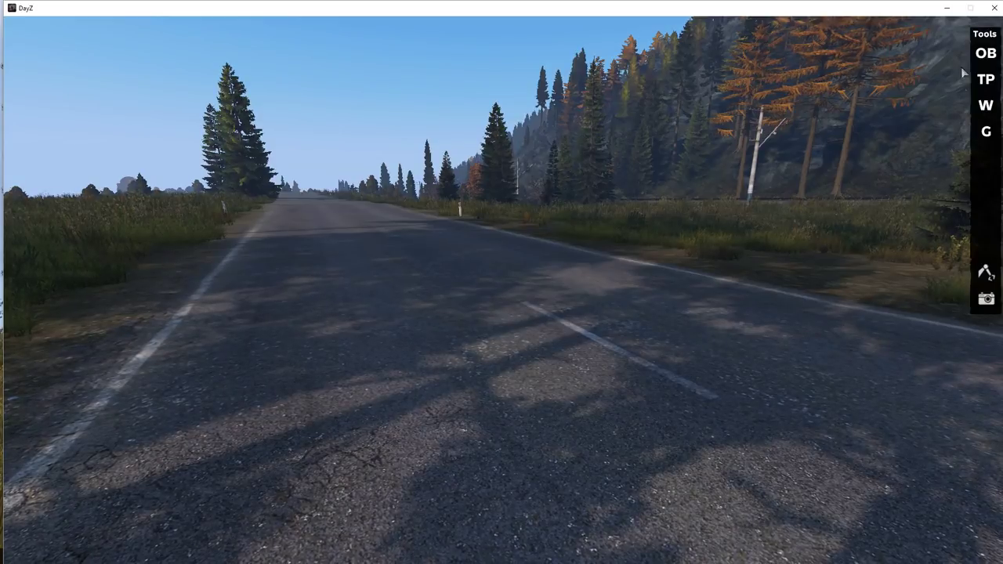
{"action": "left_click", "coordinate": [985, 54]}
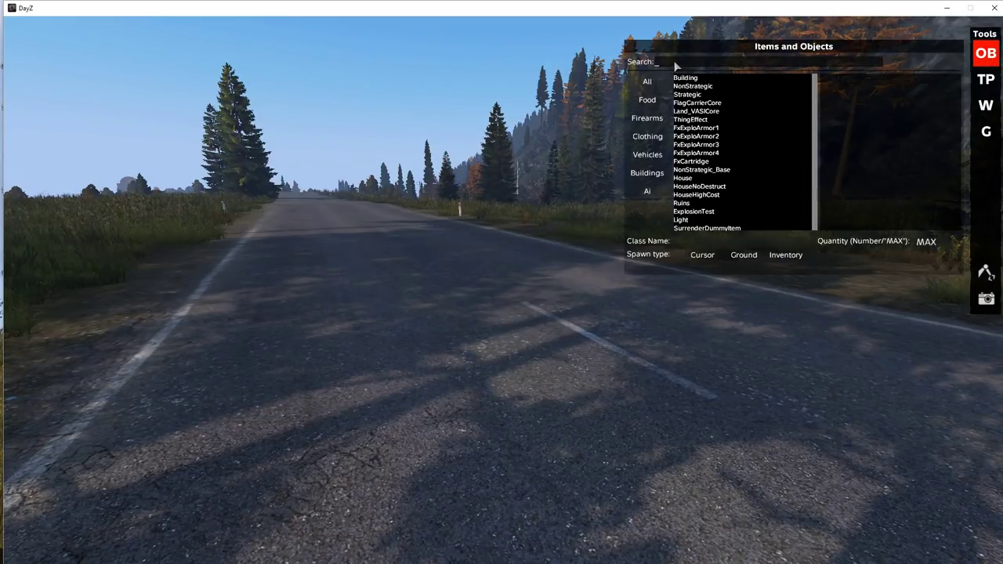
{"action": "type", "text": "hoodie"}
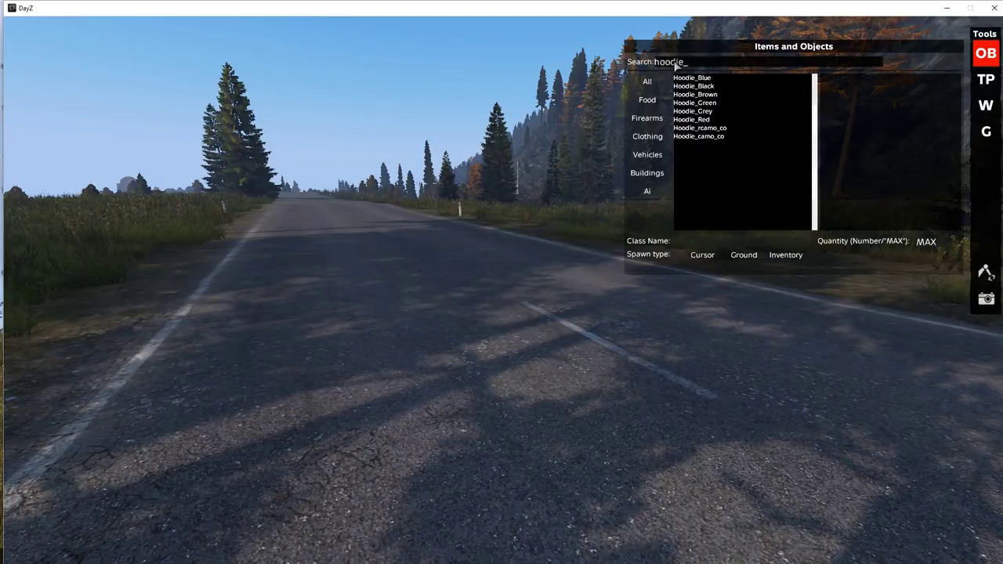
Preview the two custom camo hoodies, spawn Hoodie_rcamo_co on the ground, and put it on the character.
{"action": "left_click", "coordinate": [702, 129]}
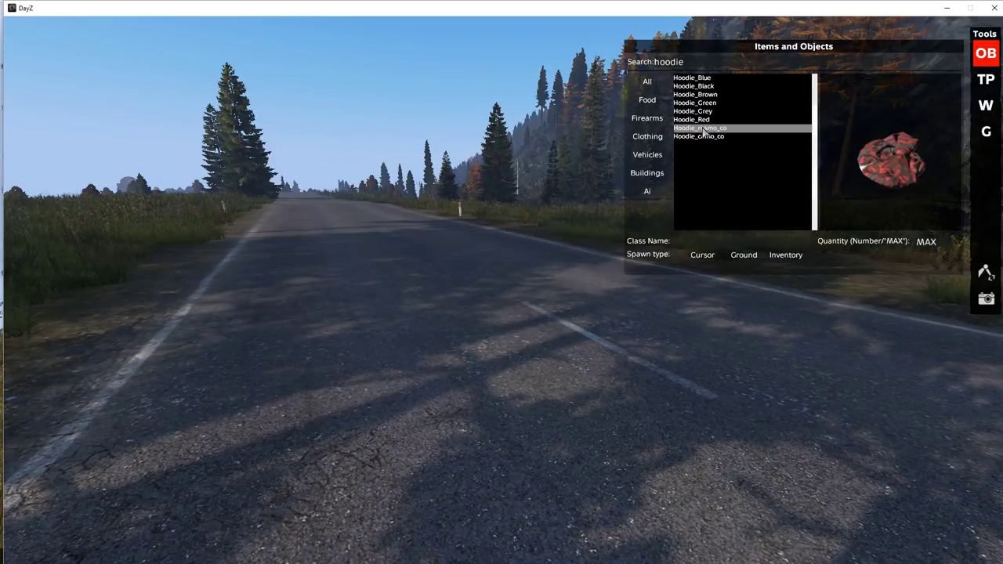
{"action": "left_click", "coordinate": [715, 137]}
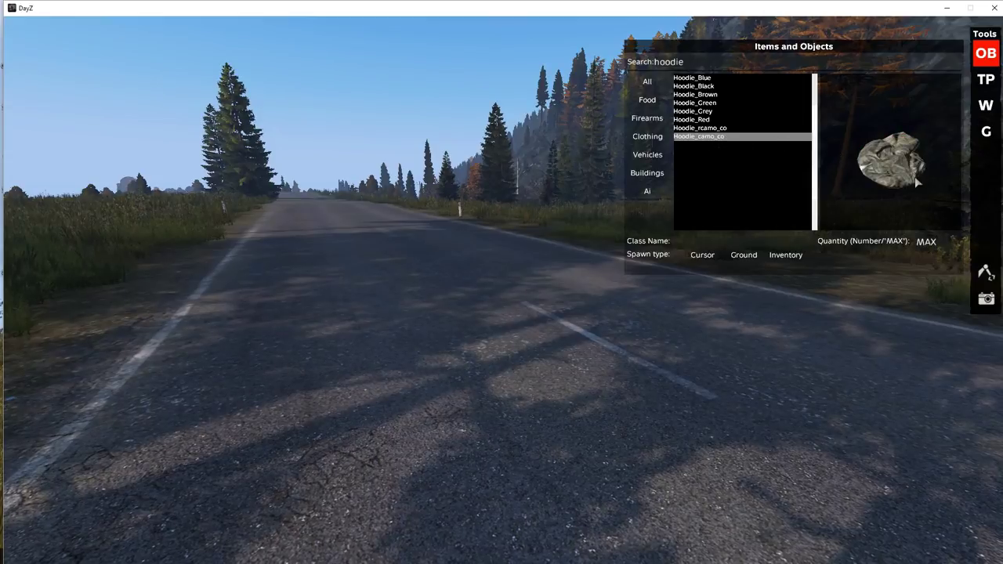
{"action": "left_click", "coordinate": [712, 128]}
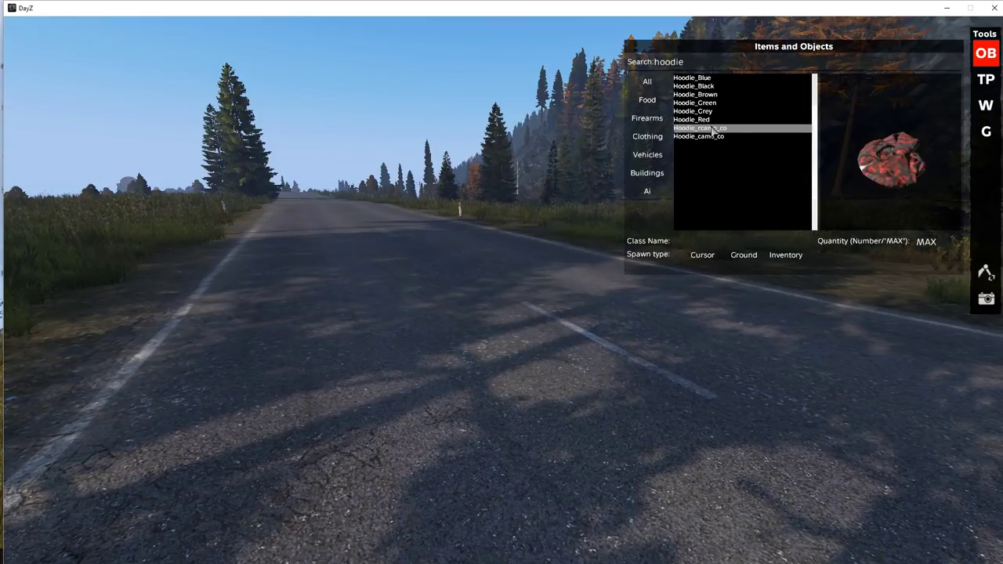
{"action": "left_click", "coordinate": [743, 255]}
{"action": "key", "text": "Escape"}
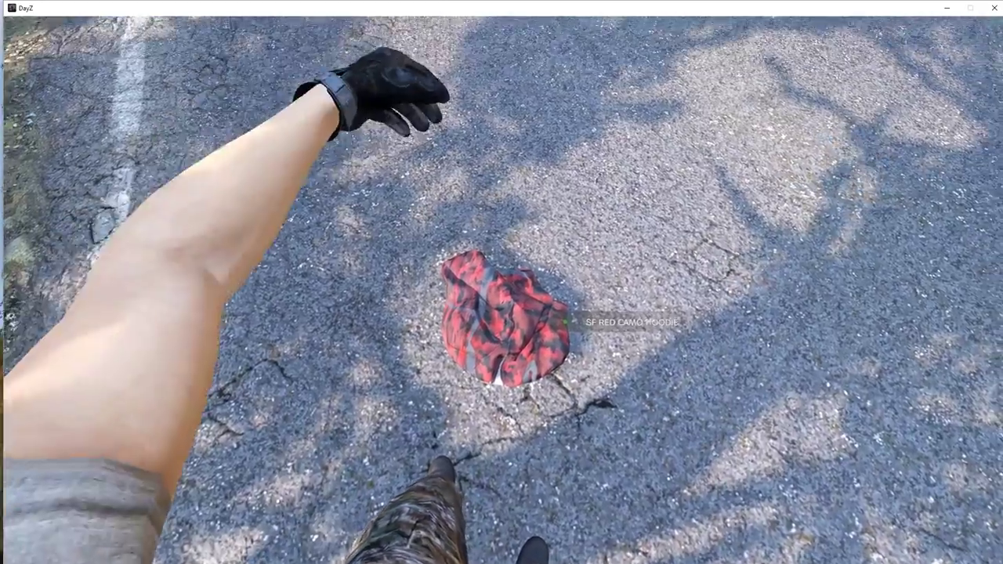
{"action": "key", "text": "Return"}
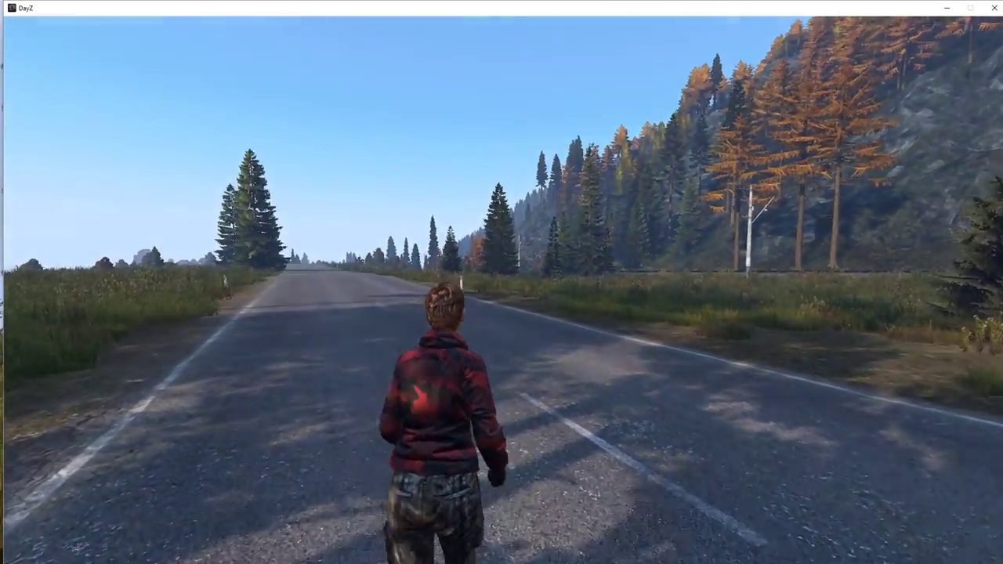
Run the character along the road in third person to examine the red camo hoodie's texture while worn.
{"action": "key", "text": "w"}
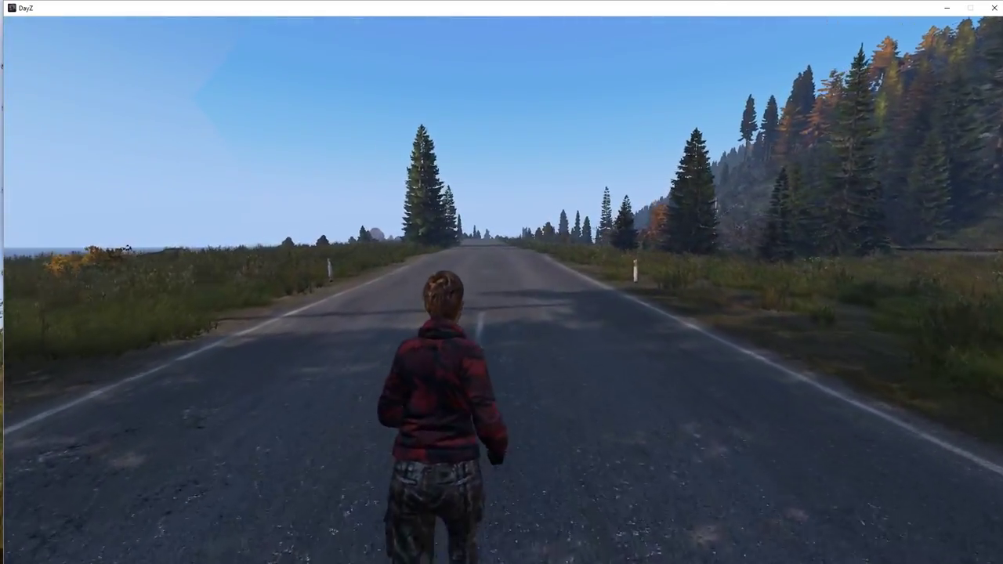
{"action": "key", "text": "w"}
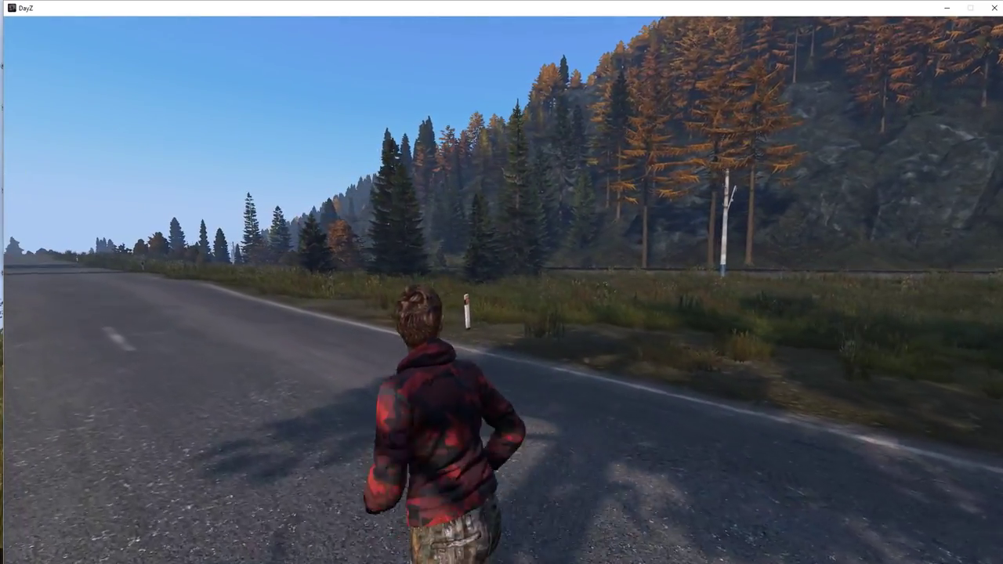
{"action": "key", "text": "w"}
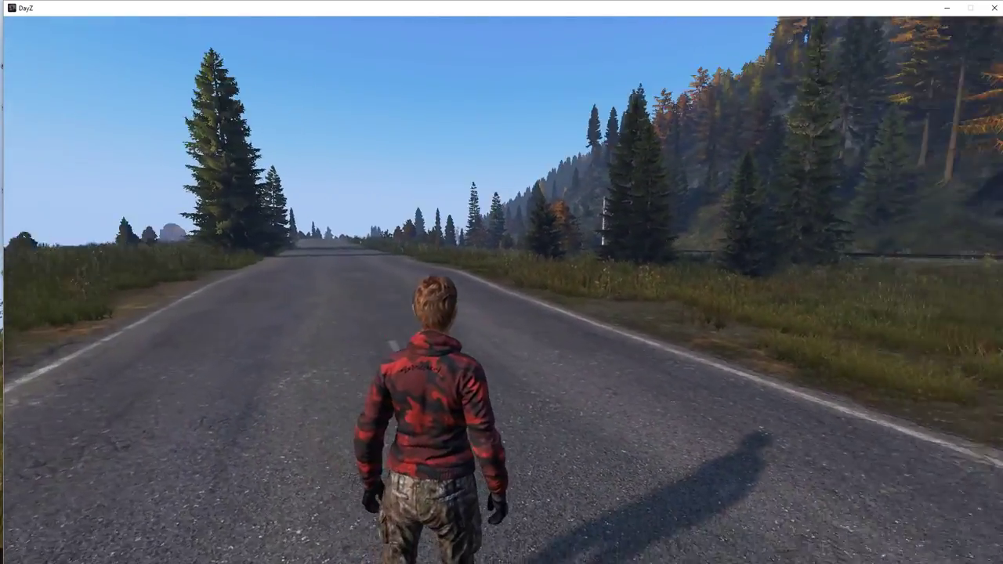
{"action": "key", "text": "w"}
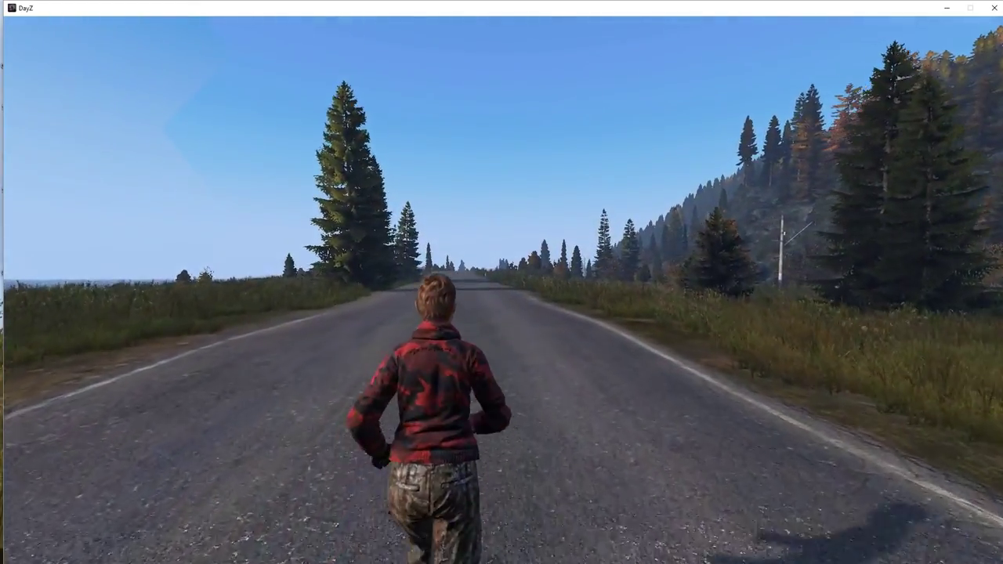
{"action": "key", "text": "w"}
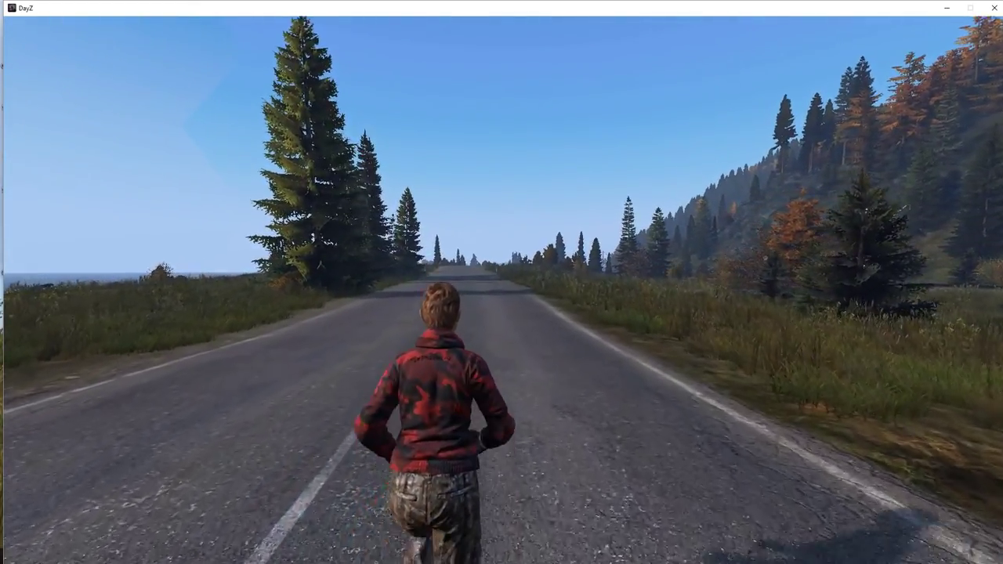
{"action": "key", "text": "w"}
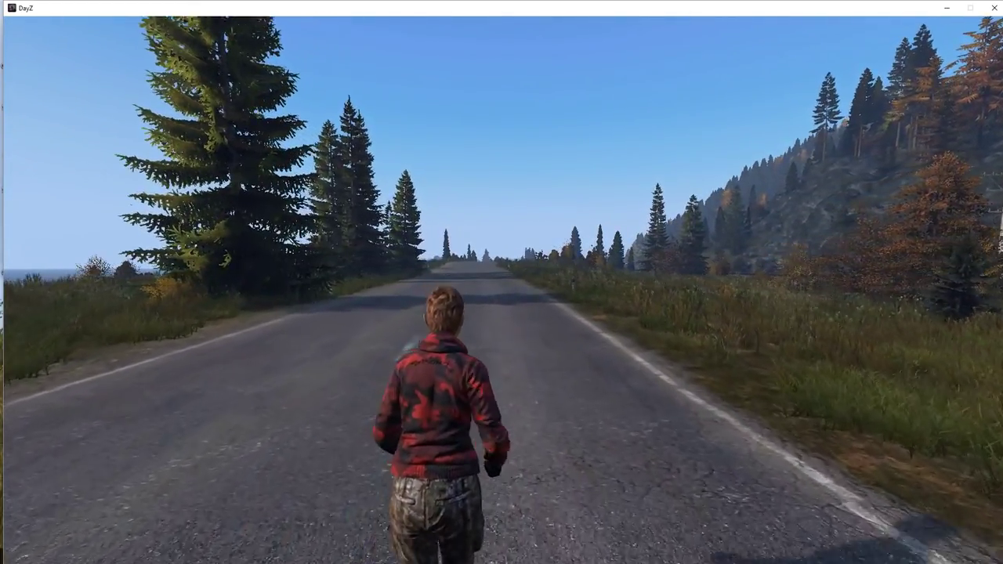
{"action": "key", "text": "w"}
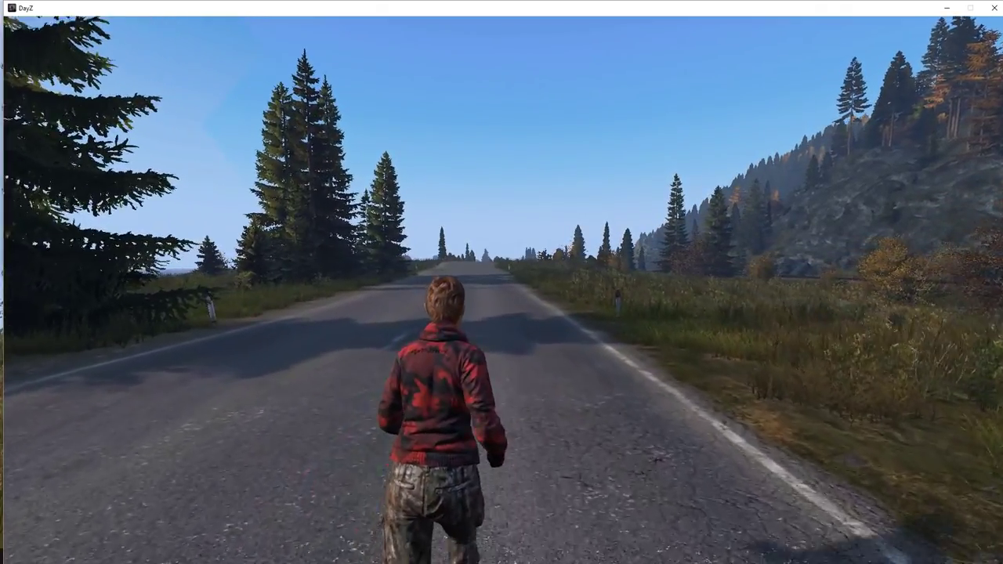
{"action": "key", "text": "w"}
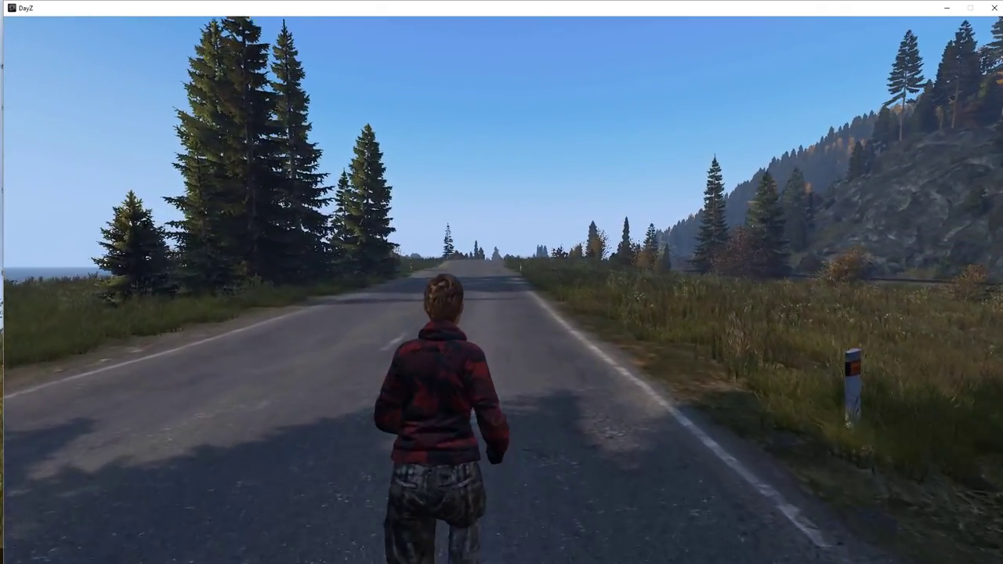
{"action": "key", "text": "w"}
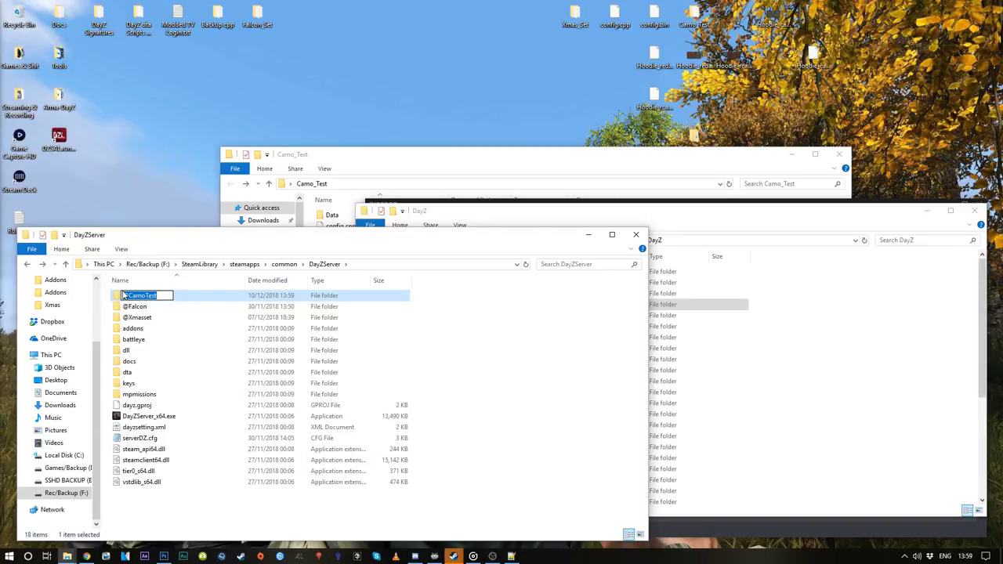
{"action": "key", "text": "Return"}
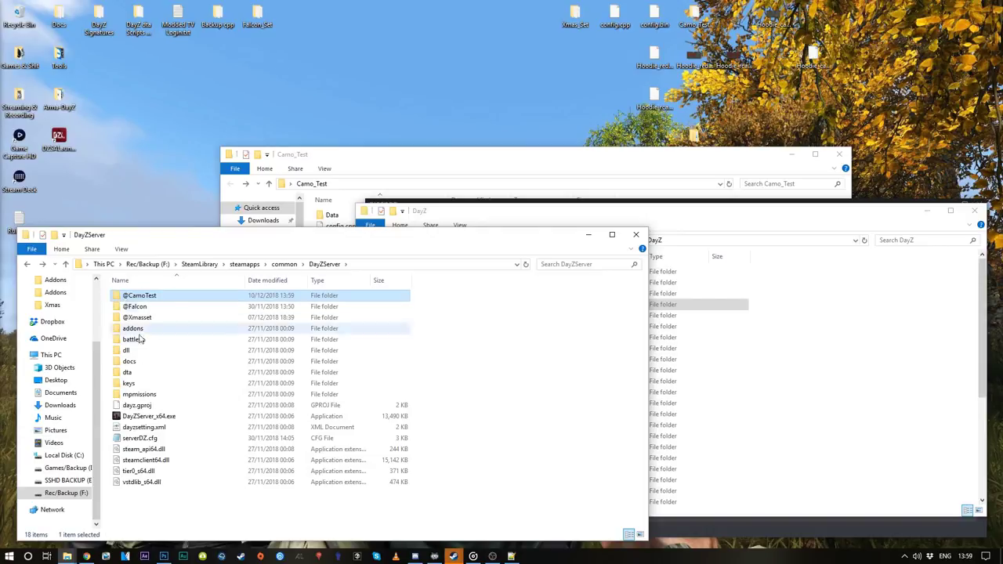
{"action": "double_click", "coordinate": [137, 394]}
{"action": "double_click", "coordinate": [144, 295]}
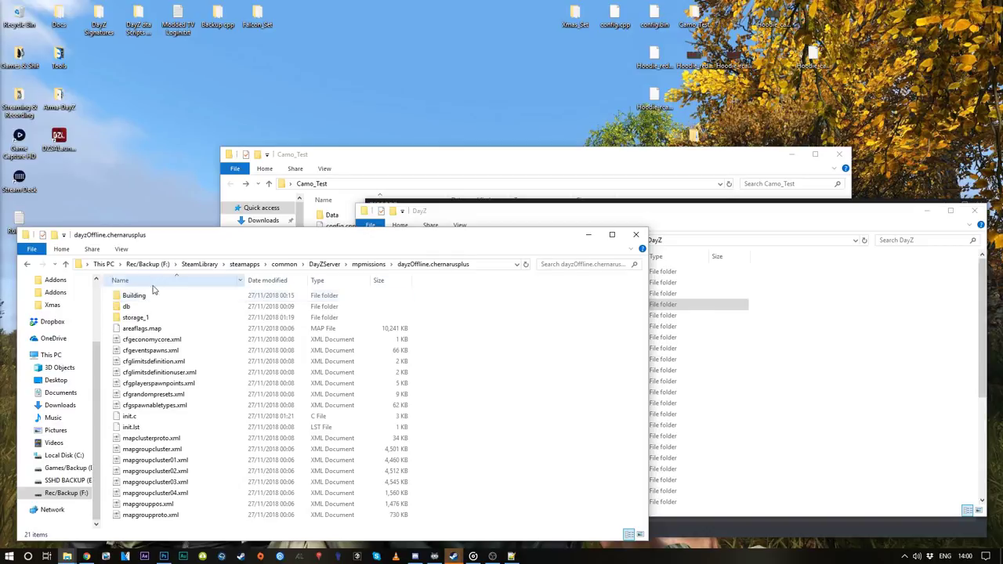
Open types.xml from the mission's db folder in Notepad++.
{"action": "double_click", "coordinate": [127, 307]}
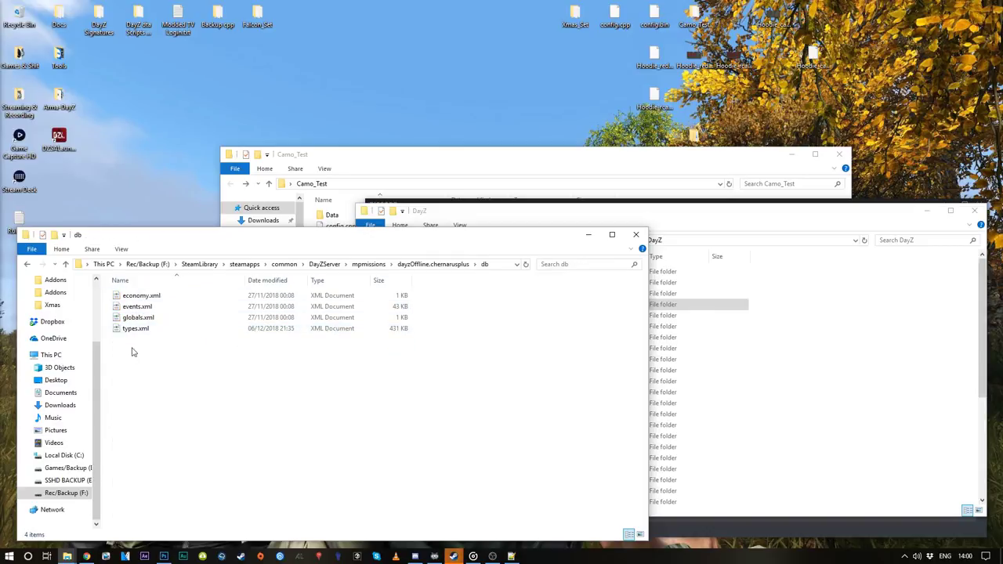
{"action": "right_click", "coordinate": [135, 330]}
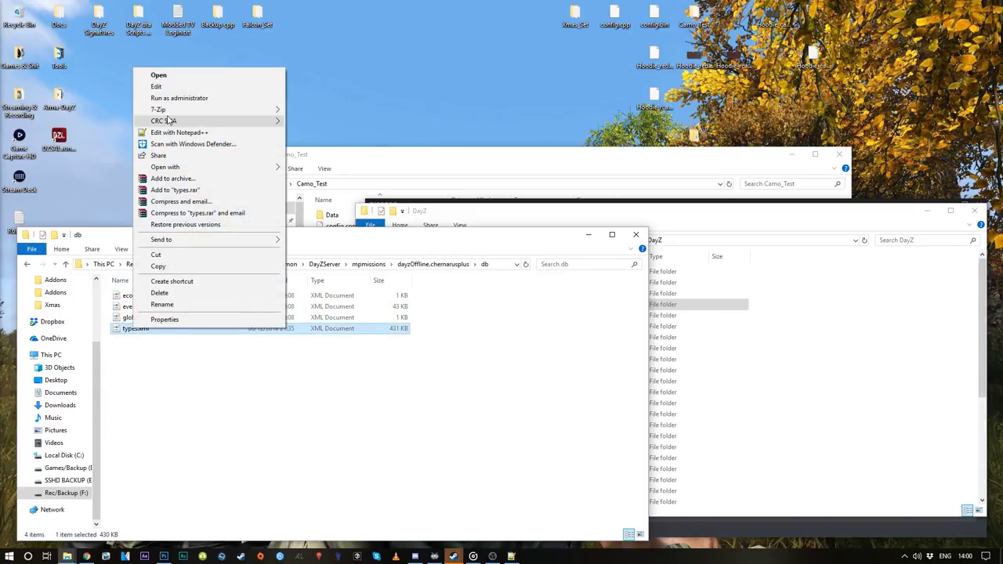
{"action": "left_click", "coordinate": [179, 131]}
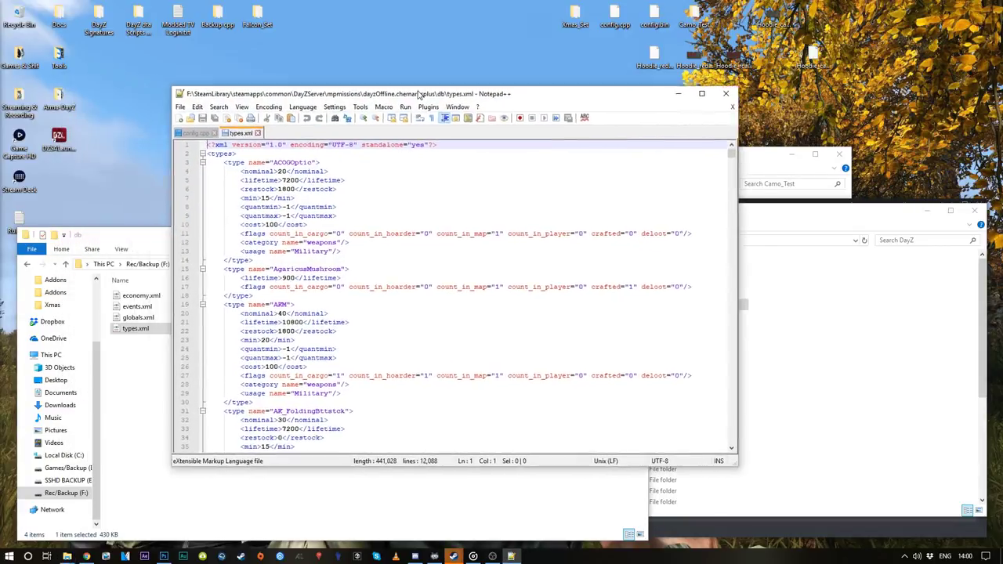
{"action": "left_click_drag", "start_coordinate": [420, 94], "coordinate": [436, 84]}
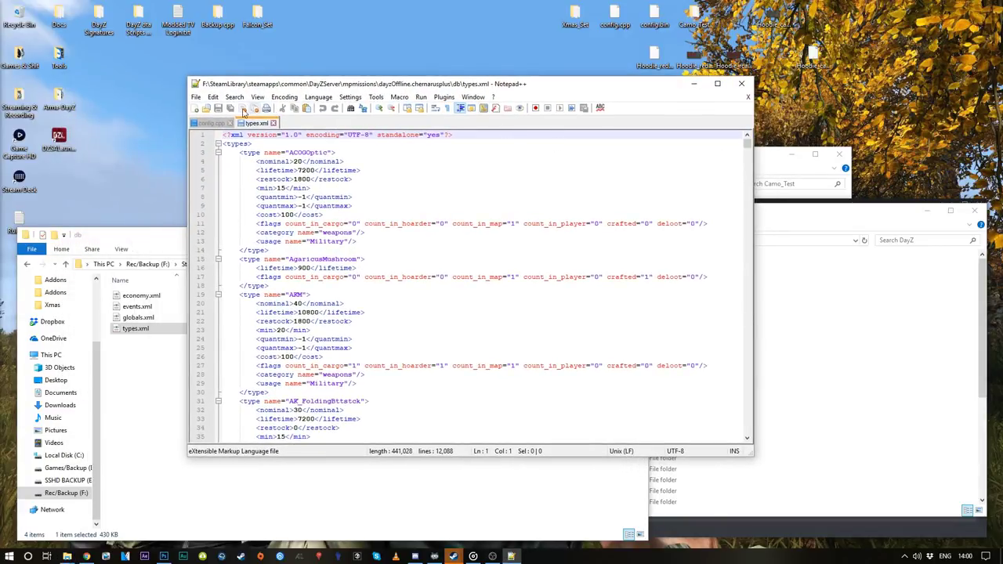
Search types.xml for "hoodie" and go to the Hoodie_Black entry.
{"action": "left_click", "coordinate": [235, 96]}
{"action": "left_click", "coordinate": [259, 108]}
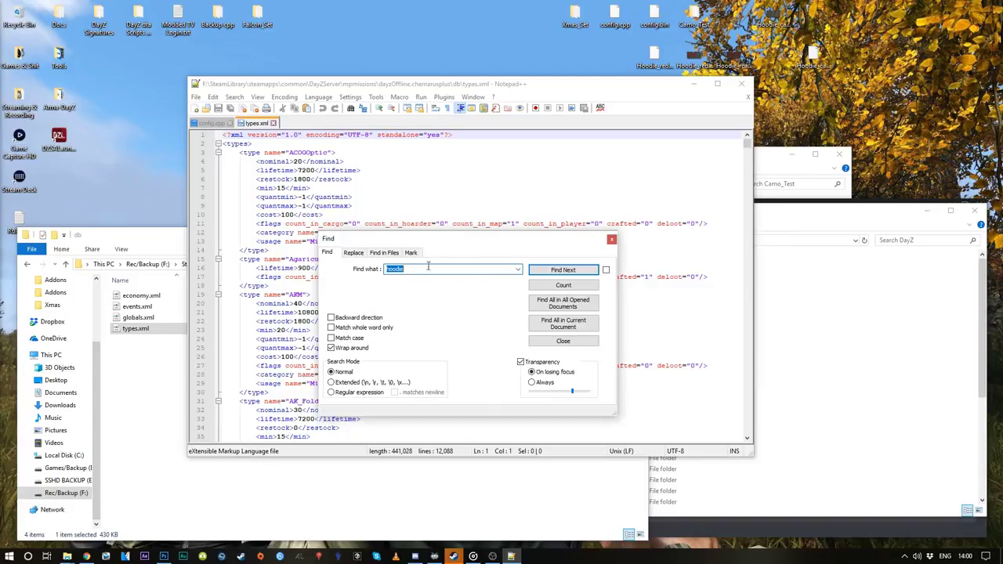
{"action": "left_click", "coordinate": [561, 269]}
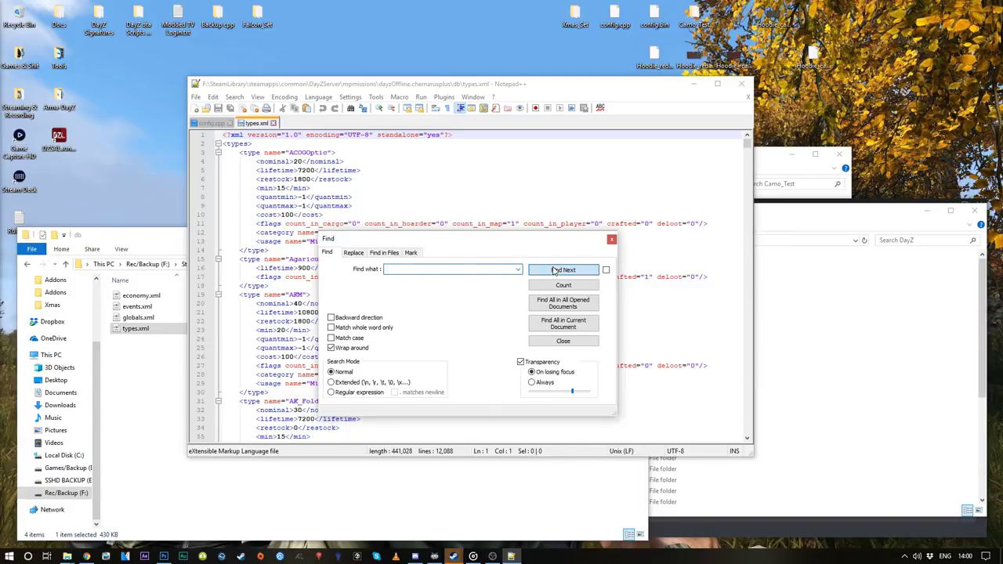
{"action": "left_click", "coordinate": [611, 239]}
{"action": "left_click", "coordinate": [296, 374]}
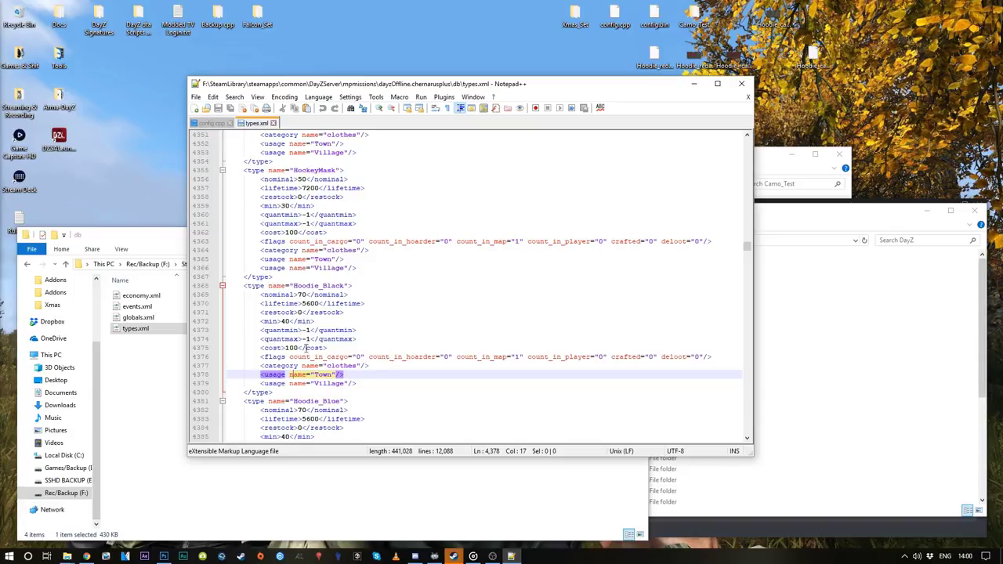
Copy the Hoodie_Black block from its opening type tag through the Village usage line and insert the copy directly above the original.
{"action": "left_click_drag", "start_coordinate": [360, 383], "coordinate": [240, 286]}
{"action": "key", "text": "ctrl+c"}
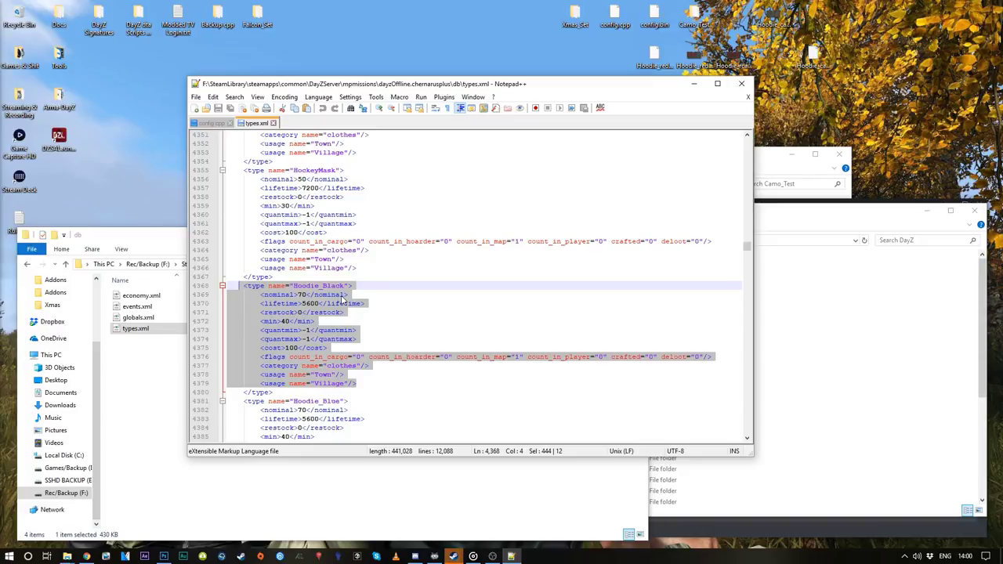
{"action": "left_click", "coordinate": [246, 287]}
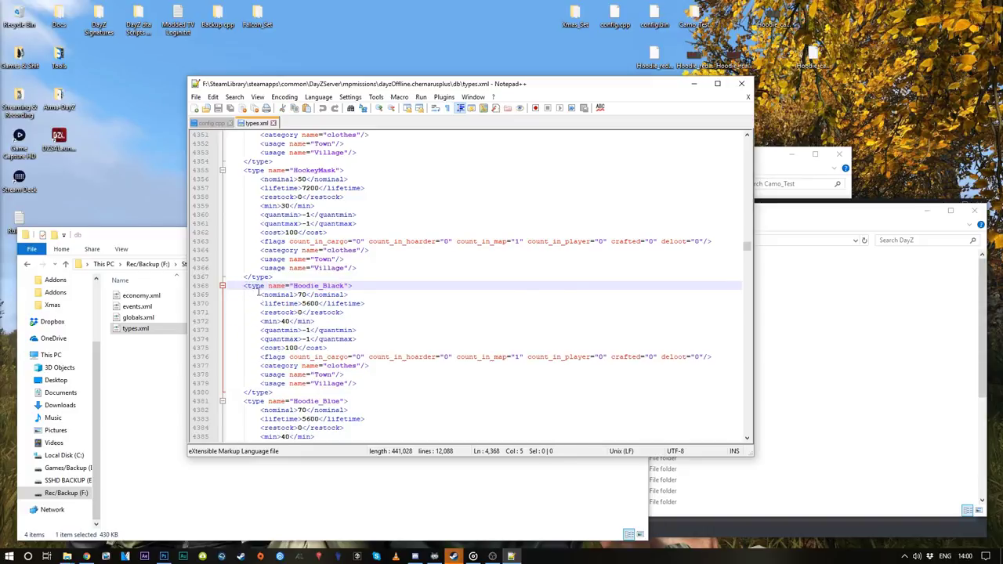
{"action": "key", "text": "Return"}
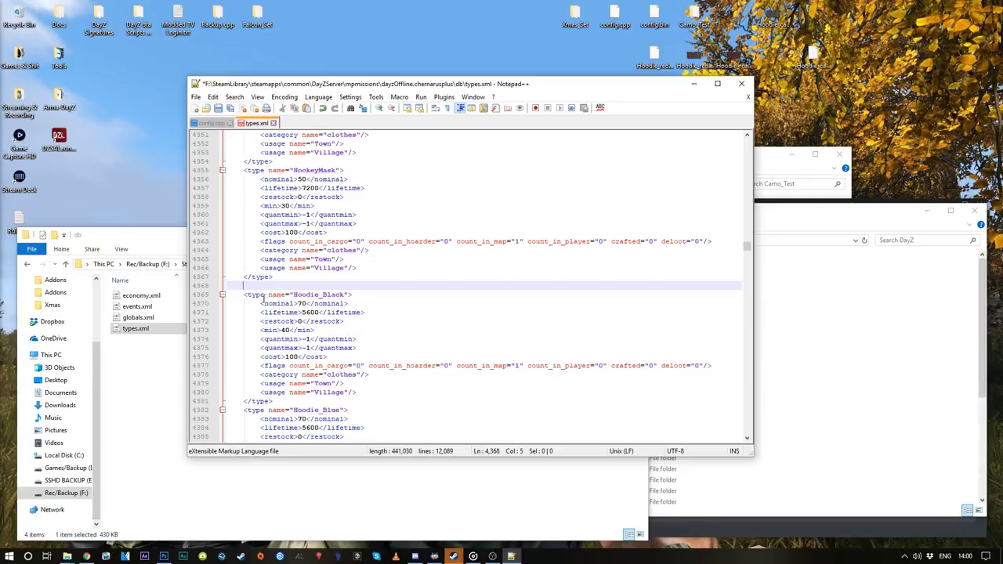
{"action": "key", "text": "ctrl+v"}
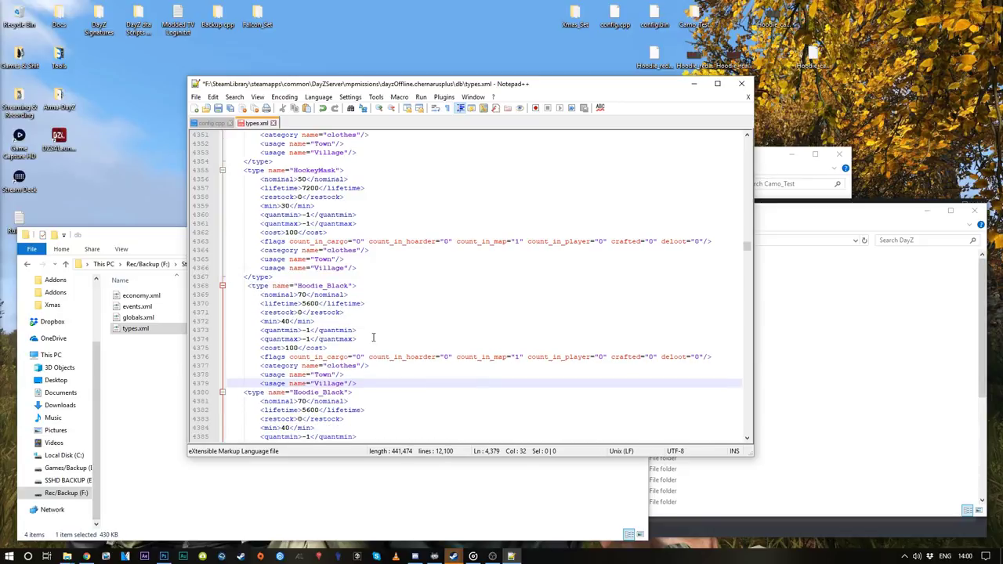
Copy the closing </type> tag from the original Hoodie_Black entry onto a new line at the end of the duplicated block.
{"action": "scroll", "coordinate": [368, 332], "scroll_direction": "down", "scroll_amount": 4}
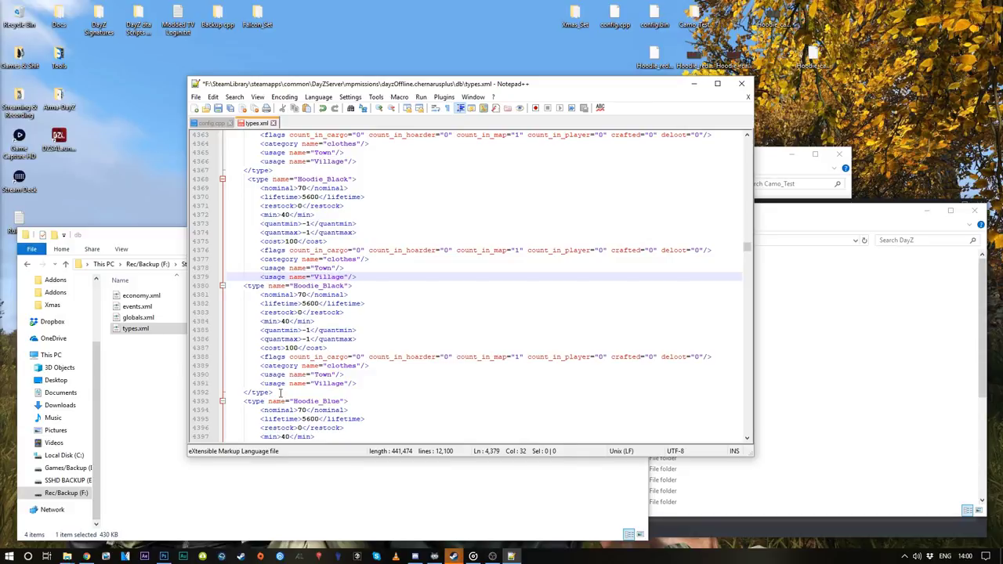
{"action": "left_click_drag", "start_coordinate": [280, 393], "coordinate": [244, 394]}
{"action": "key", "text": "ctrl+c"}
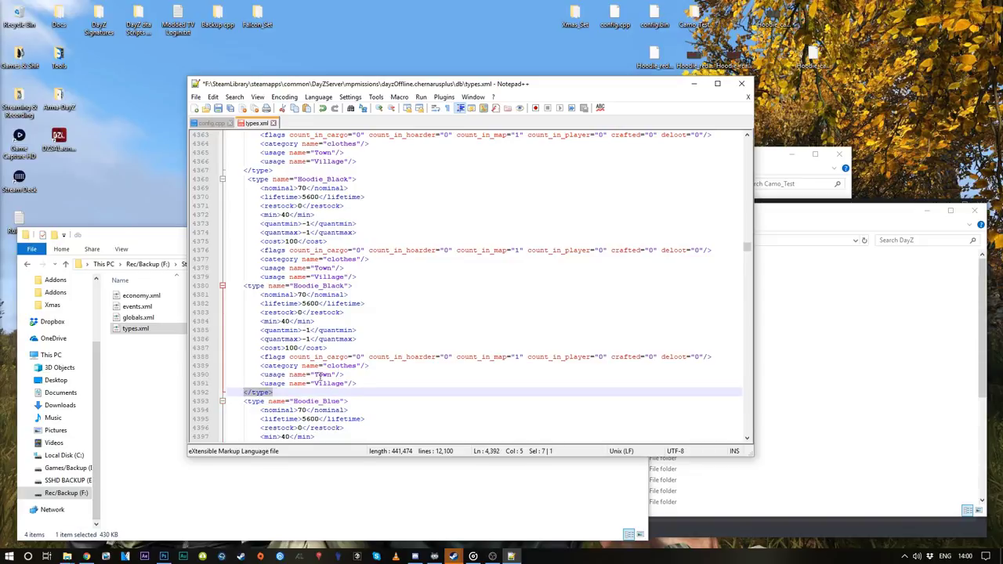
{"action": "left_click", "coordinate": [243, 286]}
{"action": "key", "text": "Return"}
{"action": "key", "text": "Up"}
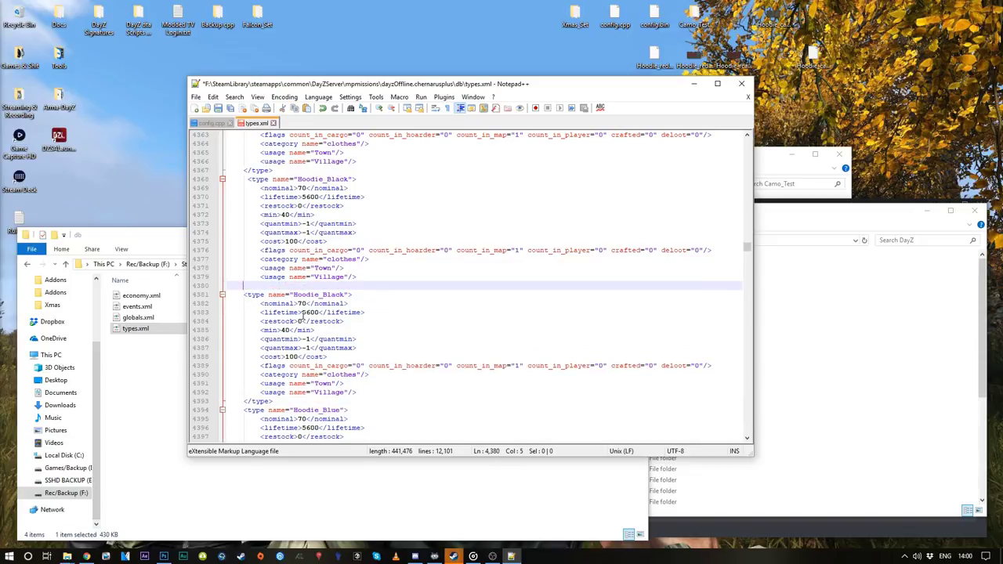
{"action": "key", "text": "ctrl+v"}
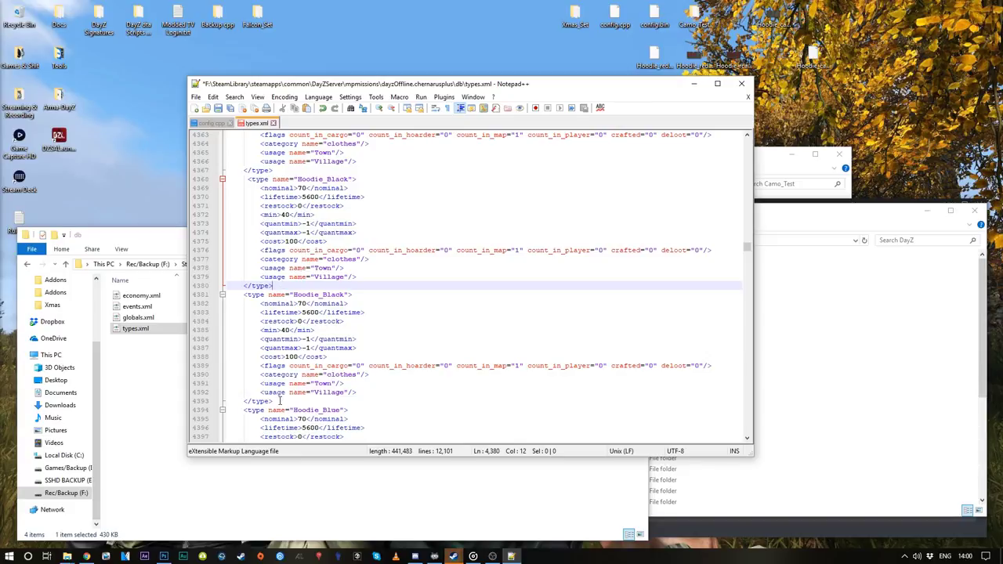
Check that both Hoodie_Black entries have matching opening and closing type tags.
{"action": "left_click_drag", "start_coordinate": [276, 402], "coordinate": [233, 303]}
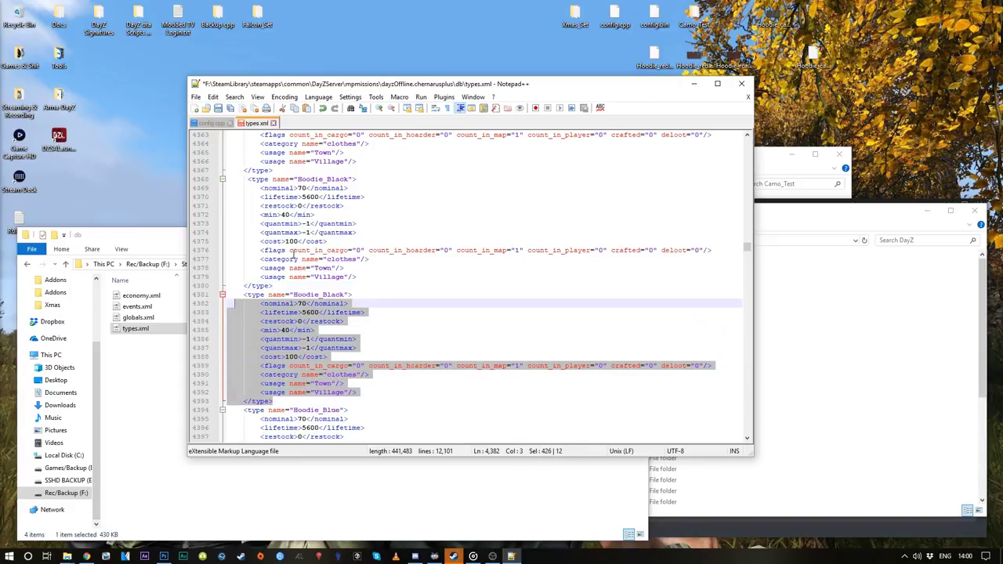
{"action": "left_click", "coordinate": [292, 251]}
{"action": "scroll", "coordinate": [290, 239], "scroll_direction": "up", "scroll_amount": 4}
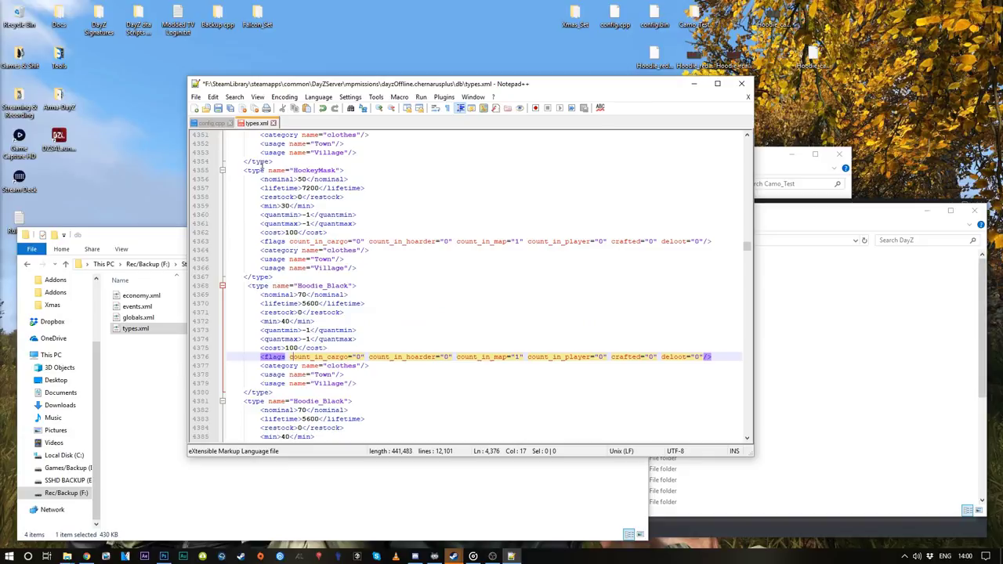
{"action": "scroll", "coordinate": [297, 290], "scroll_direction": "down", "scroll_amount": 3}
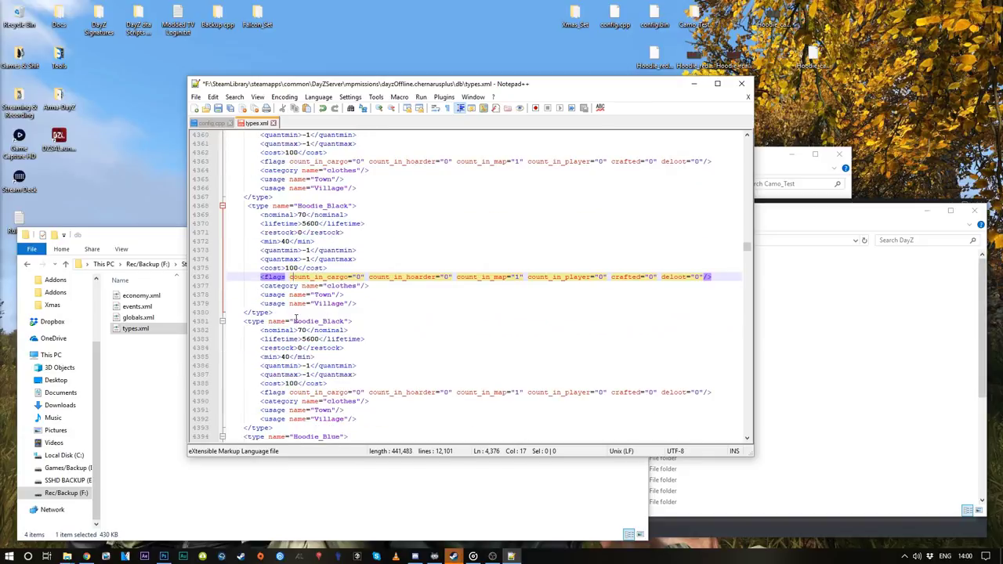
{"action": "left_click", "coordinate": [253, 205]}
{"action": "left_click", "coordinate": [255, 197]}
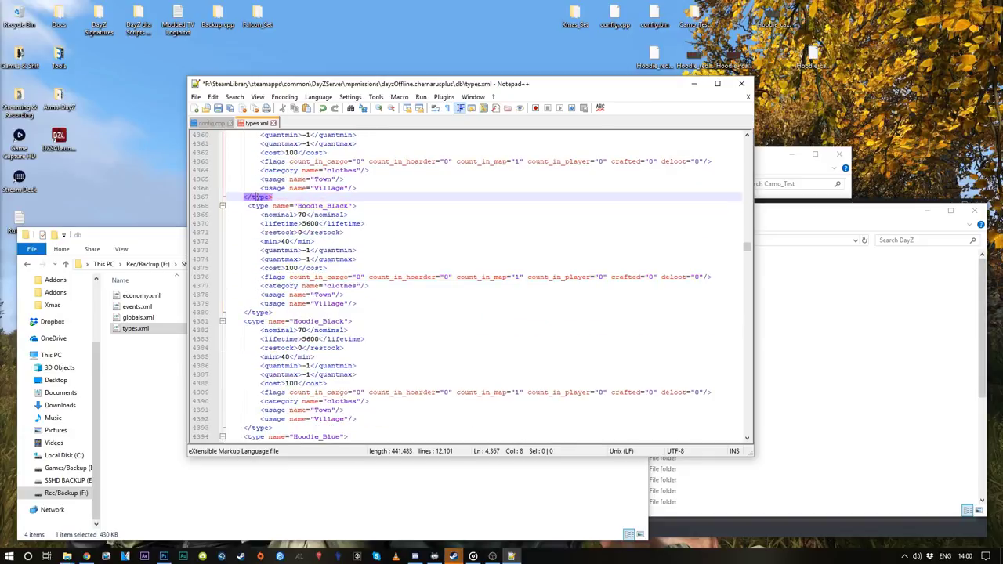
{"action": "key", "text": "Right"}
{"action": "key", "text": "Down"}
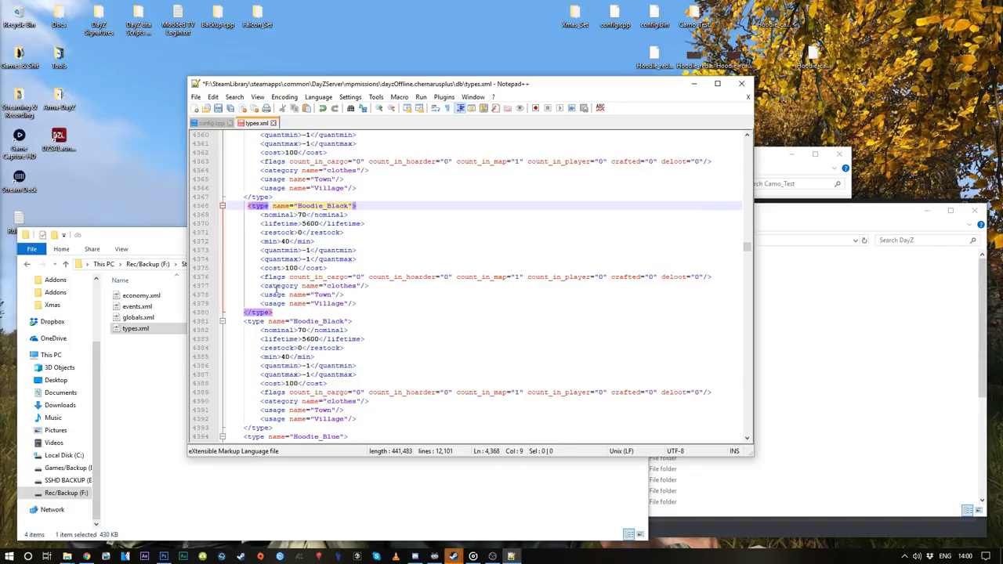
{"action": "left_click", "coordinate": [259, 311]}
{"action": "left_click", "coordinate": [254, 205]}
{"action": "left_click", "coordinate": [257, 321]}
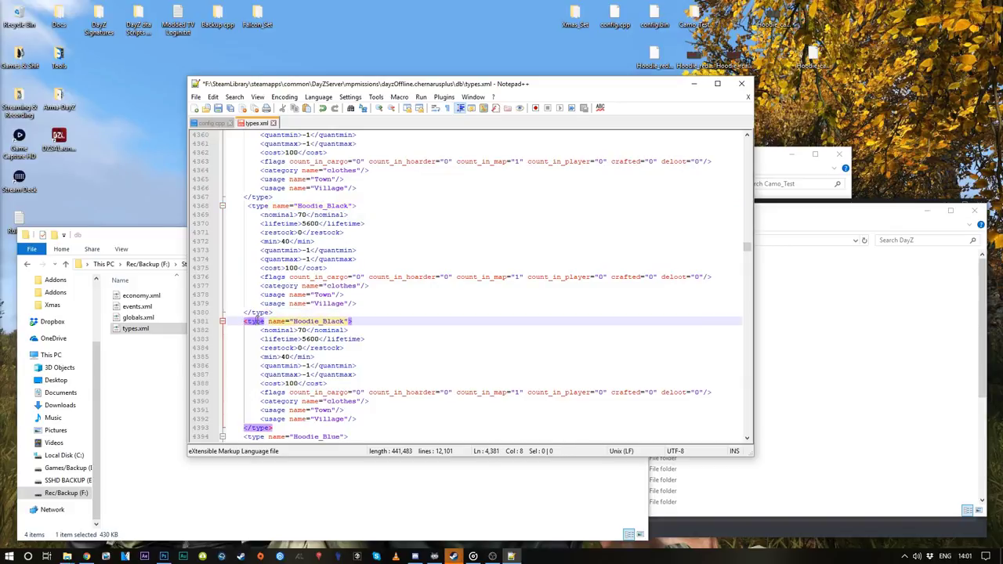
{"action": "left_click", "coordinate": [261, 428]}
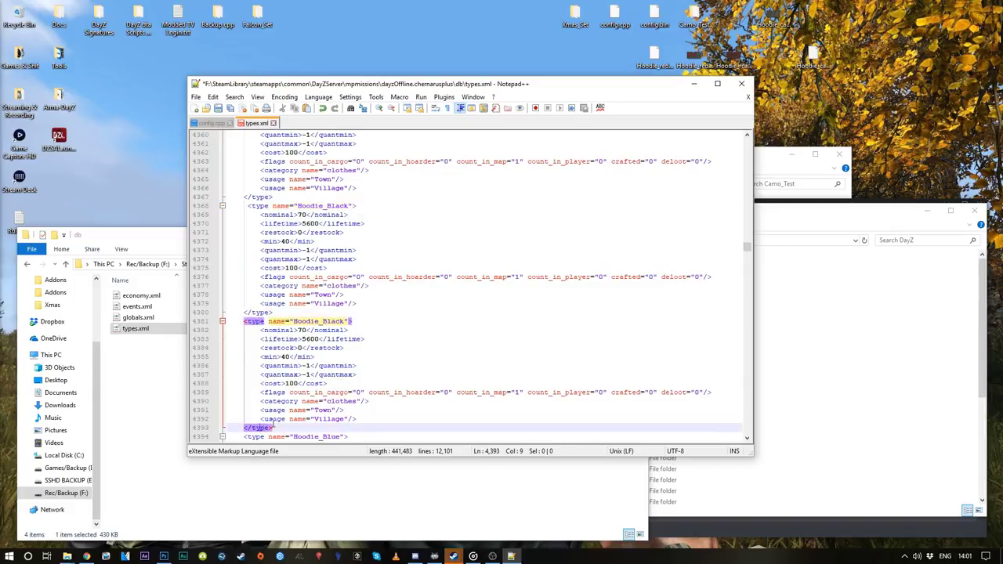
Rename the duplicated Hoodie_Black entry to Hoodie_rcamo_co, reusing the name copied from the desktop camo hoodie PNG and adding the "r".
{"action": "left_click", "coordinate": [349, 205]}
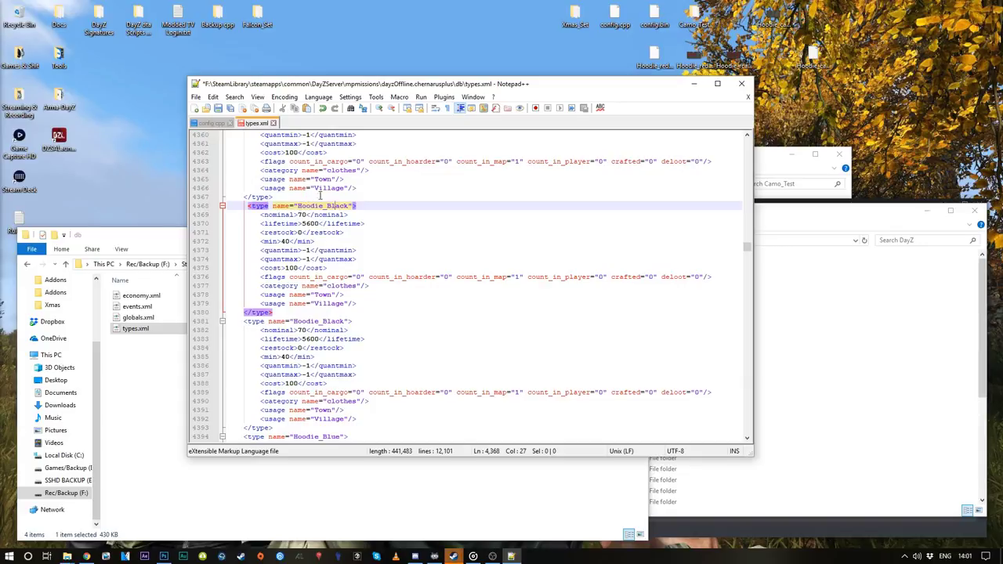
{"action": "left_click", "coordinate": [301, 205]}
{"action": "left_click_drag", "start_coordinate": [298, 206], "coordinate": [349, 205]}
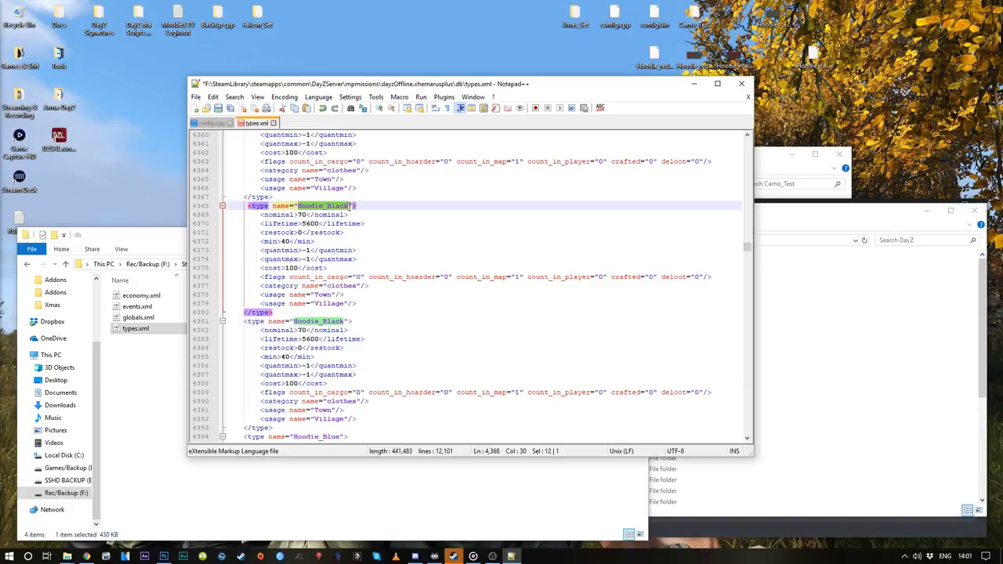
{"action": "key", "text": "BackSpace"}
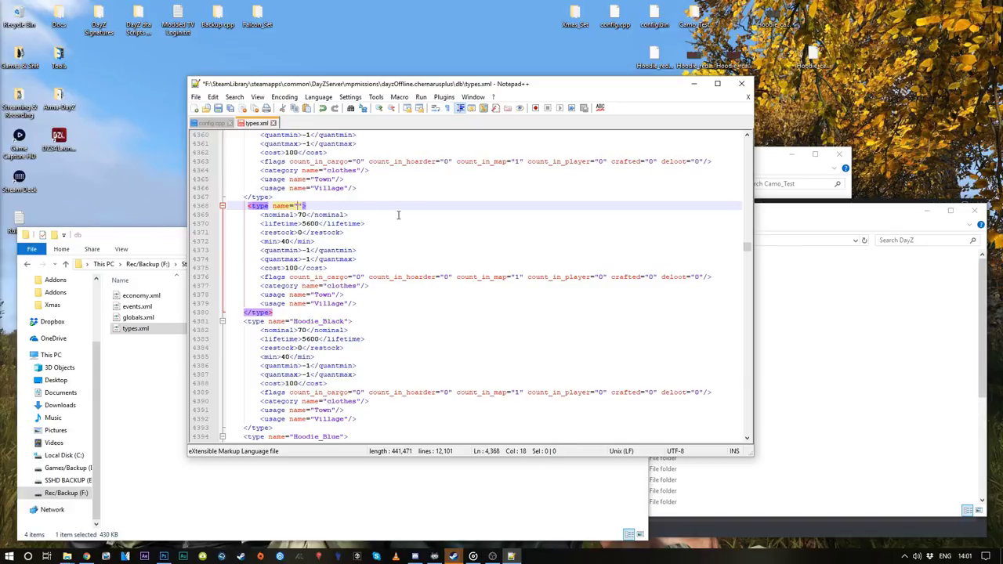
{"action": "left_click", "coordinate": [772, 35]}
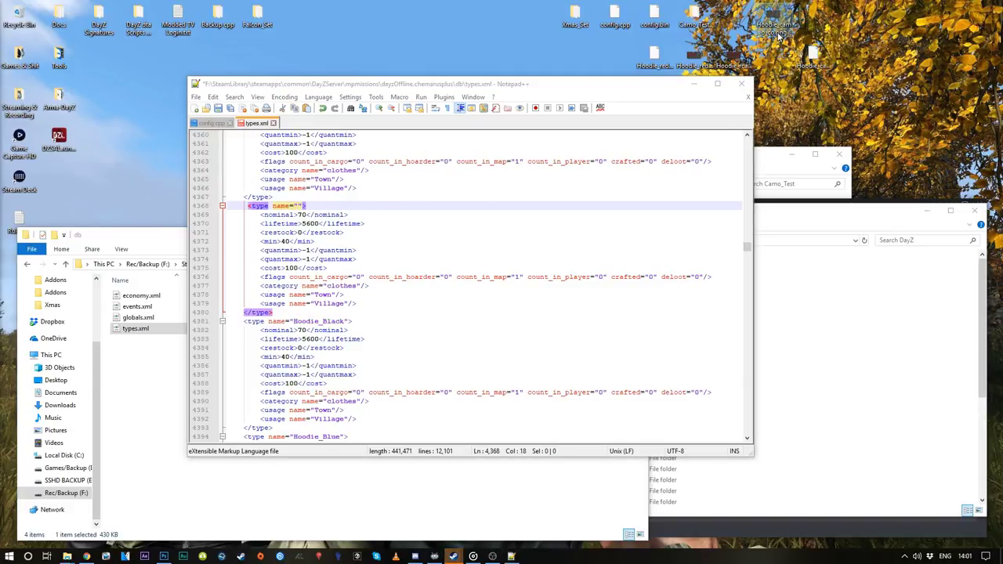
{"action": "left_click", "coordinate": [780, 32]}
{"action": "key", "text": "ctrl+c"}
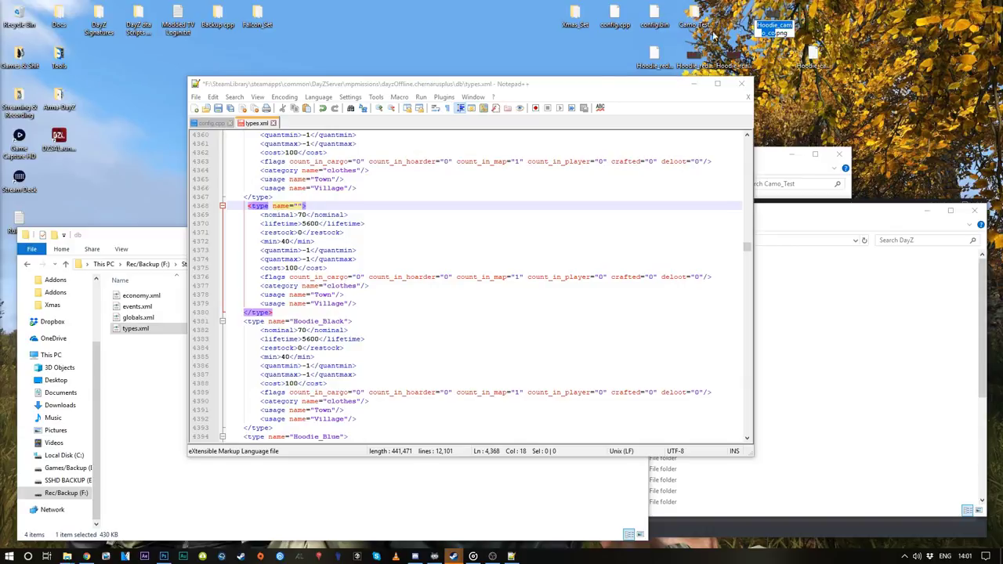
{"action": "left_click", "coordinate": [297, 206]}
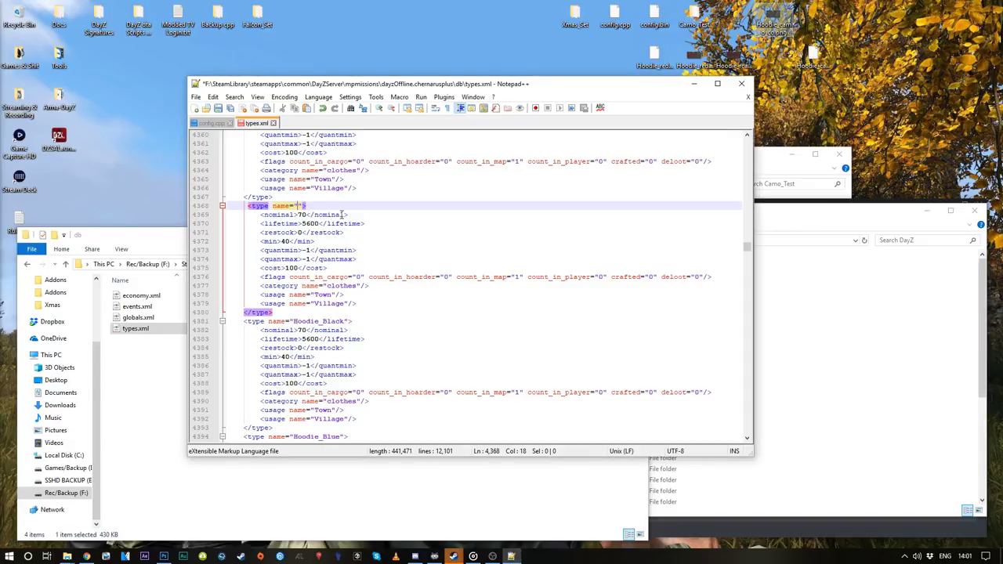
{"action": "key", "text": "ctrl+v"}
{"action": "type", "text": "r"}
Duplicate the complete Hoodie_rcamo_co entry above itself and rename the upper copy to Hoodie_camo_co.
{"action": "left_click_drag", "start_coordinate": [274, 313], "coordinate": [233, 210]}
{"action": "key", "text": "ctrl+c"}
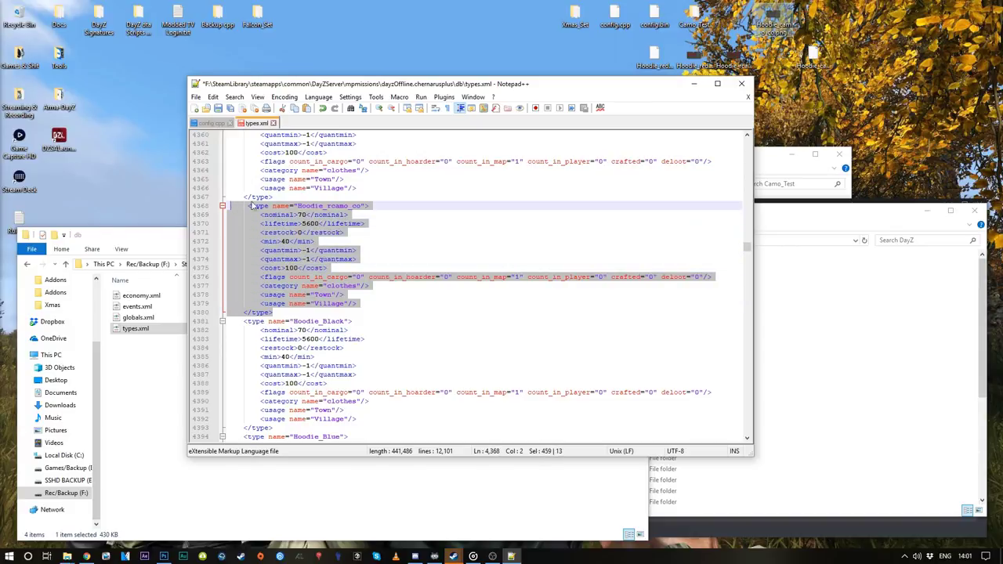
{"action": "left_click", "coordinate": [248, 206]}
{"action": "key", "text": "ctrl+v"}
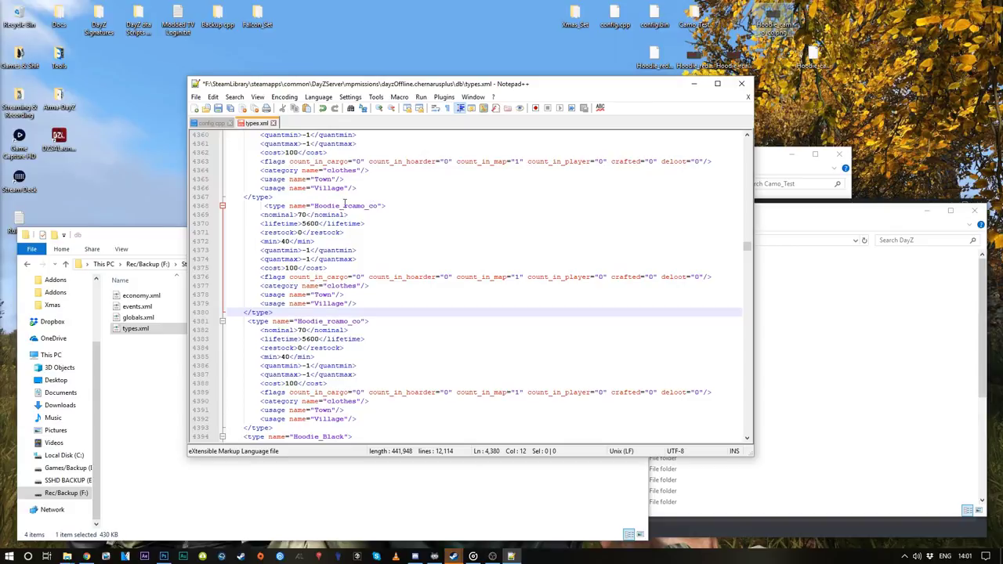
{"action": "left_click", "coordinate": [347, 206]}
{"action": "key", "text": "BackSpace"}
{"action": "left_click", "coordinate": [328, 322]}
{"action": "left_click", "coordinate": [351, 209]}
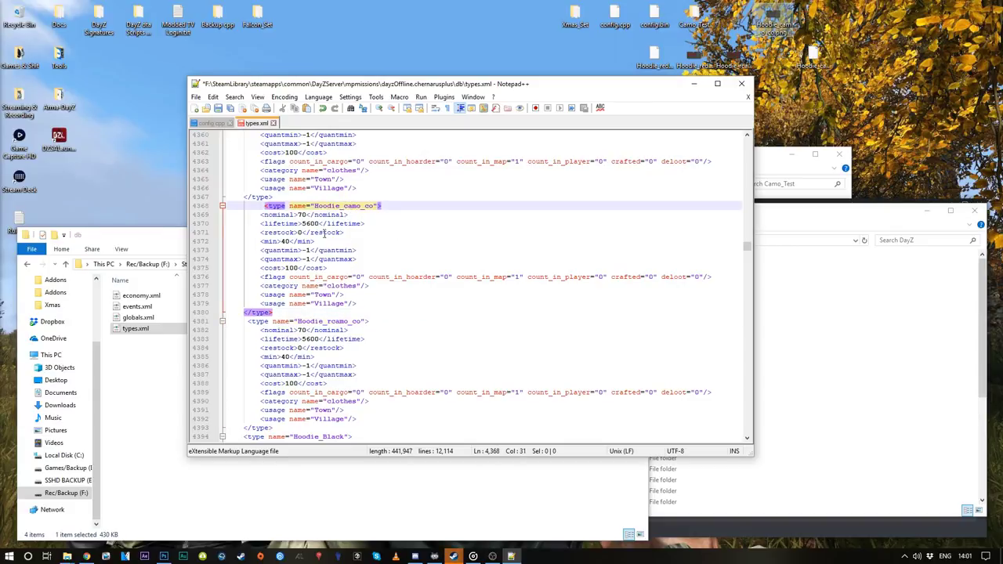
Review the nominal and min values of Hoodie_camo_co and the nominal and lifetime values of Hoodie_rcamo_co.
{"action": "left_click", "coordinate": [307, 215]}
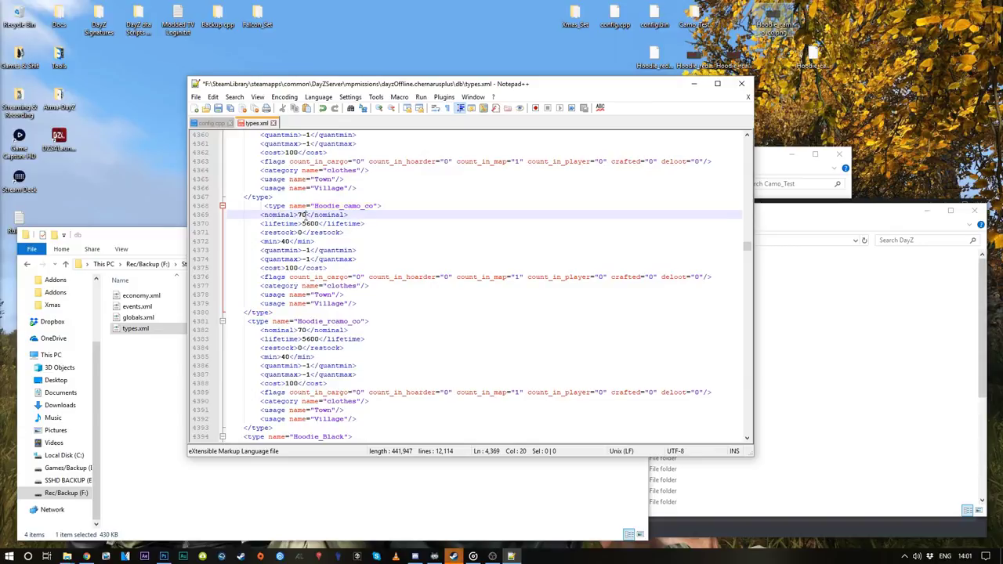
{"action": "key", "text": "Left"}
{"action": "double_click", "coordinate": [284, 241]}
{"action": "type", "text": "40"}
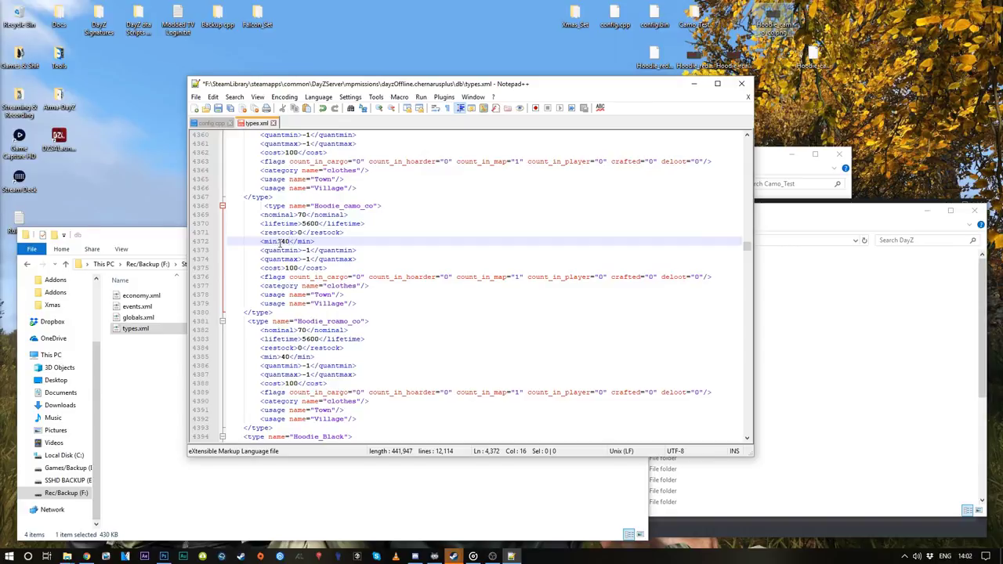
{"action": "left_click", "coordinate": [307, 330]}
{"action": "left_click", "coordinate": [302, 338]}
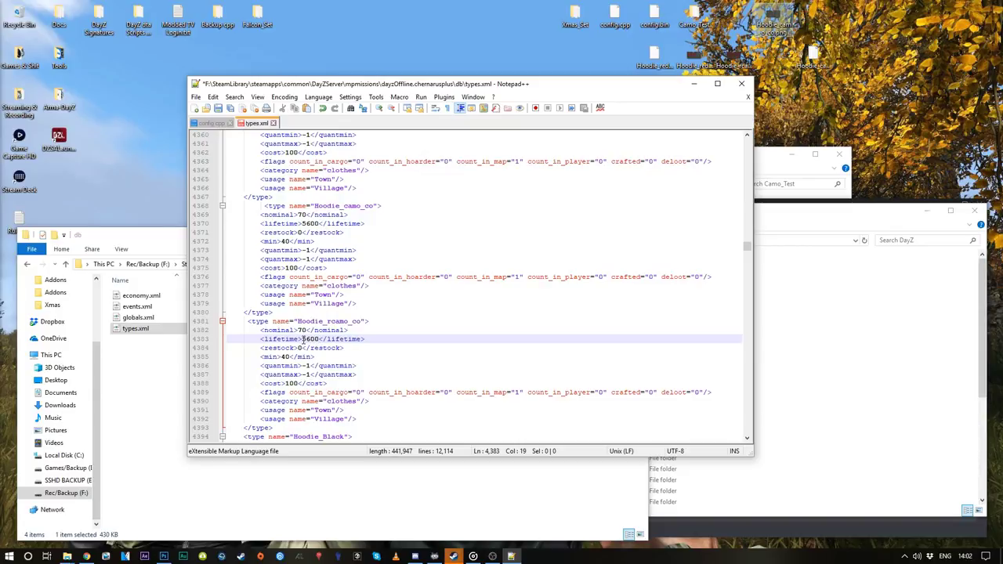
{"action": "double_click", "coordinate": [306, 339]}
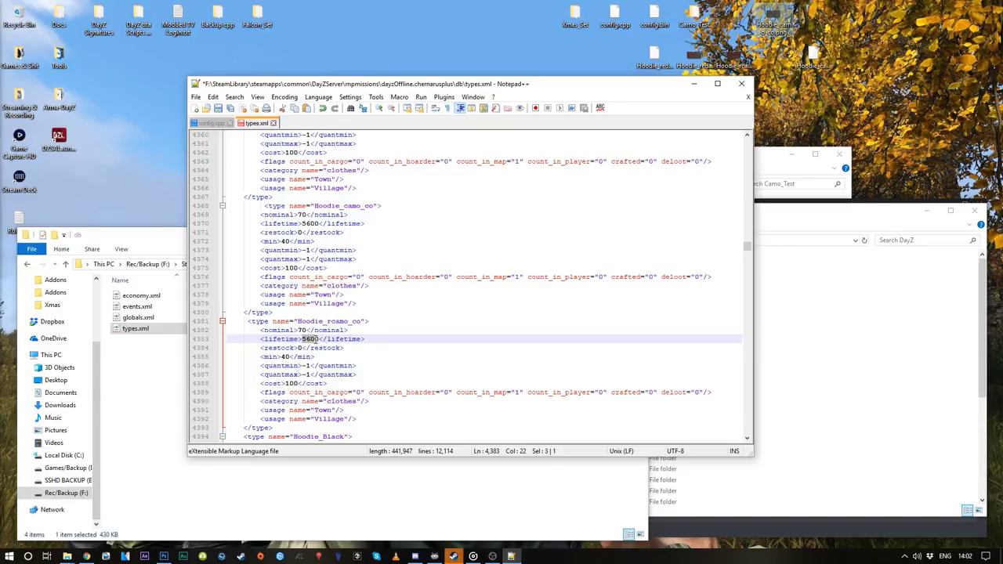
Review the nominal, restock and min values of the Hoodie_rcamo_co entry.
{"action": "left_click", "coordinate": [300, 347]}
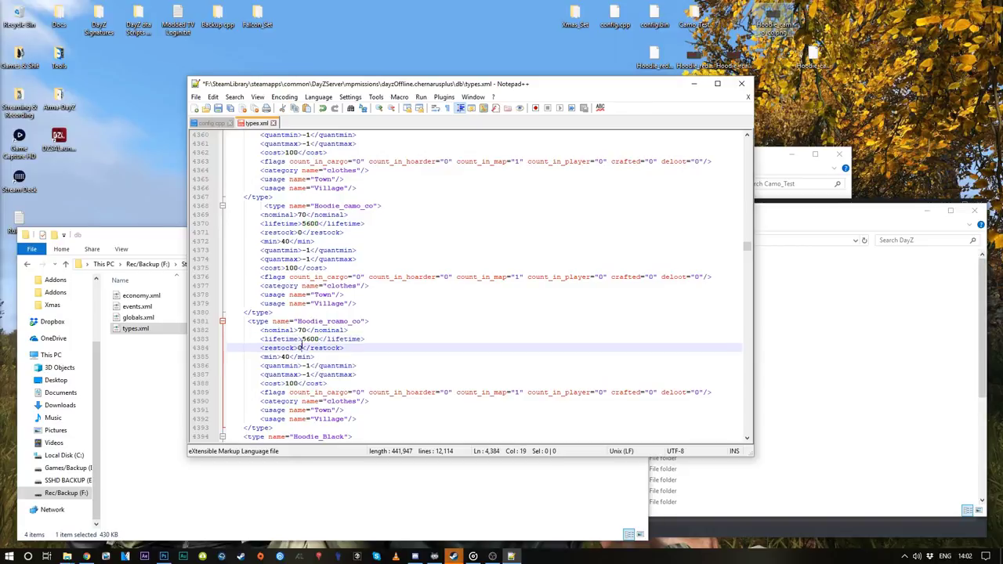
{"action": "left_click", "coordinate": [297, 333]}
{"action": "left_click", "coordinate": [301, 355]}
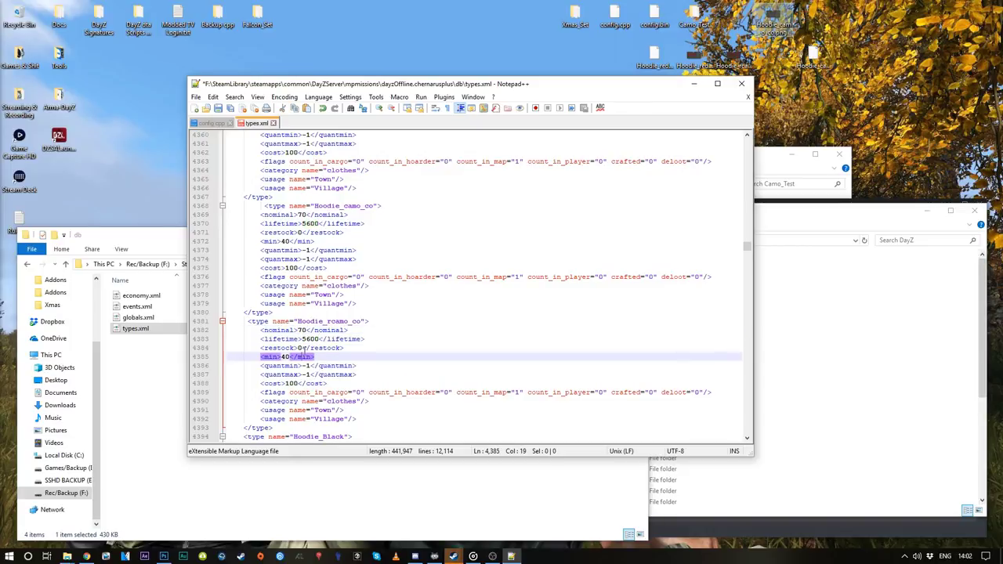
{"action": "left_click", "coordinate": [283, 357]}
{"action": "left_click", "coordinate": [303, 332]}
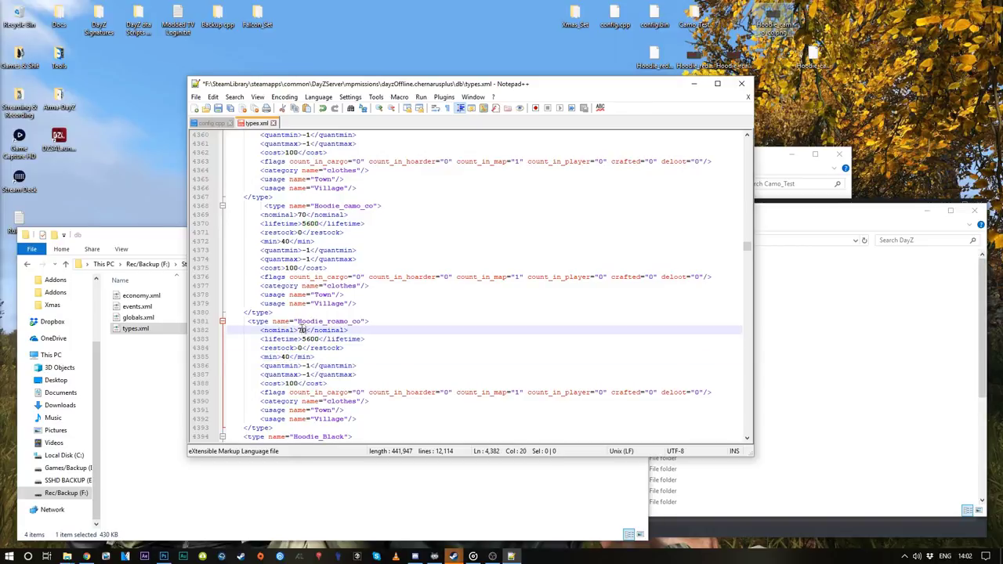
{"action": "left_click_drag", "start_coordinate": [292, 356], "coordinate": [281, 358]}
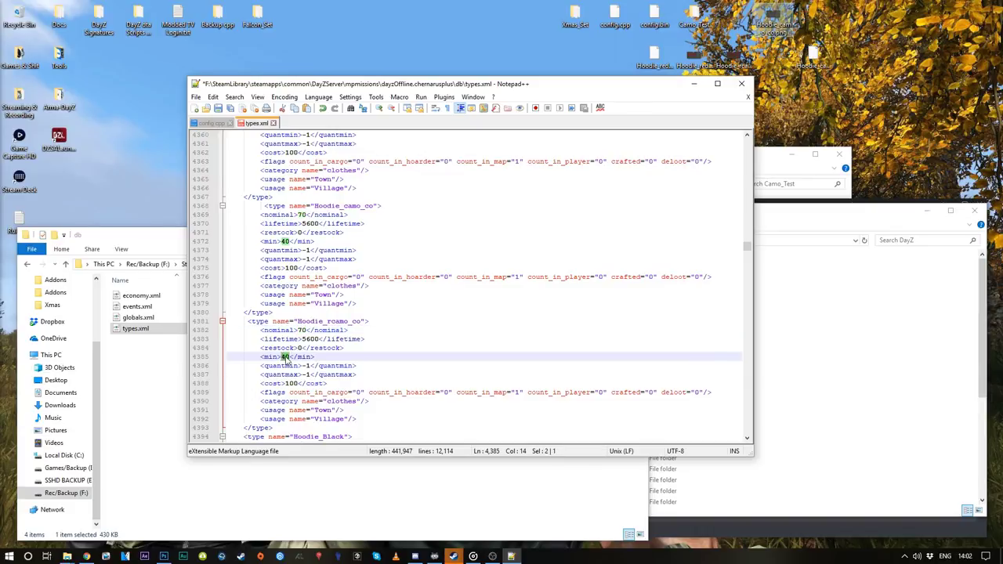
{"action": "left_click", "coordinate": [304, 331]}
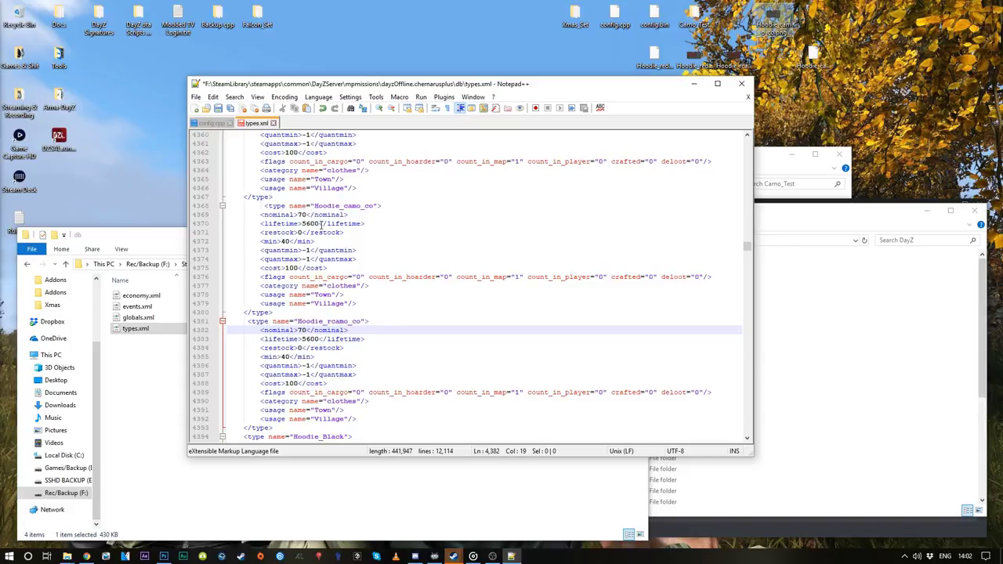
Check the opening and closing type tags from the end of HockeyMask through Hoodie_camo_co and Hoodie_rcamo_co to the start of Hoodie_Black.
{"action": "scroll", "coordinate": [273, 218], "scroll_direction": "up", "scroll_amount": 3}
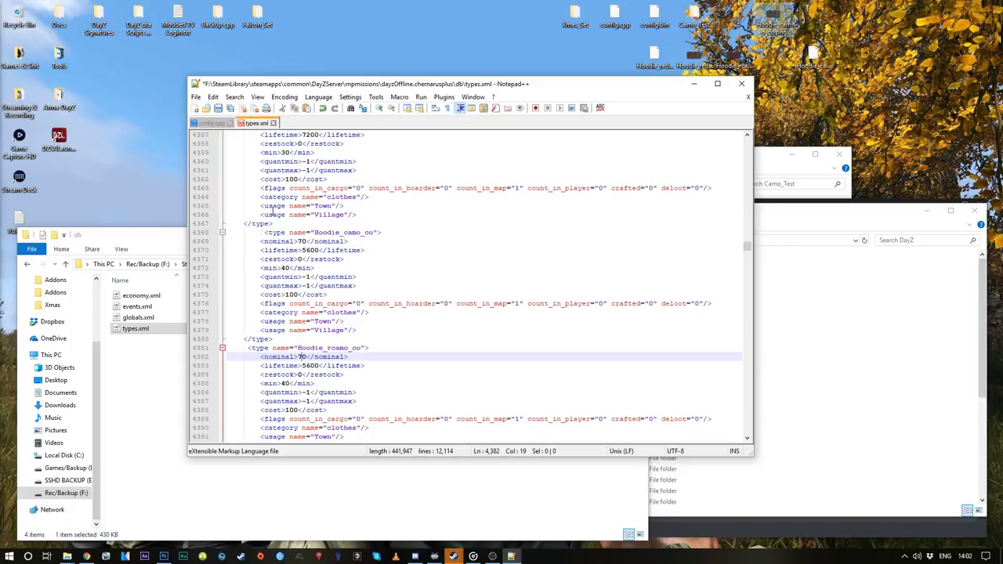
{"action": "left_click_drag", "start_coordinate": [273, 277], "coordinate": [243, 277]}
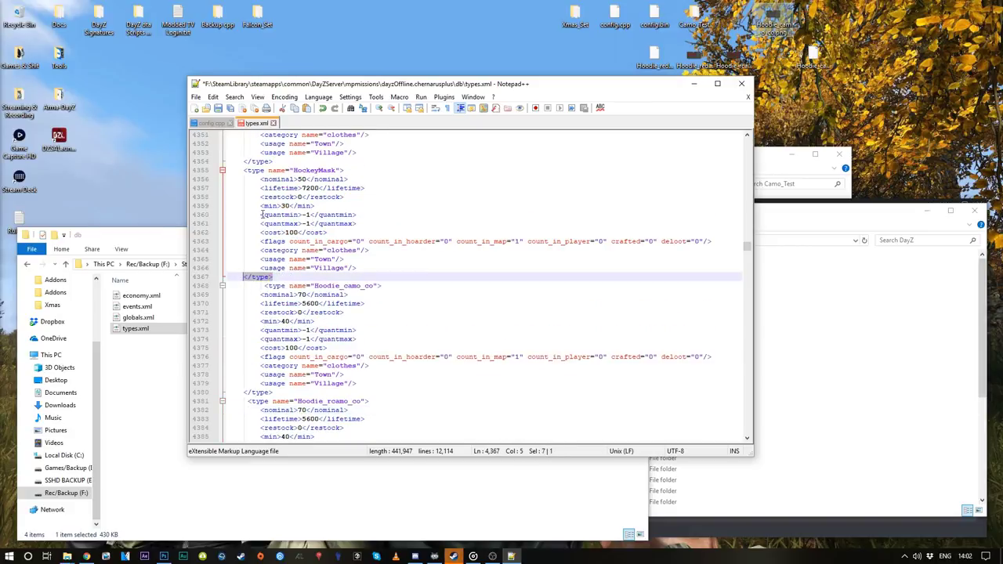
{"action": "left_click", "coordinate": [256, 277]}
{"action": "left_click", "coordinate": [276, 286]}
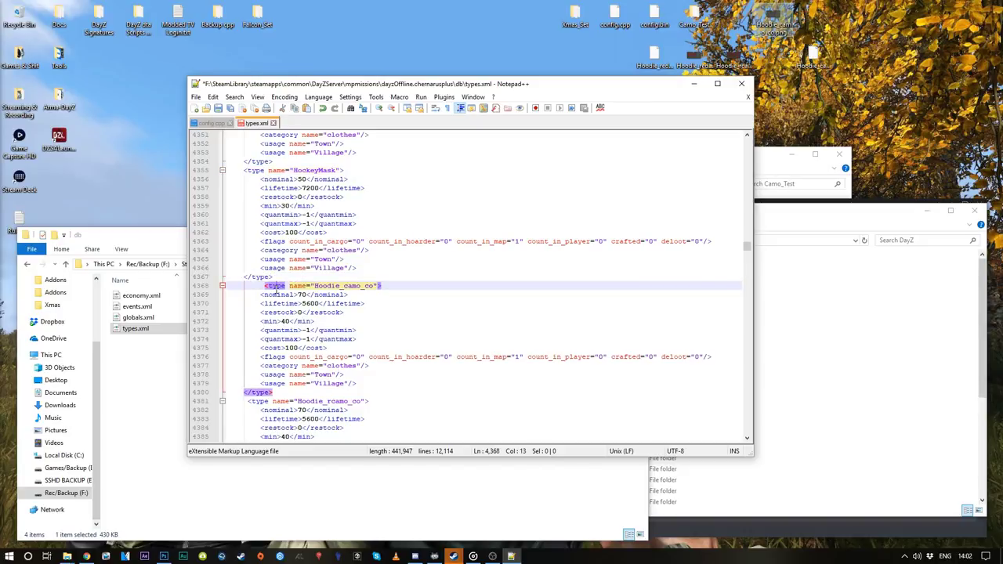
{"action": "scroll", "coordinate": [267, 266], "scroll_direction": "down", "scroll_amount": 3}
{"action": "left_click", "coordinate": [261, 321]}
{"action": "scroll", "coordinate": [260, 323], "scroll_direction": "down", "scroll_amount": 2}
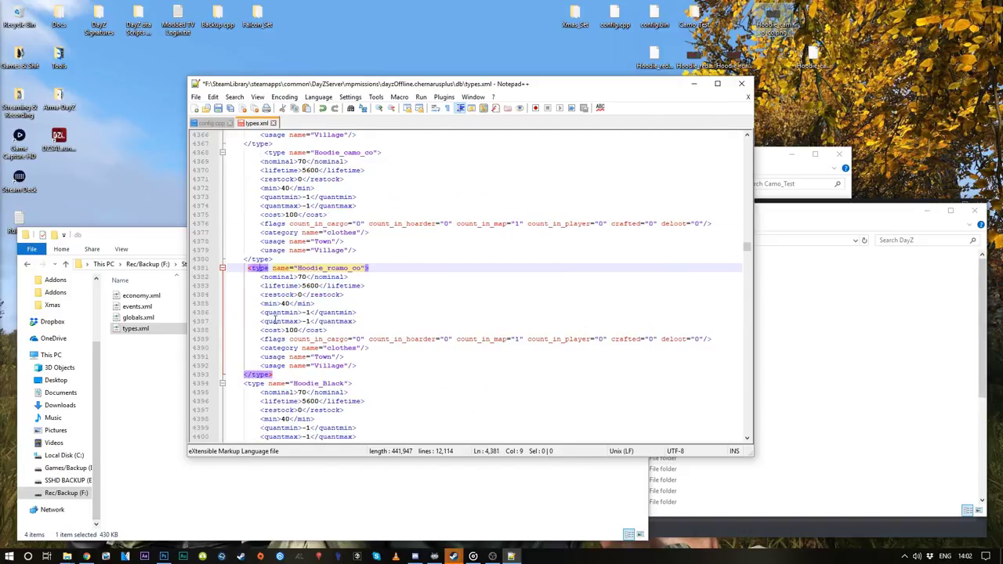
{"action": "left_click", "coordinate": [263, 383]}
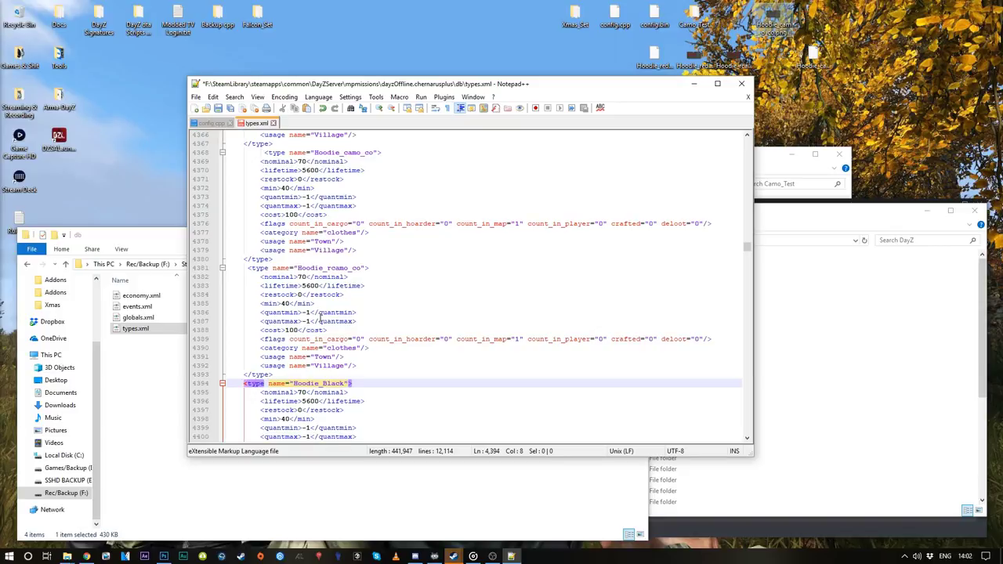
Save types.xml and close Notepad++.
{"action": "left_click", "coordinate": [218, 109]}
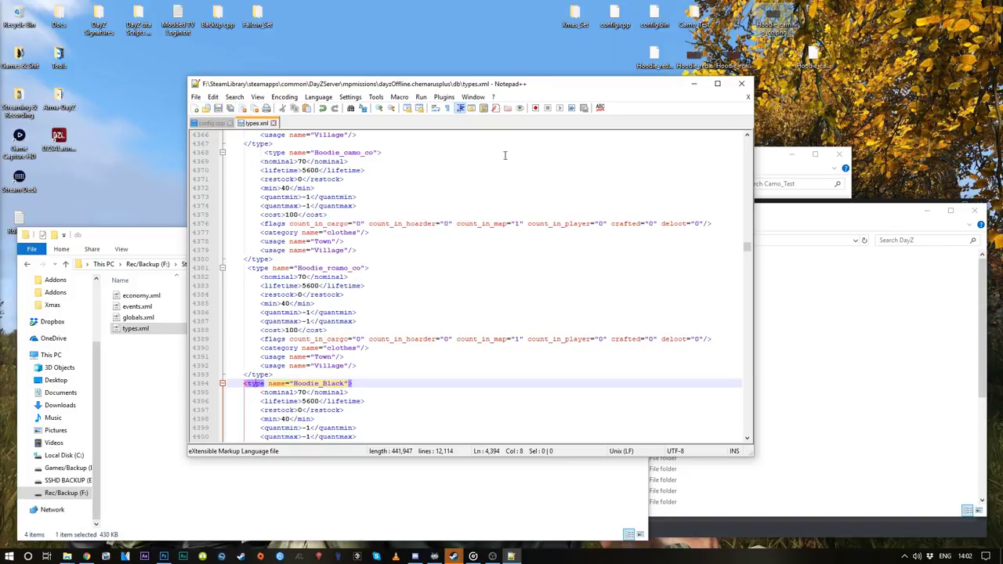
{"action": "left_click", "coordinate": [741, 83]}
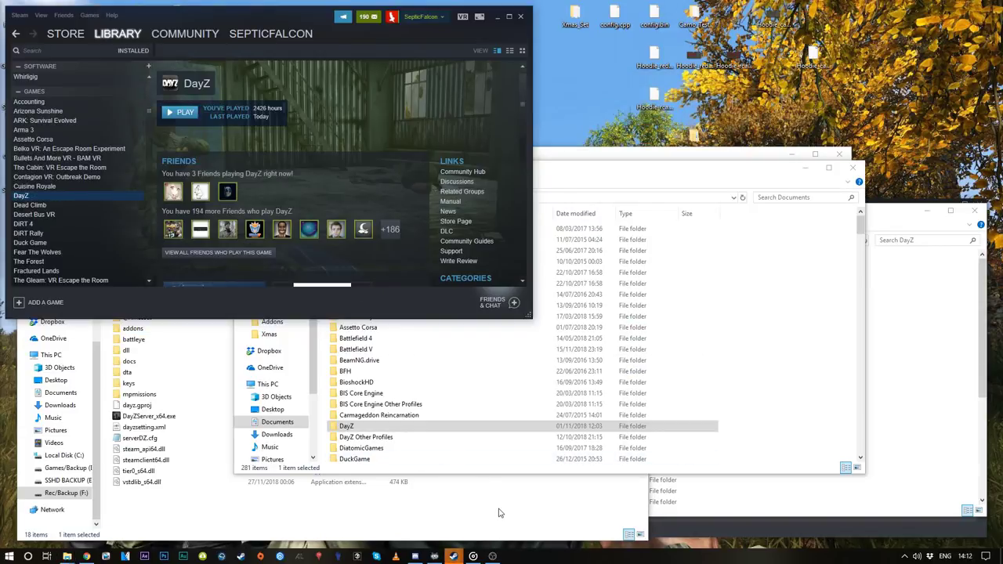
{"action": "left_click", "coordinate": [499, 510]}
{"action": "left_click", "coordinate": [662, 234]}
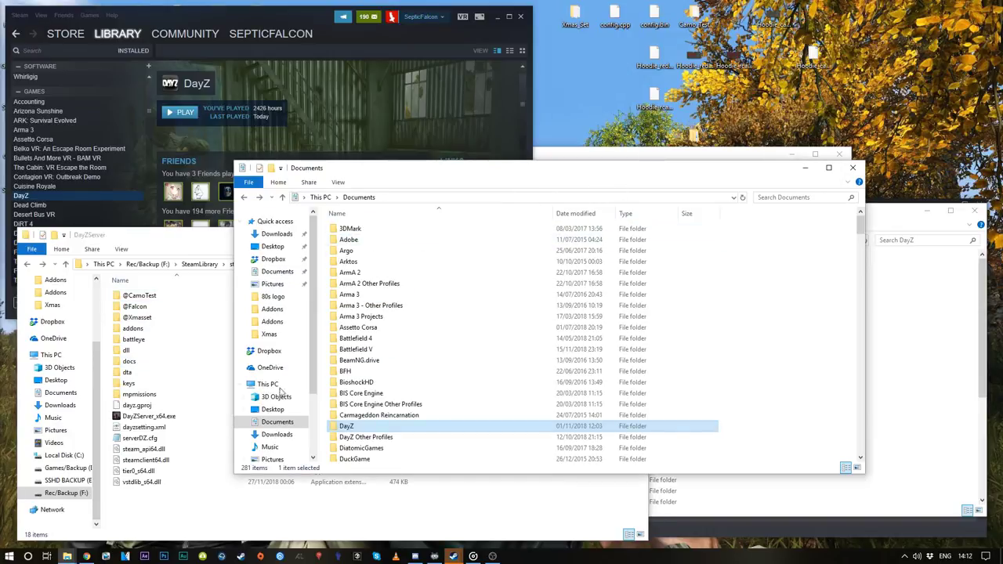
{"action": "left_click", "coordinate": [335, 499]}
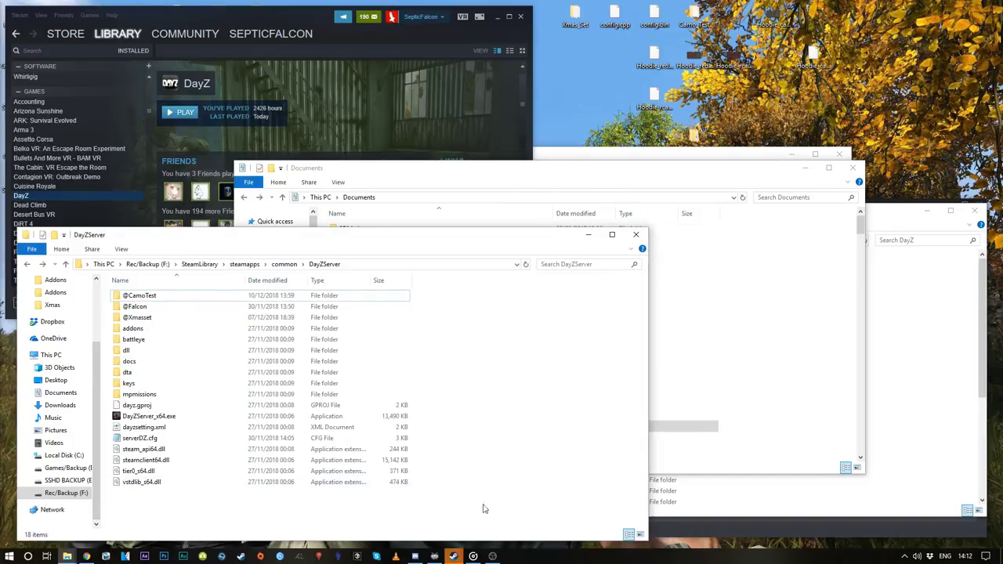
{"action": "left_click", "coordinate": [783, 467]}
{"action": "left_click", "coordinate": [335, 525]}
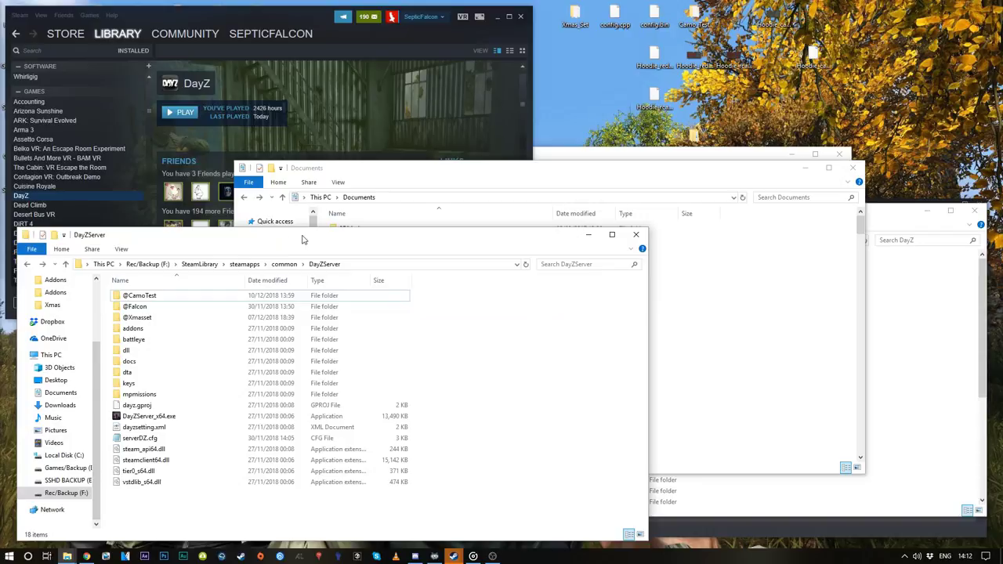
In the DayZServer Explorer window, go to SteamLibrary\steamapps\common\DayZ Tools\Bin\DsUtils and select DSCreateKey.exe.
{"action": "left_click", "coordinate": [244, 265]}
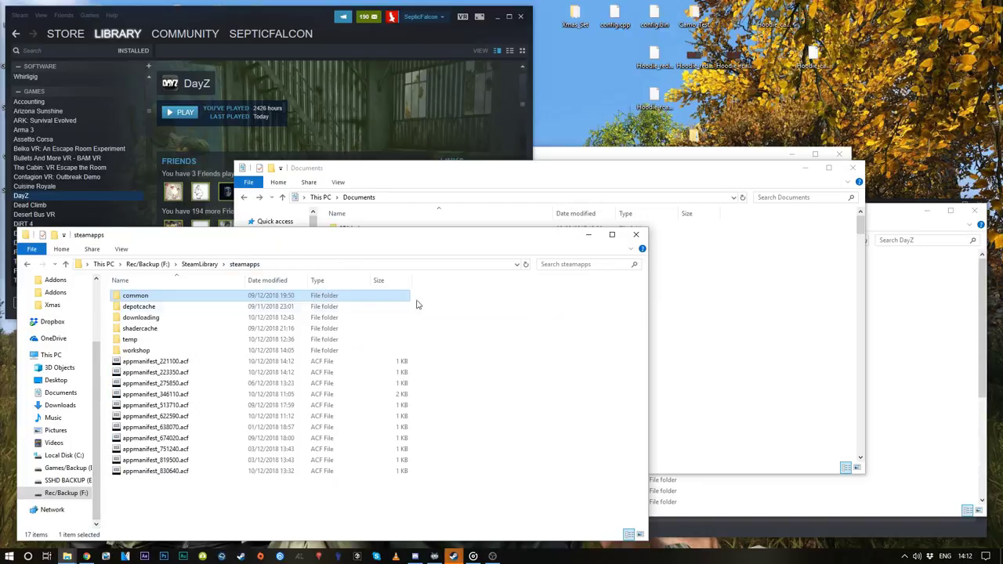
{"action": "left_click", "coordinate": [199, 264]}
{"action": "double_click", "coordinate": [163, 297]}
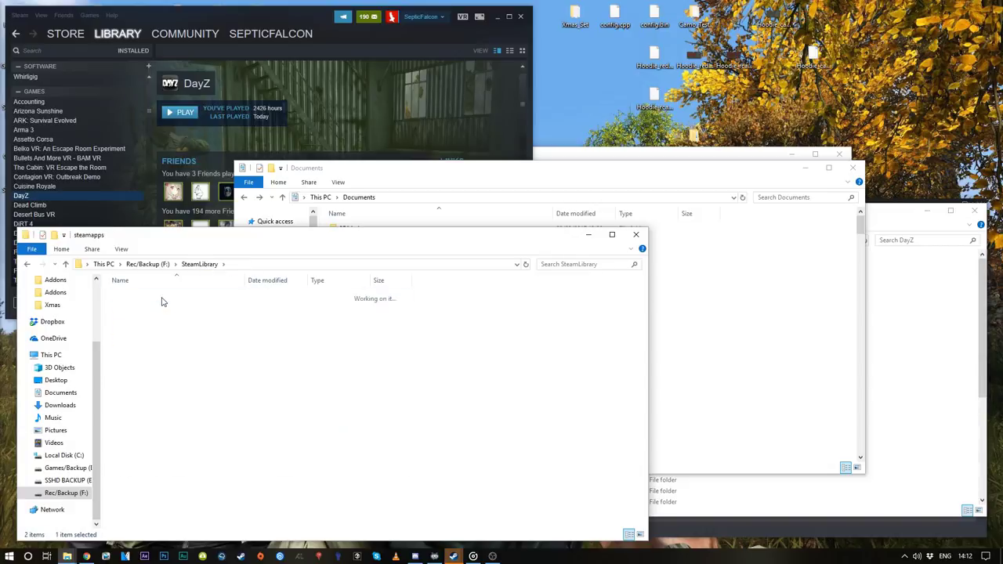
{"action": "double_click", "coordinate": [157, 297]}
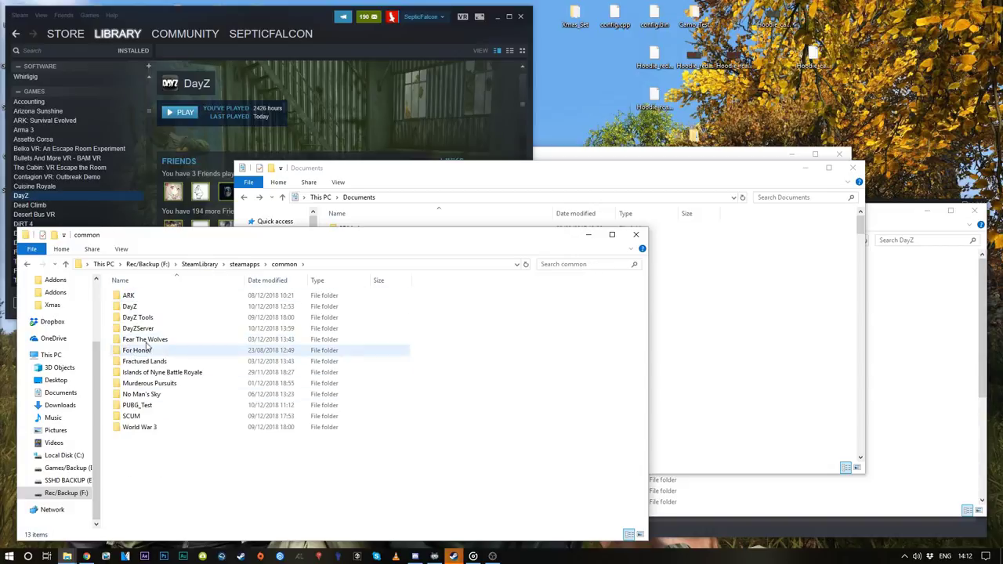
{"action": "left_click", "coordinate": [141, 318]}
{"action": "double_click", "coordinate": [141, 318]}
{"action": "double_click", "coordinate": [134, 306]}
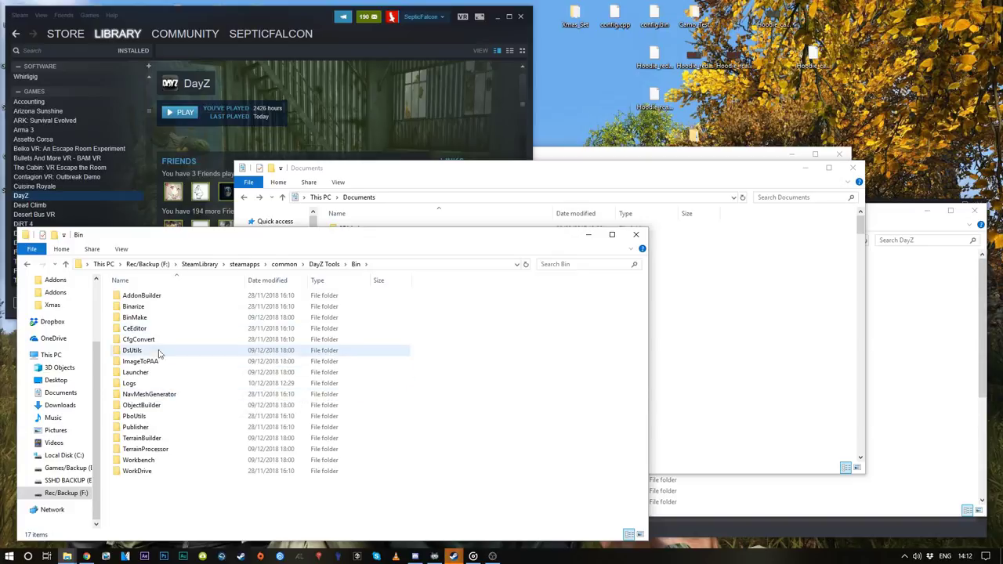
{"action": "double_click", "coordinate": [156, 351]}
{"action": "left_click", "coordinate": [146, 310]}
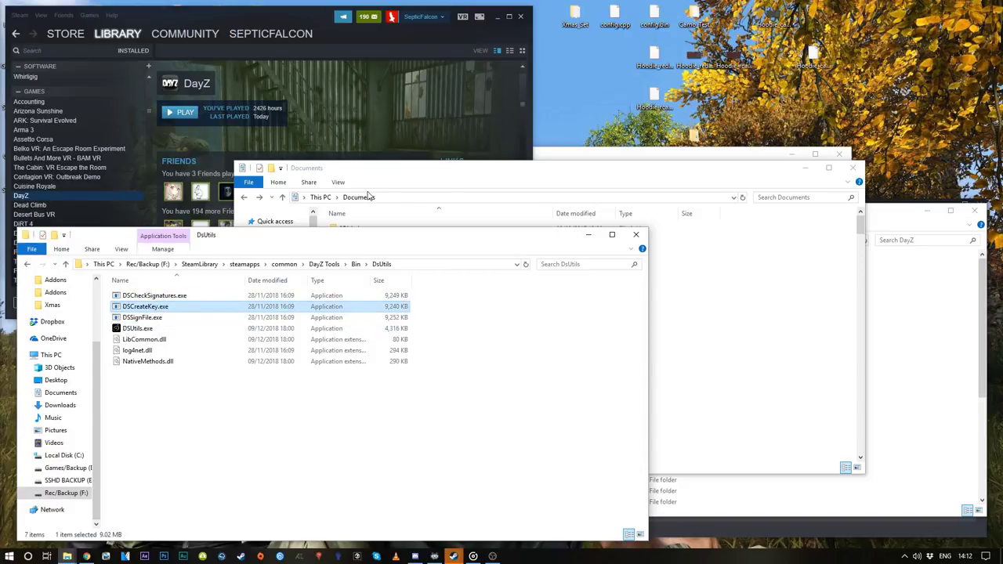
In the Documents Explorer window, open the SteamLibrary folder on the Rec/Backup (F:) drive.
{"action": "left_click", "coordinate": [761, 316]}
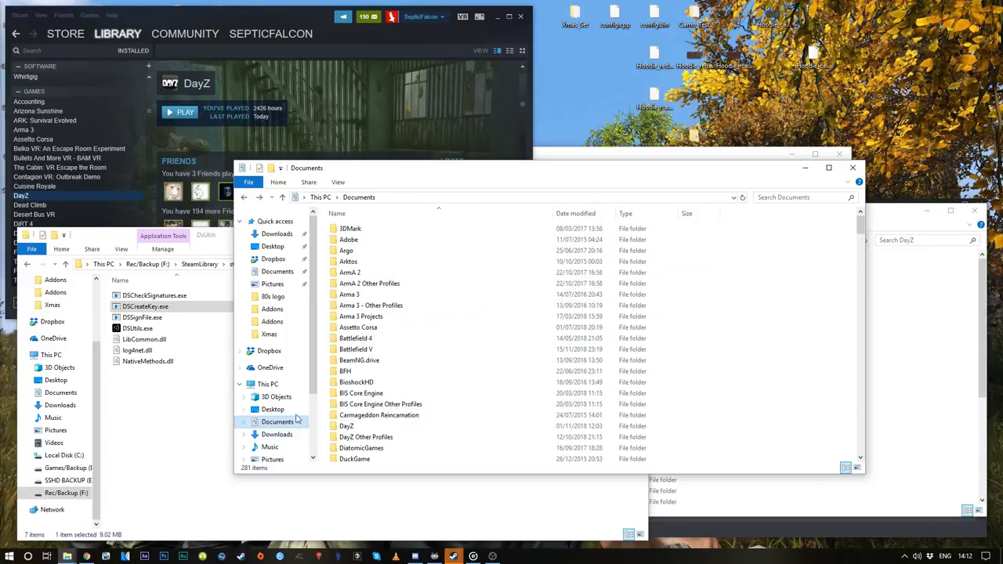
{"action": "scroll", "coordinate": [290, 453], "scroll_direction": "down", "scroll_amount": 2}
{"action": "scroll", "coordinate": [290, 453], "scroll_direction": "down", "scroll_amount": 1}
{"action": "left_click", "coordinate": [290, 451]}
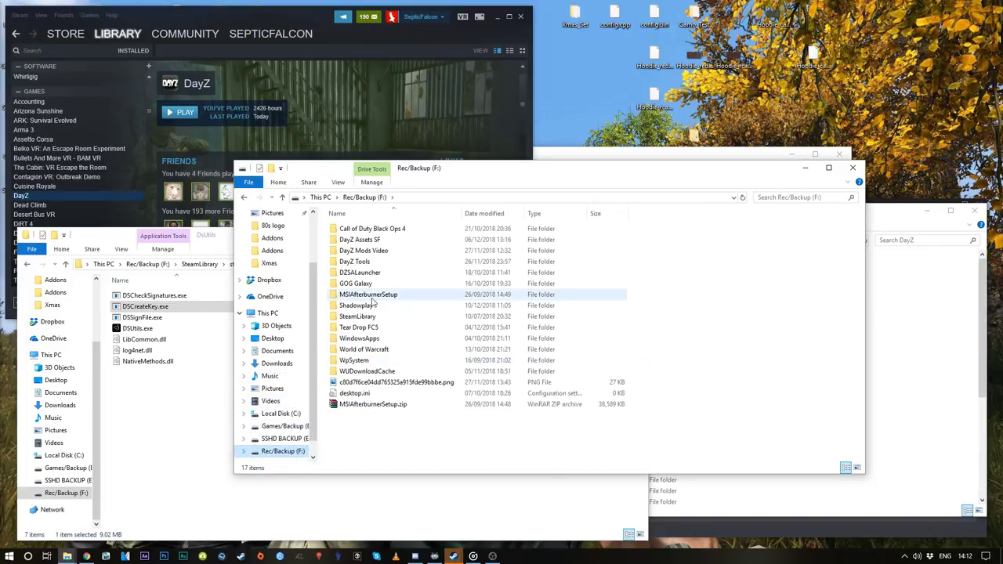
{"action": "double_click", "coordinate": [366, 243]}
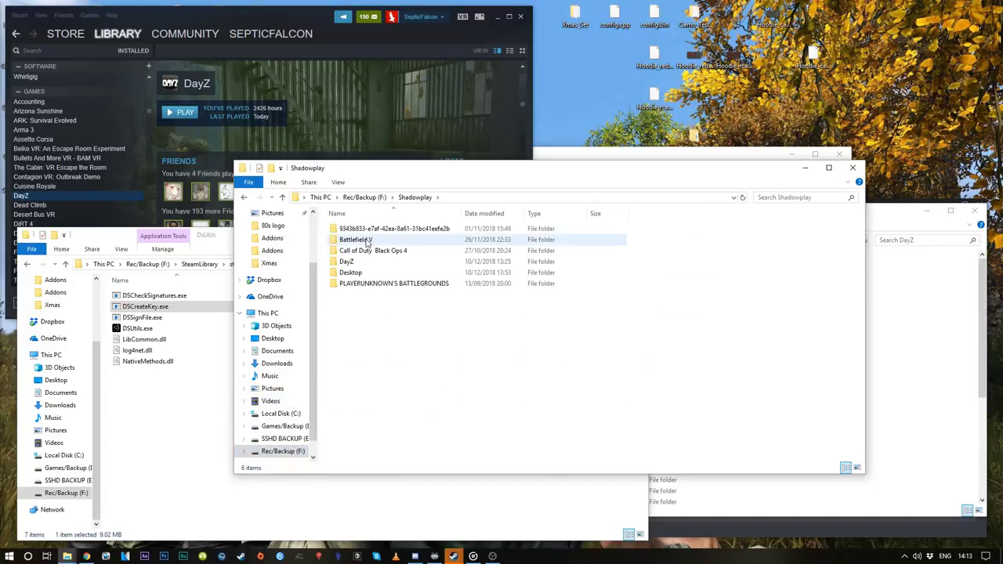
{"action": "left_click", "coordinate": [243, 197]}
{"action": "double_click", "coordinate": [370, 296]}
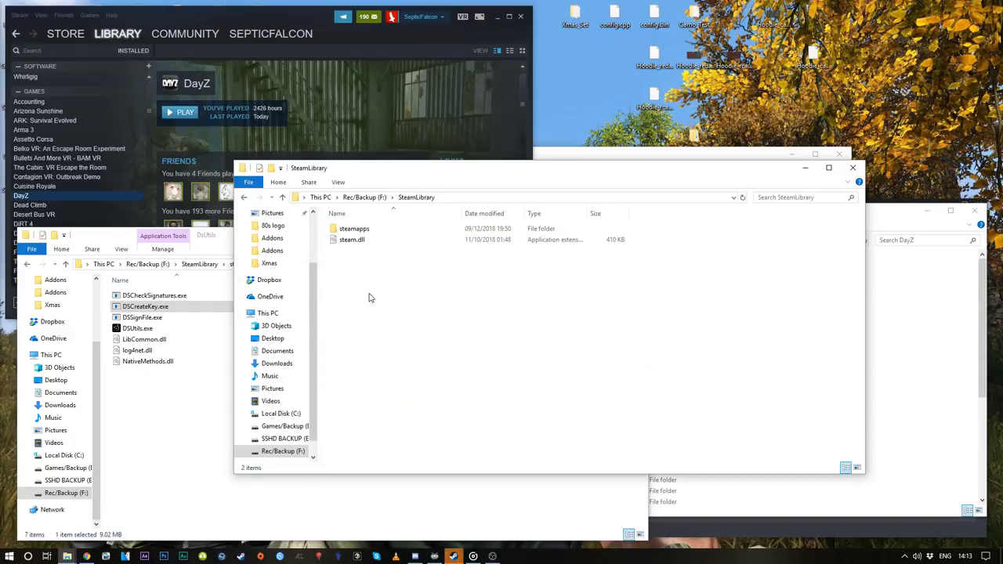
{"action": "double_click", "coordinate": [353, 229]}
{"action": "double_click", "coordinate": [353, 229]}
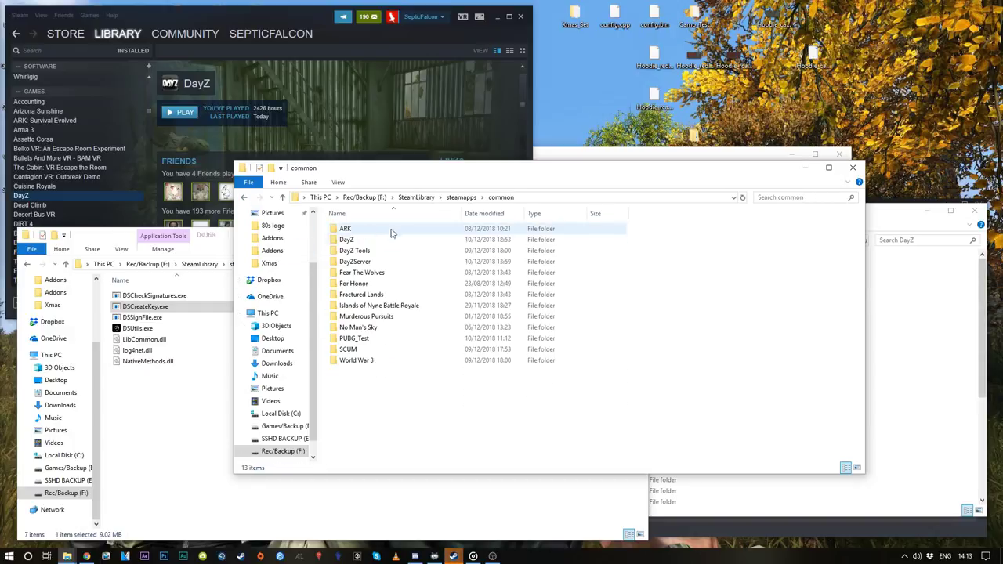
{"action": "double_click", "coordinate": [357, 261]}
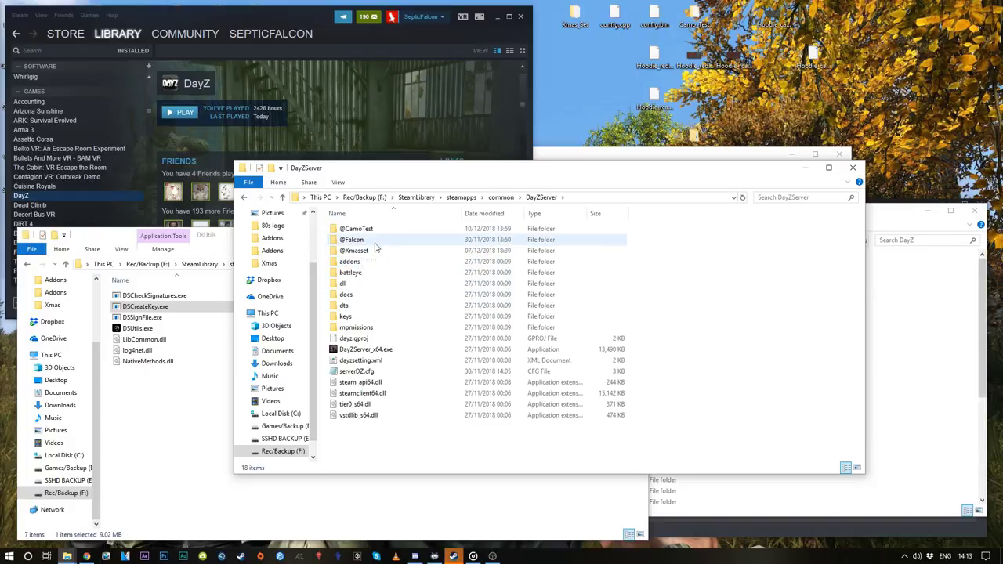
{"action": "double_click", "coordinate": [352, 229]}
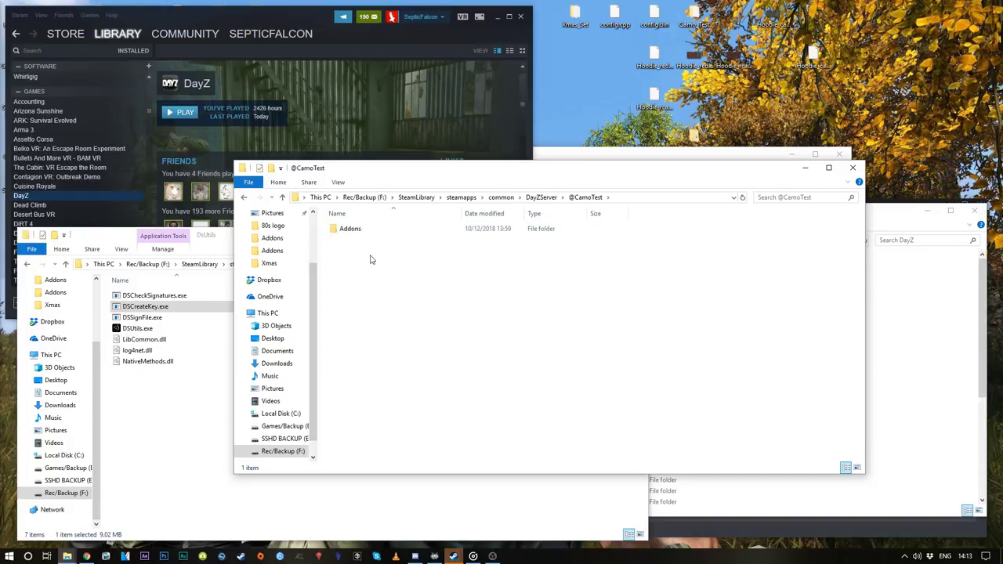
{"action": "double_click", "coordinate": [351, 230]}
{"action": "mouse_move", "coordinate": [358, 228]}
{"action": "left_mouse_down"}
{"action": "mouse_move", "coordinate": [345, 232]}
{"action": "mouse_move", "coordinate": [385, 232]}
{"action": "mouse_move", "coordinate": [282, 249]}
{"action": "mouse_move", "coordinate": [345, 230]}
{"action": "mouse_move", "coordinate": [270, 272]}
{"action": "mouse_move", "coordinate": [152, 305]}
{"action": "mouse_move", "coordinate": [365, 232]}
{"action": "left_mouse_up"}
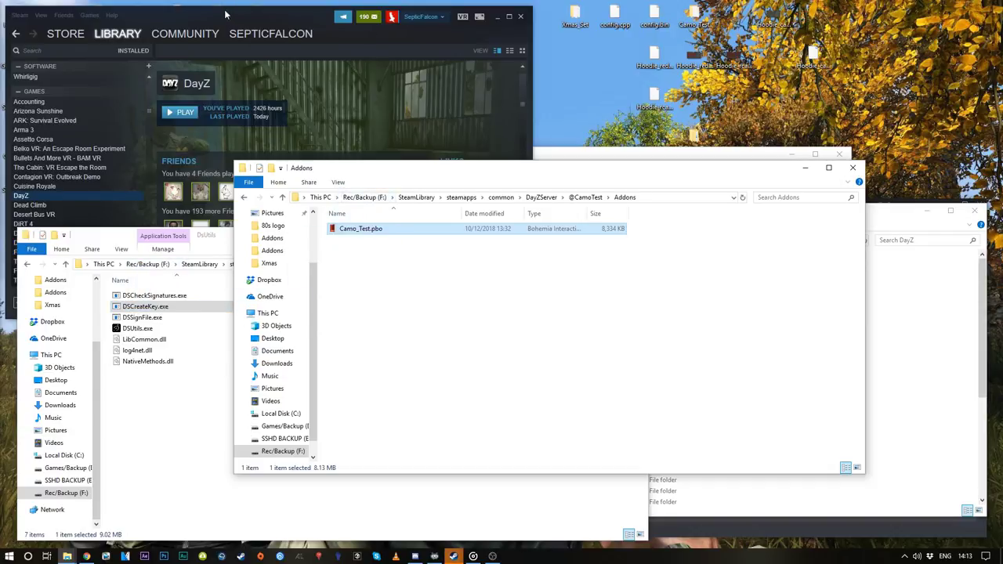
Open the DayZ Signatures folder on the desktop and look at Falcon.bikey and Falcon.biprivatekey.
{"action": "left_click_drag", "start_coordinate": [224, 10], "coordinate": [253, 37]}
{"action": "double_click", "coordinate": [98, 17]}
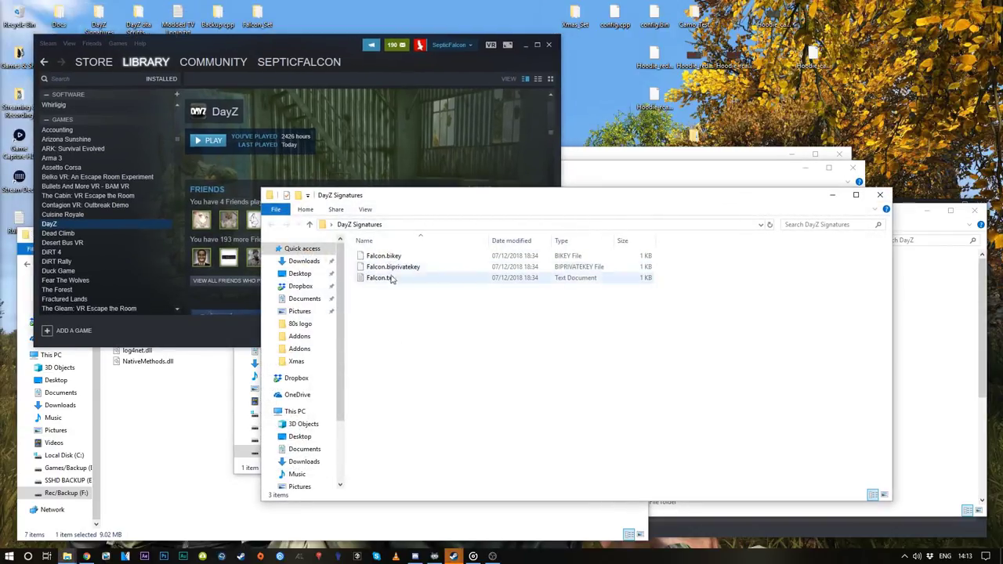
{"action": "left_click", "coordinate": [380, 259]}
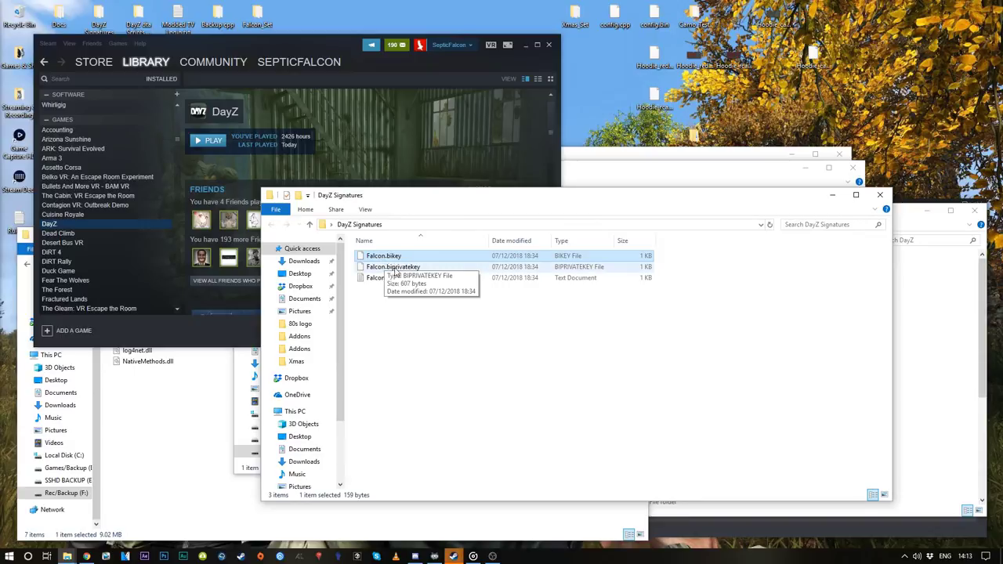
{"action": "left_click", "coordinate": [395, 270]}
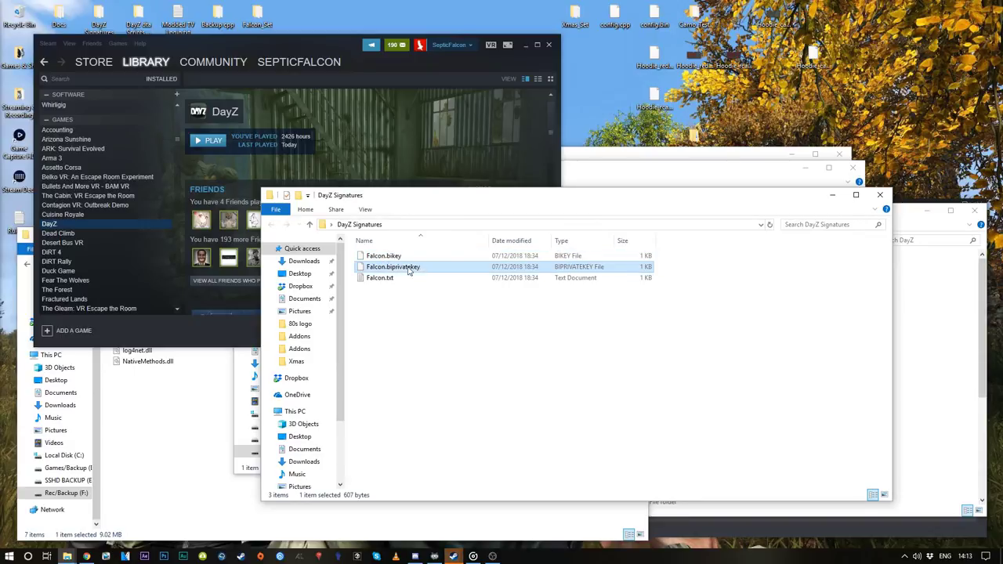
Open DSUtils.exe, fill in a new key's authority name as Falcon, review the destination path, and leave without creating the key.
{"action": "left_click", "coordinate": [167, 368]}
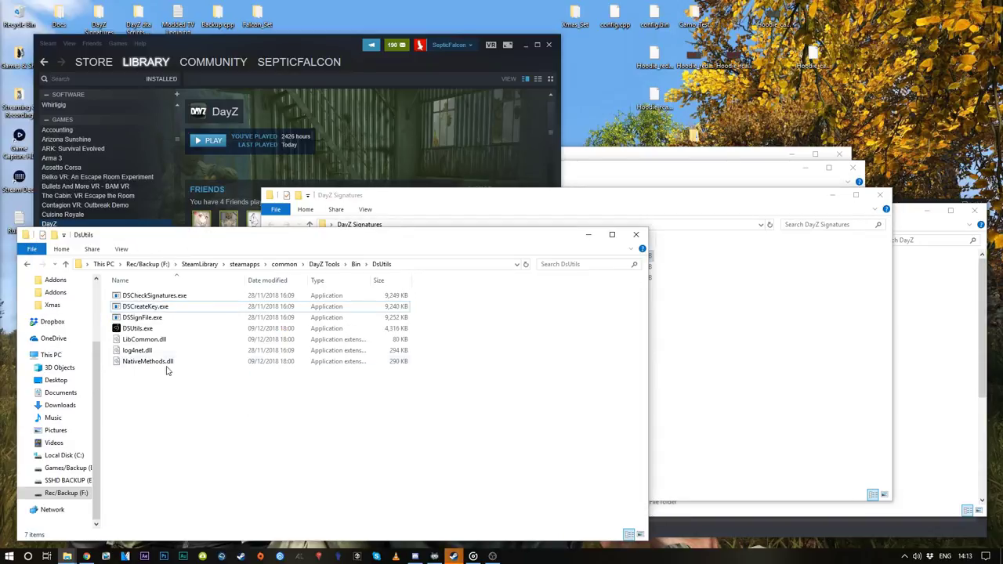
{"action": "left_click", "coordinate": [148, 329]}
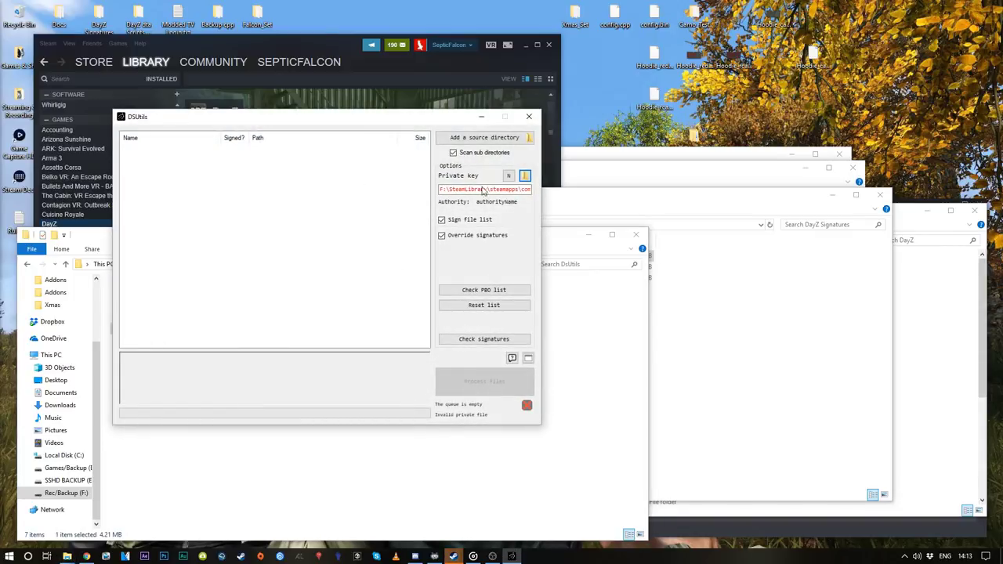
{"action": "left_click", "coordinate": [509, 176]}
{"action": "type", "text": "Falcon"}
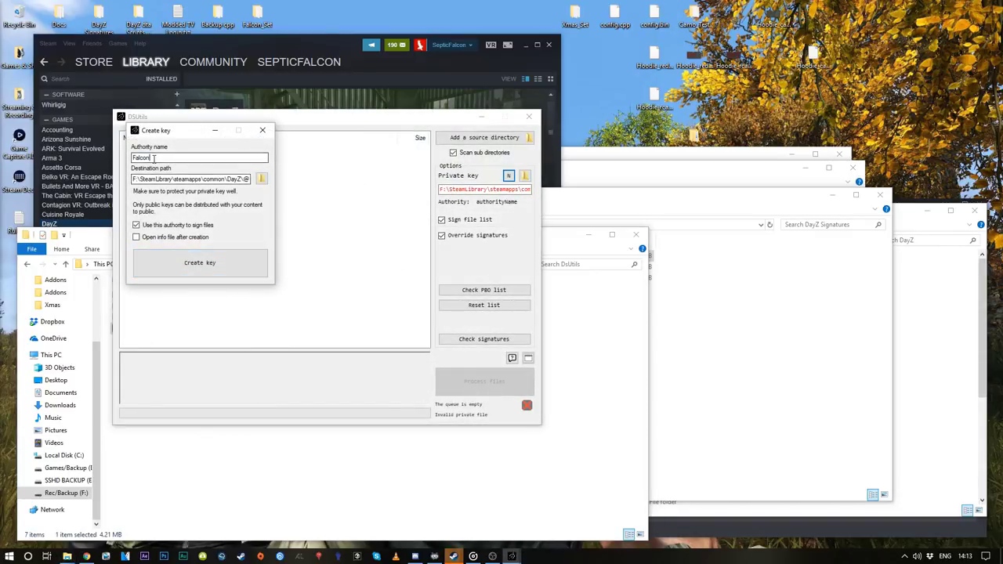
{"action": "left_click_drag", "start_coordinate": [134, 179], "coordinate": [259, 183]}
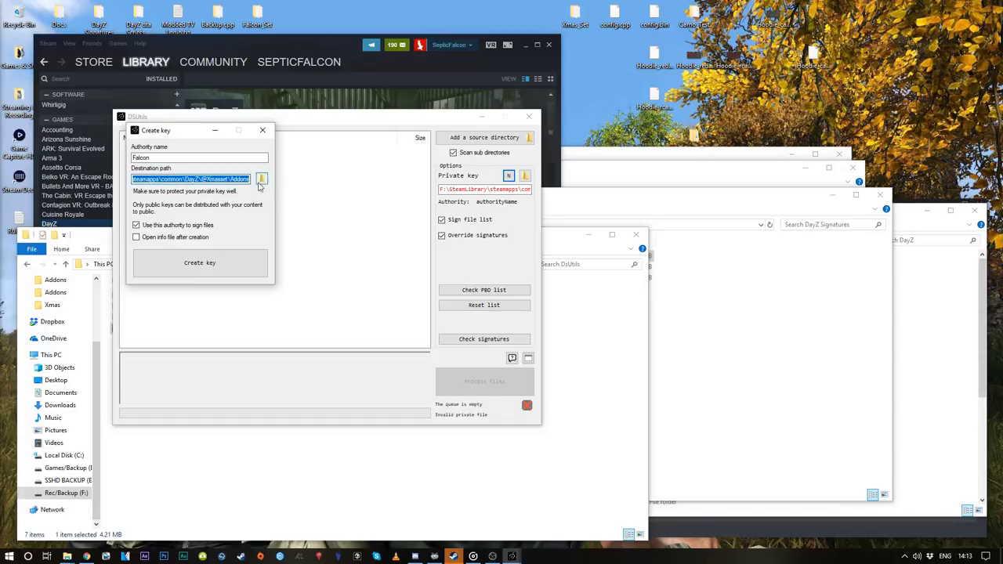
{"action": "left_click", "coordinate": [221, 181]}
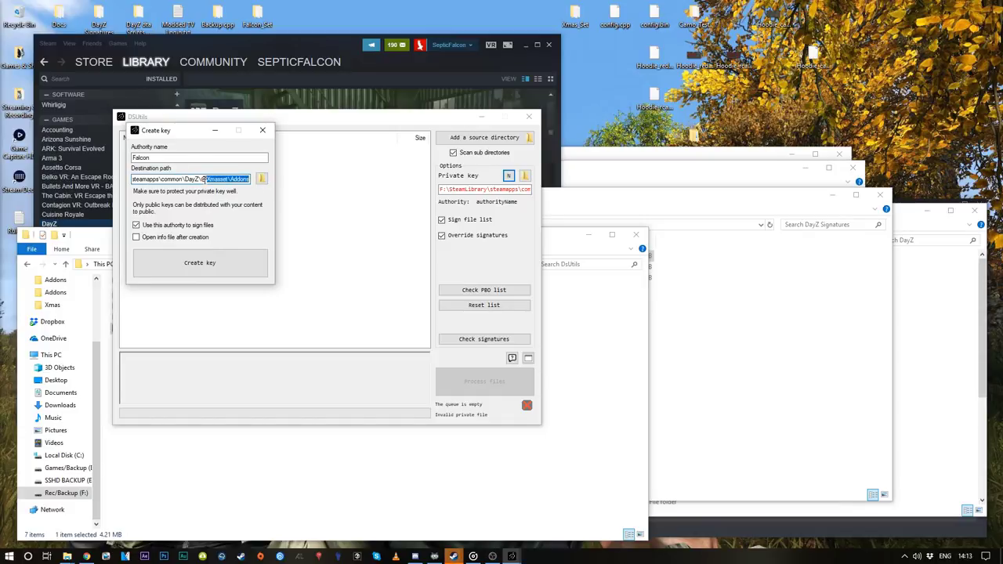
{"action": "left_click", "coordinate": [240, 181]}
{"action": "left_click", "coordinate": [188, 159]}
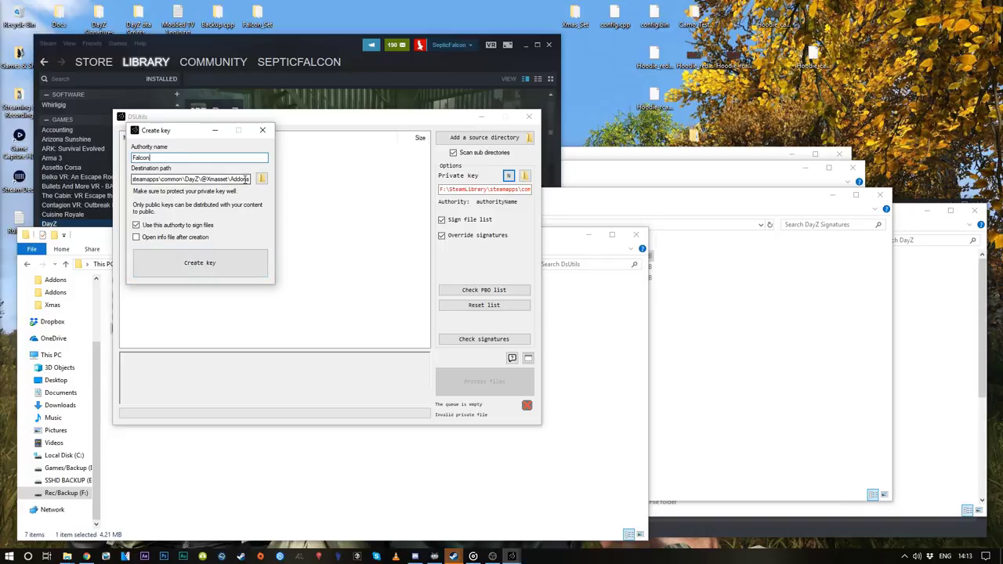
{"action": "left_click", "coordinate": [262, 131]}
{"action": "left_click", "coordinate": [529, 119]}
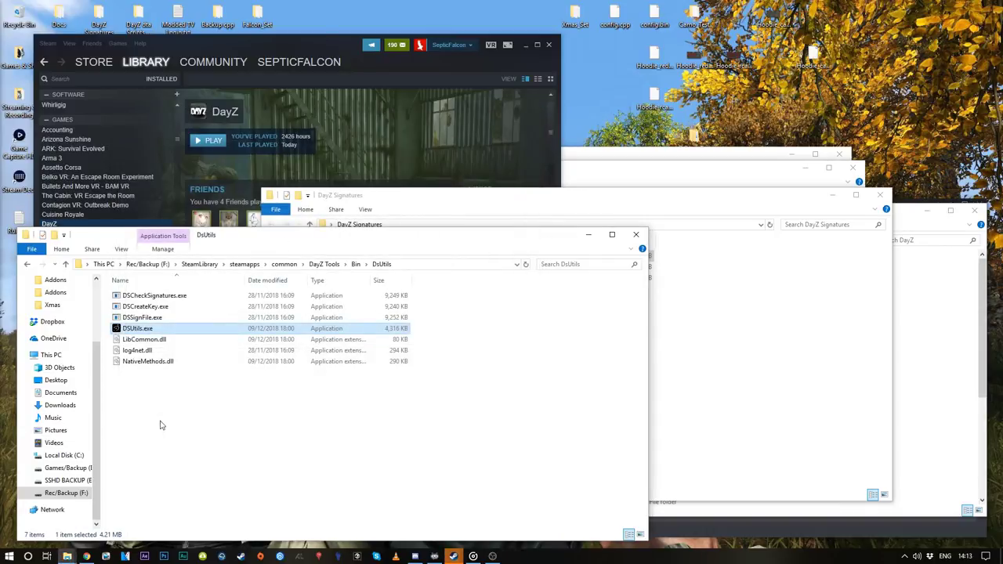
In the DayZ Signatures folder, examine the public key Falcon.bikey and the private key Falcon.biprivatekey.
{"action": "left_click", "coordinate": [181, 425]}
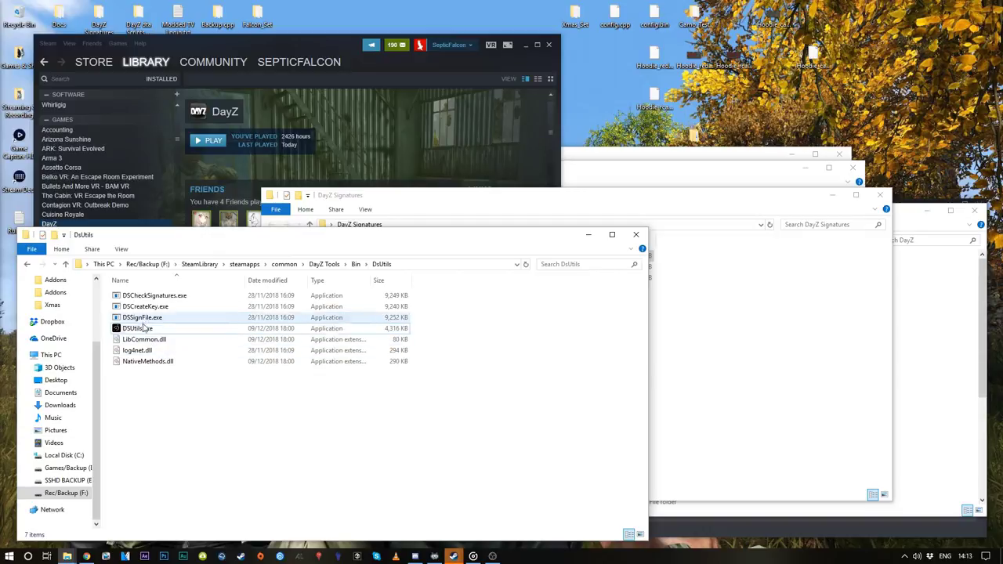
{"action": "left_click", "coordinate": [487, 206]}
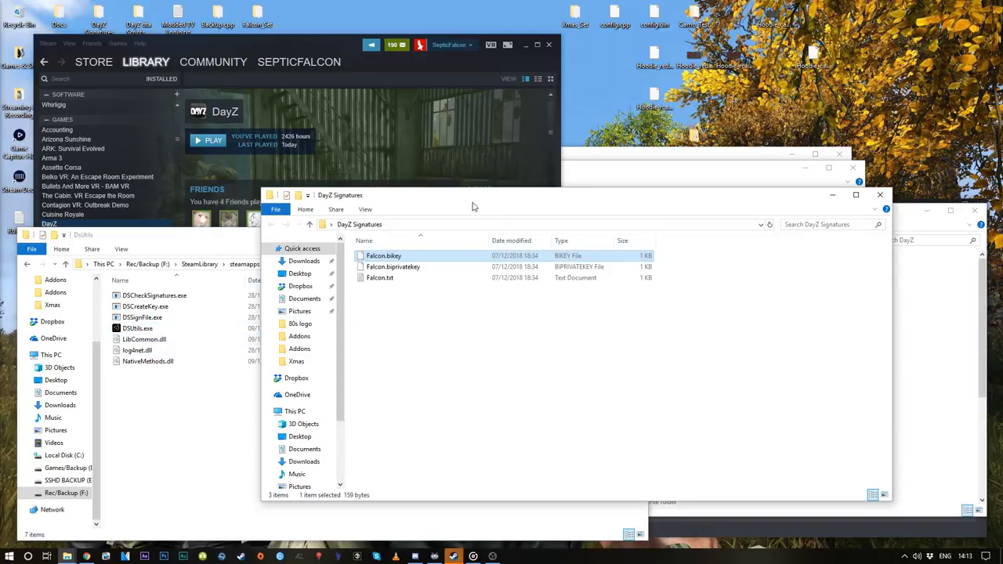
{"action": "left_click", "coordinate": [393, 267]}
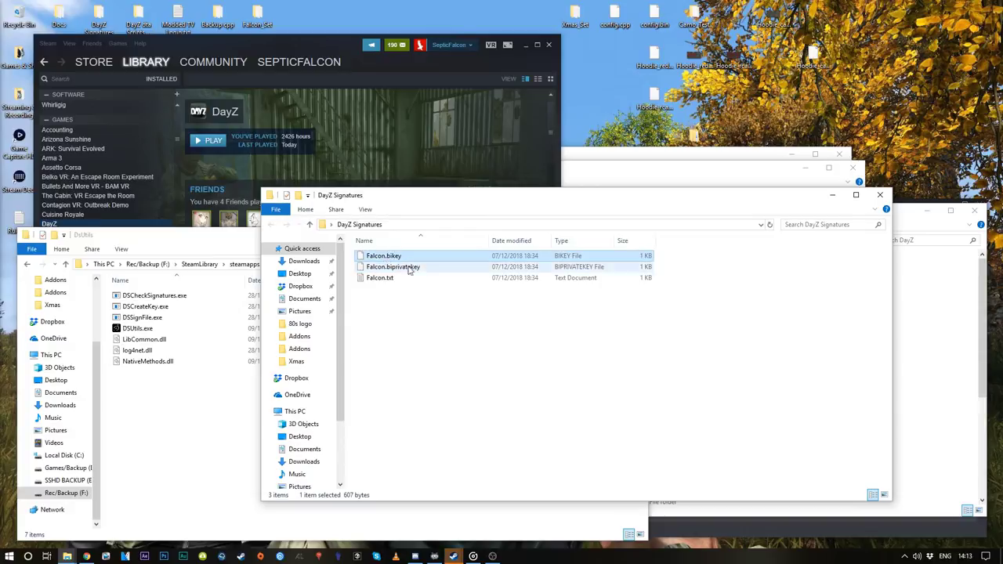
{"action": "left_click", "coordinate": [392, 256]}
{"action": "left_click", "coordinate": [410, 268]}
{"action": "key", "text": "ctrl+w"}
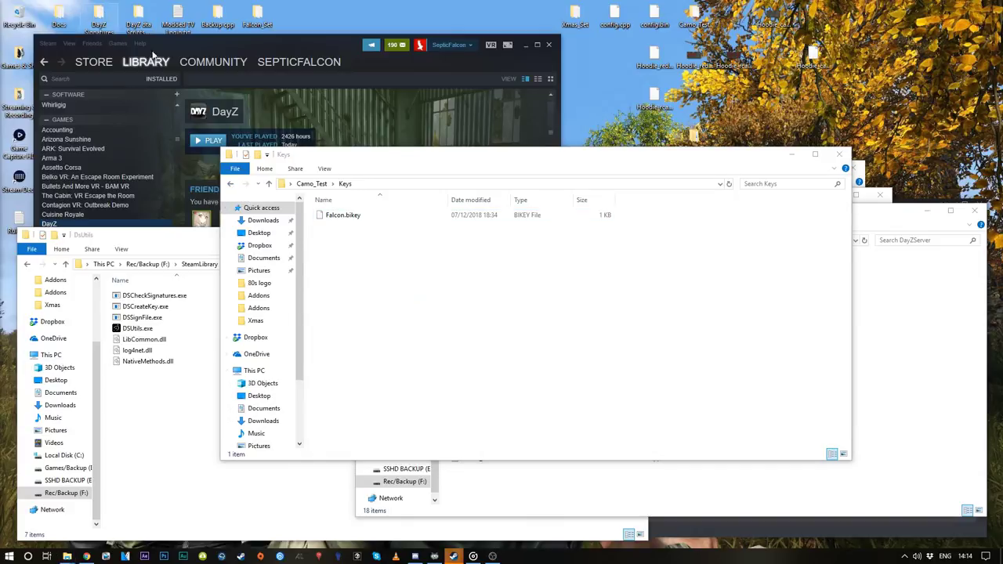
Launch DSUtils.exe and load Falcon.biprivatekey from the desktop's DayZ Signatures folder as the private key.
{"action": "left_click", "coordinate": [137, 329]}
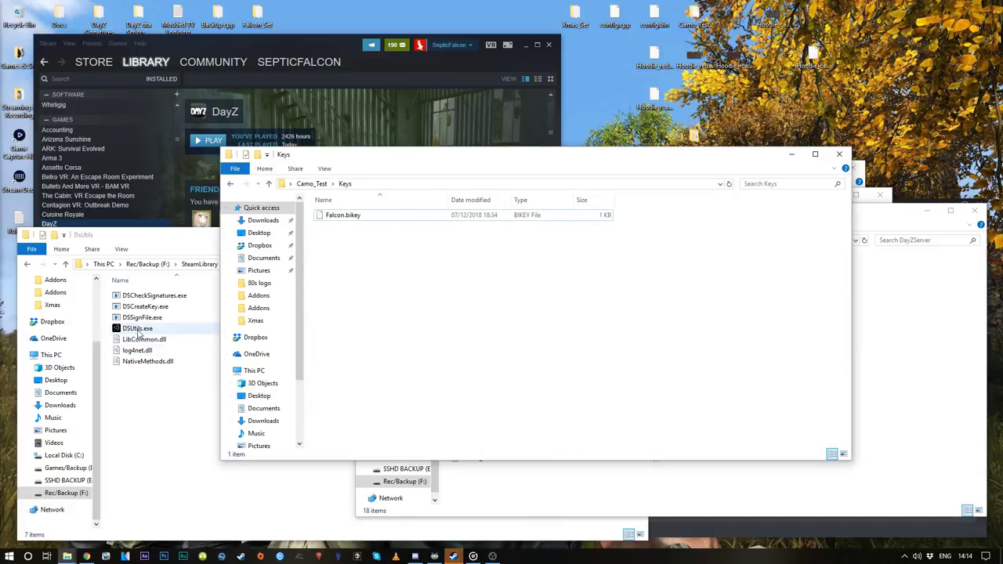
{"action": "double_click", "coordinate": [138, 329]}
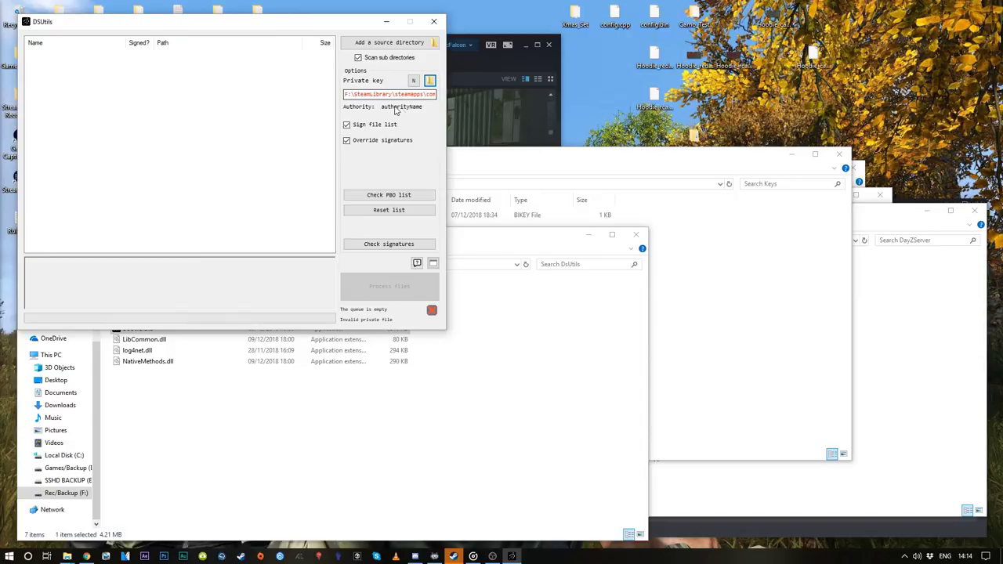
{"action": "left_click", "coordinate": [429, 82]}
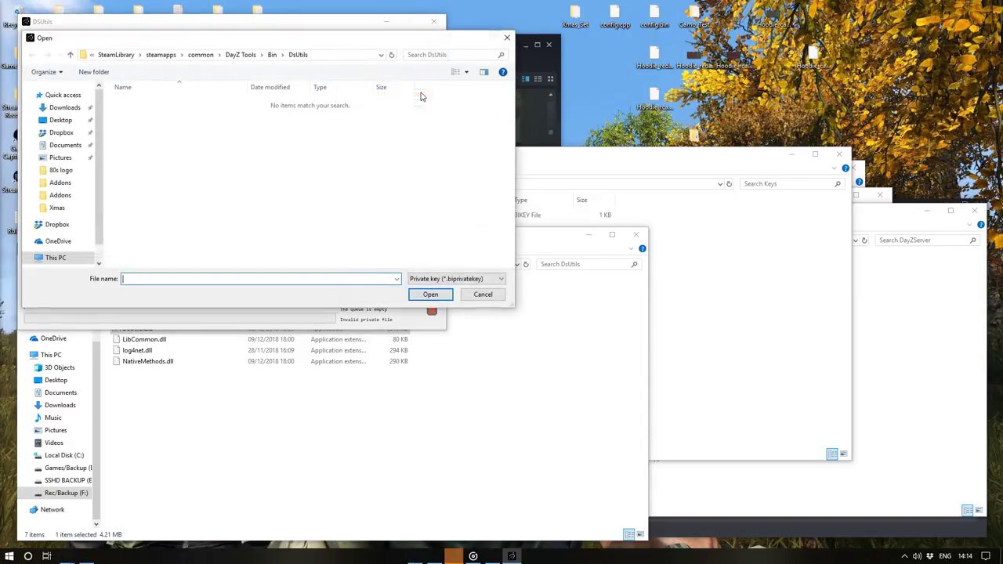
{"action": "double_click", "coordinate": [427, 126]}
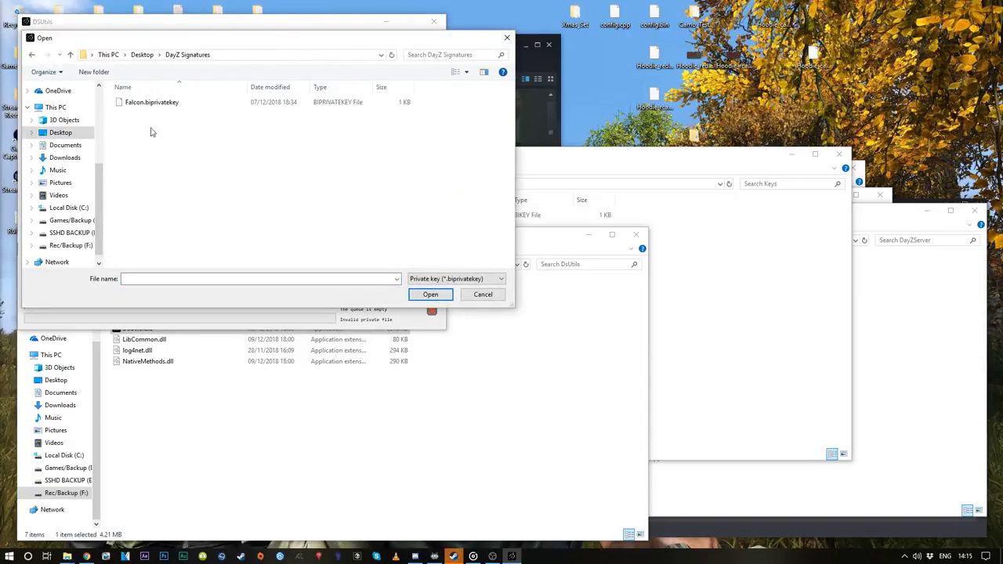
{"action": "left_click", "coordinate": [154, 103]}
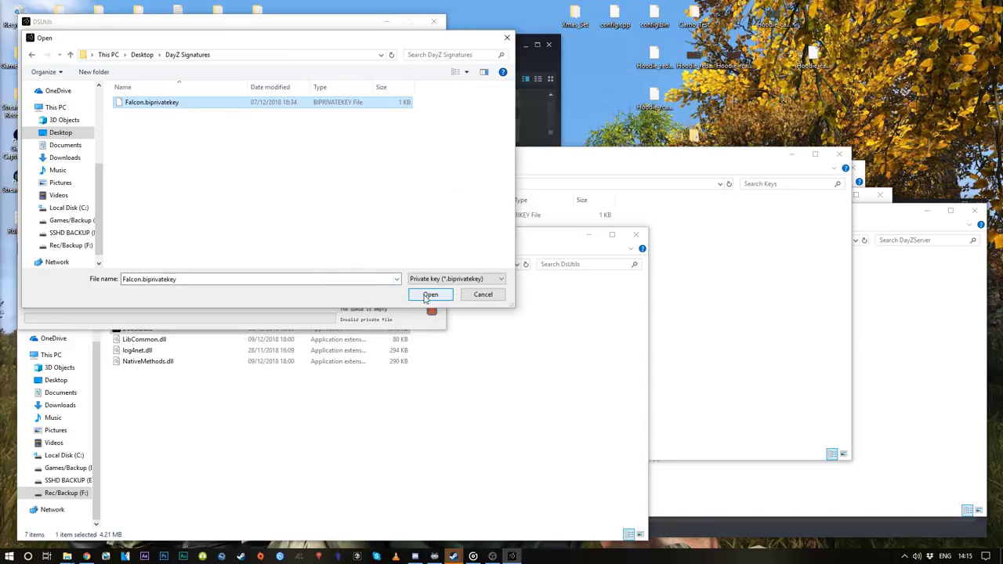
{"action": "left_click", "coordinate": [430, 296]}
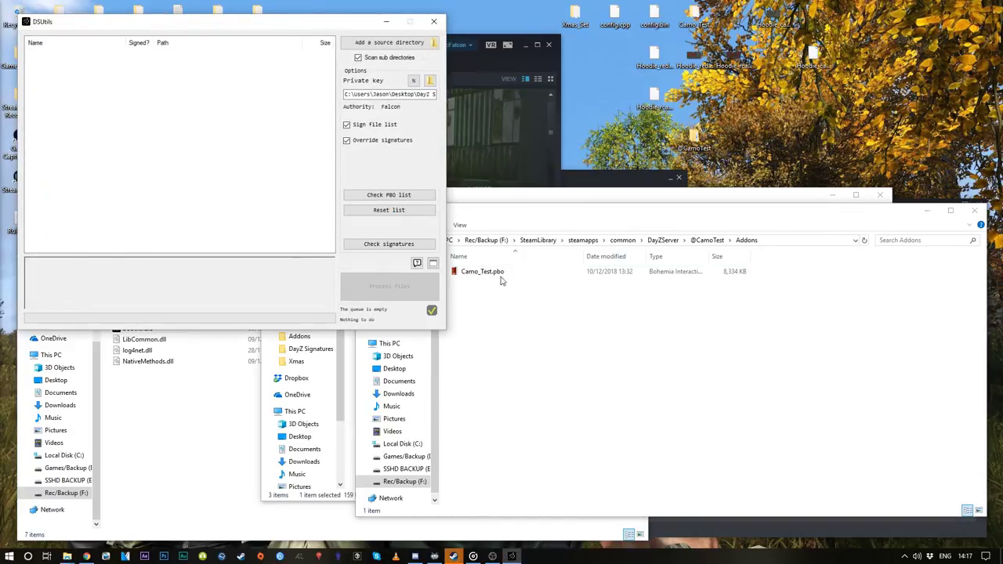
{"action": "left_click", "coordinate": [501, 280]}
{"action": "left_click_drag", "start_coordinate": [478, 271], "coordinate": [260, 218]}
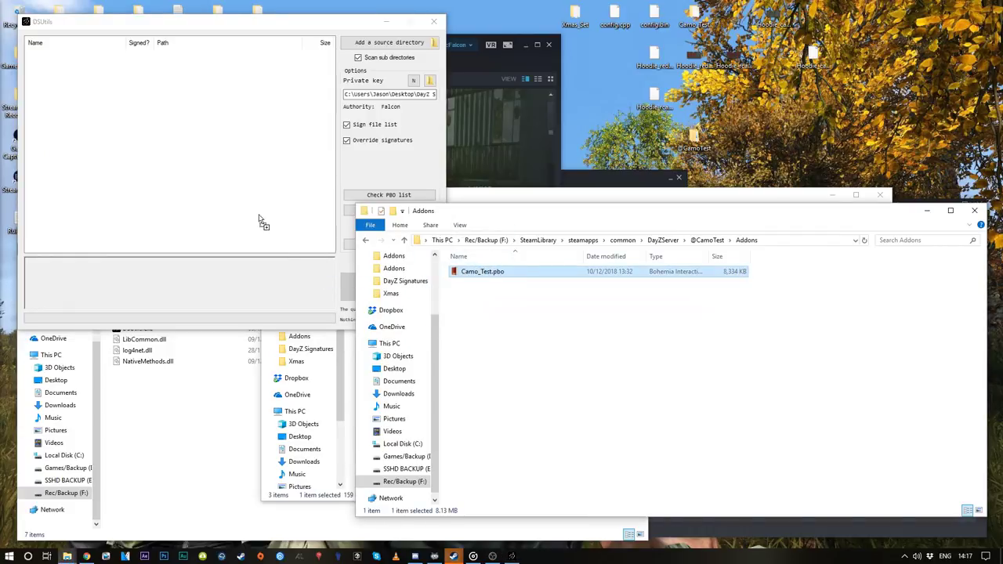
{"action": "left_click_drag", "start_coordinate": [210, 174], "coordinate": [210, 173]}
{"action": "left_click", "coordinate": [186, 149]}
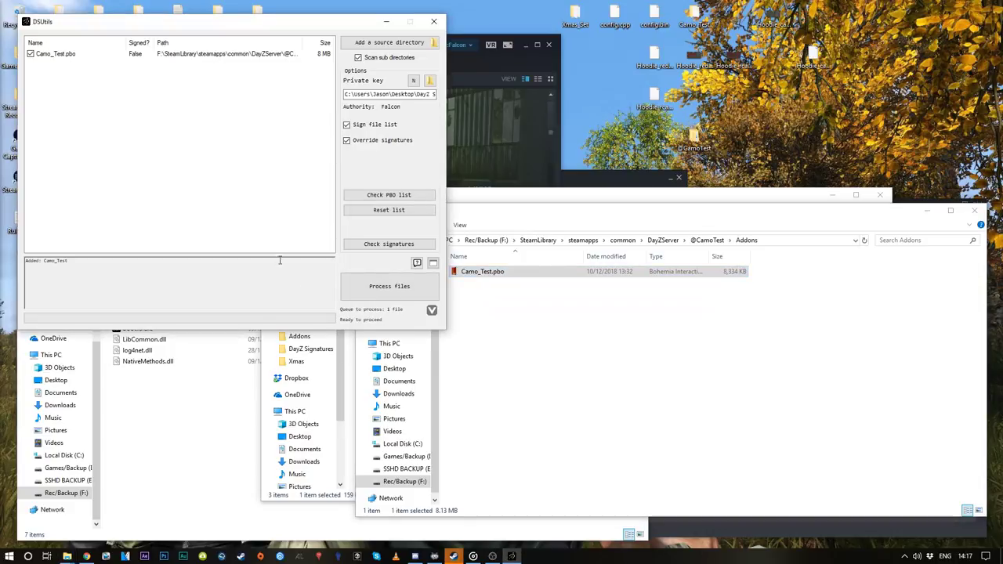
{"action": "left_click", "coordinate": [390, 292]}
{"action": "left_click", "coordinate": [540, 319]}
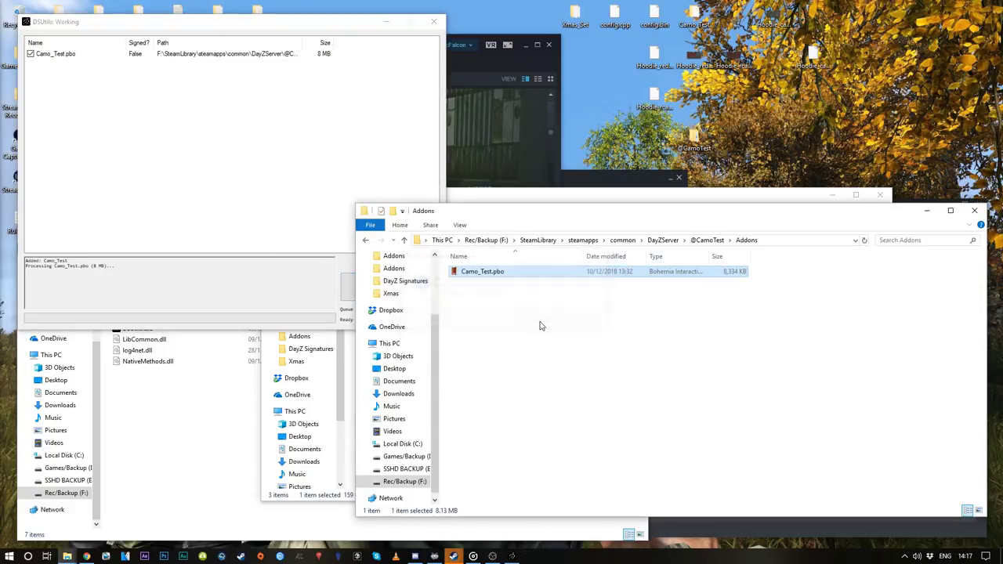
{"action": "left_click", "coordinate": [499, 311]}
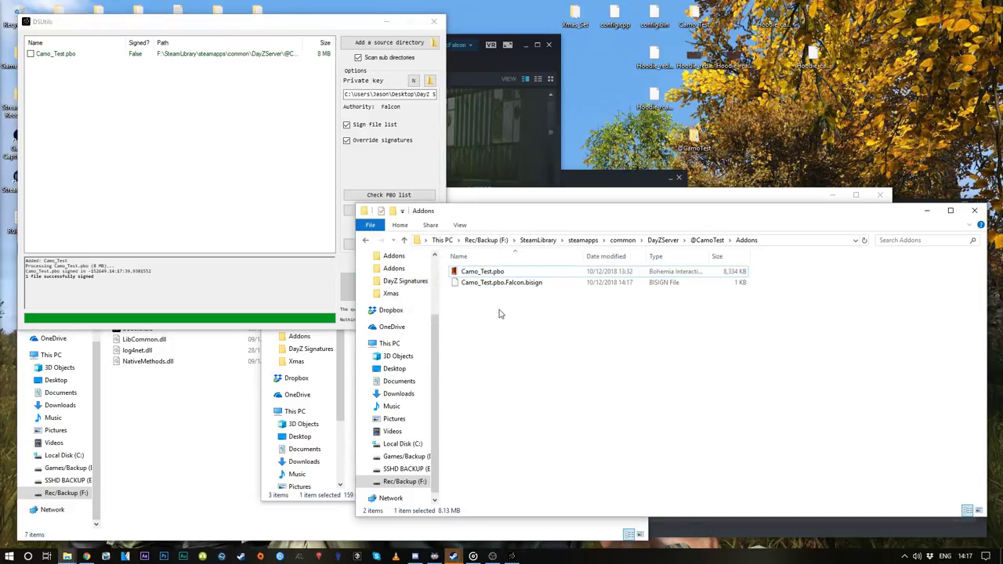
{"action": "left_click", "coordinate": [520, 287]}
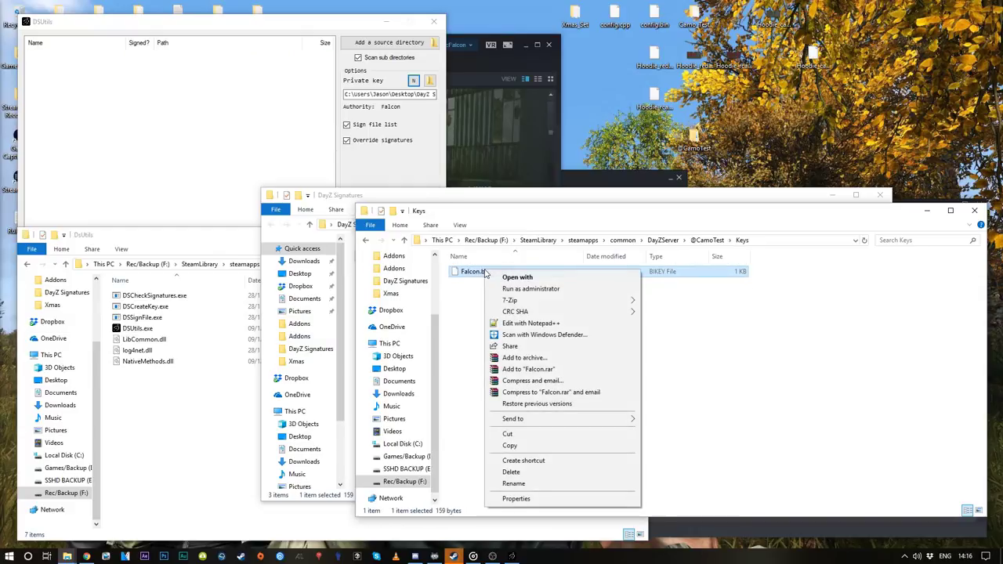
{"action": "left_click", "coordinate": [509, 445]}
{"action": "left_click", "coordinate": [670, 241]}
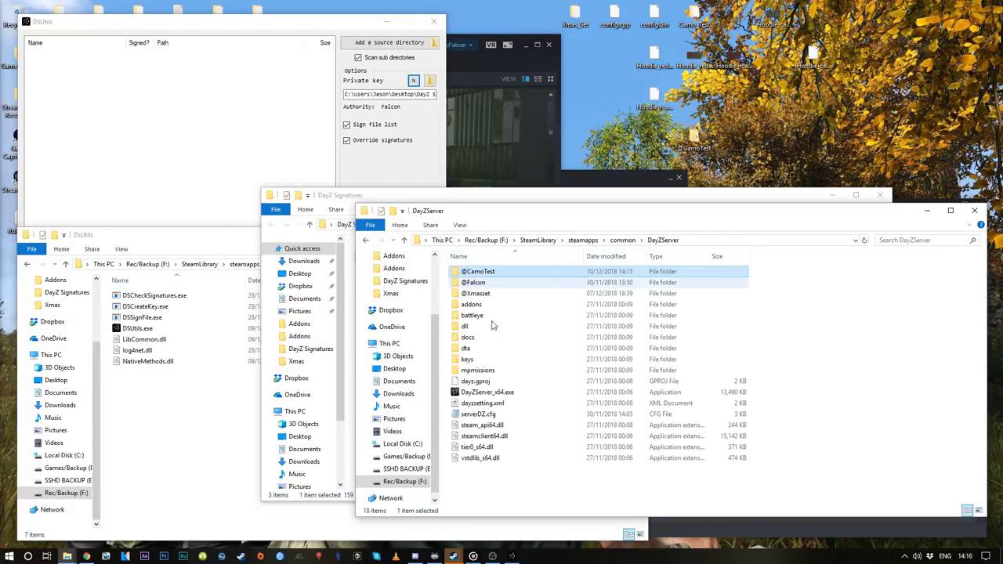
{"action": "double_click", "coordinate": [475, 354]}
{"action": "right_click", "coordinate": [501, 338]}
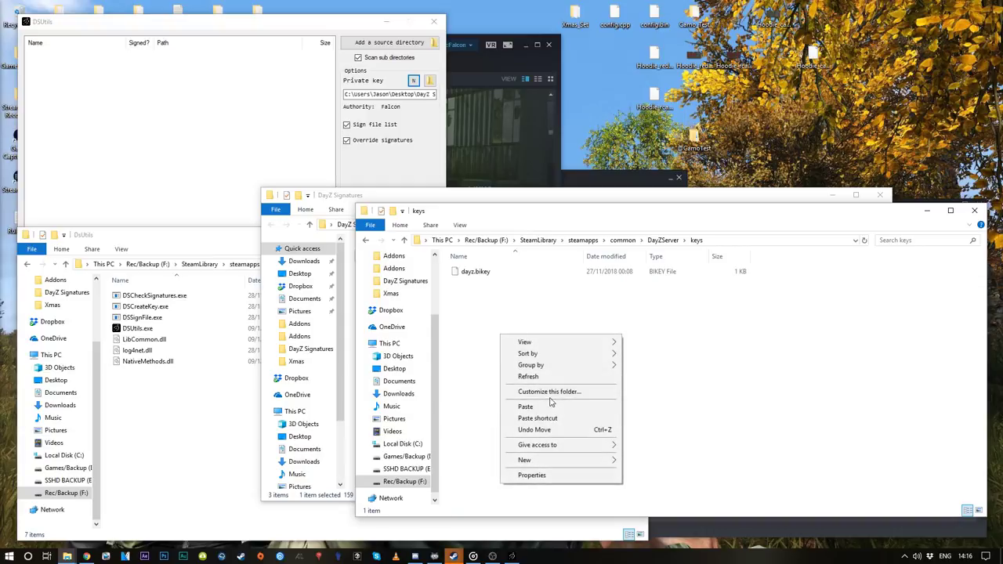
{"action": "left_click", "coordinate": [550, 406]}
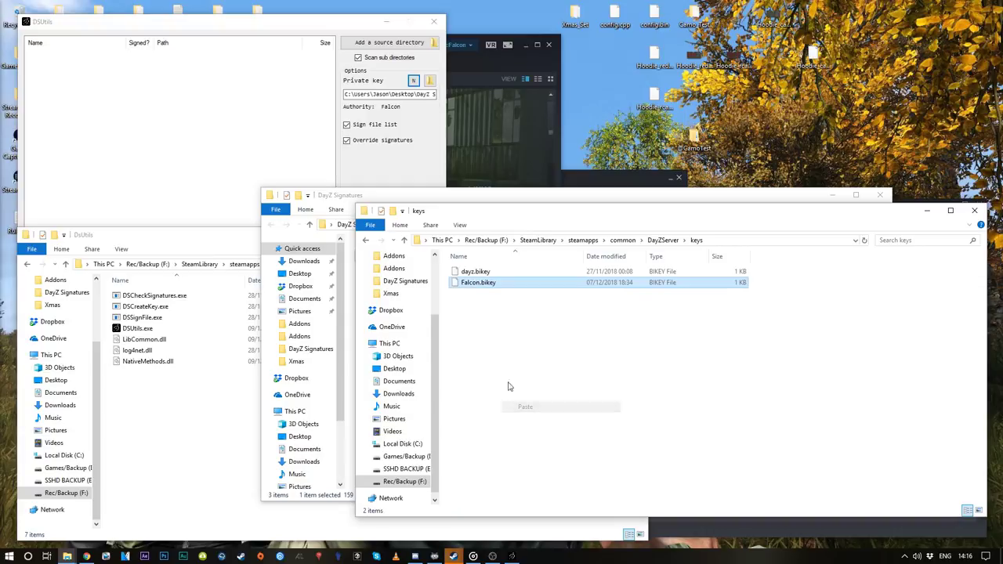
{"action": "left_click", "coordinate": [473, 196]}
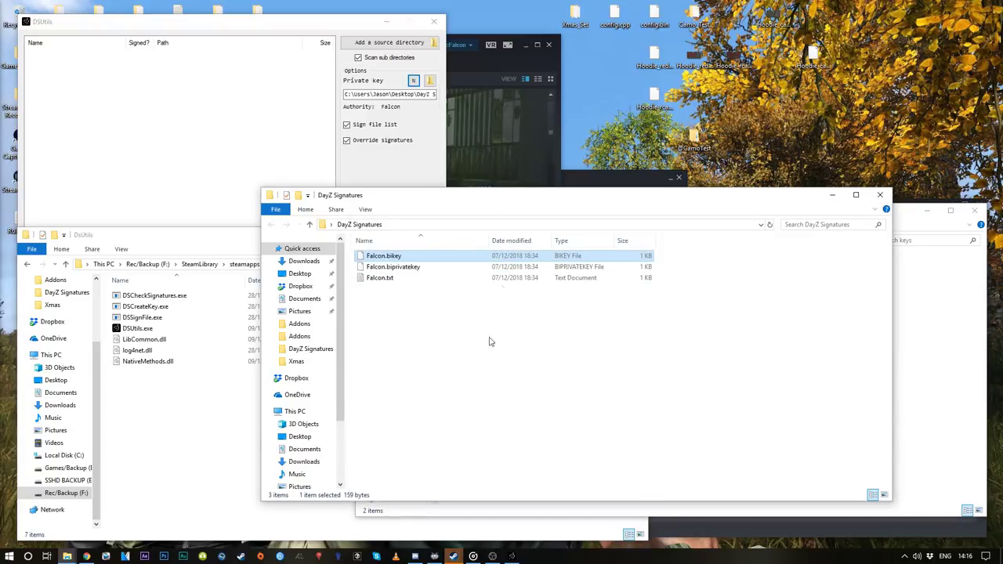
{"action": "left_click", "coordinate": [912, 374]}
{"action": "left_click", "coordinate": [481, 299]}
{"action": "key", "text": "BackSpace"}
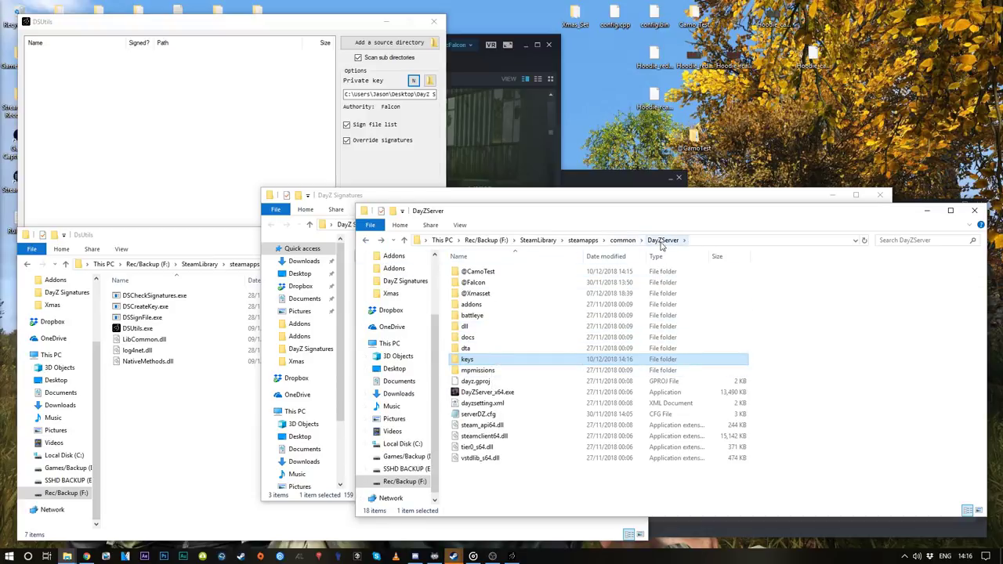
{"action": "double_click", "coordinate": [477, 271]}
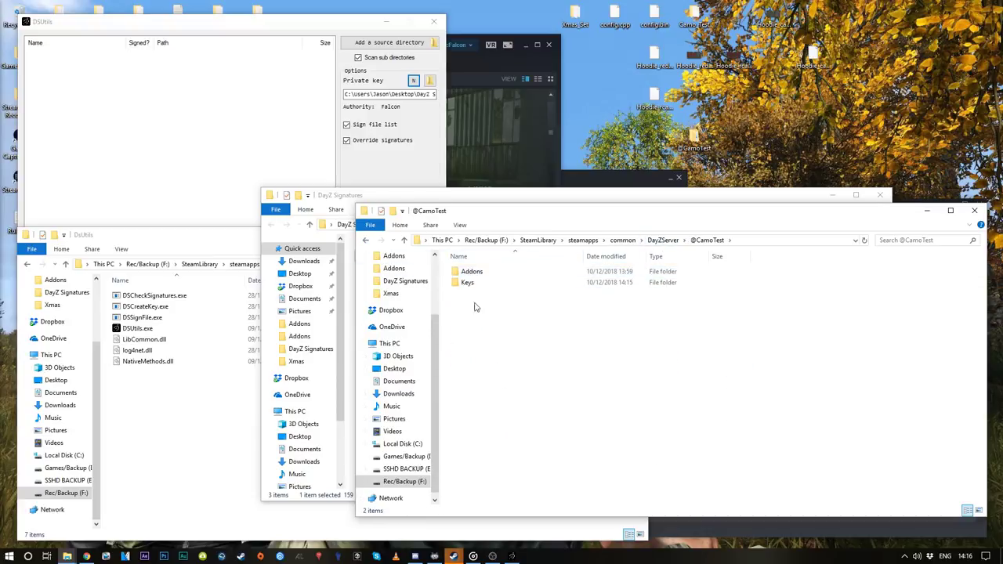
{"action": "double_click", "coordinate": [471, 282]}
{"action": "mouse_move", "coordinate": [486, 272]}
{"action": "left_mouse_down"}
{"action": "mouse_move", "coordinate": [403, 455]}
{"action": "mouse_move", "coordinate": [249, 290]}
{"action": "mouse_move", "coordinate": [447, 341]}
{"action": "mouse_move", "coordinate": [490, 277]}
{"action": "left_mouse_up"}
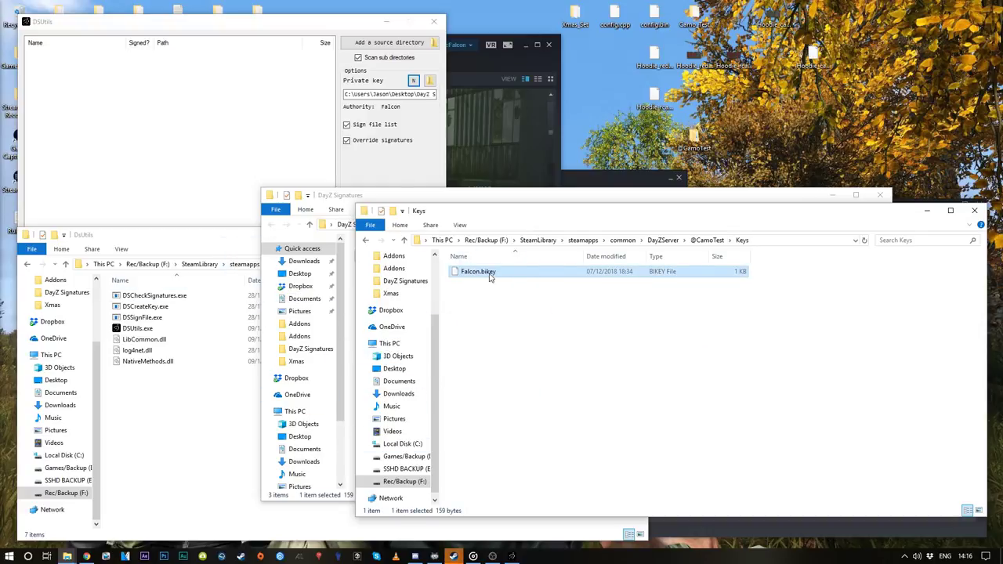
Return to the DayZServer folder and check Falcon.bikey in its keys folder.
{"action": "left_click", "coordinate": [379, 199]}
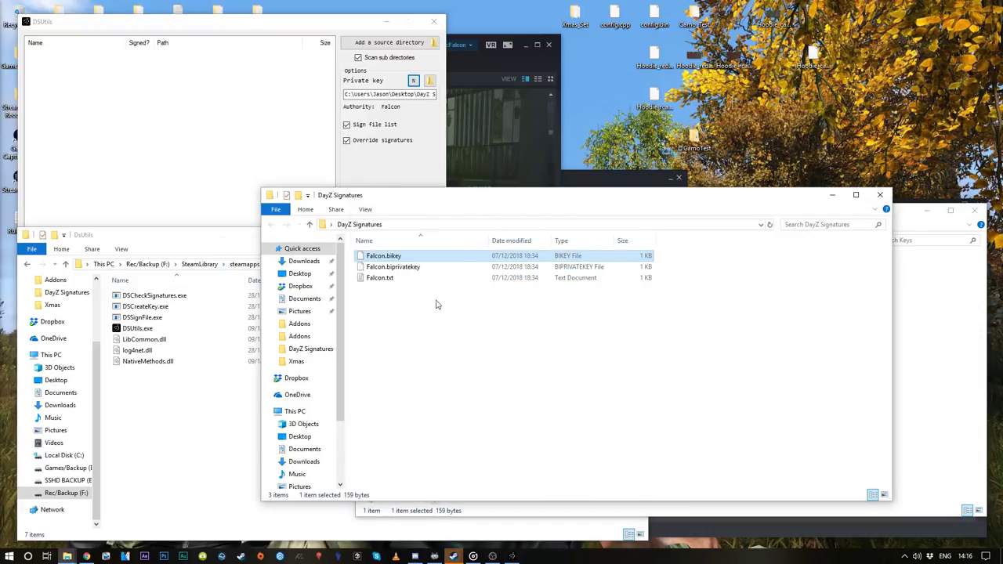
{"action": "left_click", "coordinate": [941, 351]}
{"action": "left_click", "coordinate": [662, 239]}
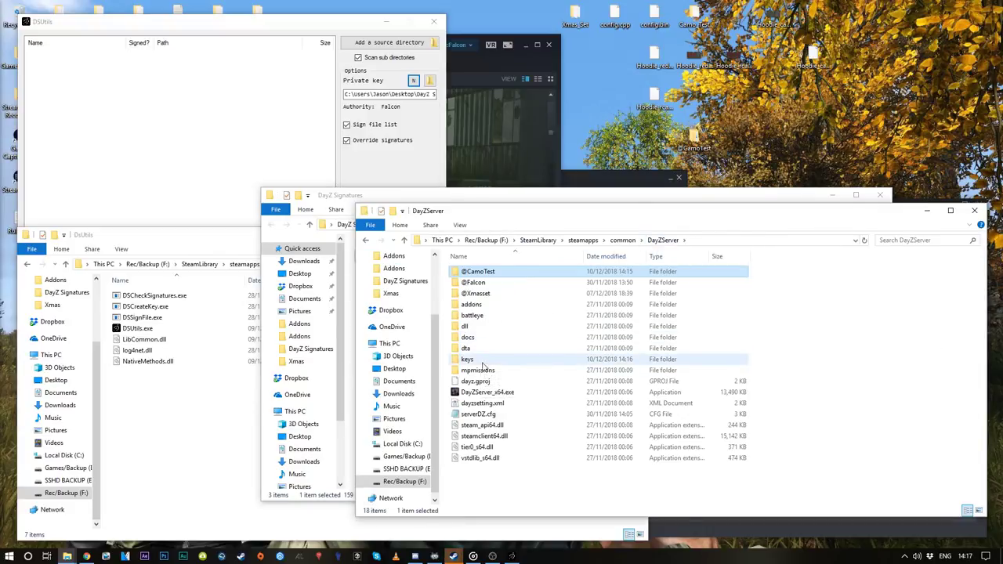
{"action": "double_click", "coordinate": [484, 360]}
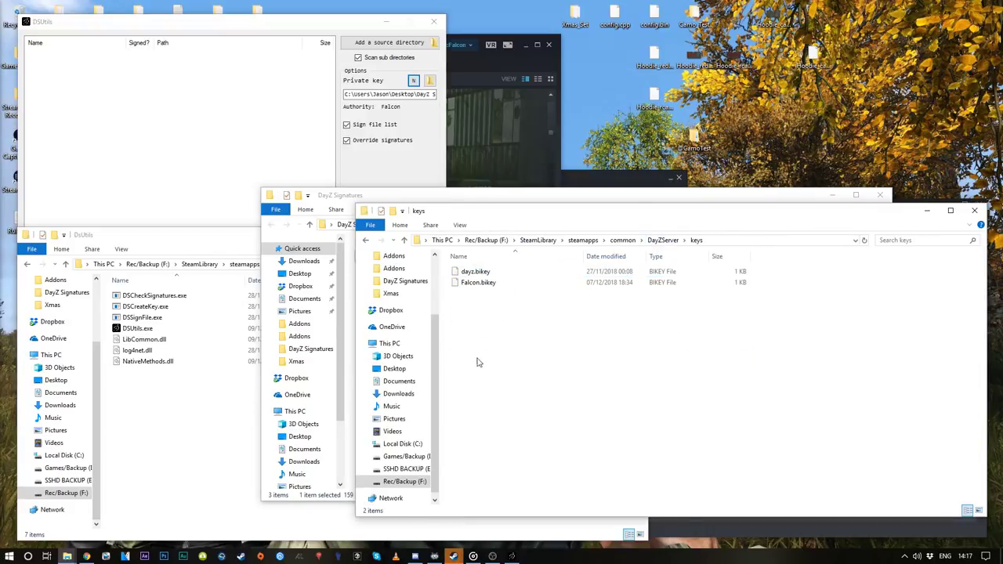
{"action": "left_click", "coordinate": [479, 282]}
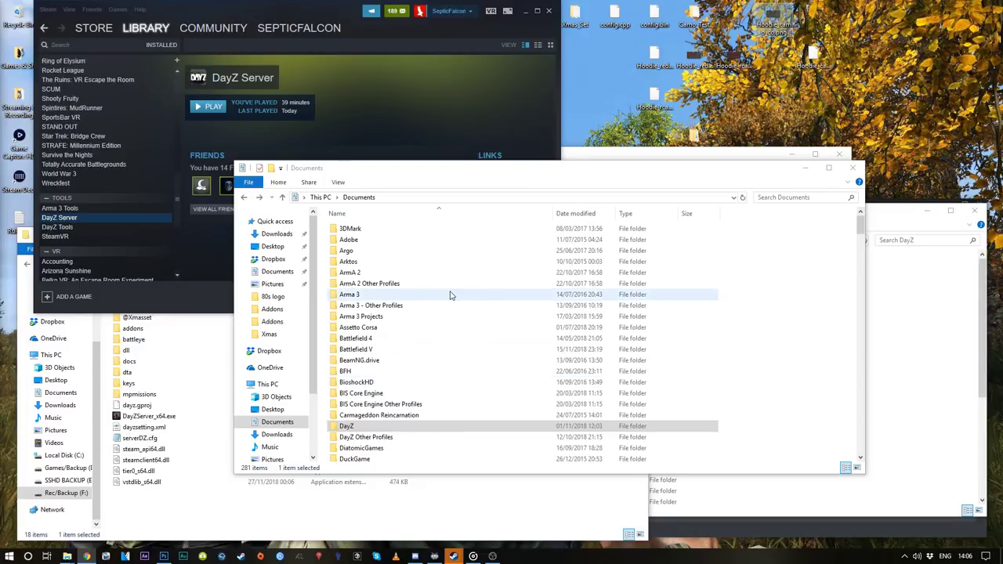
{"action": "right_click", "coordinate": [123, 219]}
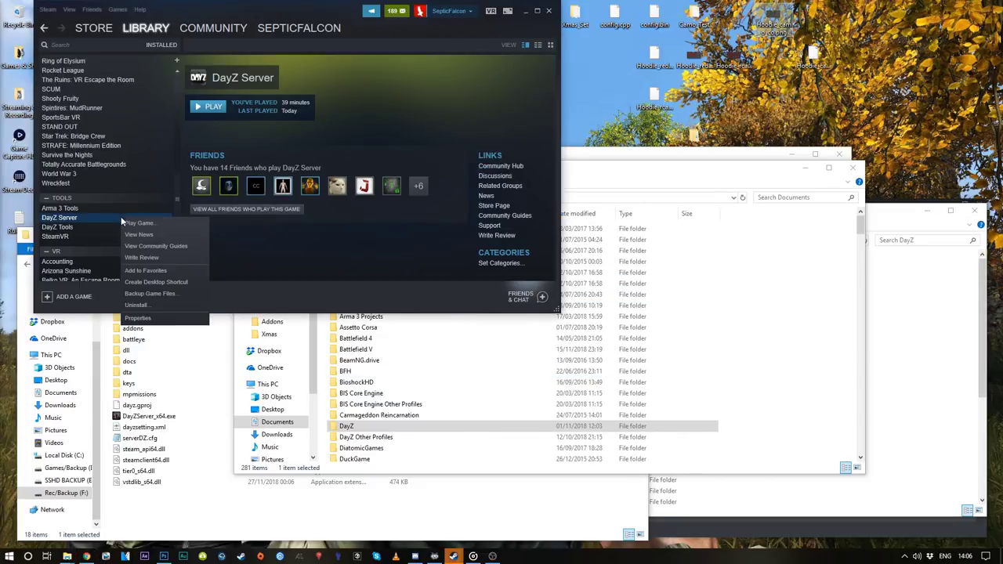
{"action": "left_click", "coordinate": [138, 318]}
{"action": "left_click", "coordinate": [435, 267]}
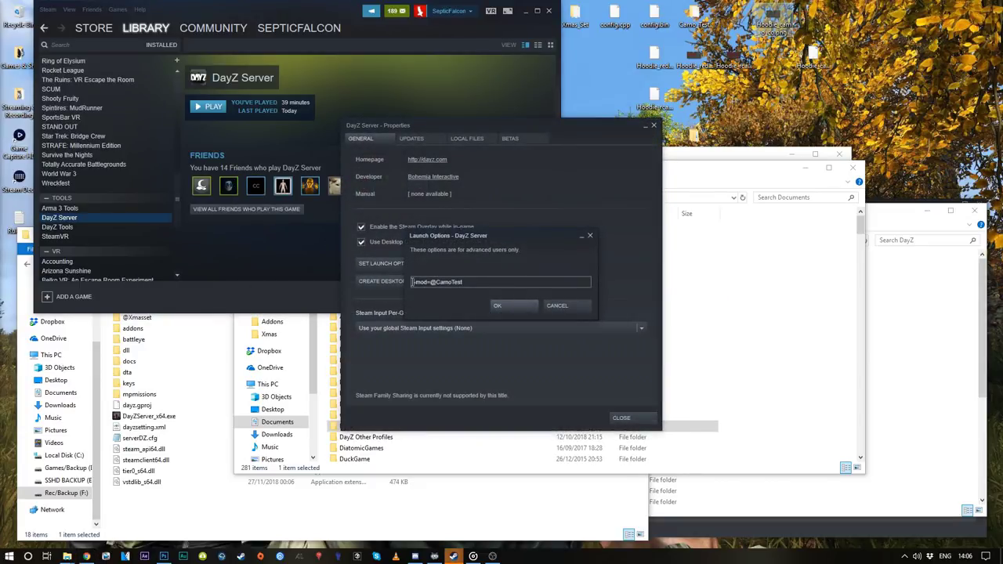
{"action": "left_click", "coordinate": [509, 309]}
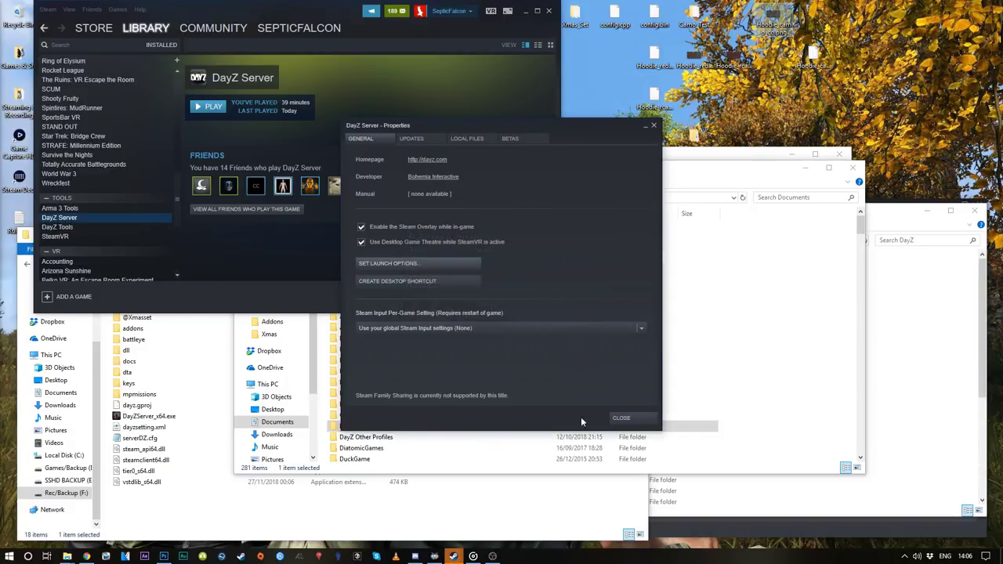
{"action": "left_click", "coordinate": [620, 418]}
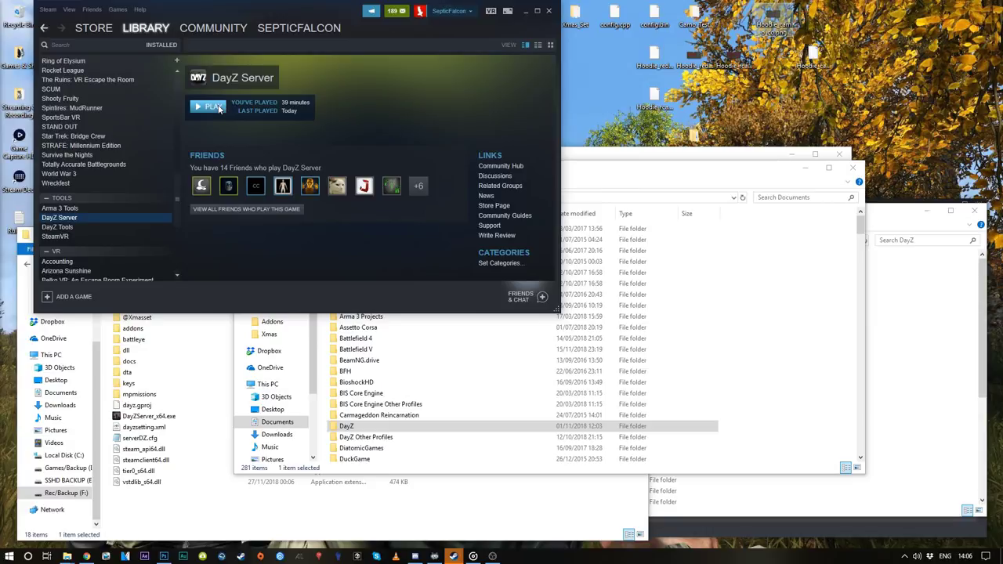
{"action": "left_click", "coordinate": [219, 107]}
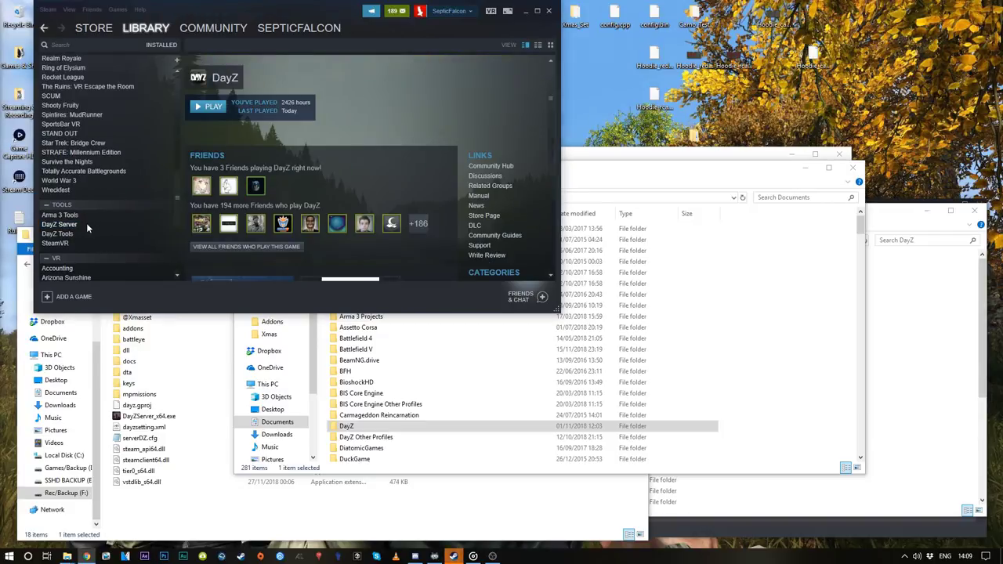
{"action": "right_click", "coordinate": [88, 225]}
{"action": "left_click", "coordinate": [104, 324]}
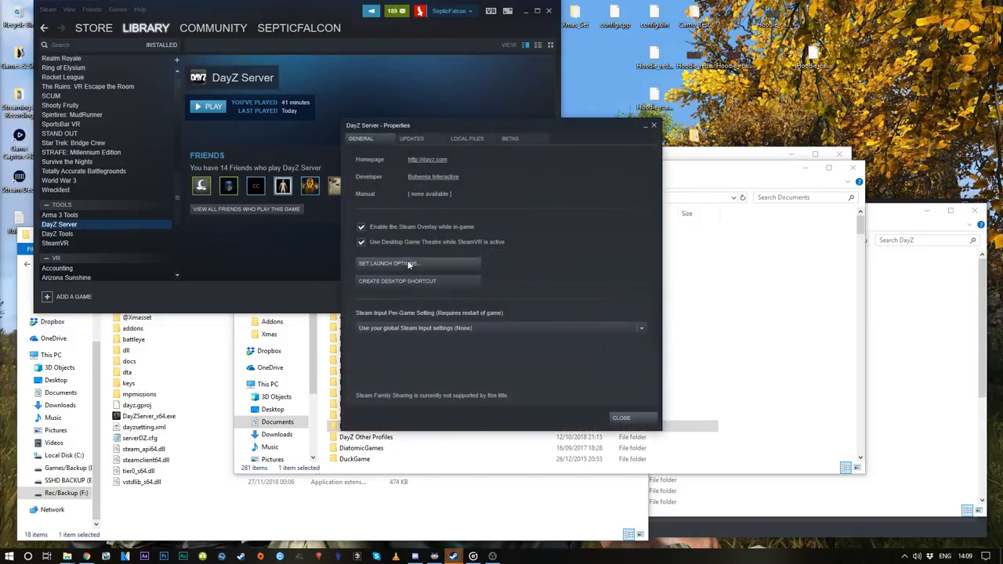
{"action": "left_click", "coordinate": [419, 266]}
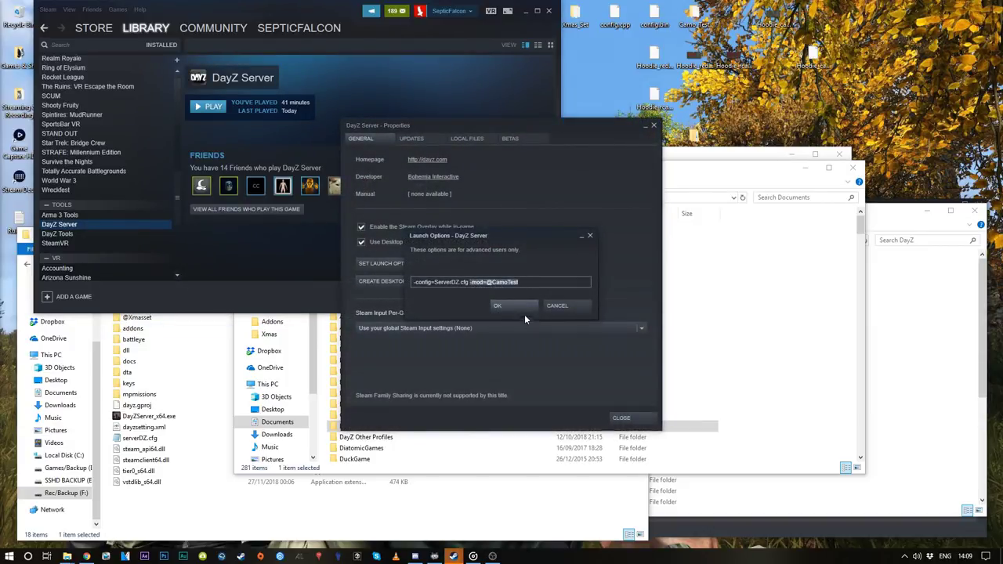
{"action": "left_click", "coordinate": [528, 307]}
{"action": "left_click", "coordinate": [619, 418]}
Set the DayZ game's launch option to -window and close its properties.
{"action": "scroll", "coordinate": [92, 163], "scroll_direction": "up", "scroll_amount": 5}
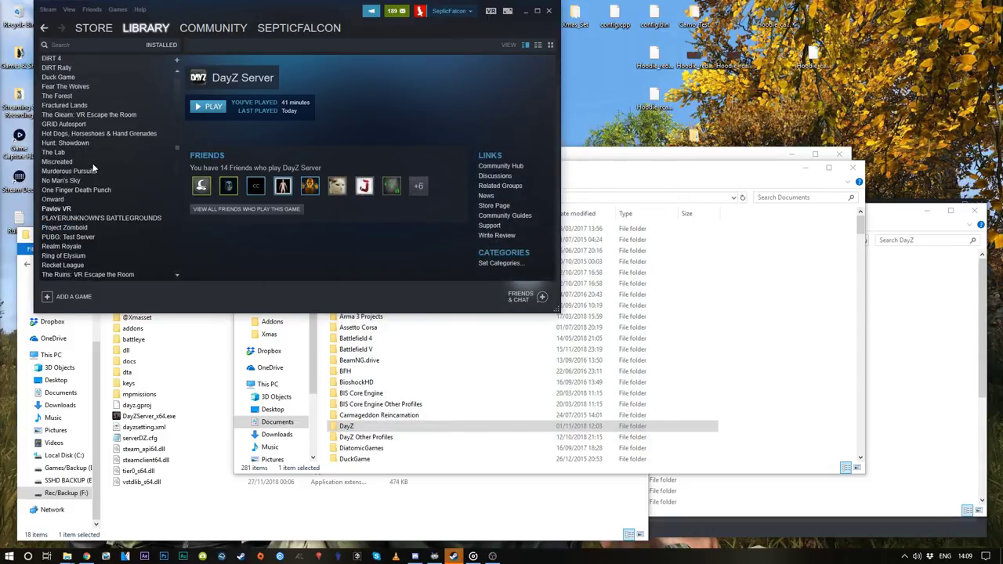
{"action": "scroll", "coordinate": [93, 163], "scroll_direction": "up", "scroll_amount": 5}
{"action": "right_click", "coordinate": [58, 170]}
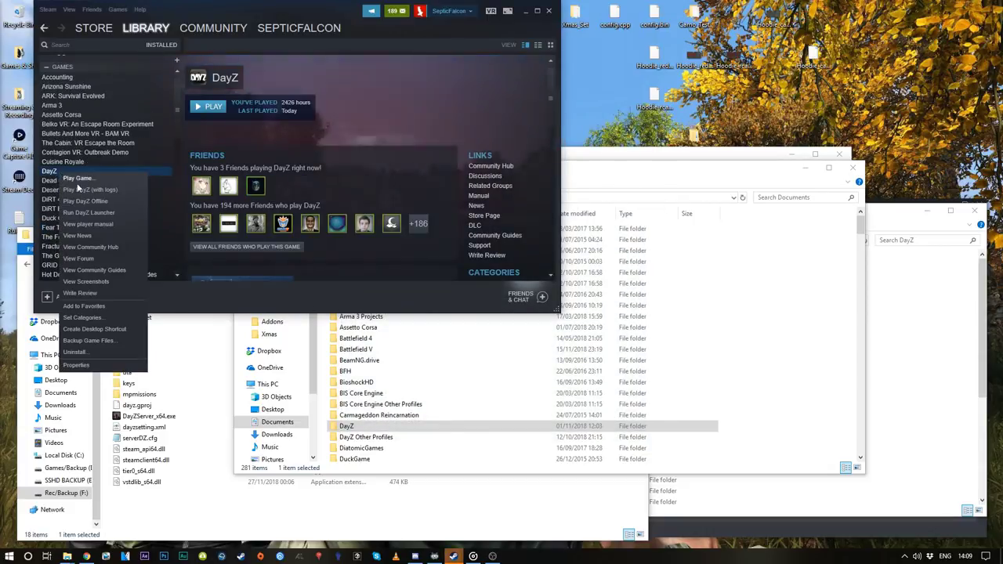
{"action": "left_click", "coordinate": [92, 367]}
{"action": "left_click", "coordinate": [324, 250]}
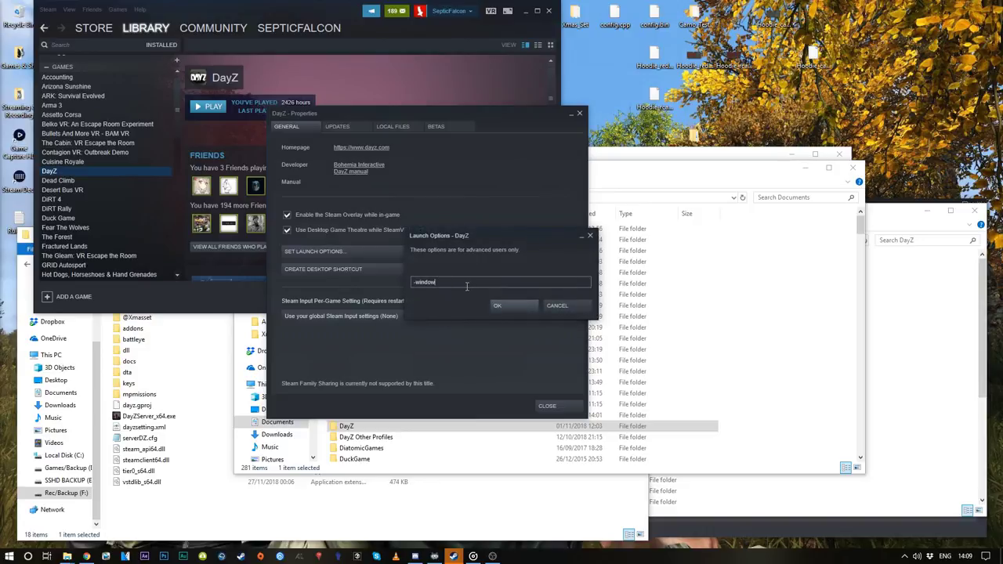
{"action": "left_click", "coordinate": [518, 306]}
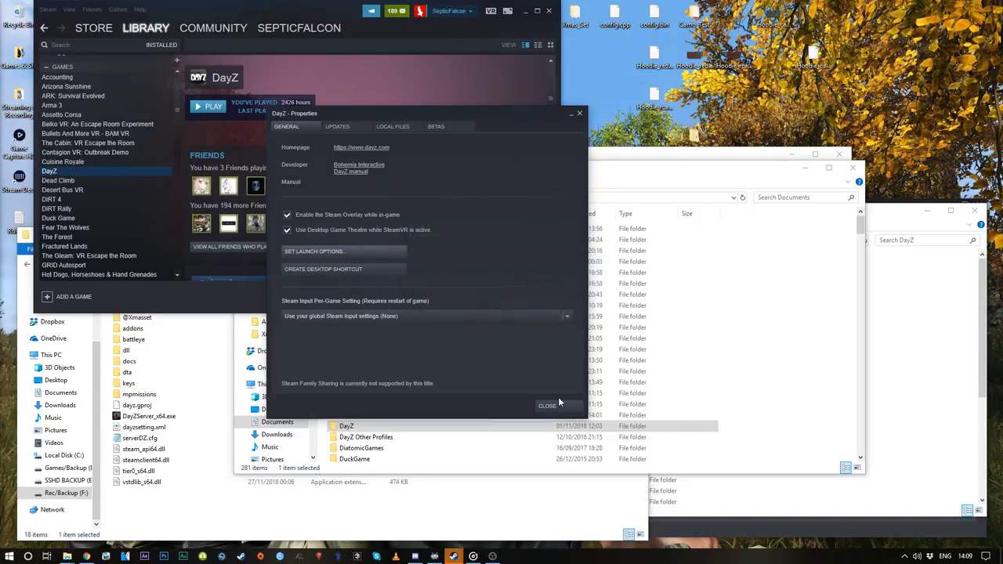
{"action": "left_click", "coordinate": [547, 405]}
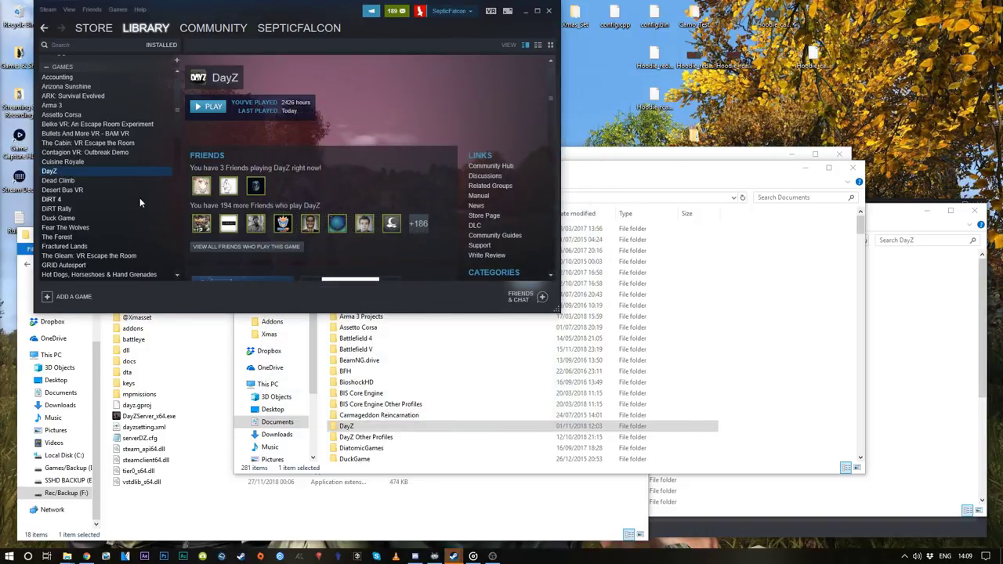
Select DayZ Server among the library's tools and launch it.
{"action": "scroll", "coordinate": [143, 188], "scroll_direction": "down", "scroll_amount": 10}
{"action": "left_click", "coordinate": [85, 224]}
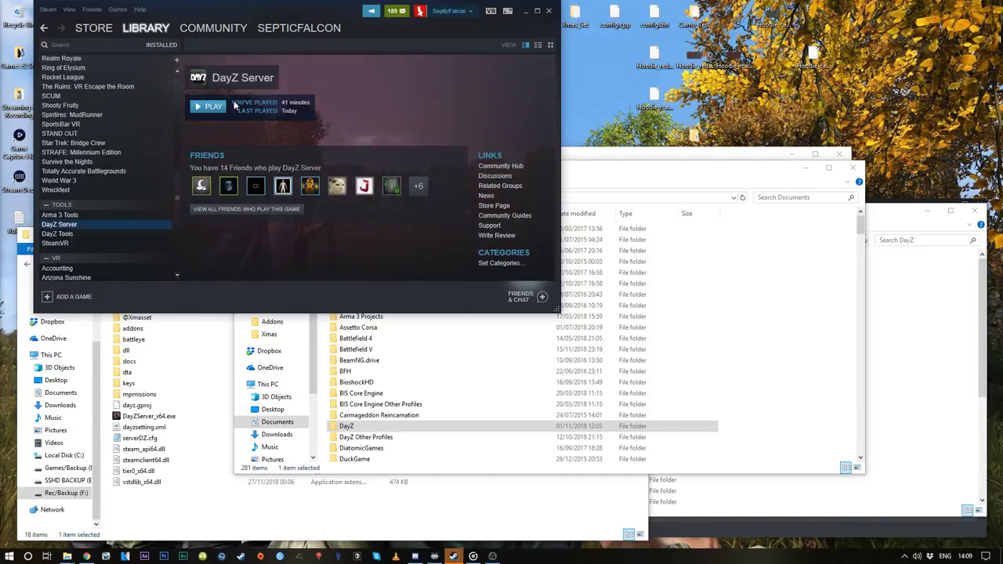
{"action": "left_click", "coordinate": [224, 106]}
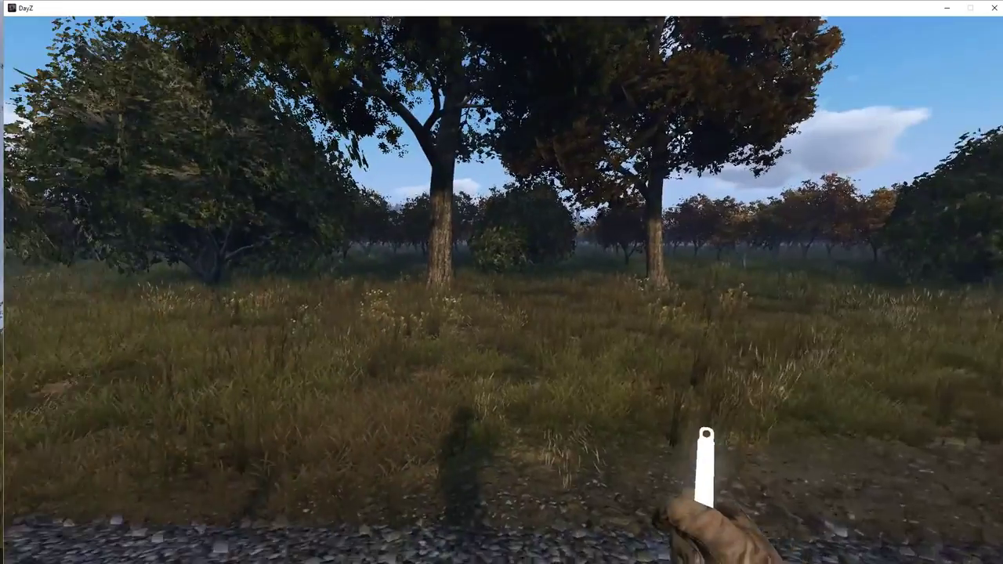
In DayZ, open the inventory and swap the worn hoodie for the SF Red Camo Hoodie in the vicinity.
{"action": "key", "text": "Tab"}
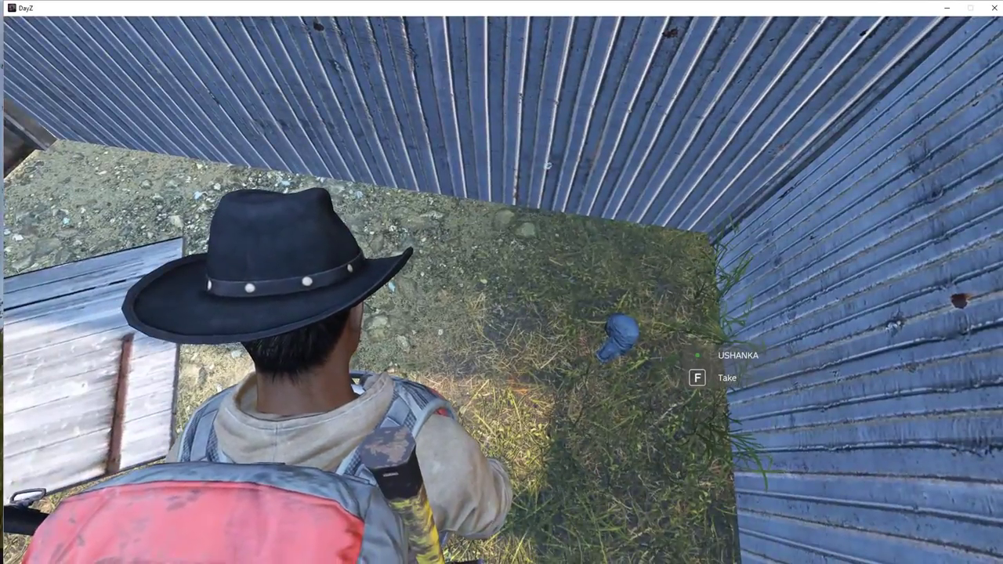
{"action": "key", "text": "Tab"}
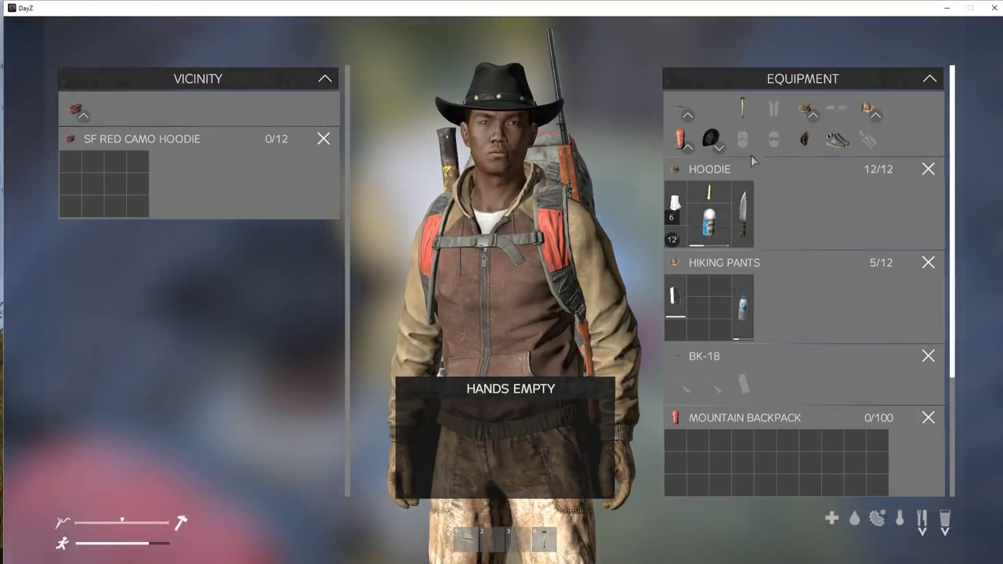
{"action": "left_click_drag", "start_coordinate": [75, 108], "coordinate": [368, 313]}
{"action": "double_click", "coordinate": [90, 138]}
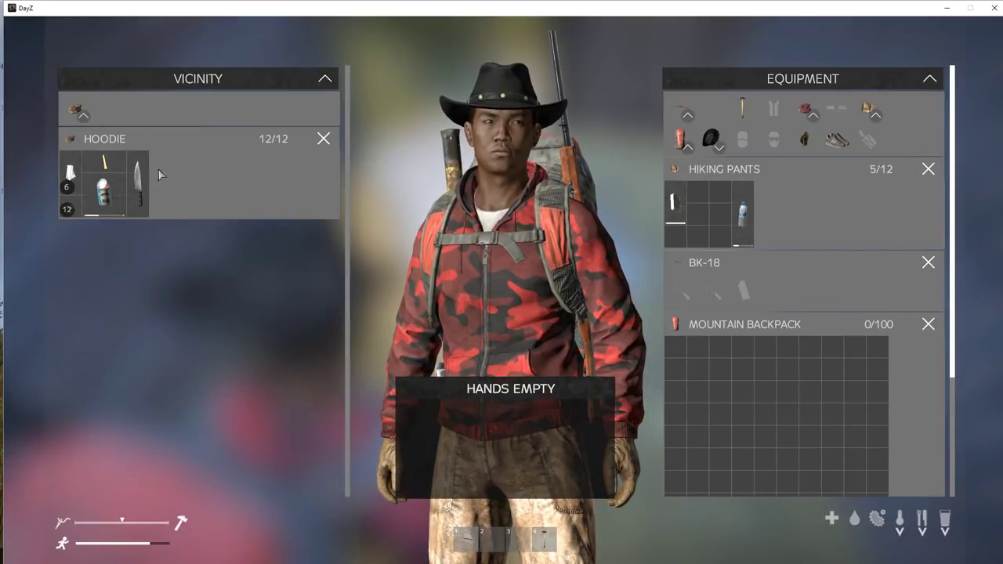
Transfer the items from the old hoodie into the Mountain Backpack and walk out of the shed.
{"action": "double_click", "coordinate": [72, 176]}
{"action": "double_click", "coordinate": [114, 163]}
{"action": "double_click", "coordinate": [99, 195]}
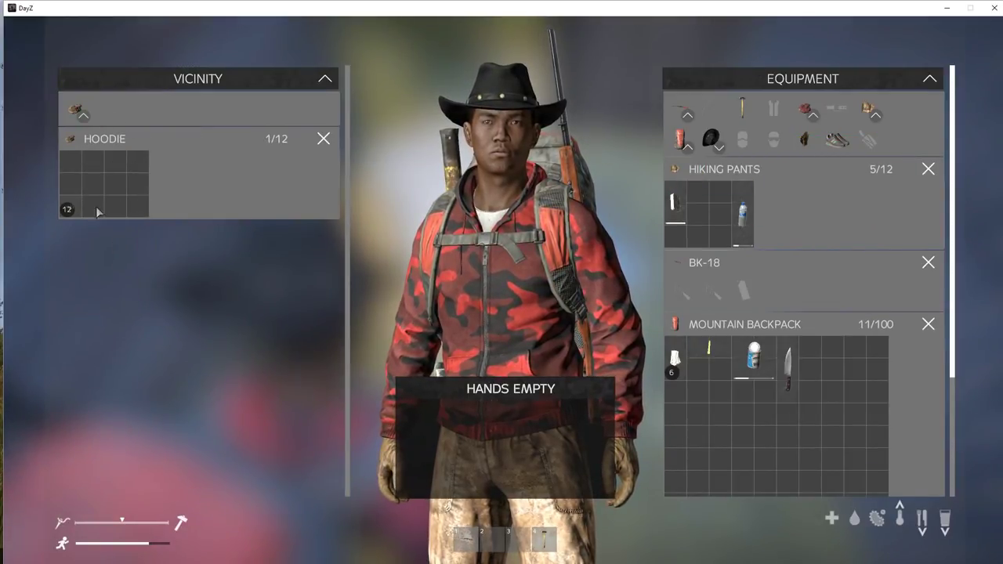
{"action": "double_click", "coordinate": [109, 210]}
{"action": "key", "text": "Tab"}
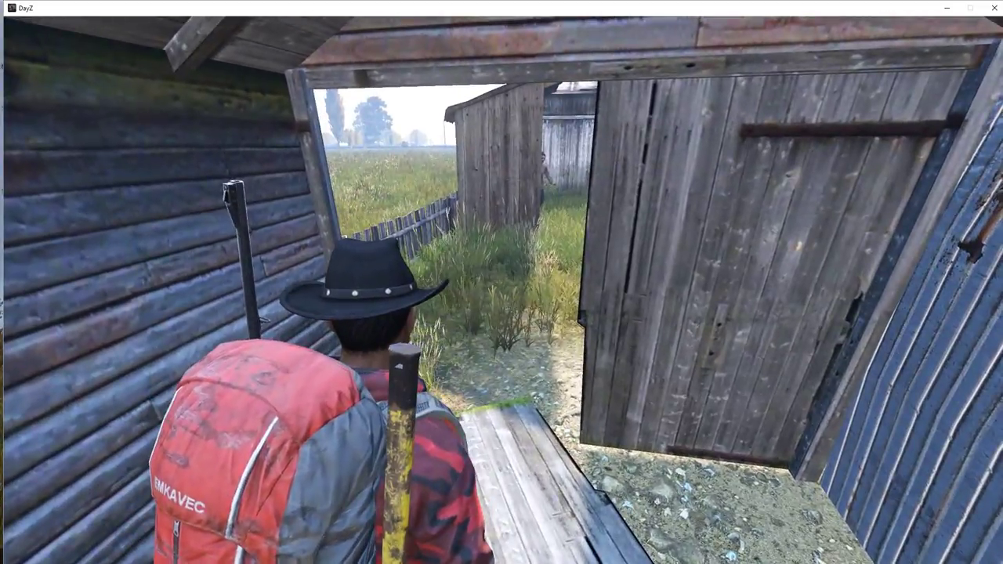
{"action": "key", "text": "w"}
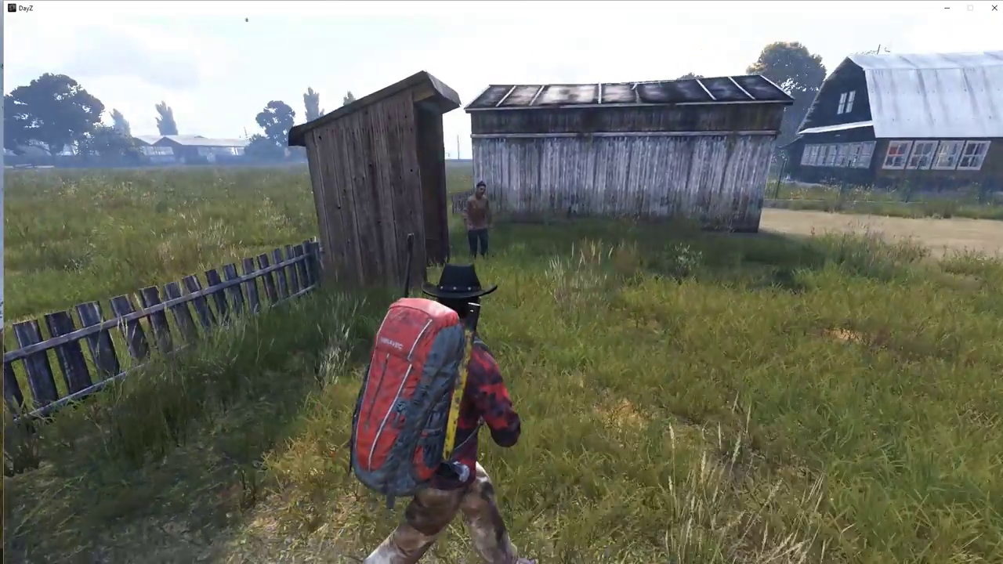
{"action": "key", "text": "w"}
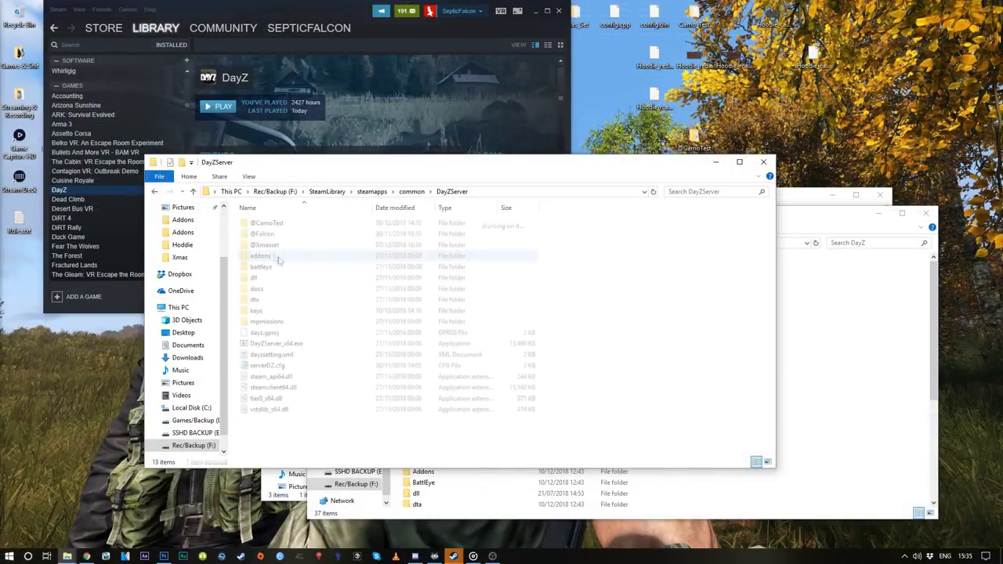
{"action": "left_click", "coordinate": [277, 225]}
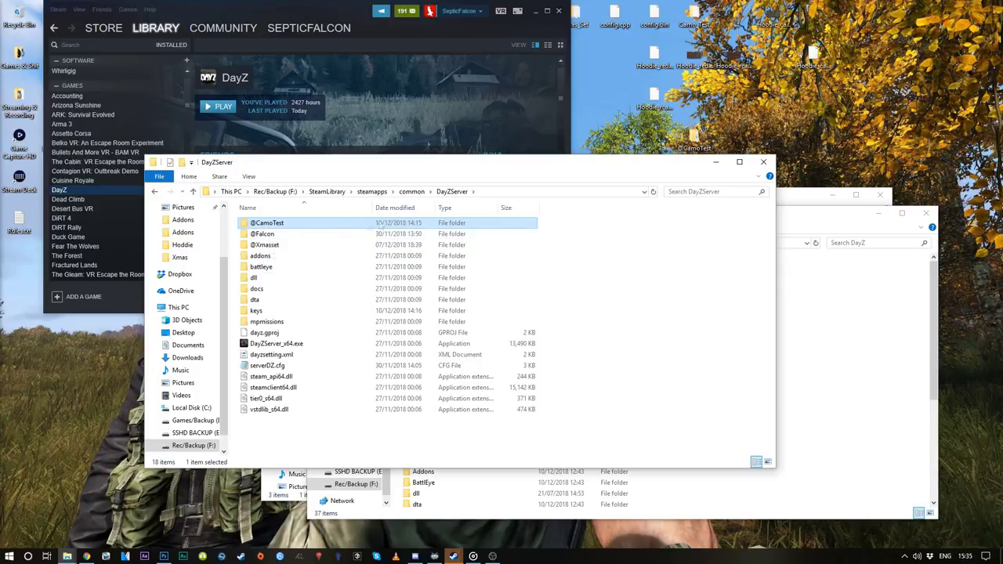
{"action": "double_click", "coordinate": [268, 225]}
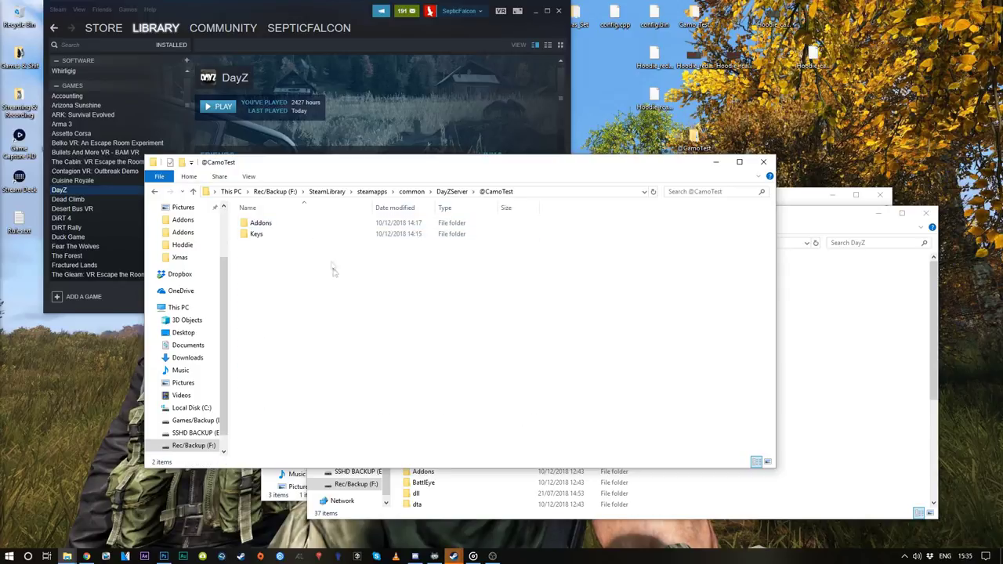
{"action": "double_click", "coordinate": [261, 235]}
{"action": "left_click", "coordinate": [155, 191]}
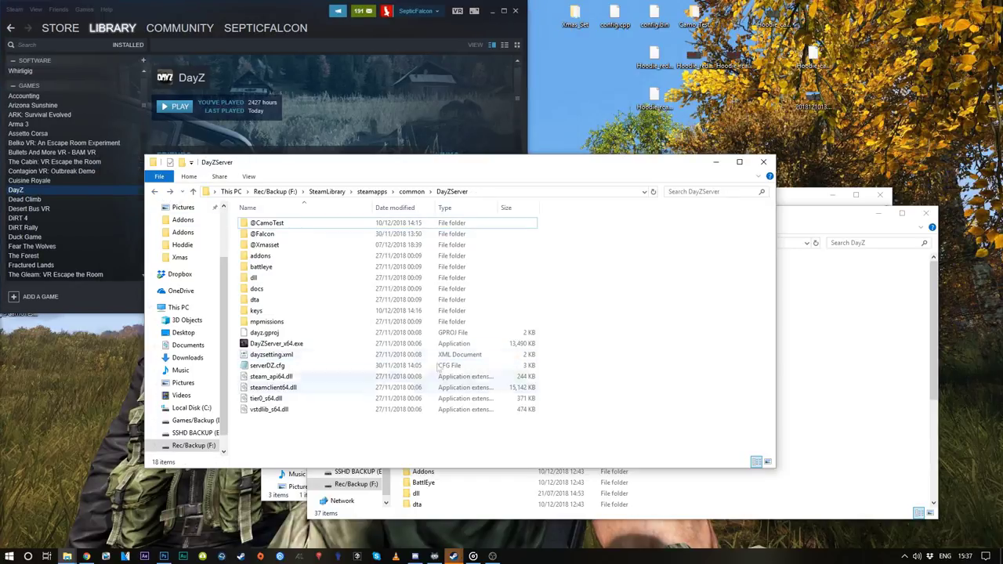
Browse from steamapps to the common\DayZ Tools\Bin\Publisher folder.
{"action": "left_click", "coordinate": [371, 191]}
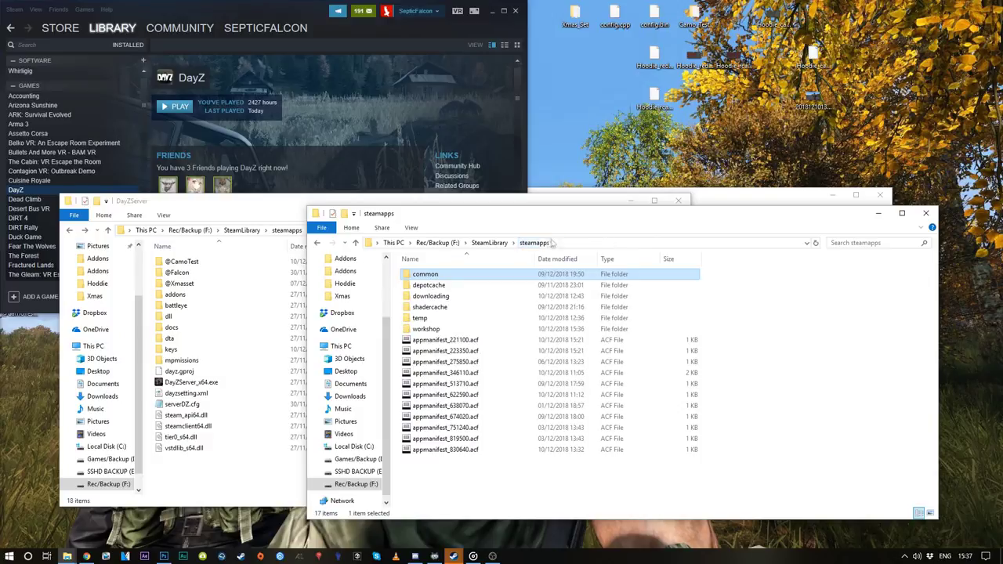
{"action": "double_click", "coordinate": [427, 275]}
{"action": "left_click", "coordinate": [436, 297]}
{"action": "double_click", "coordinate": [436, 297]}
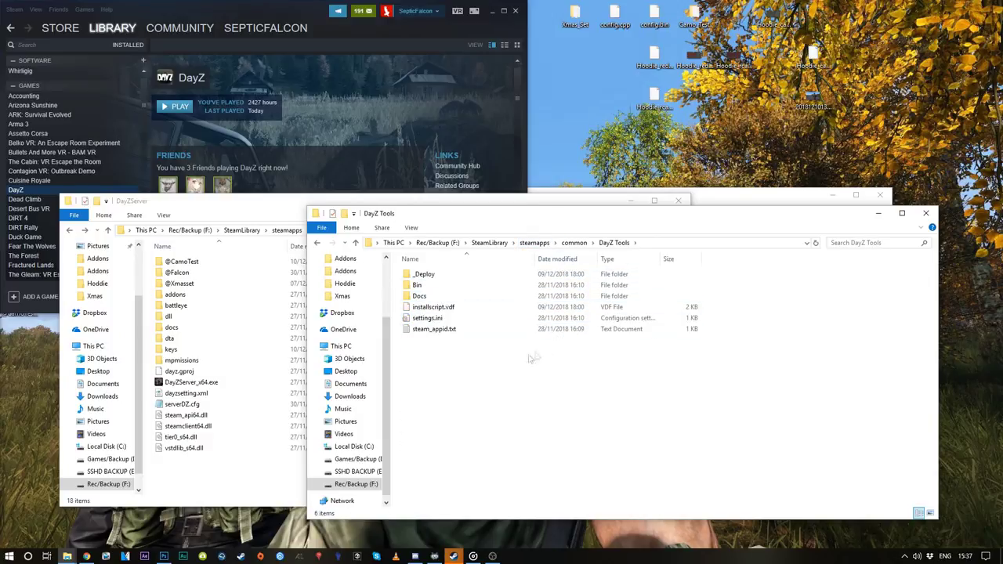
{"action": "double_click", "coordinate": [423, 284]}
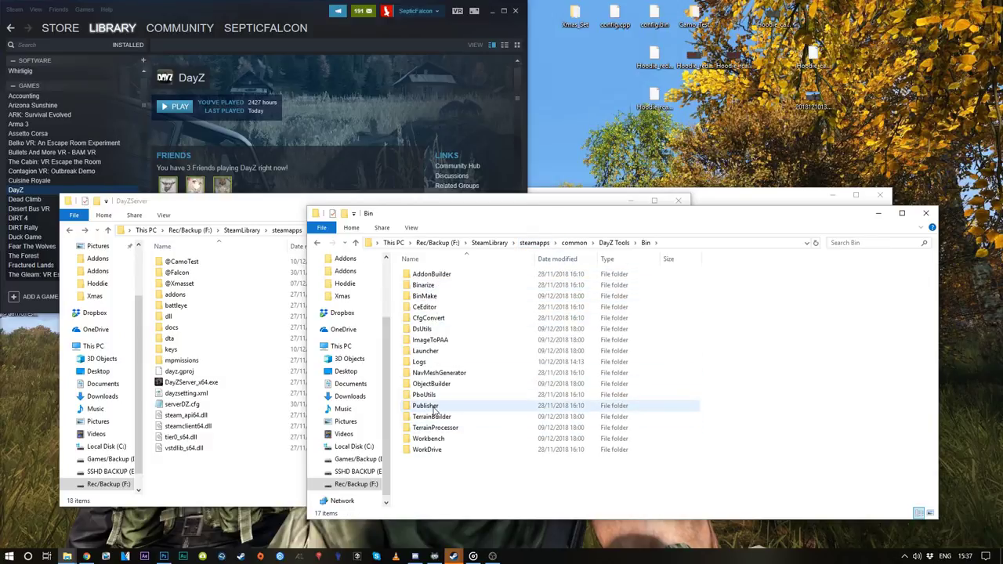
{"action": "left_click", "coordinate": [431, 408]}
{"action": "double_click", "coordinate": [428, 407]}
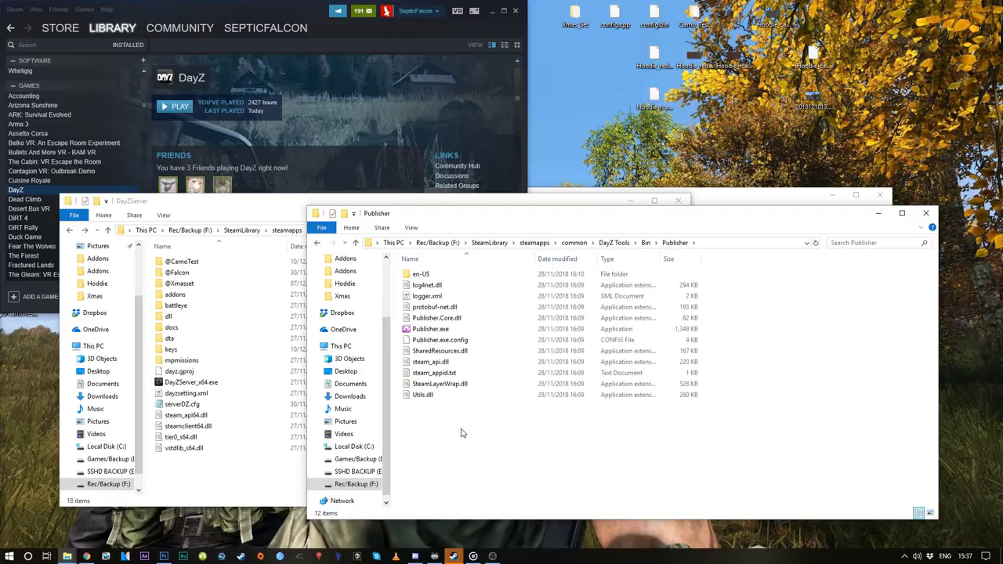
Run Publisher.exe and set the new workshop item's visibility to Public.
{"action": "double_click", "coordinate": [430, 328]}
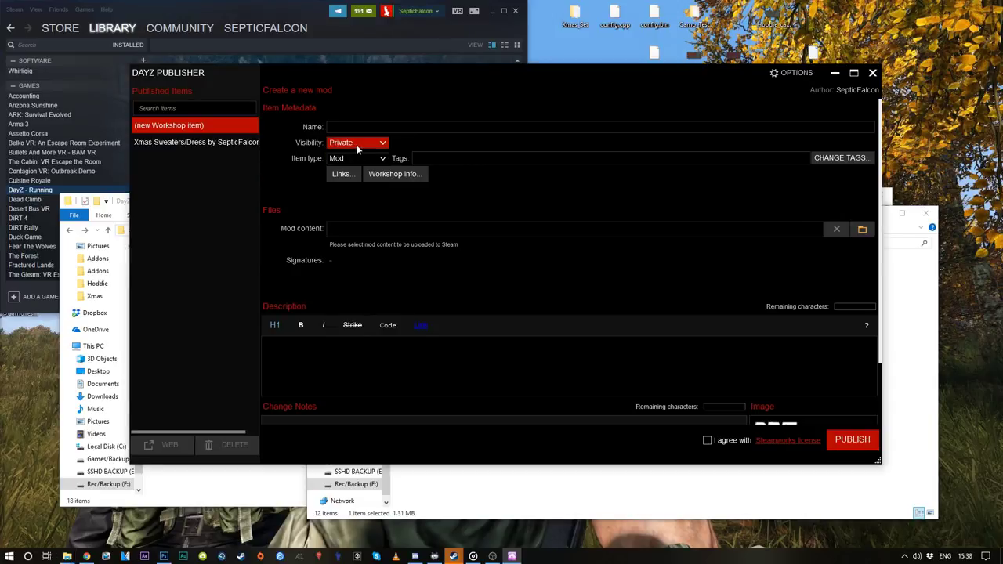
{"action": "left_click", "coordinate": [354, 144]}
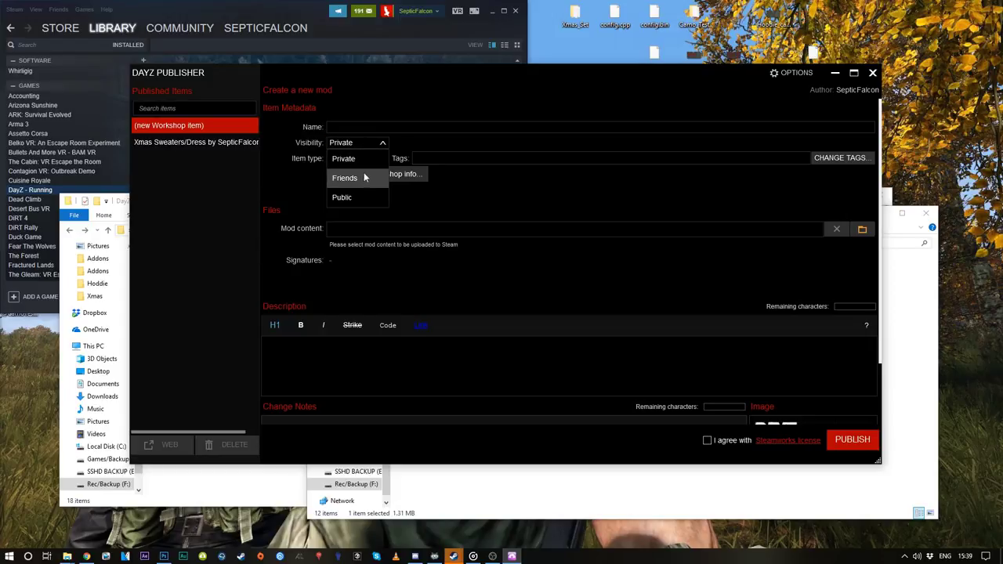
{"action": "left_click", "coordinate": [354, 196]}
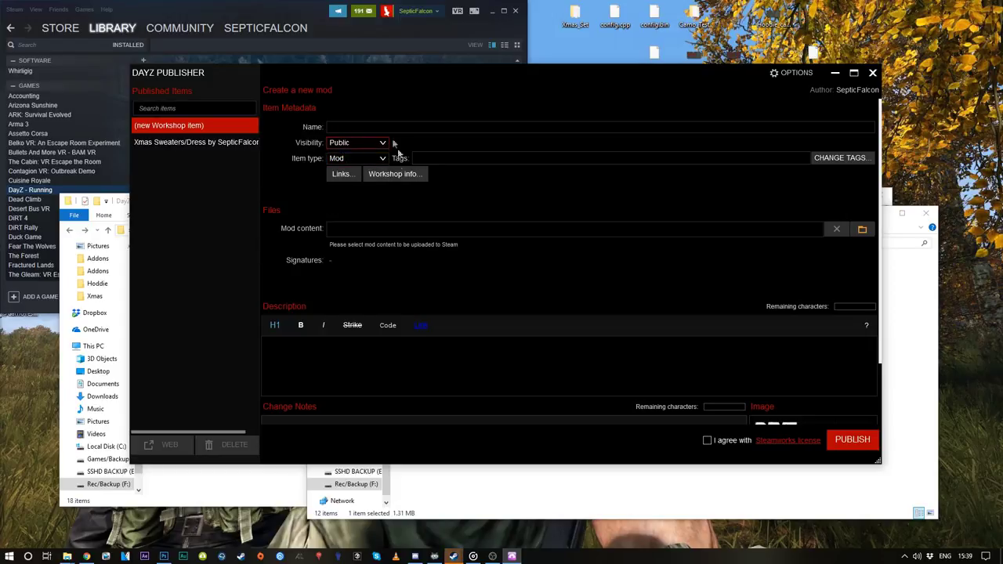
Examine the tags, mod content, description and image of the published Xmas Sweaters/Dress mod as a reference.
{"action": "left_click", "coordinate": [200, 148]}
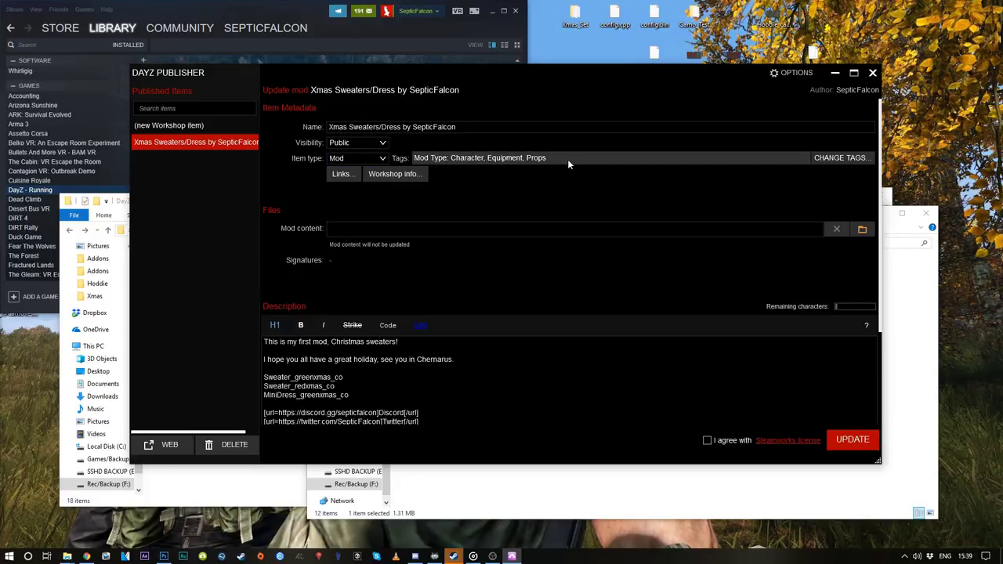
{"action": "scroll", "coordinate": [508, 193], "scroll_direction": "down", "scroll_amount": 2}
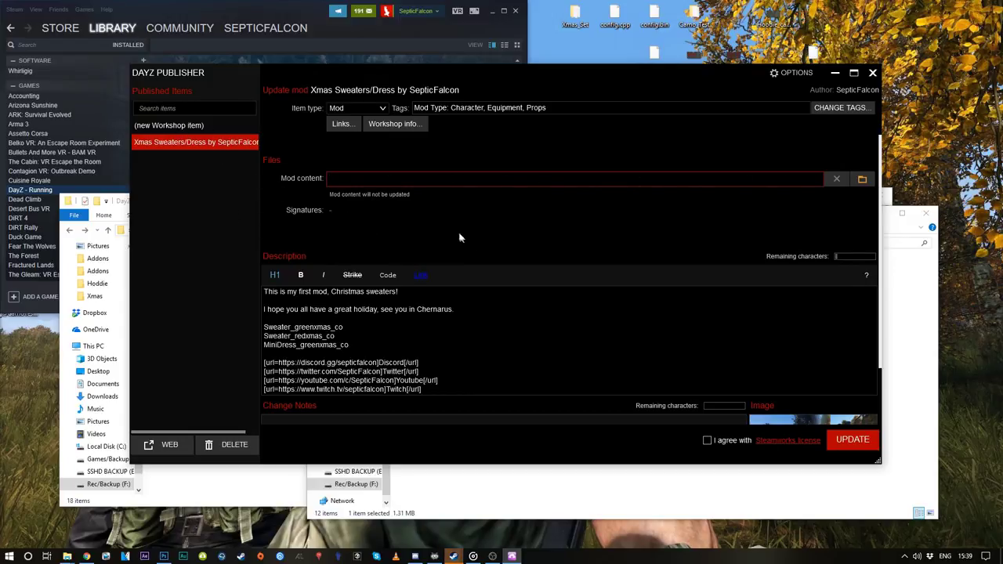
{"action": "scroll", "coordinate": [458, 231], "scroll_direction": "down", "scroll_amount": 2}
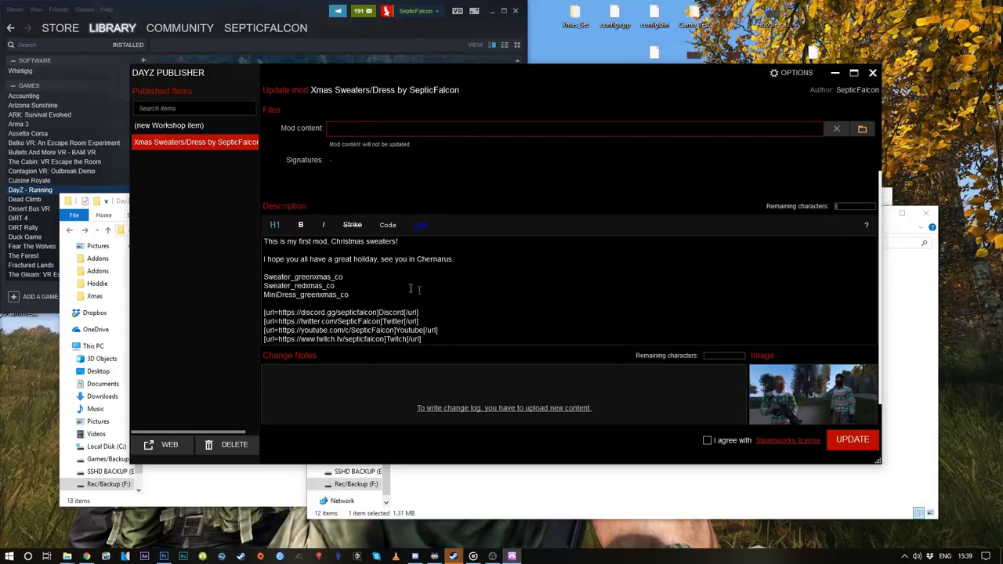
{"action": "left_click", "coordinate": [287, 320]}
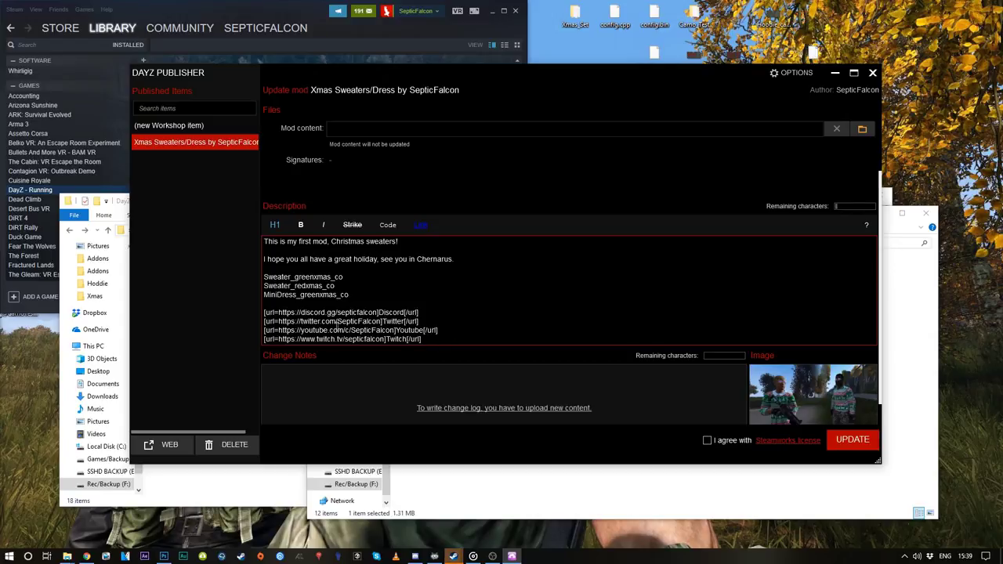
Review the three clothing class names listed in the Xmas Sweaters/Dress mod's description.
{"action": "left_click_drag", "start_coordinate": [356, 295], "coordinate": [260, 276]}
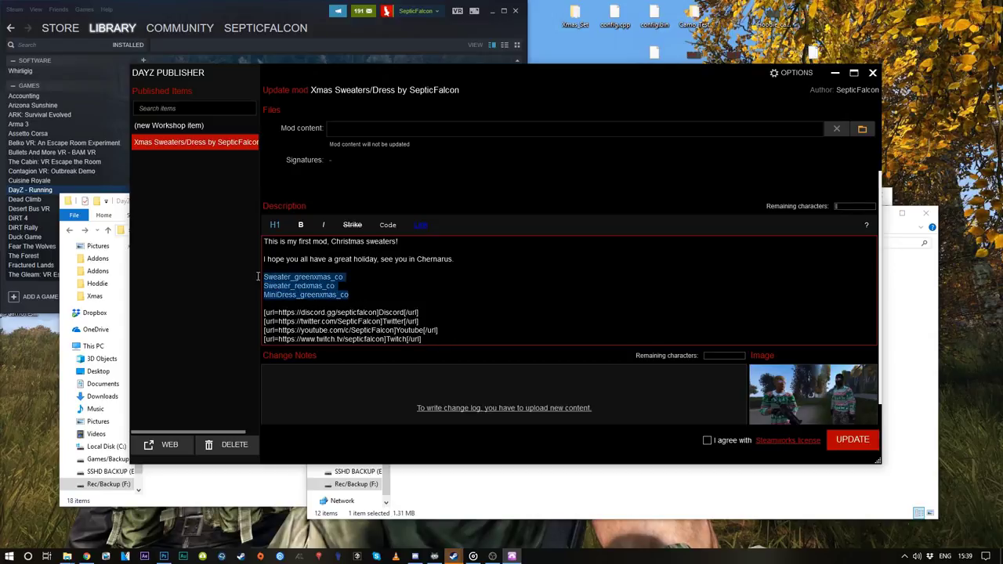
{"action": "left_click", "coordinate": [340, 294]}
{"action": "left_click_drag", "start_coordinate": [340, 295], "coordinate": [263, 276]}
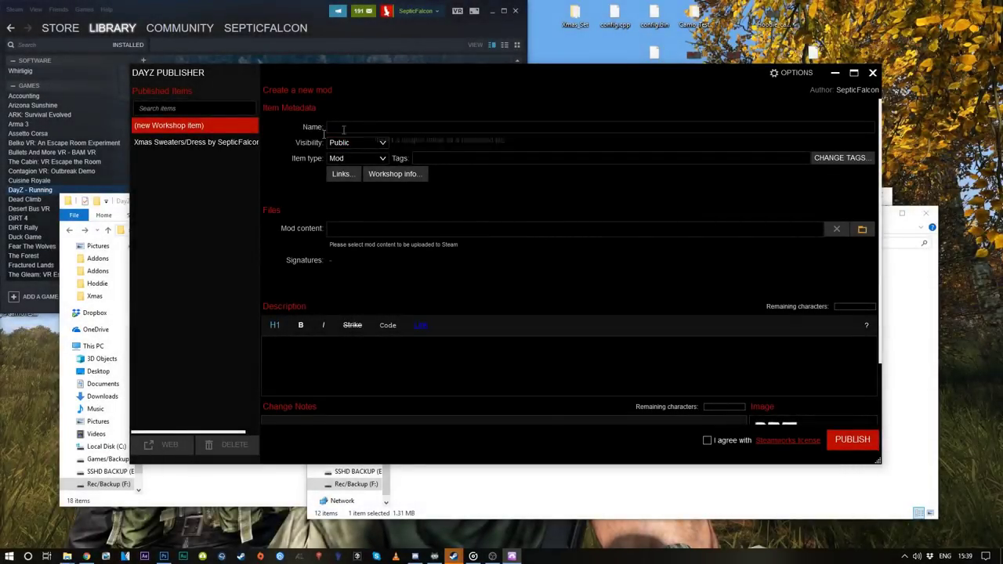
Return to the new workshop item and name it "Camo Test".
{"action": "key", "text": "Down"}
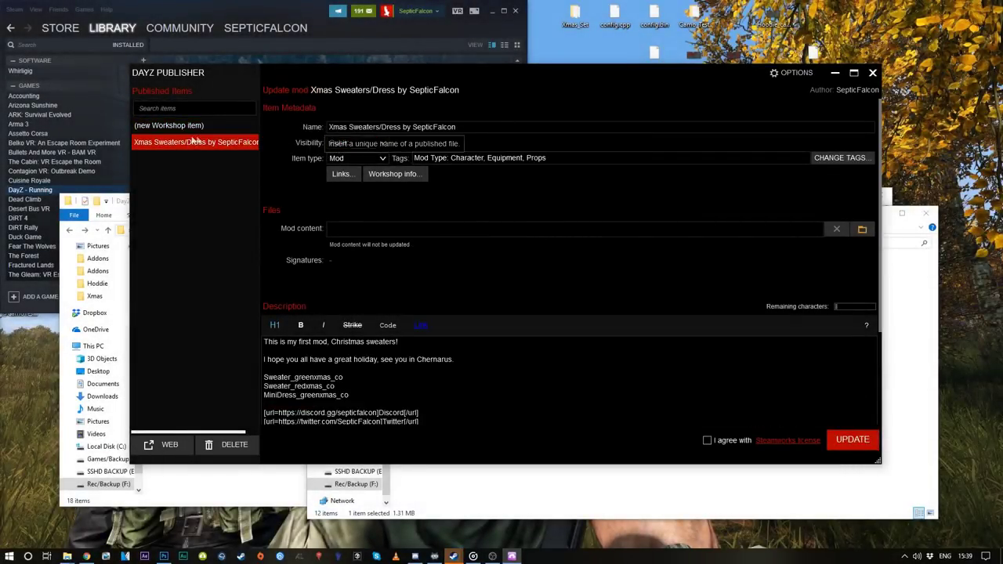
{"action": "key", "text": "Up"}
{"action": "type", "text": "Camo TEst"}
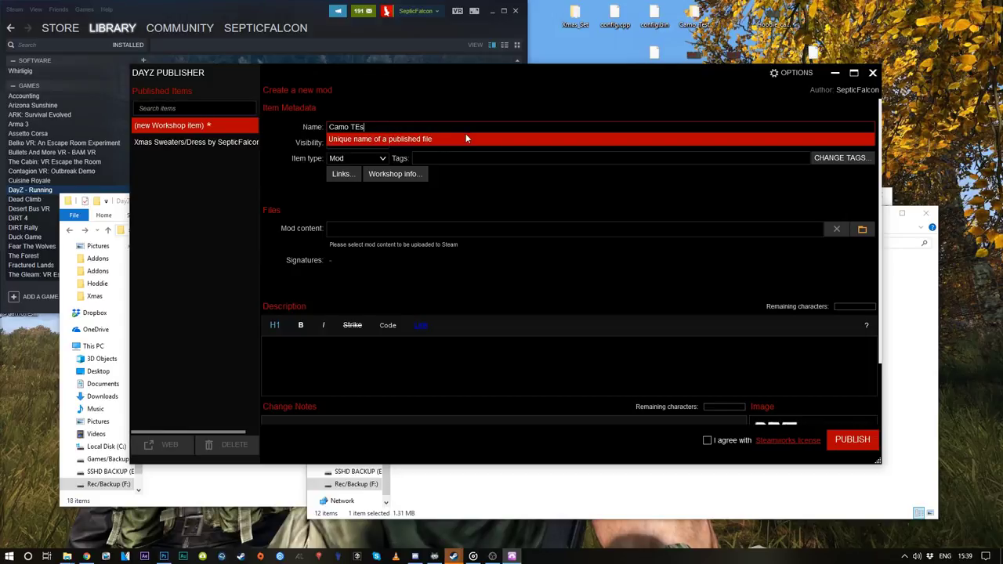
{"action": "key", "text": "BackSpace"}
{"action": "key", "text": "BackSpace"}
{"action": "key", "text": "BackSpace"}
{"action": "type", "text": "est"}
Tag the new mod with the mod types Character, Equipment and Props.
{"action": "left_click", "coordinate": [460, 158]}
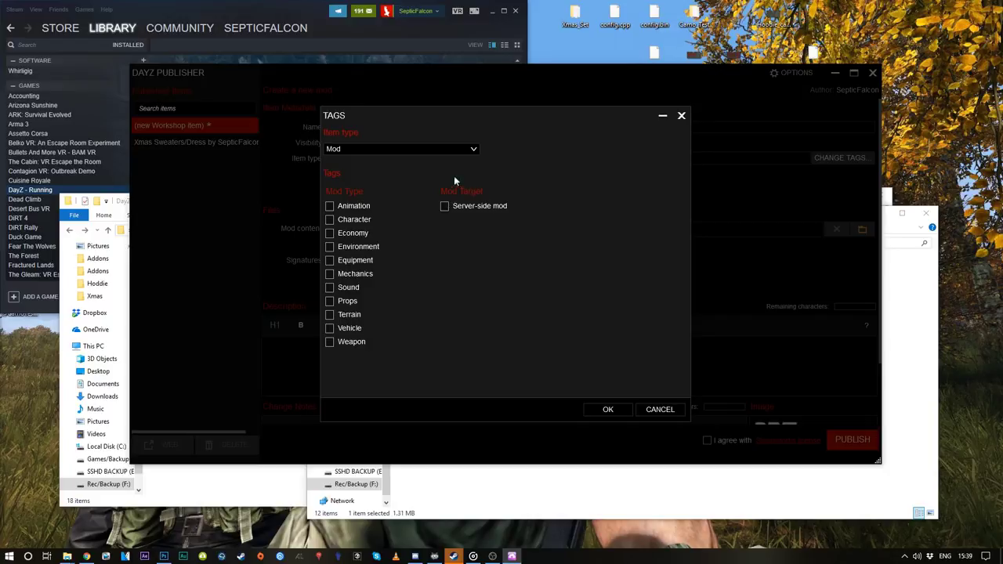
{"action": "left_click", "coordinate": [681, 114]}
{"action": "left_click", "coordinate": [456, 161]}
{"action": "left_click", "coordinate": [330, 219]}
{"action": "left_click", "coordinate": [329, 260]}
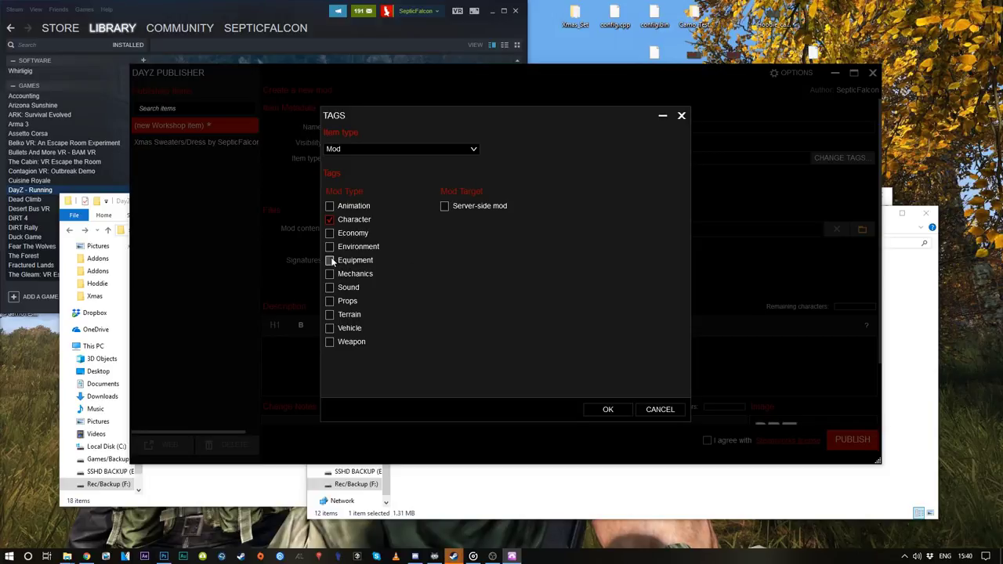
{"action": "left_click", "coordinate": [330, 301]}
{"action": "left_click", "coordinate": [605, 409]}
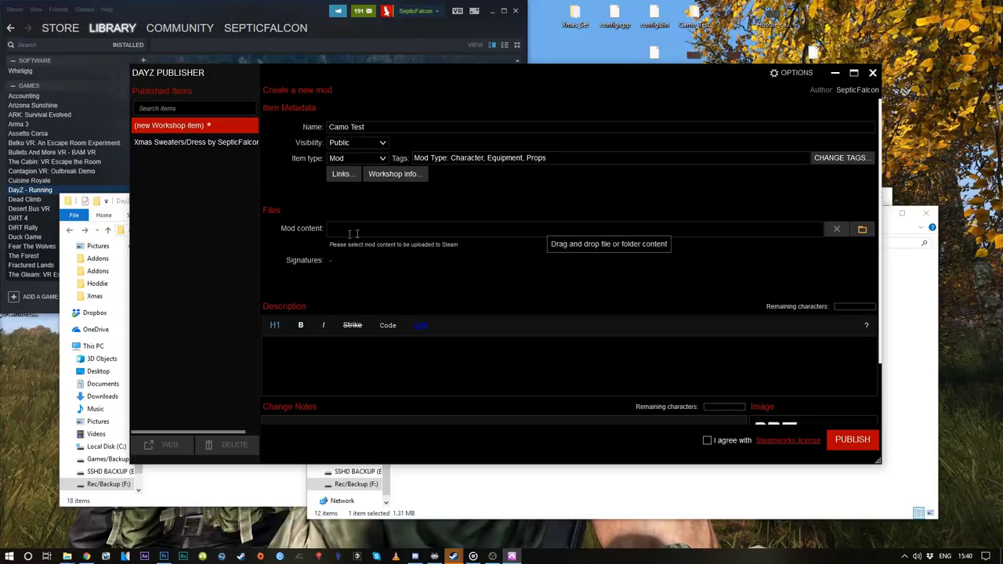
{"action": "left_click", "coordinate": [862, 229]}
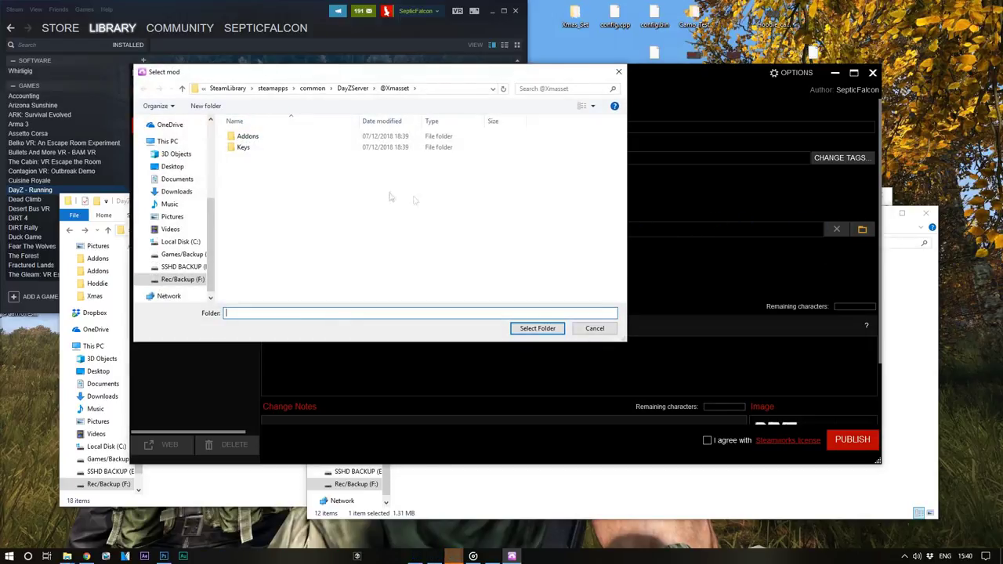
{"action": "left_click", "coordinate": [352, 88]}
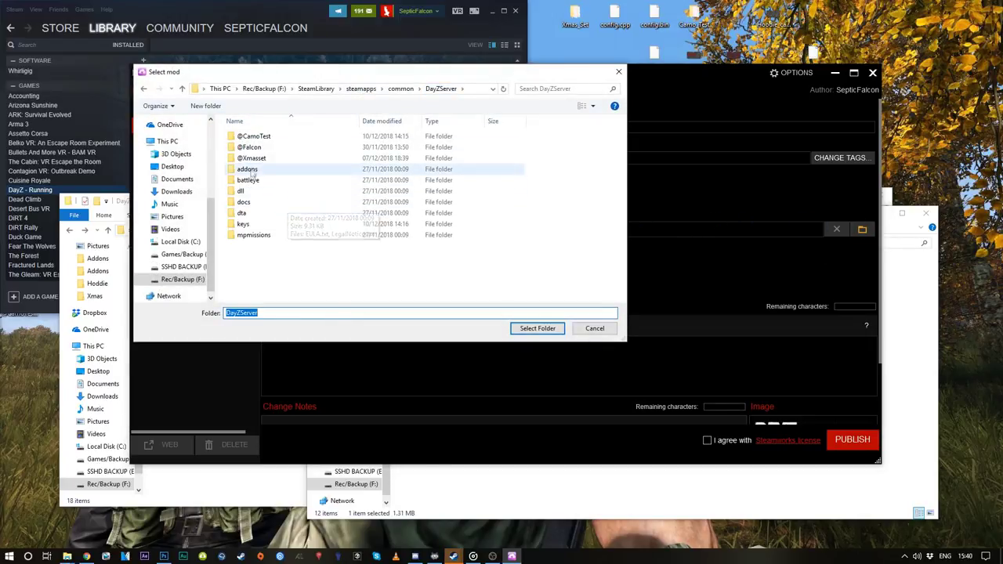
{"action": "double_click", "coordinate": [254, 136]}
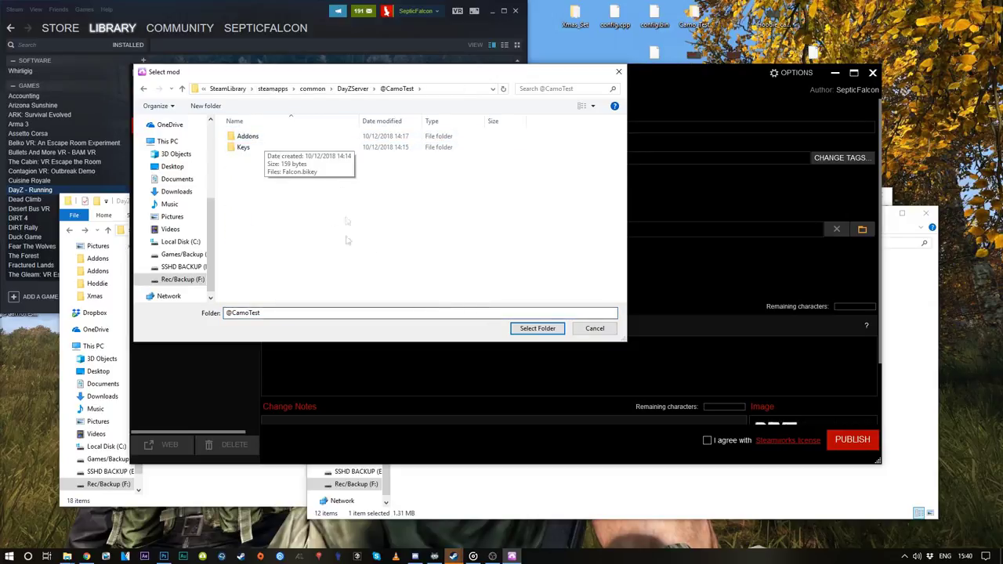
{"action": "left_click", "coordinate": [537, 328]}
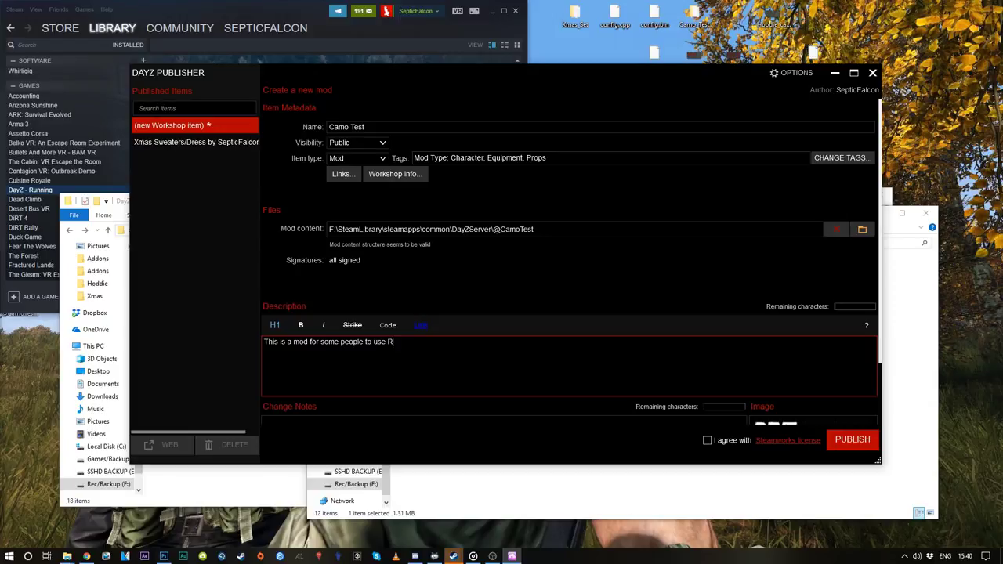
Write the mod description "This is a mod for some people to use Reeeee".
{"action": "key", "text": "ctrl+a"}
{"action": "left_click", "coordinate": [441, 345]}
Try out a placeholder link below the description text and remove it again.
{"action": "left_click", "coordinate": [421, 325]}
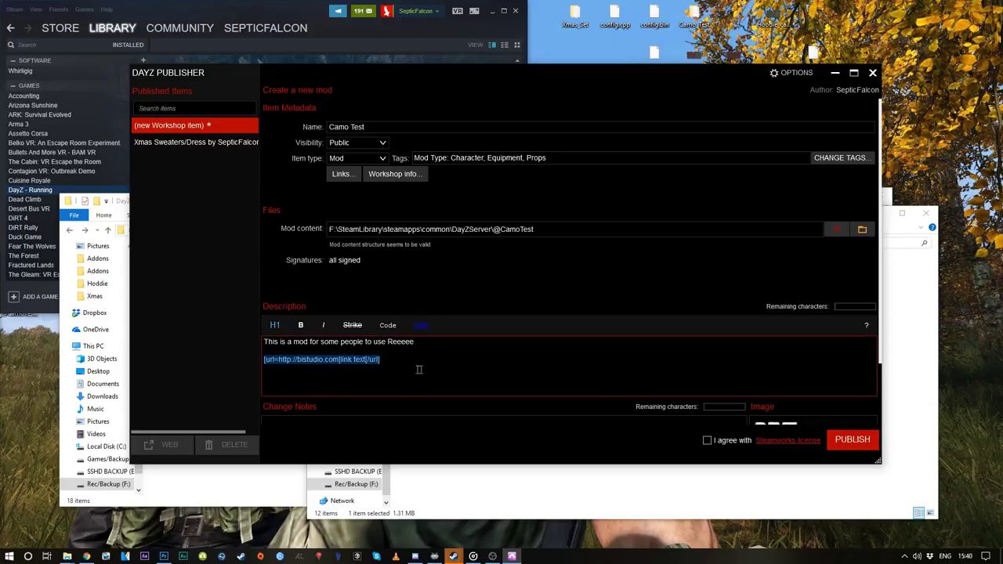
{"action": "left_click", "coordinate": [396, 359]}
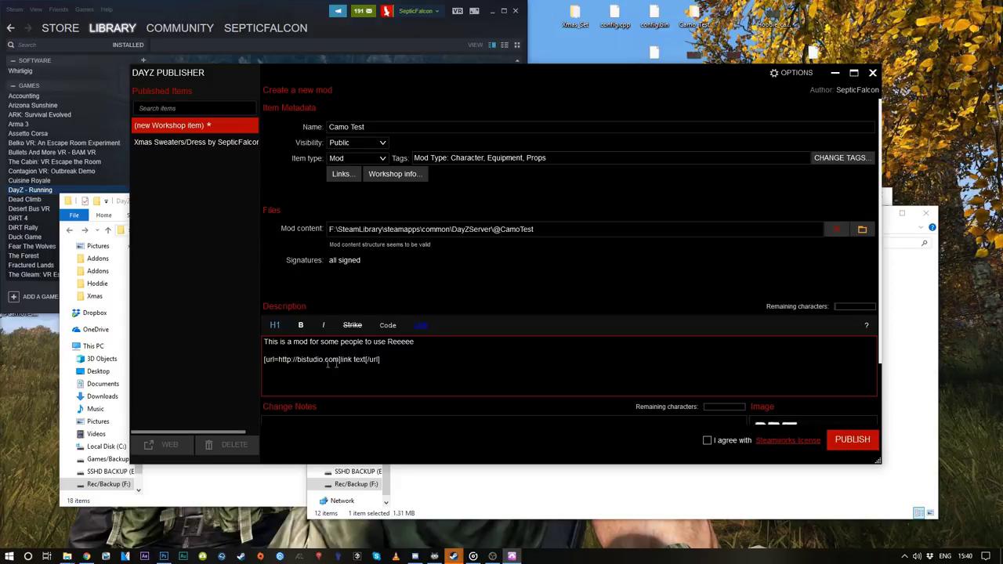
{"action": "key", "text": "Right"}
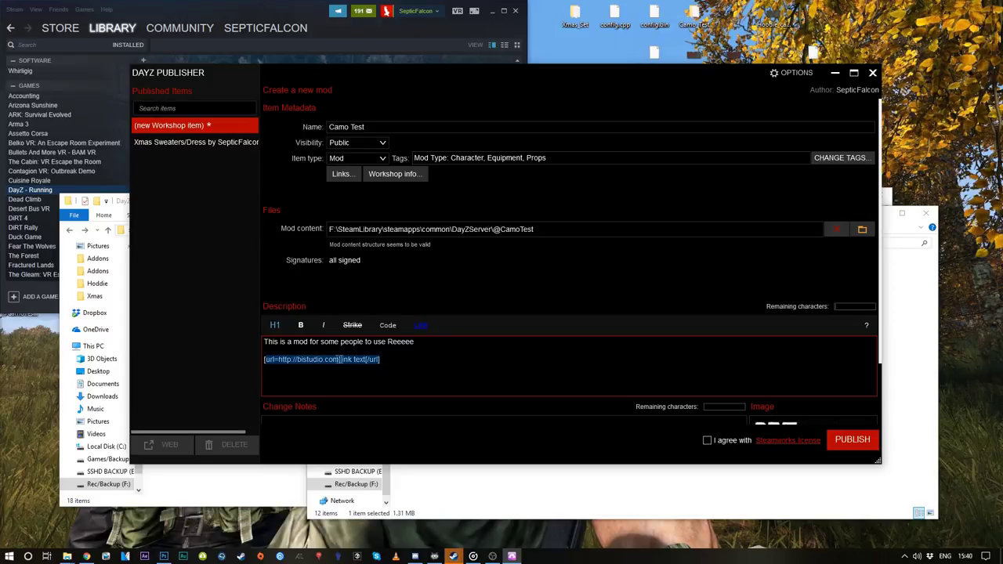
{"action": "key", "text": "shift+Home"}
{"action": "key", "text": "BackSpace"}
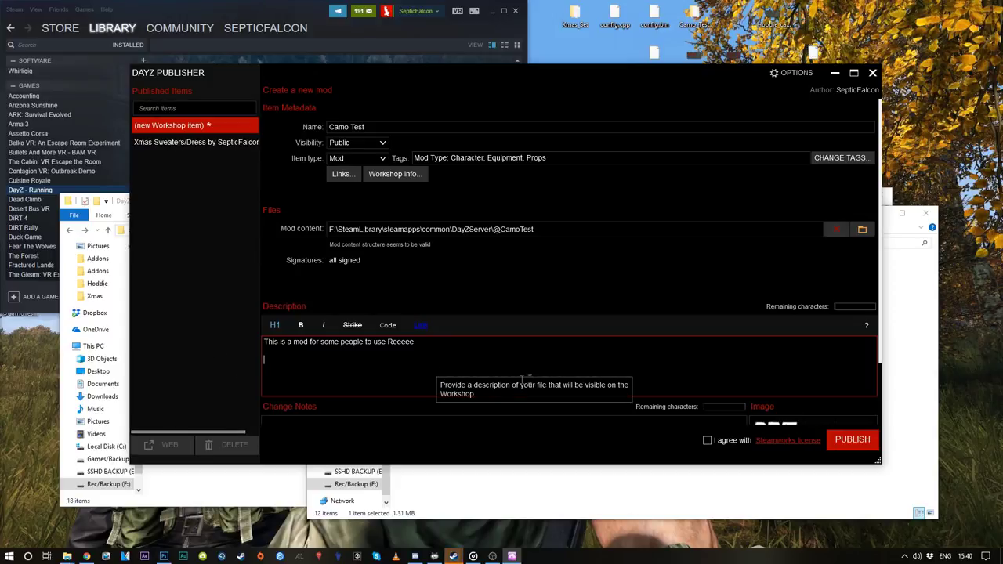
Agree to the Steamworks license for the new mod.
{"action": "left_click", "coordinate": [707, 441]}
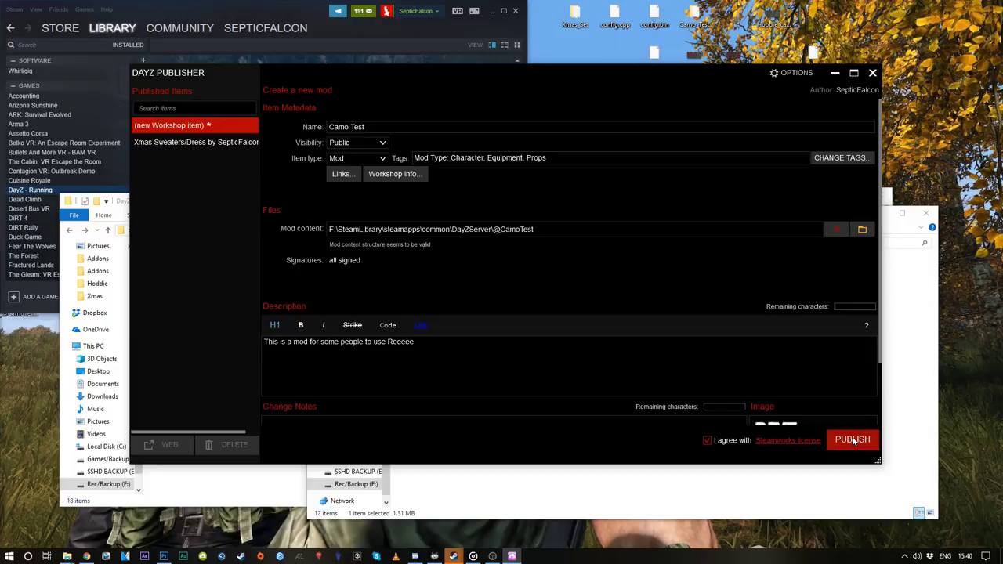
Switch to Steam and open the DayZ Workshop from the game's library page.
{"action": "left_click", "coordinate": [193, 18]}
{"action": "scroll", "coordinate": [237, 193], "scroll_direction": "down", "scroll_amount": 2}
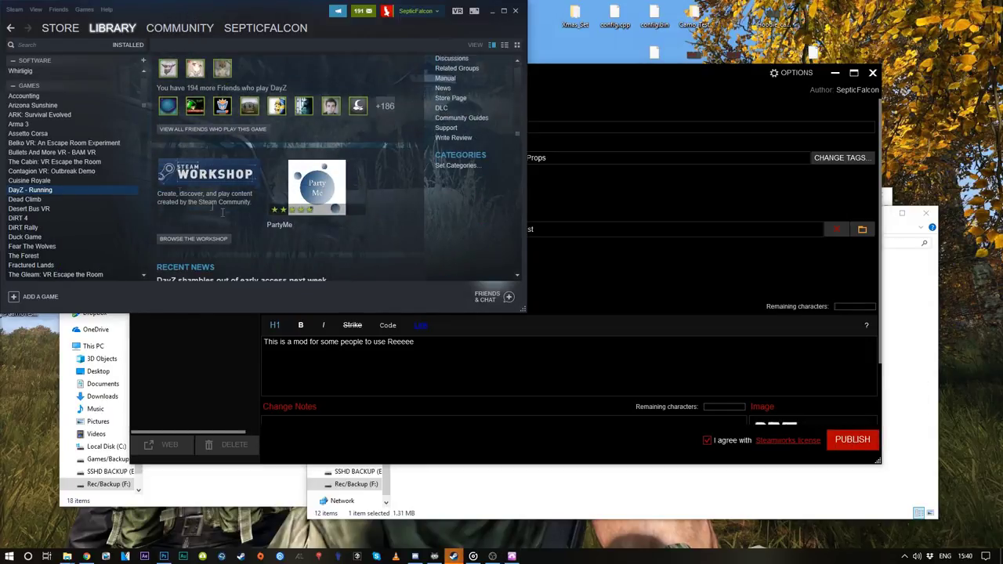
{"action": "scroll", "coordinate": [188, 210], "scroll_direction": "up", "scroll_amount": 2}
{"action": "scroll", "coordinate": [188, 210], "scroll_direction": "down", "scroll_amount": 3}
{"action": "left_click", "coordinate": [200, 239]}
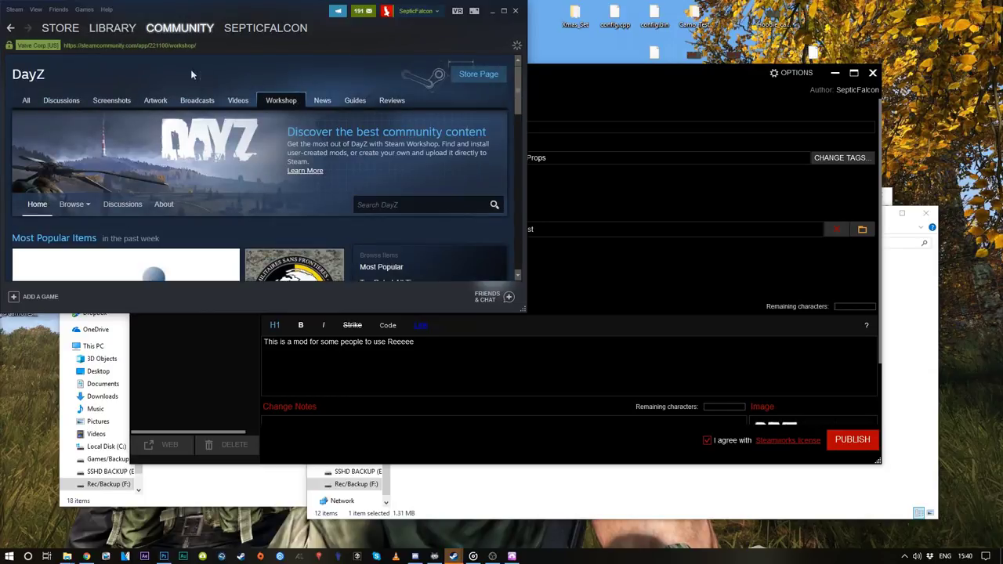
List the DayZ Workshop files you've posted.
{"action": "scroll", "coordinate": [431, 157], "scroll_direction": "down", "scroll_amount": 5}
{"action": "scroll", "coordinate": [470, 150], "scroll_direction": "up", "scroll_amount": 2}
{"action": "scroll", "coordinate": [470, 153], "scroll_direction": "down", "scroll_amount": 3}
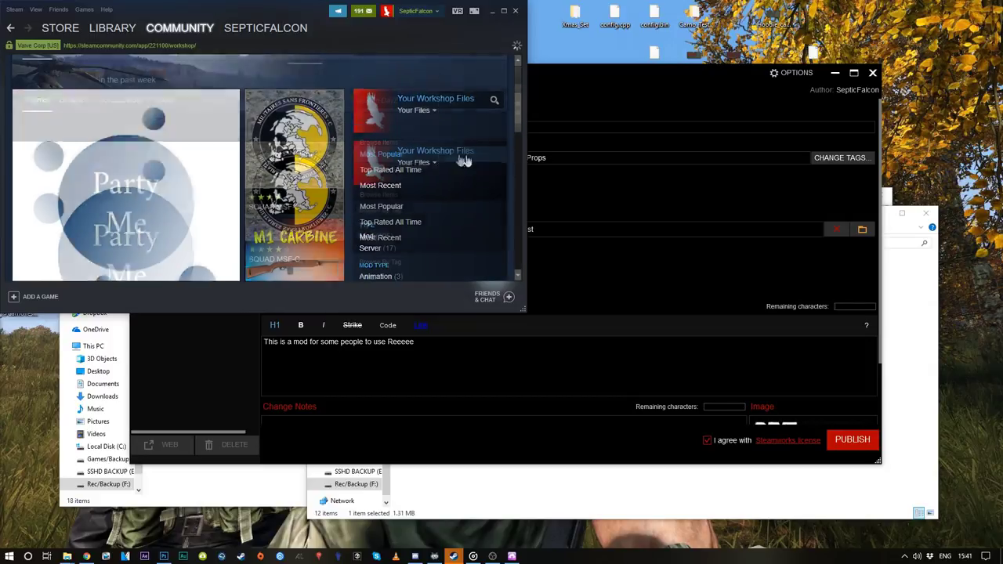
{"action": "scroll", "coordinate": [462, 154], "scroll_direction": "up", "scroll_amount": 1}
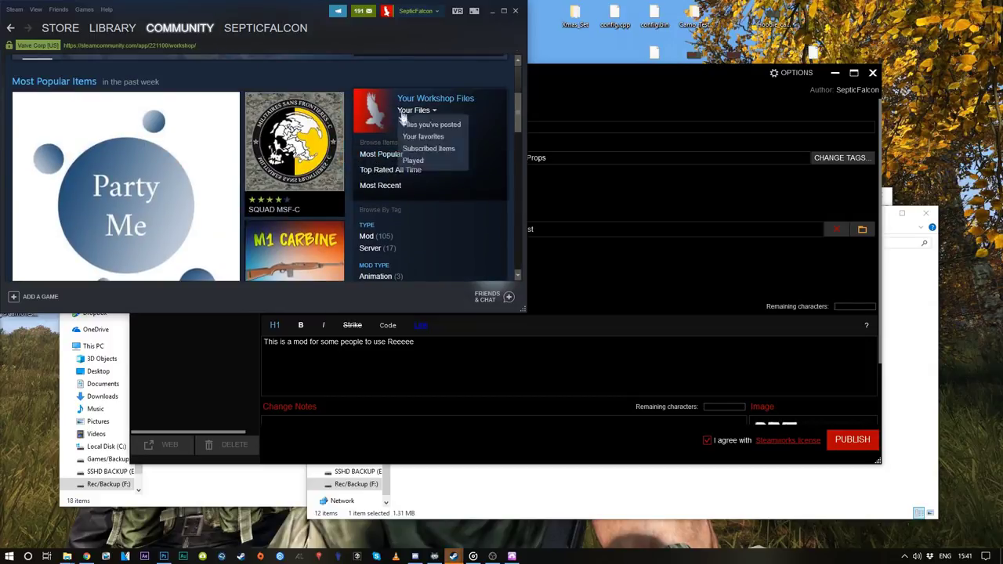
{"action": "mouse_move", "coordinate": [446, 111]}
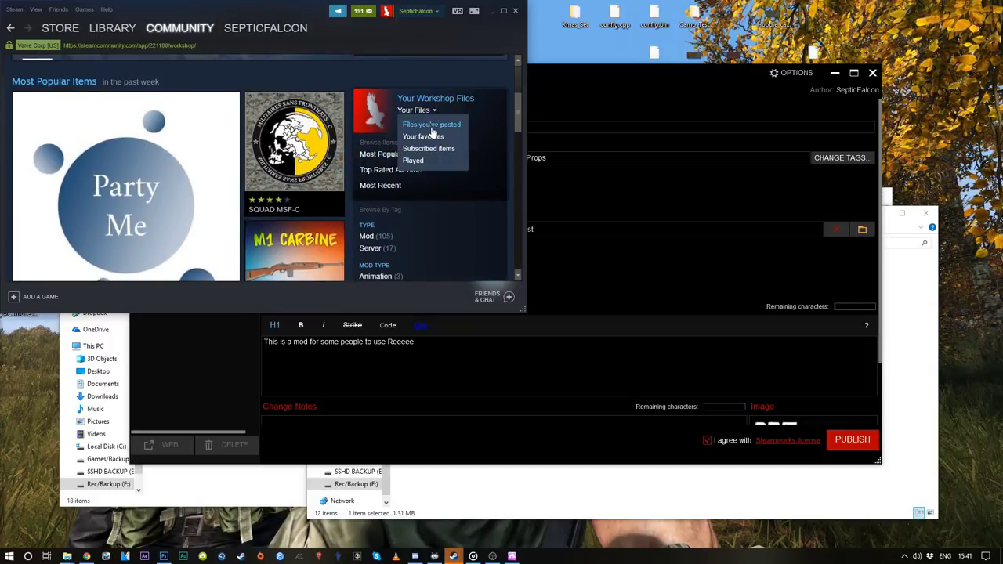
{"action": "left_click", "coordinate": [427, 130]}
Examine the Xmas Sweaters/Dress workshop page, including its file details, description, links, comments and author stats.
{"action": "scroll", "coordinate": [196, 193], "scroll_direction": "down", "scroll_amount": 2}
{"action": "scroll", "coordinate": [197, 193], "scroll_direction": "up", "scroll_amount": 1}
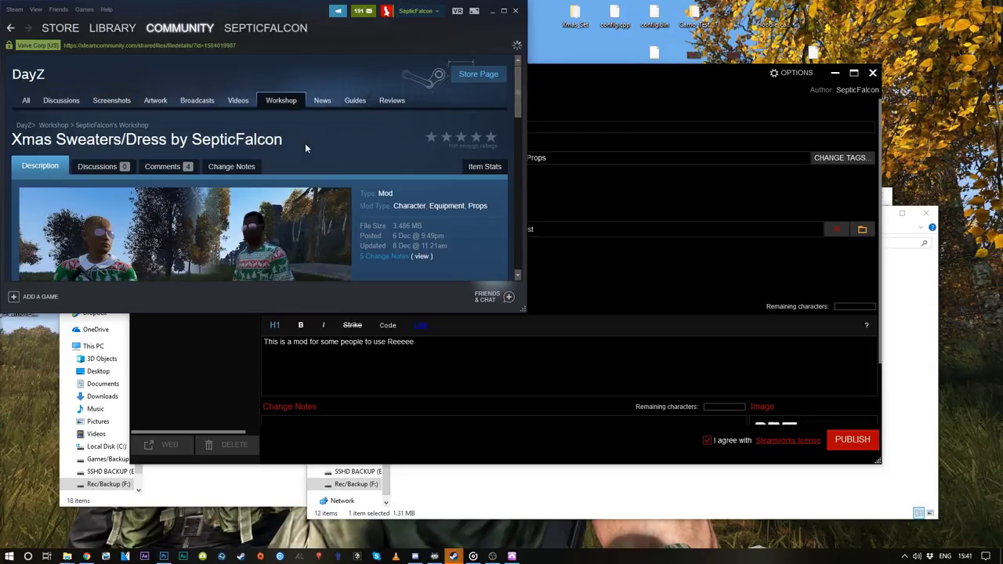
{"action": "scroll", "coordinate": [371, 170], "scroll_direction": "down", "scroll_amount": 2}
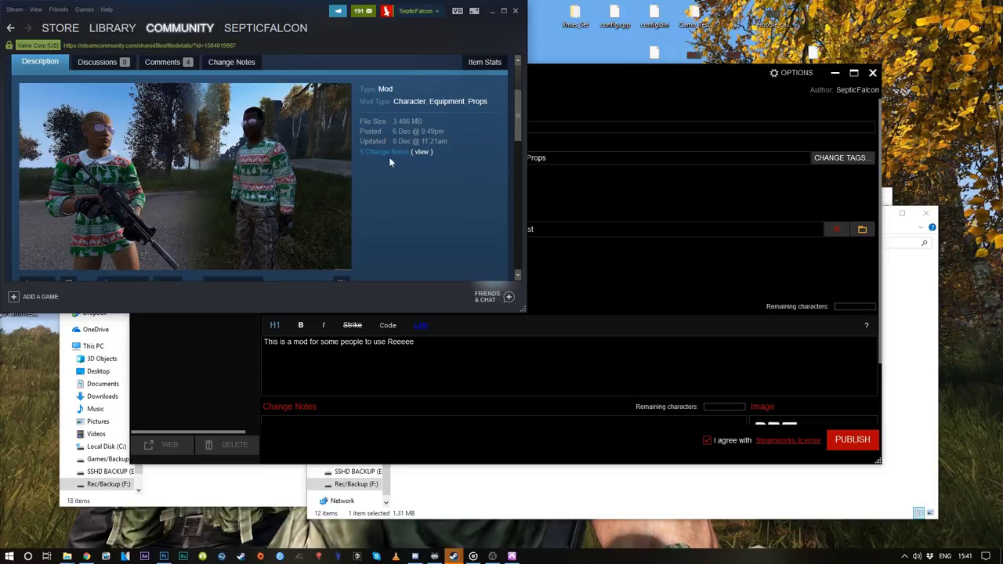
{"action": "scroll", "coordinate": [369, 183], "scroll_direction": "down", "scroll_amount": 1}
{"action": "scroll", "coordinate": [369, 183], "scroll_direction": "down", "scroll_amount": 5}
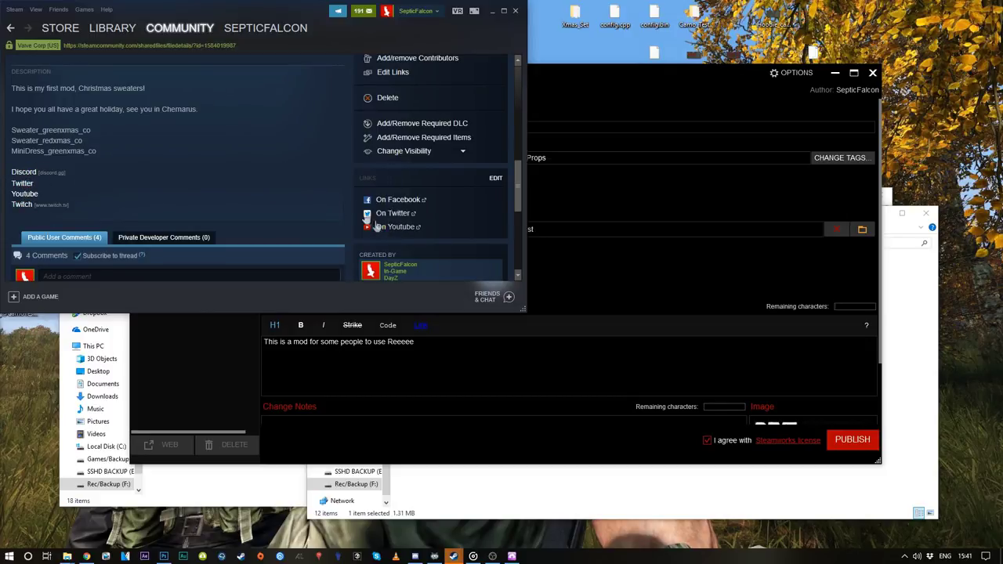
{"action": "scroll", "coordinate": [188, 189], "scroll_direction": "down", "scroll_amount": 3}
{"action": "scroll", "coordinate": [278, 106], "scroll_direction": "up", "scroll_amount": 5}
{"action": "scroll", "coordinate": [243, 142], "scroll_direction": "down", "scroll_amount": 4}
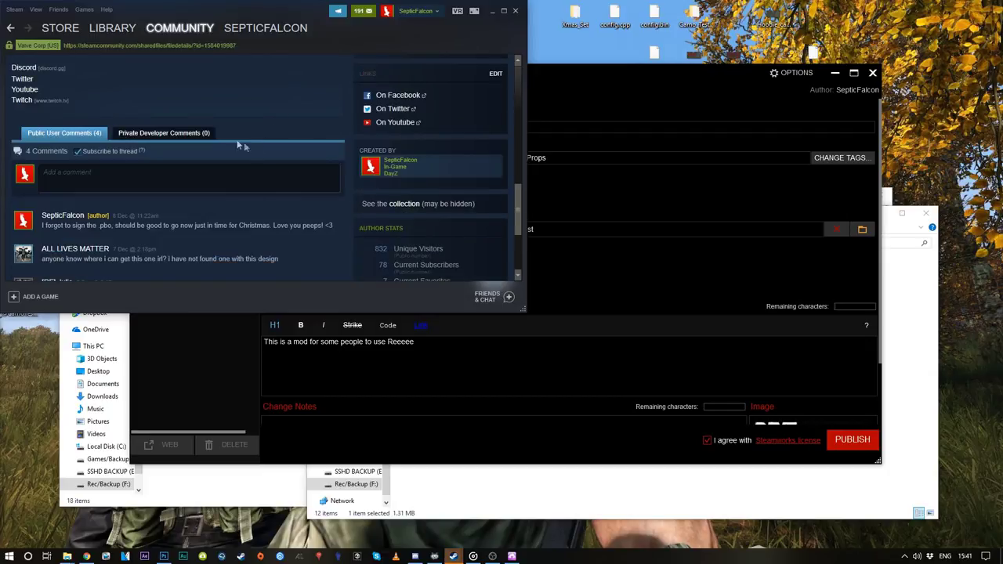
{"action": "scroll", "coordinate": [294, 119], "scroll_direction": "up", "scroll_amount": 5}
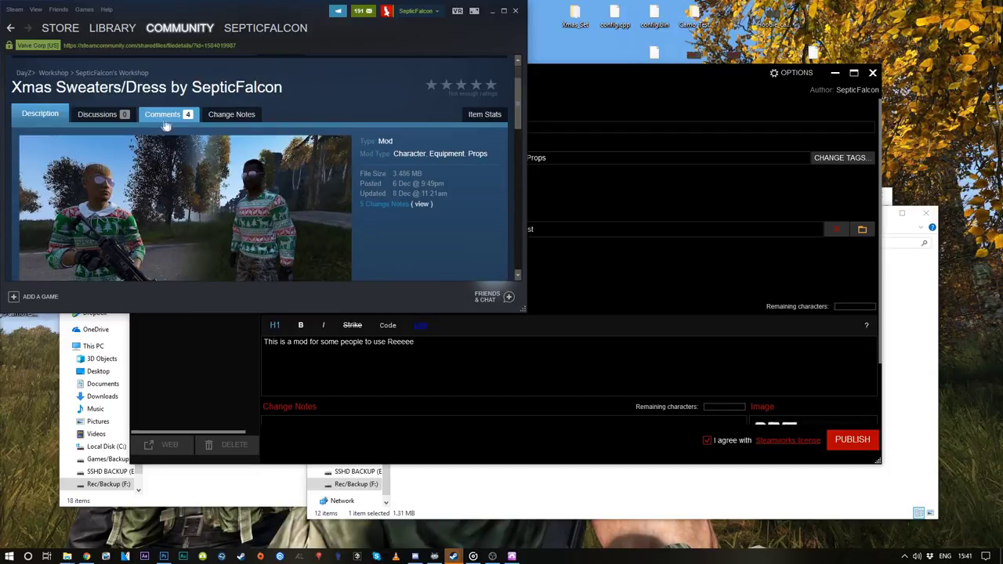
{"action": "scroll", "coordinate": [387, 156], "scroll_direction": "down", "scroll_amount": 3}
{"action": "scroll", "coordinate": [386, 156], "scroll_direction": "up", "scroll_amount": 3}
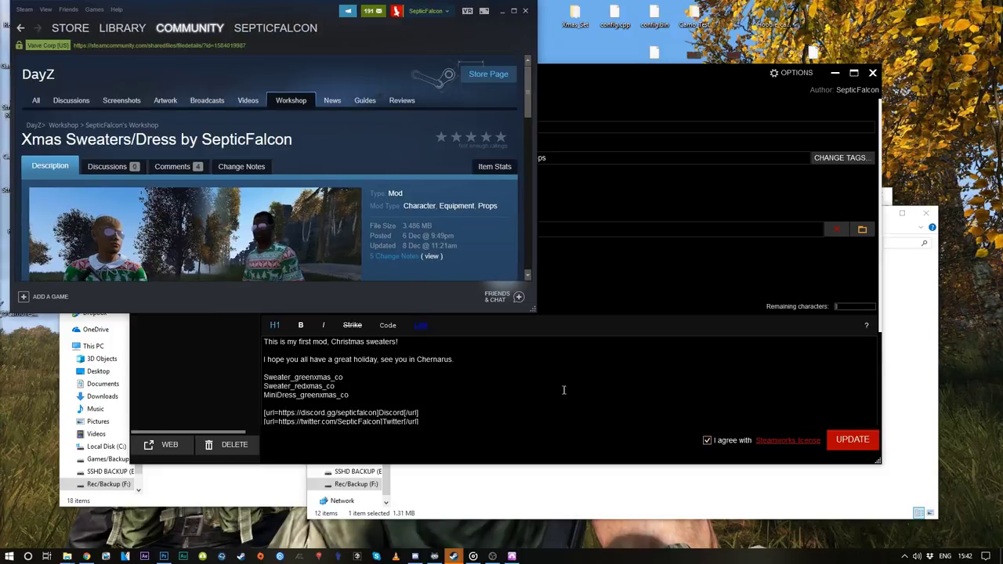
Bring DayZ Publisher forward and move its window down to uncover the hoodie files on the desktop.
{"action": "left_click", "coordinate": [566, 390]}
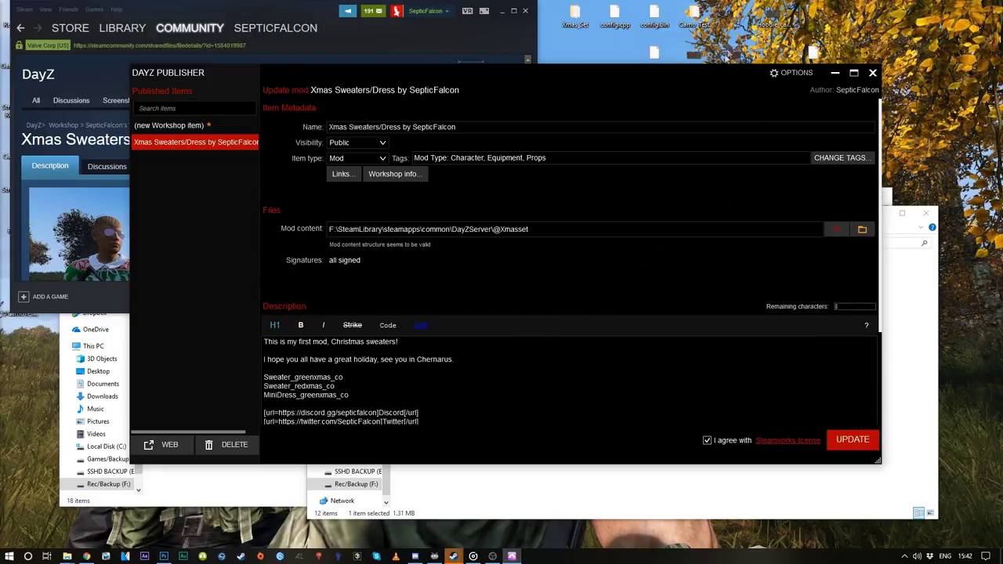
{"action": "left_click_drag", "start_coordinate": [701, 72], "coordinate": [658, 161]}
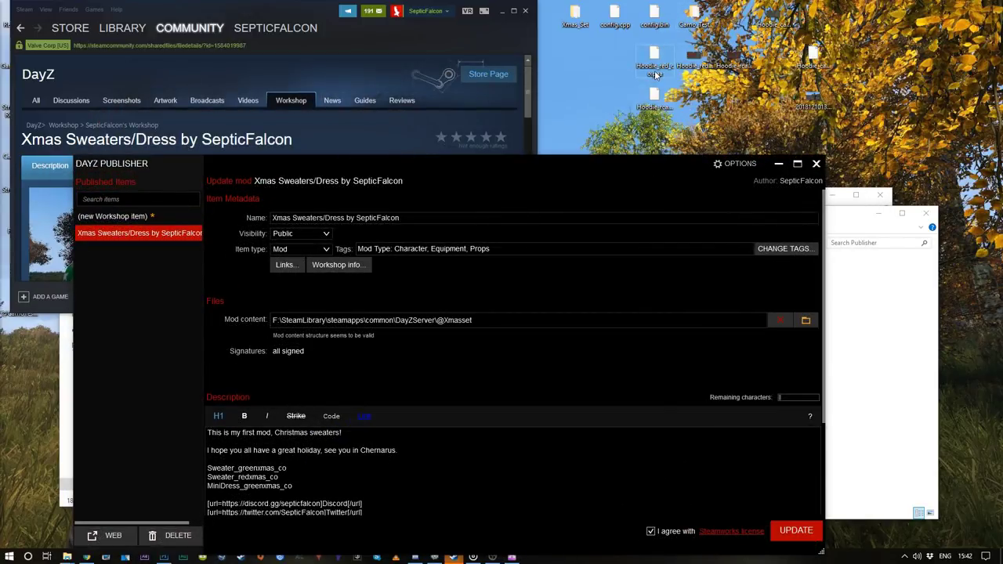
{"action": "left_click", "coordinate": [742, 75]}
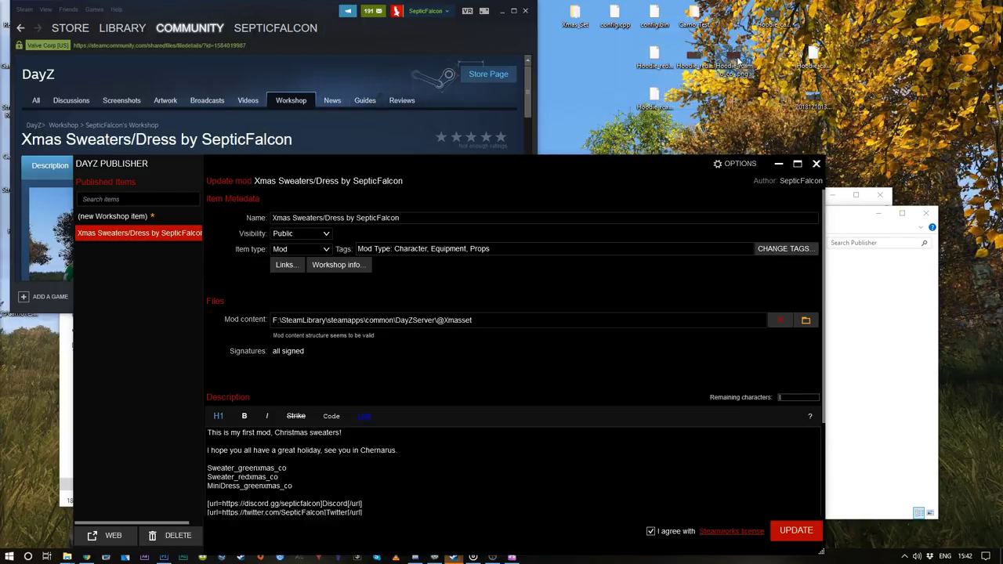
{"action": "double_click", "coordinate": [738, 61]}
{"action": "left_click", "coordinate": [784, 51]}
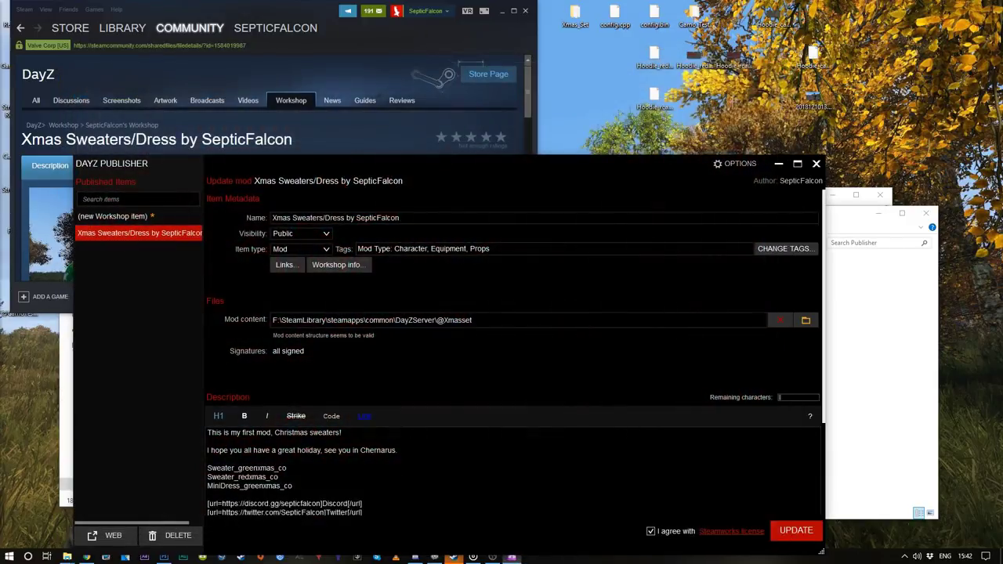
{"action": "left_click", "coordinate": [650, 63]}
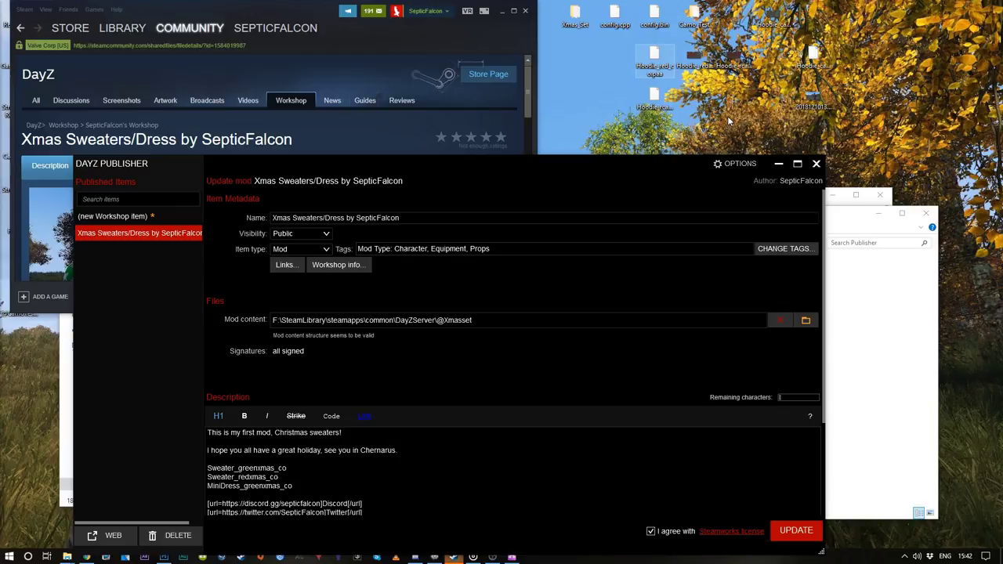
Open config.cpp from the desktop's Camo_Test folder in Notepad++ and check the hoodie classes and texture paths.
{"action": "double_click", "coordinate": [693, 16]}
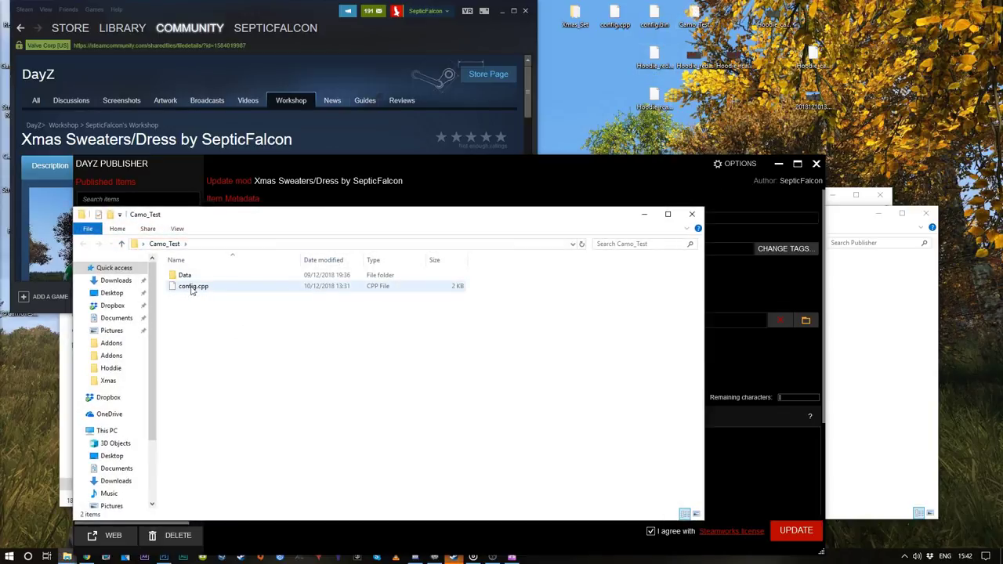
{"action": "right_click", "coordinate": [192, 287]}
{"action": "left_click", "coordinate": [235, 330]}
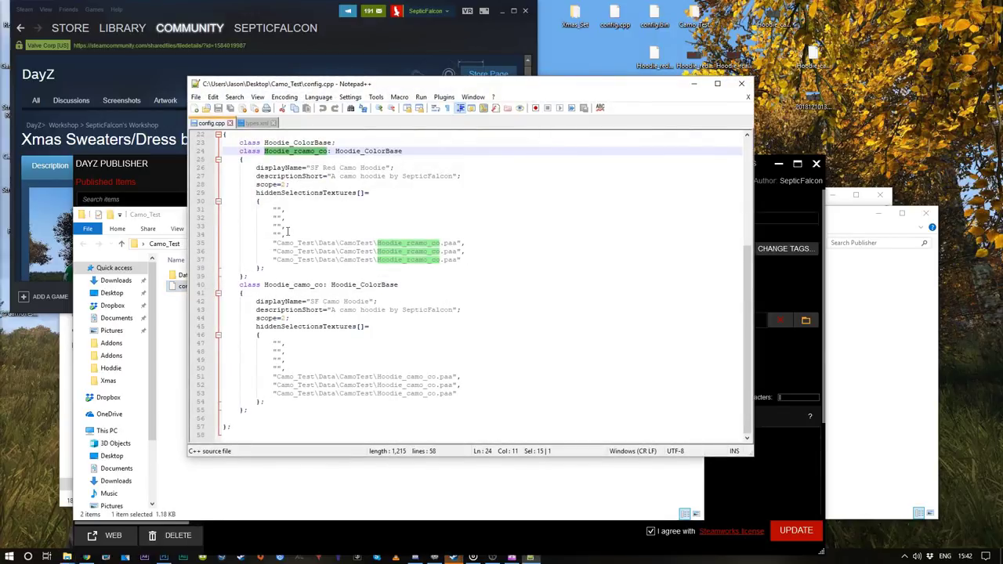
{"action": "left_click", "coordinate": [305, 376]}
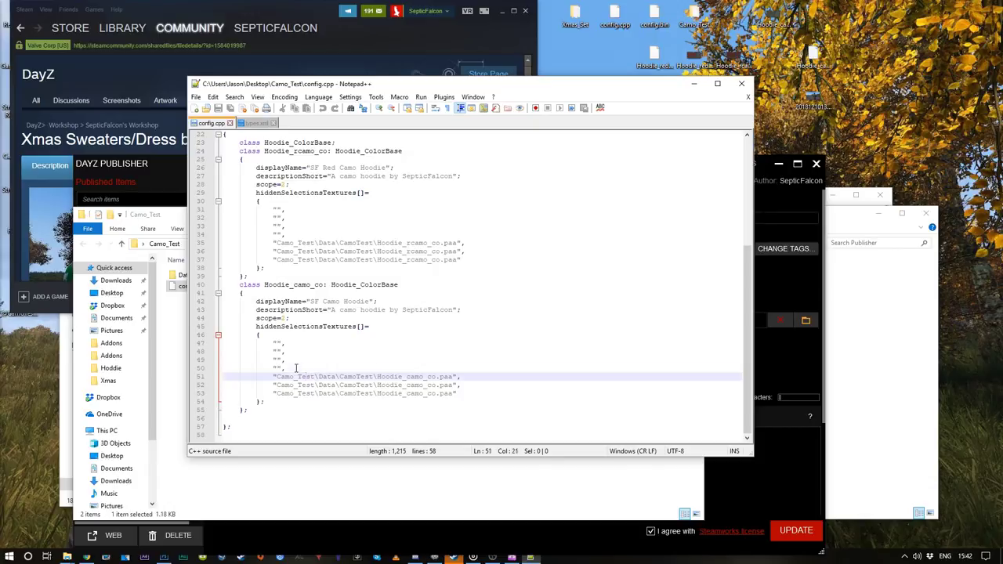
Examine the empty hiddenSelectionsTextures entries of the camo and red camo hoodie classes in config.cpp.
{"action": "left_click_drag", "start_coordinate": [295, 368], "coordinate": [269, 342]}
{"action": "left_click_drag", "start_coordinate": [298, 218], "coordinate": [270, 211]}
{"action": "left_click", "coordinate": [296, 234]}
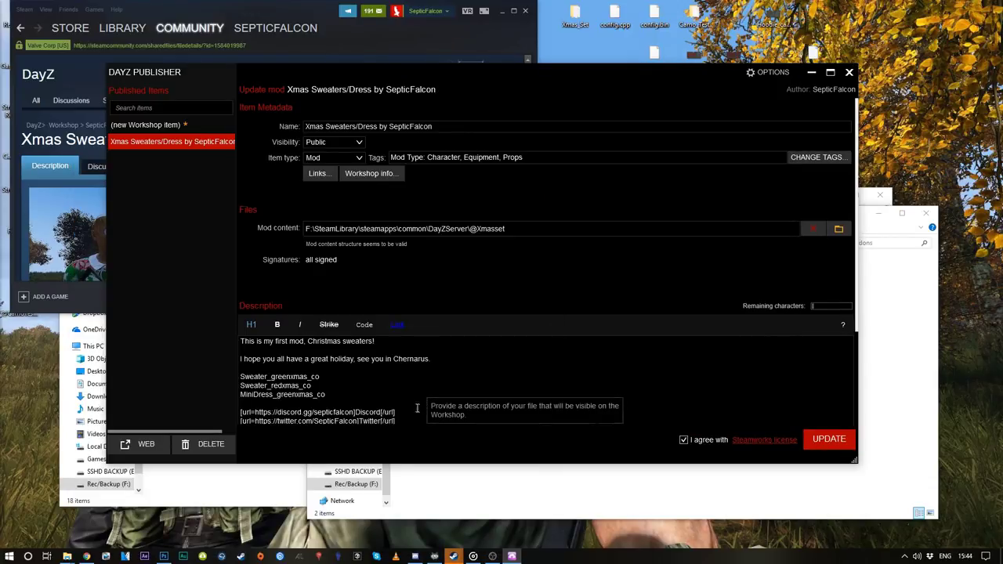
Switch to DayZ Publisher, review the whole description of the Xmas Sweaters/Dress item and return to the new Workshop item.
{"action": "left_click_drag", "start_coordinate": [549, 423], "coordinate": [235, 336]}
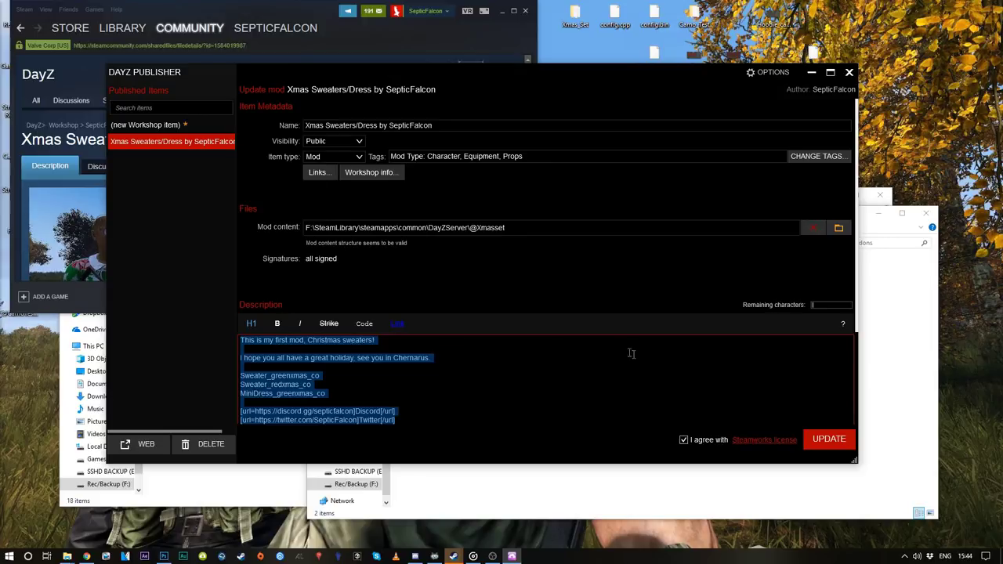
{"action": "left_click", "coordinate": [145, 128]}
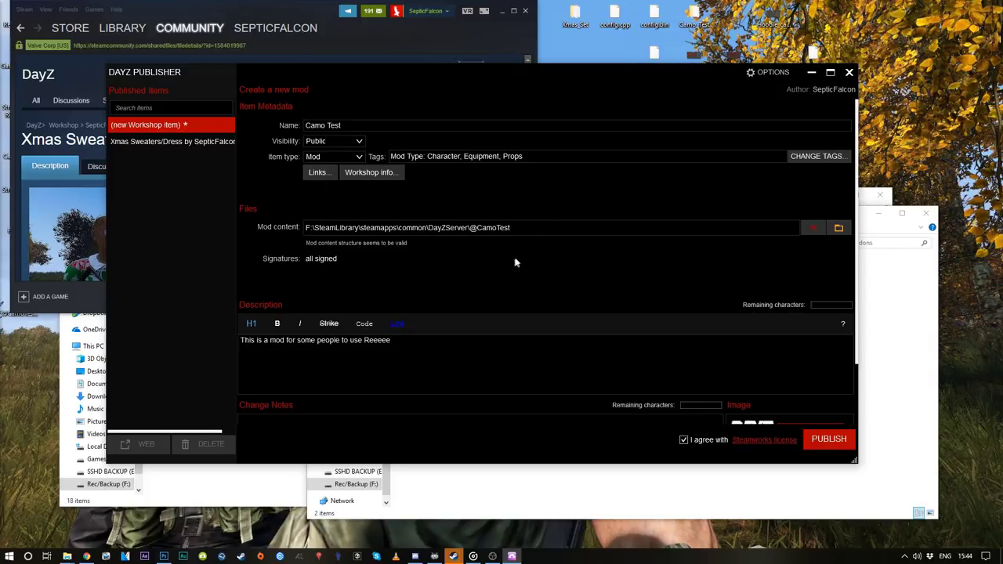
Check the full mod content folder path set for the new Camo Test Workshop item.
{"action": "left_click", "coordinate": [523, 228]}
{"action": "double_click", "coordinate": [515, 227]}
{"action": "left_click_drag", "start_coordinate": [566, 228], "coordinate": [306, 227]}
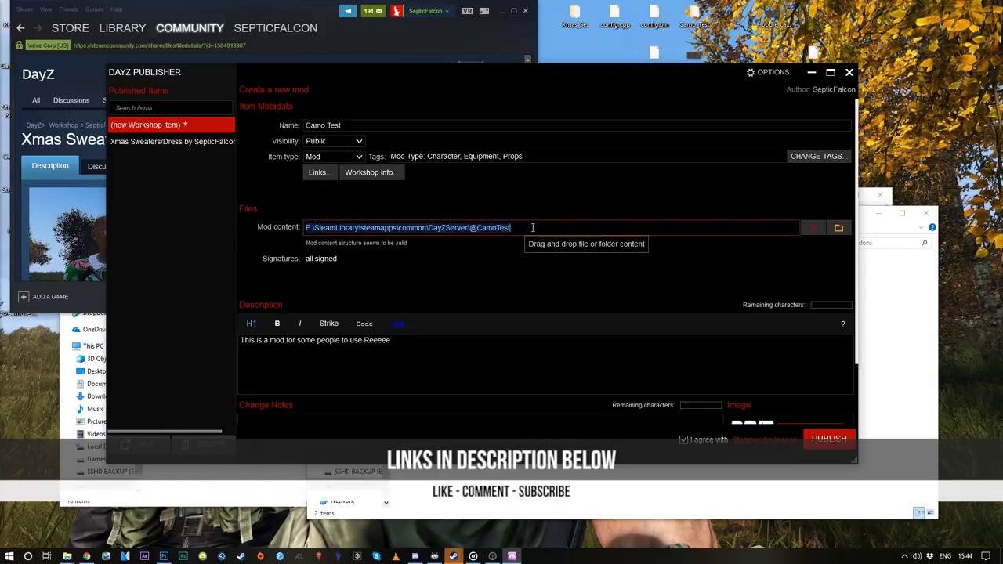
{"action": "left_click_drag", "start_coordinate": [532, 227], "coordinate": [282, 228]}
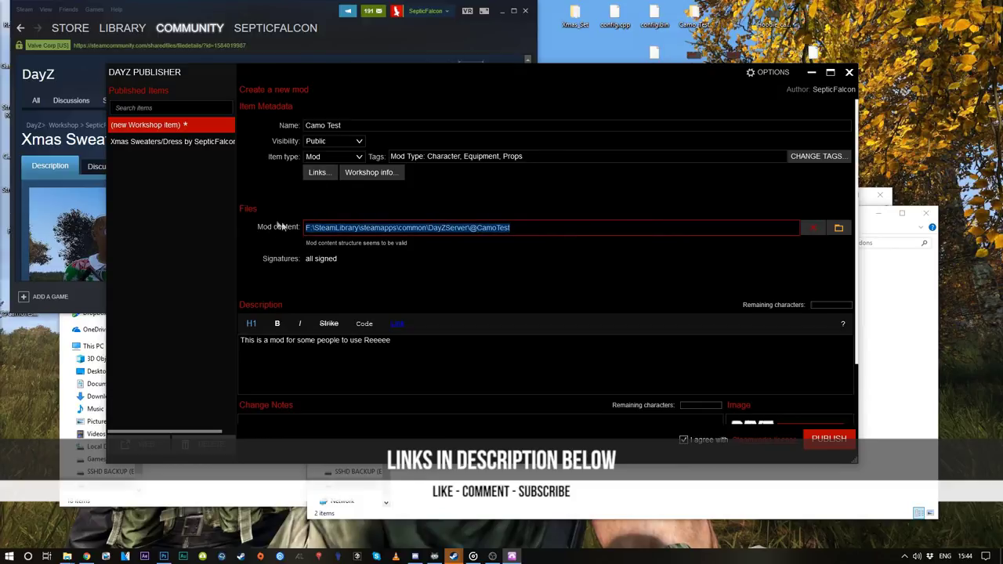
{"action": "left_click", "coordinate": [548, 229]}
{"action": "left_click_drag", "start_coordinate": [547, 229], "coordinate": [305, 227]}
{"action": "left_click", "coordinate": [549, 227]}
{"action": "left_click_drag", "start_coordinate": [548, 227], "coordinate": [268, 225]}
{"action": "left_click", "coordinate": [549, 226]}
{"action": "left_click_drag", "start_coordinate": [548, 226], "coordinate": [306, 222]}
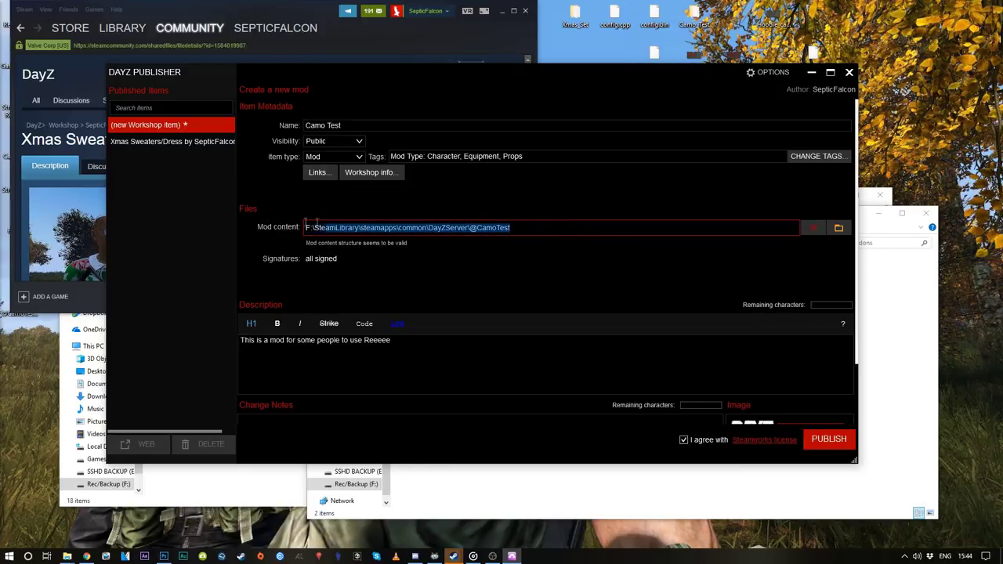
{"action": "left_click", "coordinate": [548, 229]}
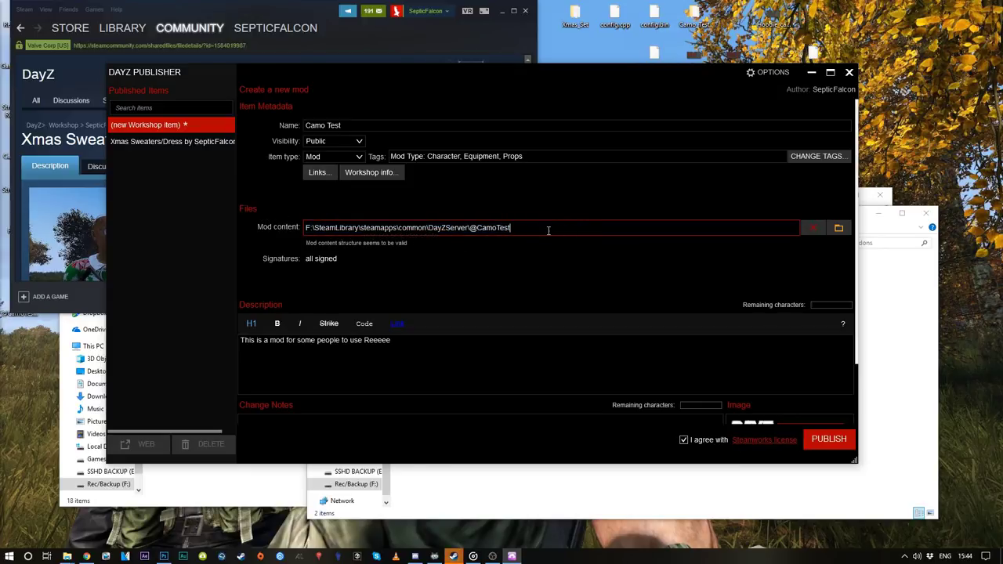